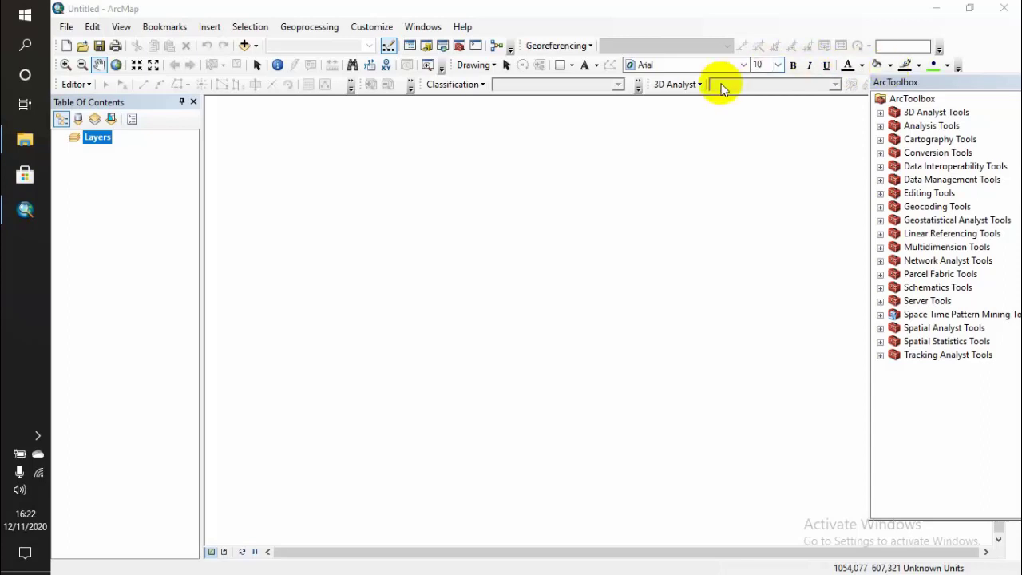
{"action": "left_click", "coordinate": [25, 15]}
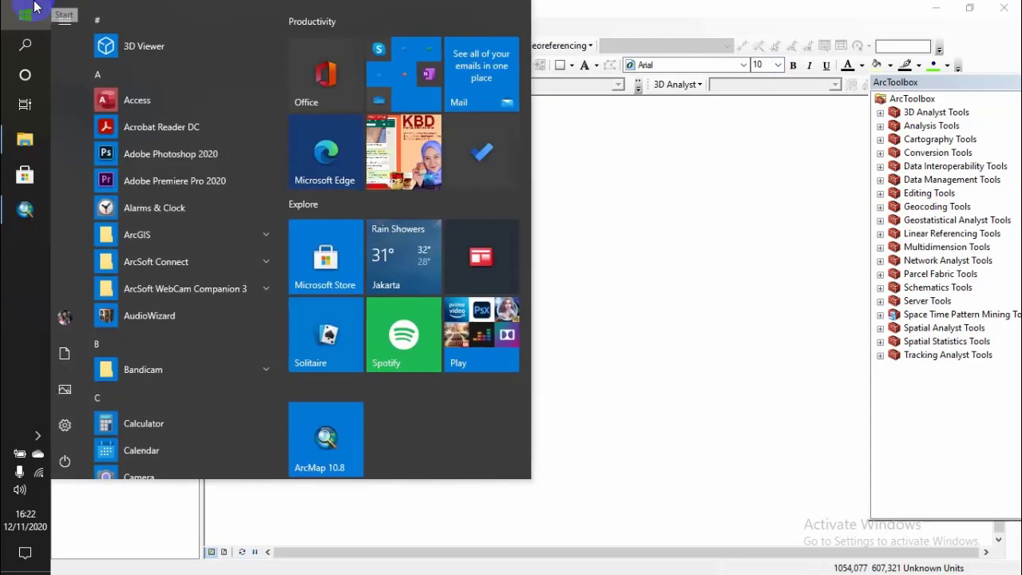
{"action": "left_click", "coordinate": [163, 240]}
{"action": "scroll", "coordinate": [184, 248], "scroll_direction": "down", "scroll_amount": 2}
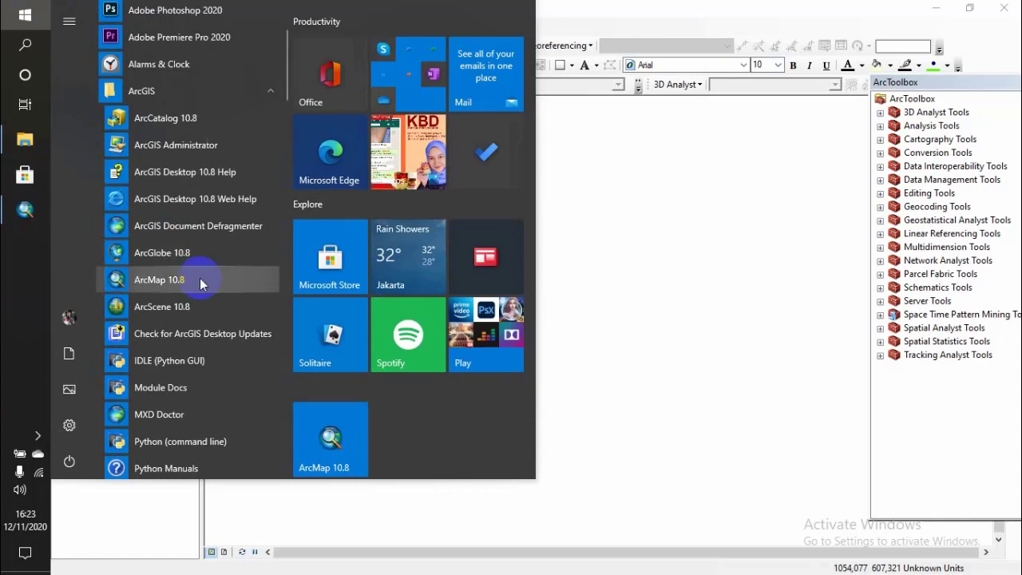
{"action": "left_click", "coordinate": [787, 221]}
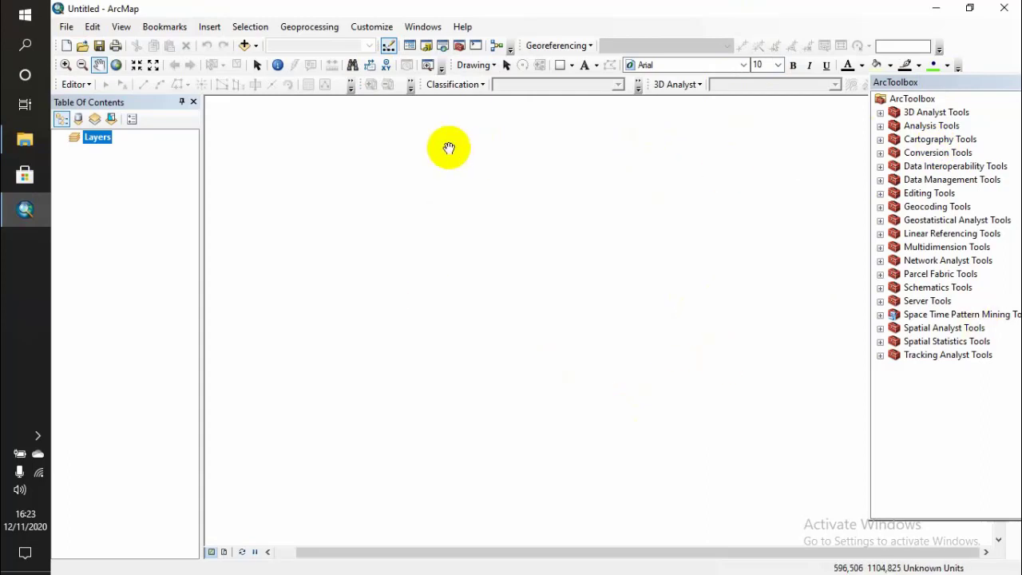
Step: Create a new map document from the Blank Map template, discarding changes to the untitled map
{"action": "left_click", "coordinate": [66, 28]}
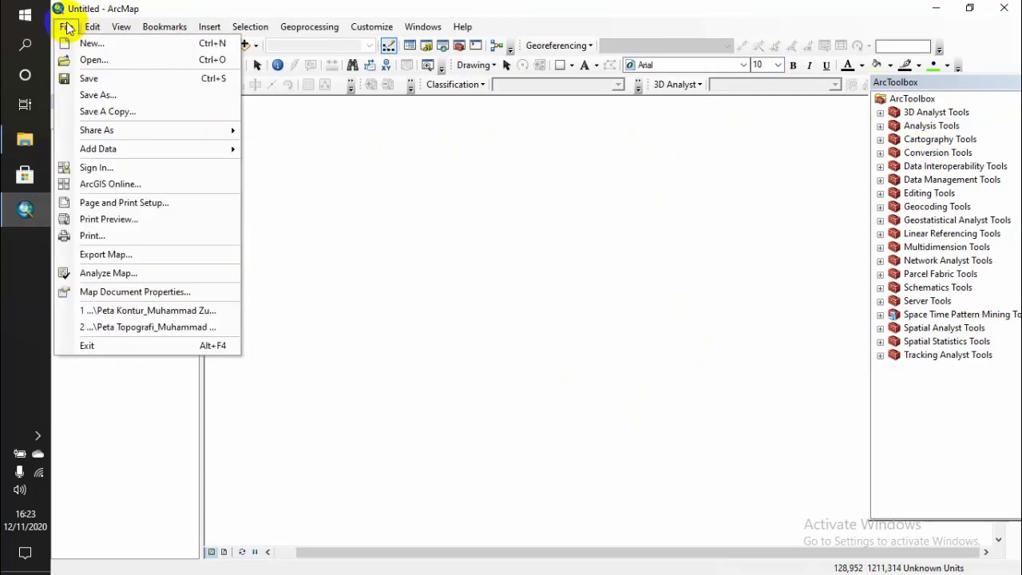
{"action": "left_click", "coordinate": [90, 43]}
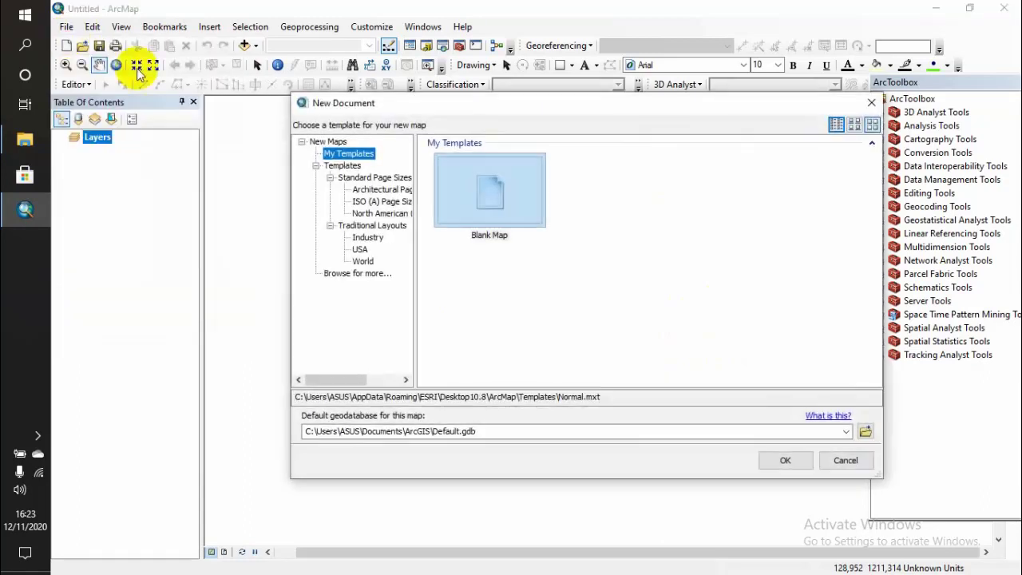
{"action": "left_click", "coordinate": [512, 191]}
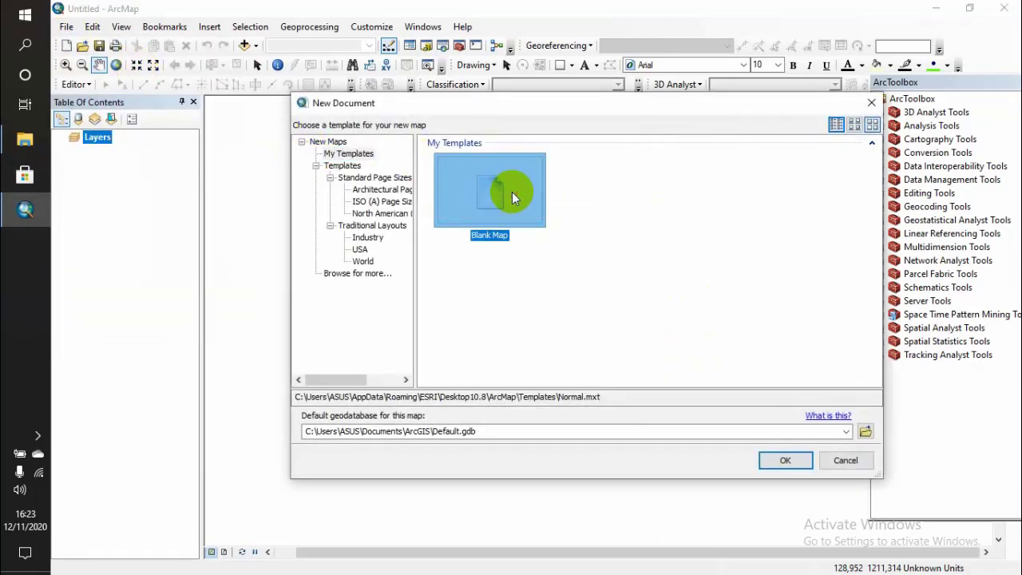
{"action": "left_click", "coordinate": [788, 462]}
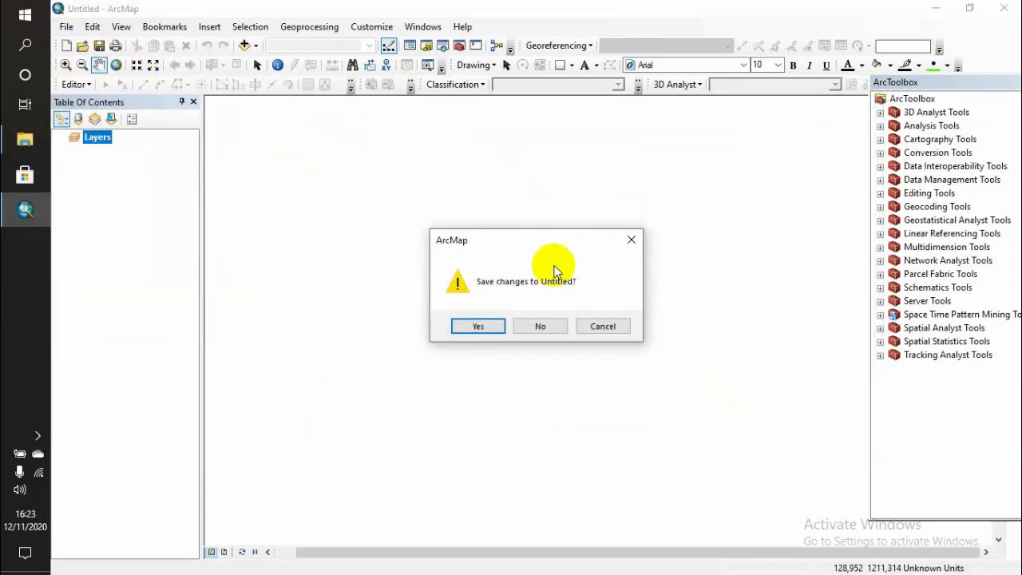
{"action": "left_click", "coordinate": [557, 330]}
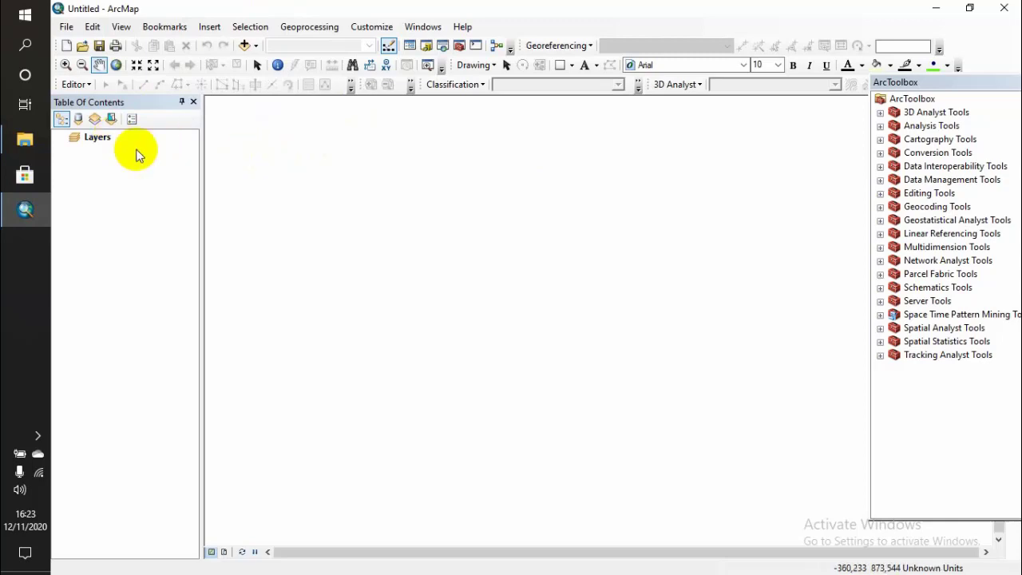
Step: Start adding data to Layers and connect to the folder Downloads\geola\TA
{"action": "right_click", "coordinate": [89, 141]}
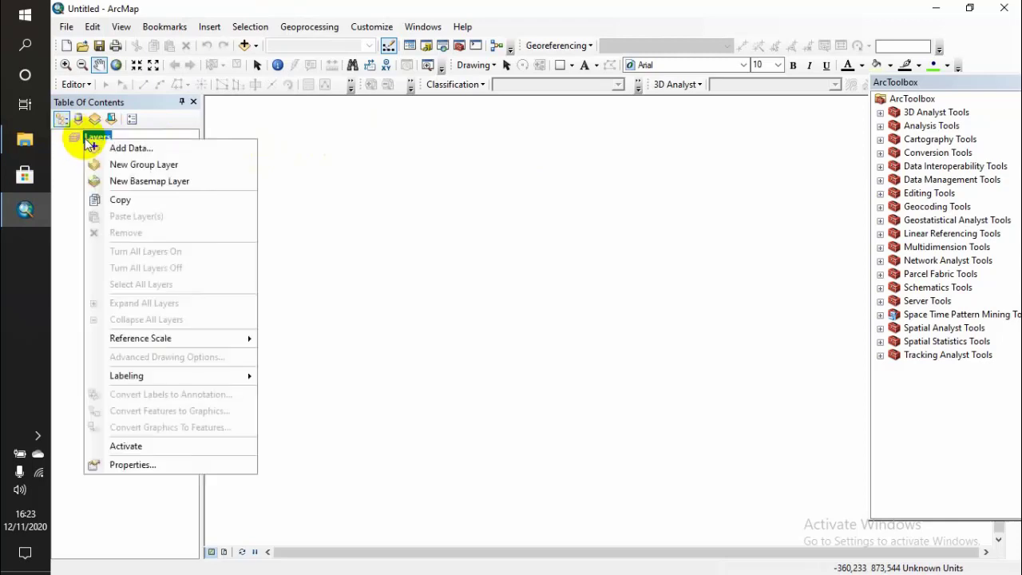
{"action": "left_click", "coordinate": [94, 147]}
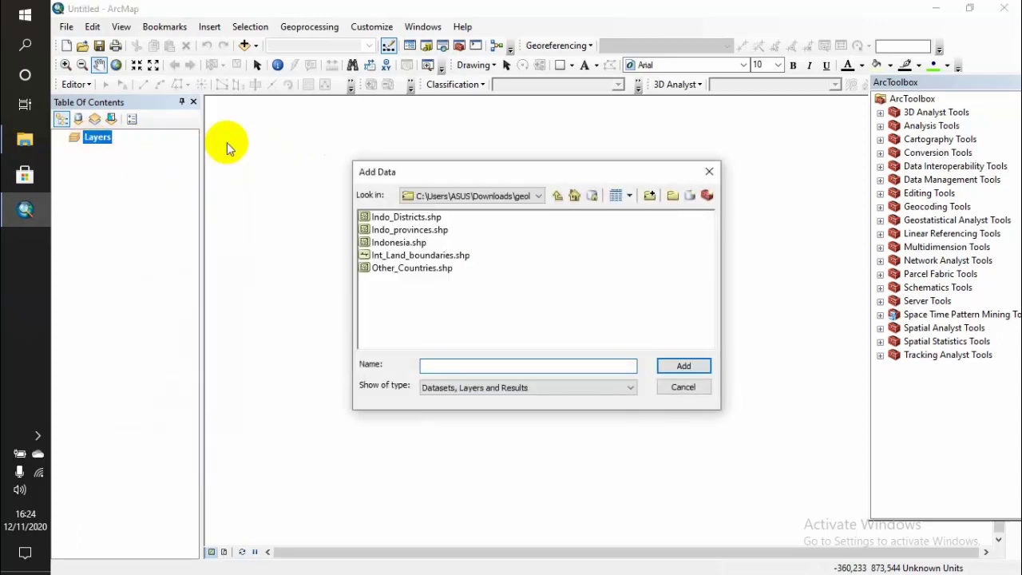
{"action": "left_click", "coordinate": [650, 196]}
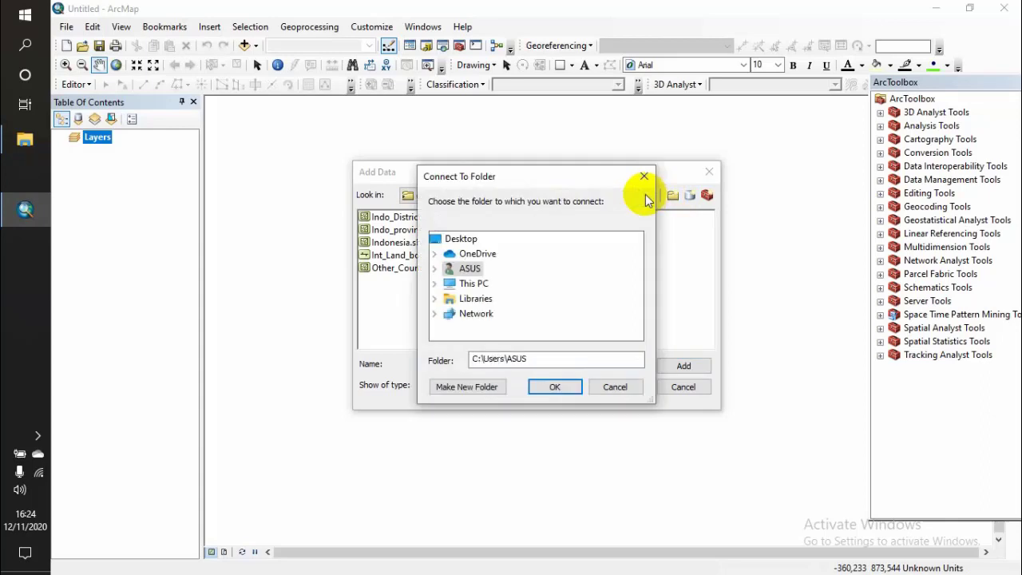
{"action": "left_click", "coordinate": [434, 283]}
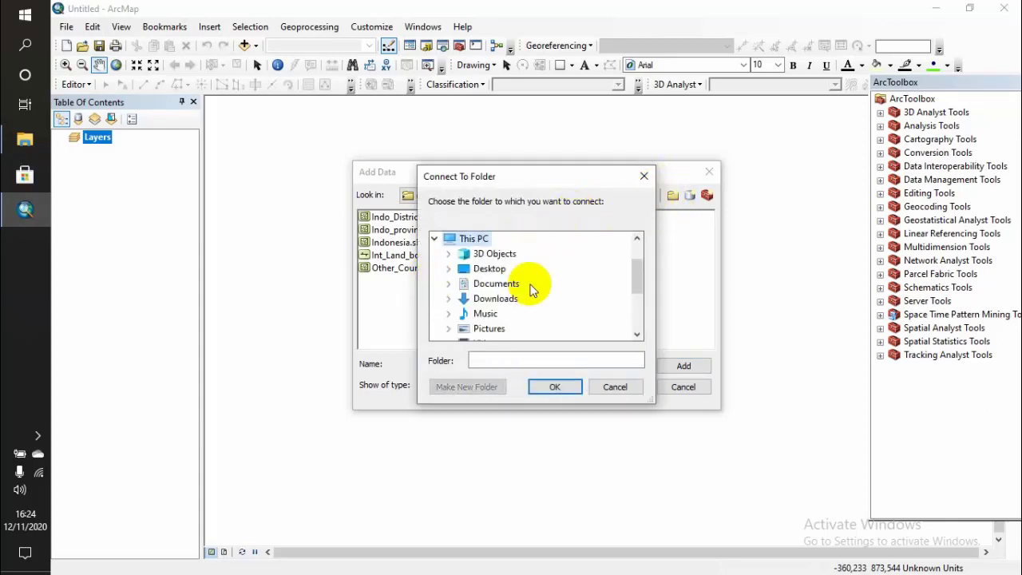
{"action": "scroll", "coordinate": [532, 287], "scroll_direction": "down", "scroll_amount": 1}
{"action": "left_click", "coordinate": [448, 254]}
{"action": "scroll", "coordinate": [495, 262], "scroll_direction": "down", "scroll_amount": 1}
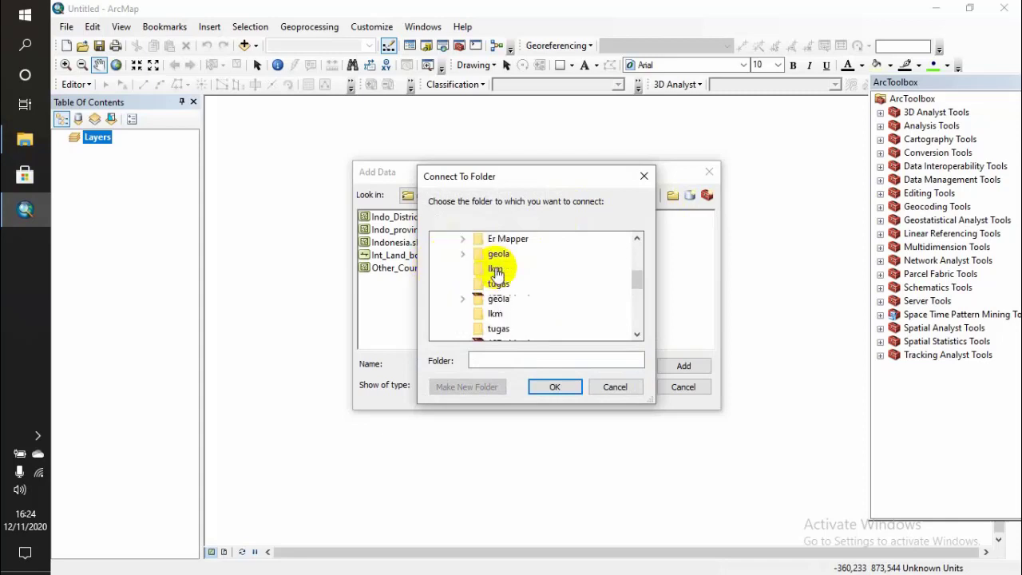
{"action": "double_click", "coordinate": [495, 254]}
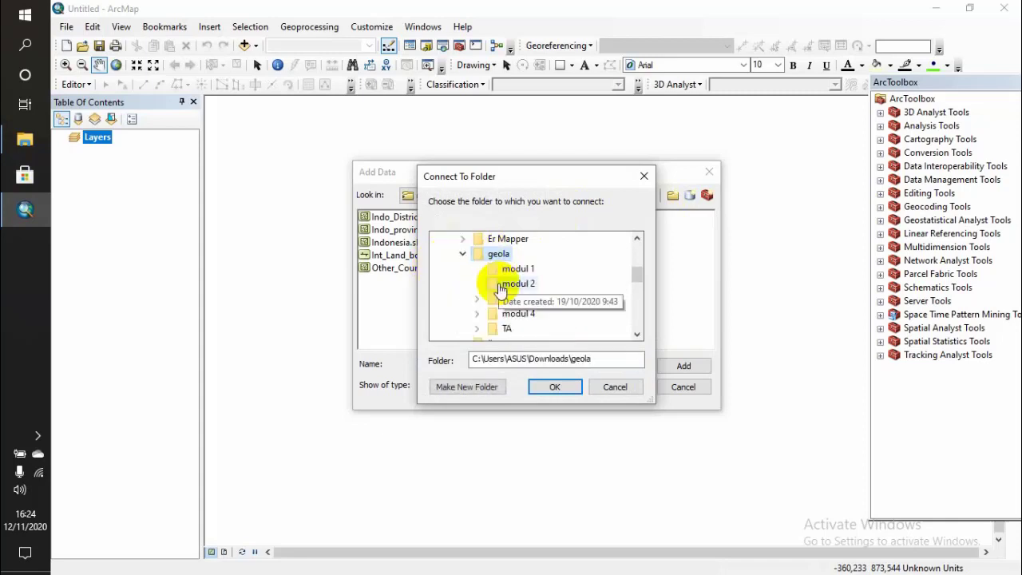
{"action": "double_click", "coordinate": [510, 328]}
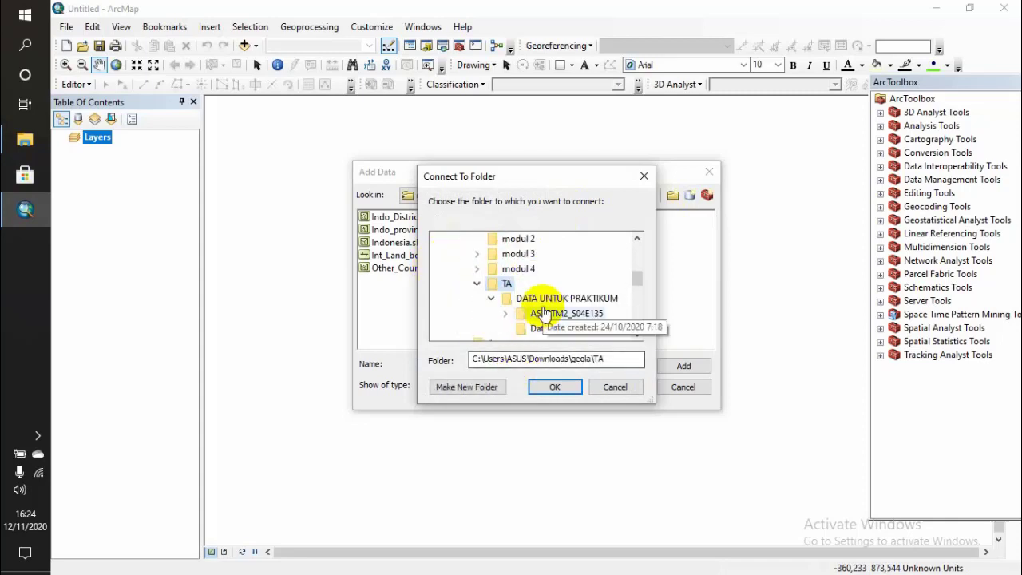
{"action": "left_click", "coordinate": [555, 387]}
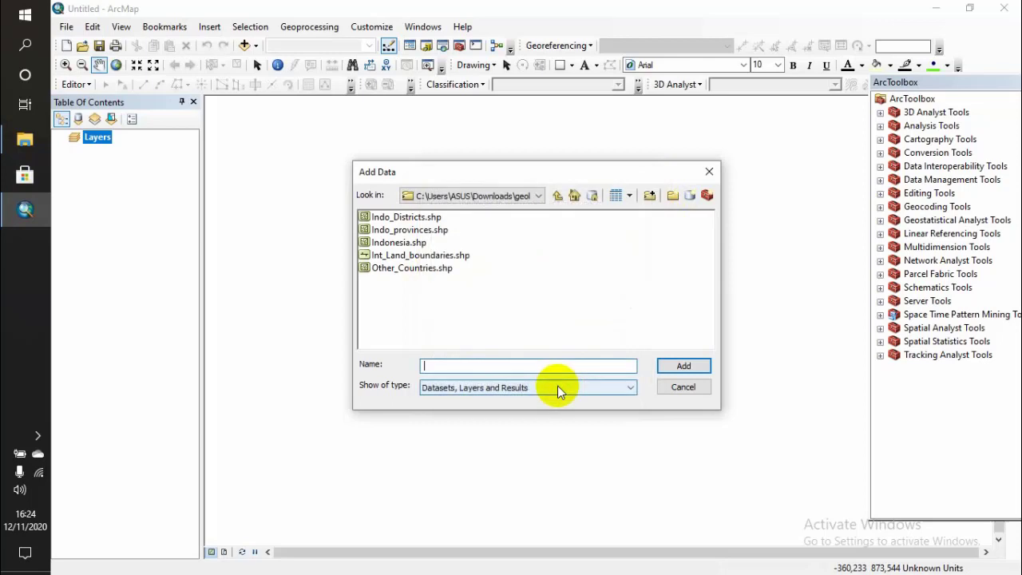
Step: Repeat the folder connection to Downloads\geola\TA and leave the Add Data dialog without adding anything
{"action": "left_click", "coordinate": [647, 197]}
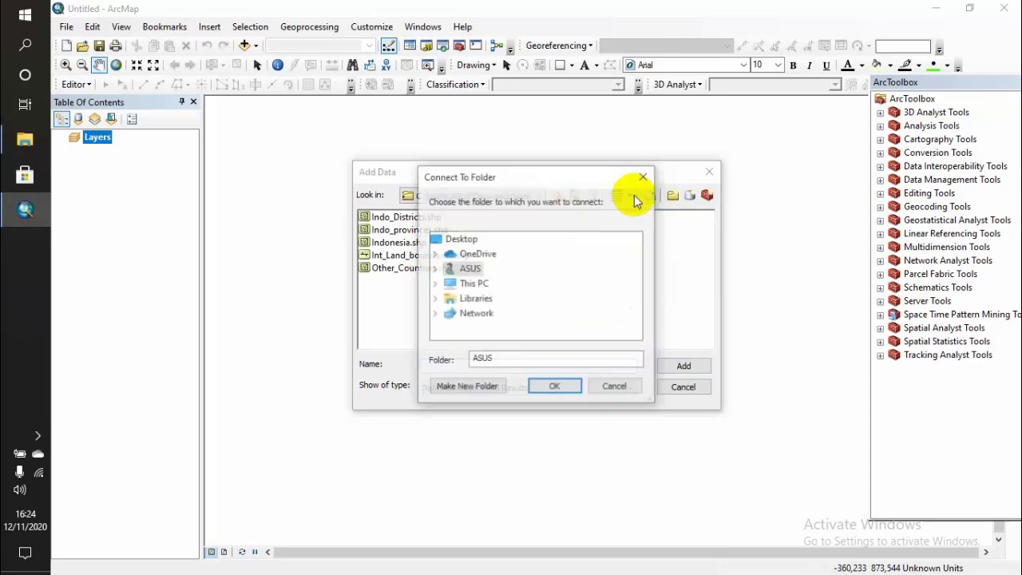
{"action": "left_click", "coordinate": [435, 283]}
{"action": "left_click", "coordinate": [448, 296]}
{"action": "scroll", "coordinate": [503, 296], "scroll_direction": "down", "scroll_amount": 3}
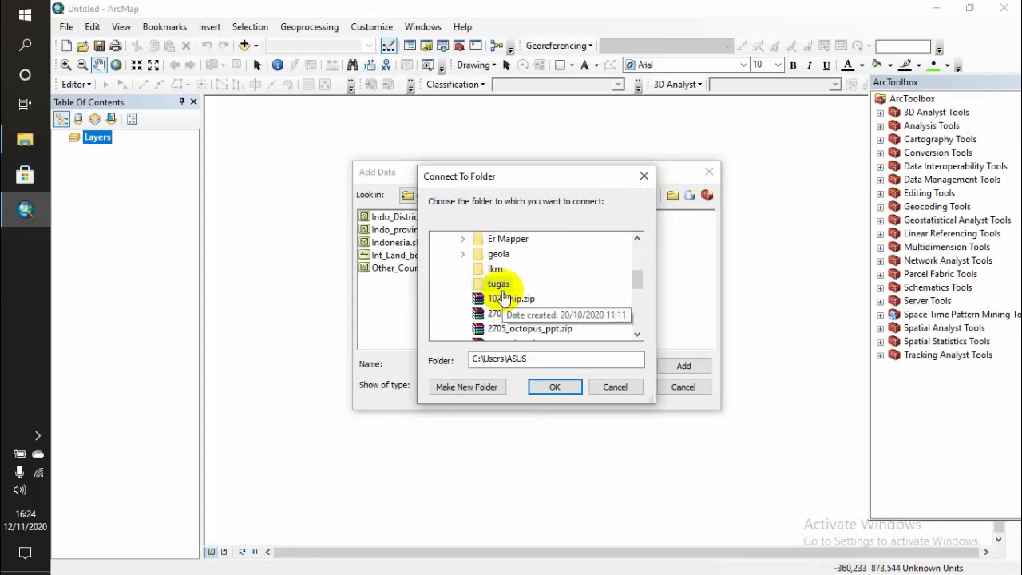
{"action": "double_click", "coordinate": [496, 253]}
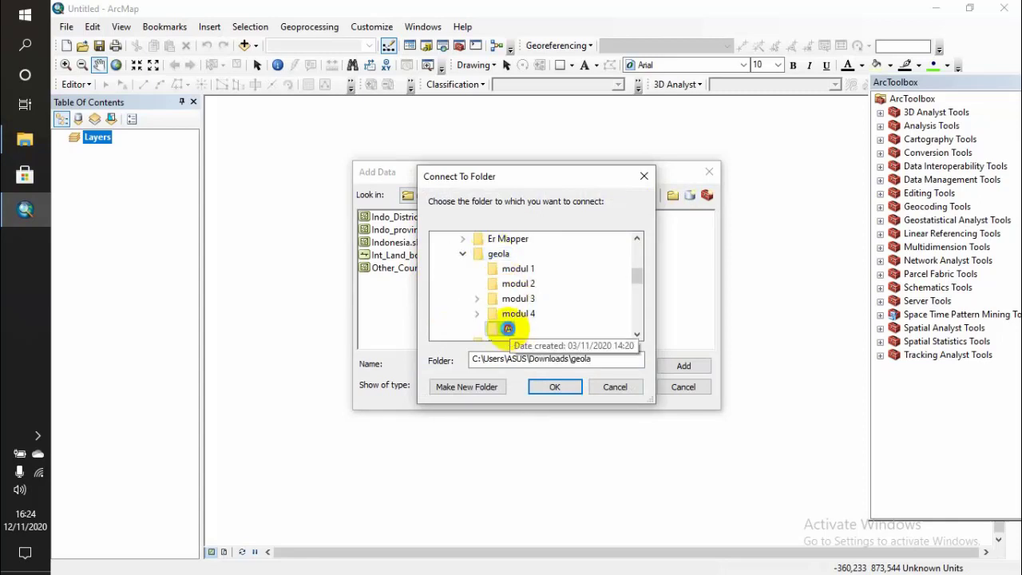
{"action": "left_click", "coordinate": [508, 328]}
{"action": "left_click", "coordinate": [558, 390]}
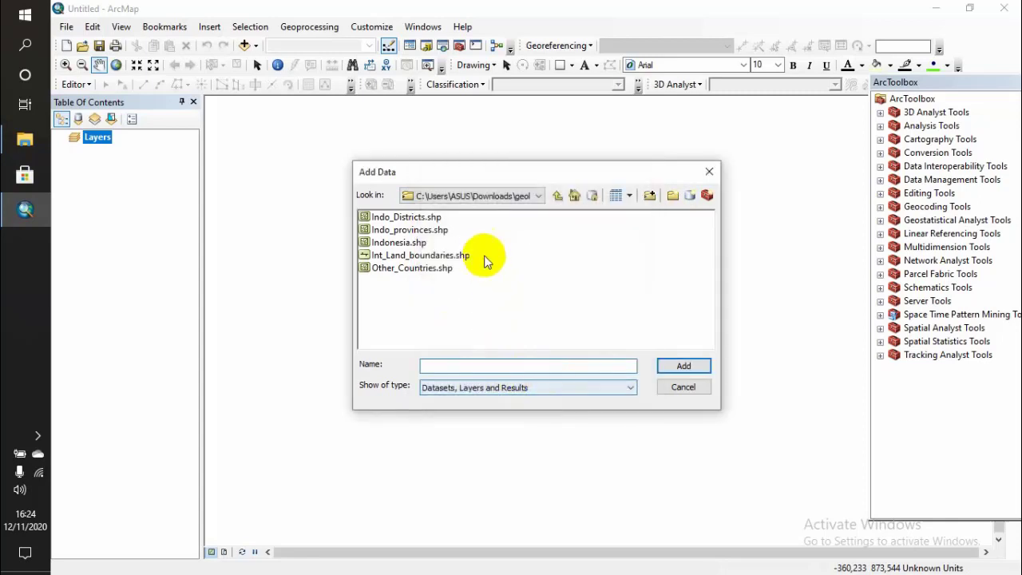
{"action": "left_click", "coordinate": [682, 386]}
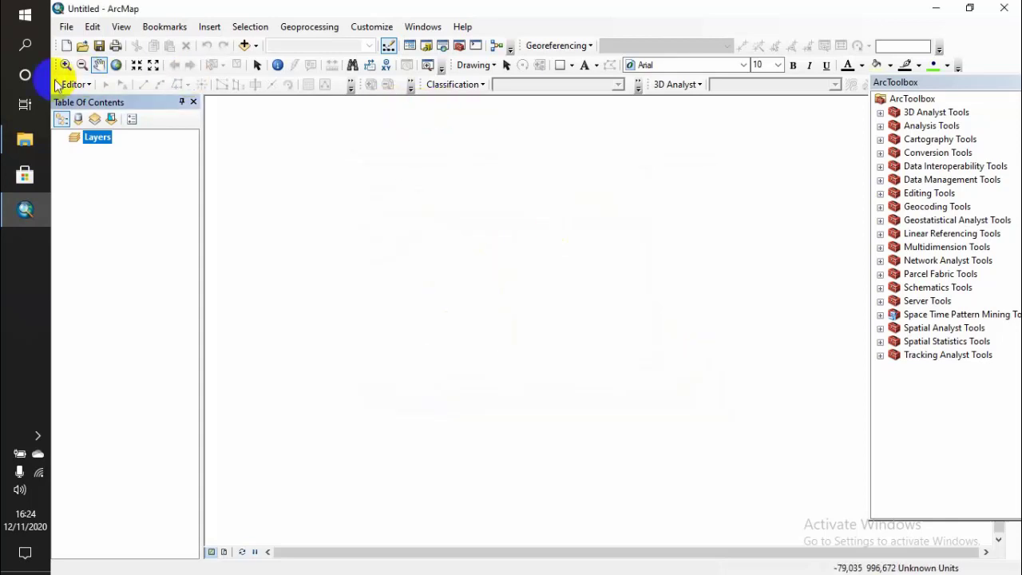
Step: Add the raster ASTGTM2_S04E135_dem.tif to Layers from the ASTGTM2_S04E135 folder inside TA\DATA UNTUK PRAKTIKUM
{"action": "right_click", "coordinate": [90, 144]}
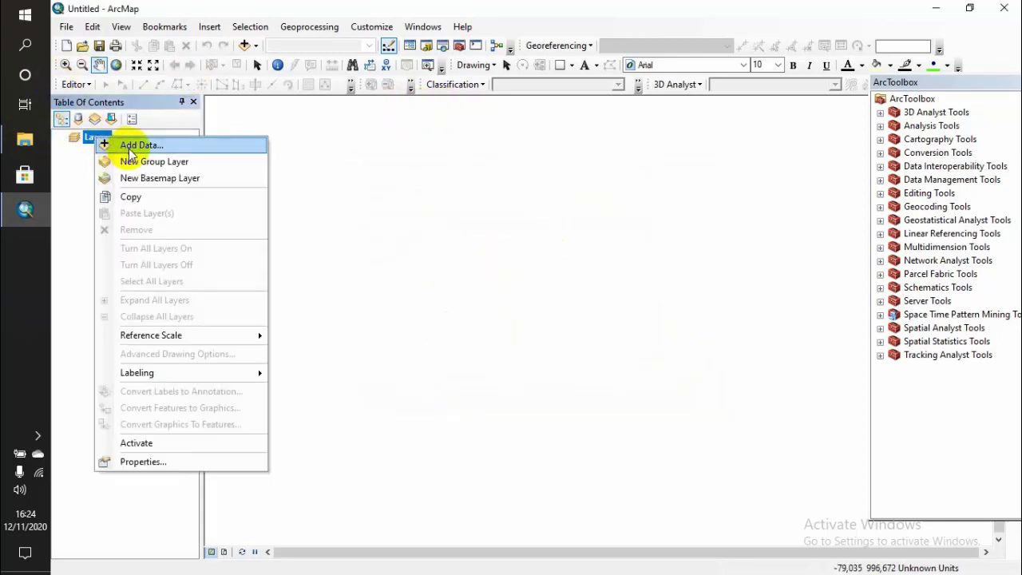
{"action": "left_click", "coordinate": [127, 144]}
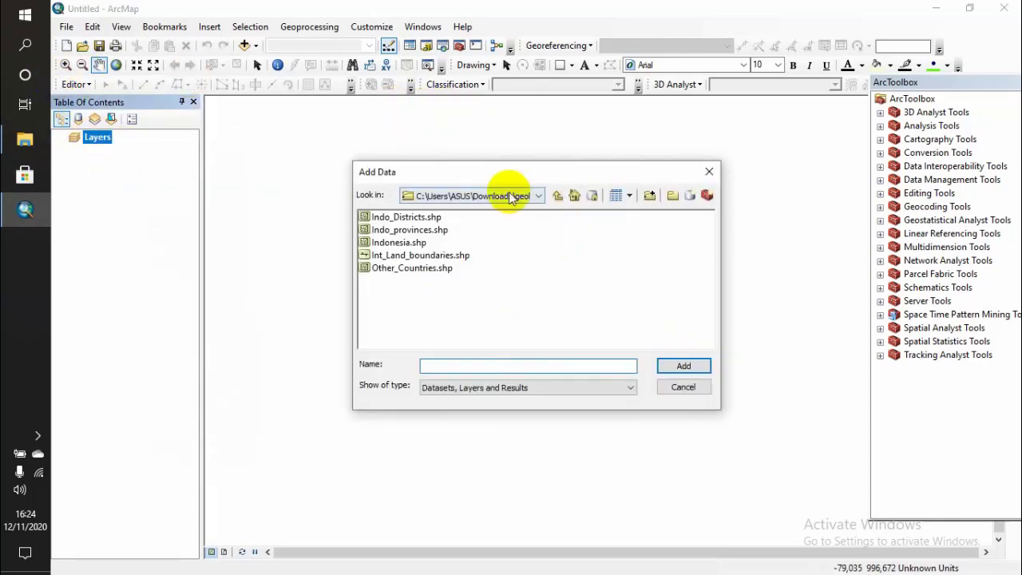
{"action": "left_click", "coordinate": [558, 196]}
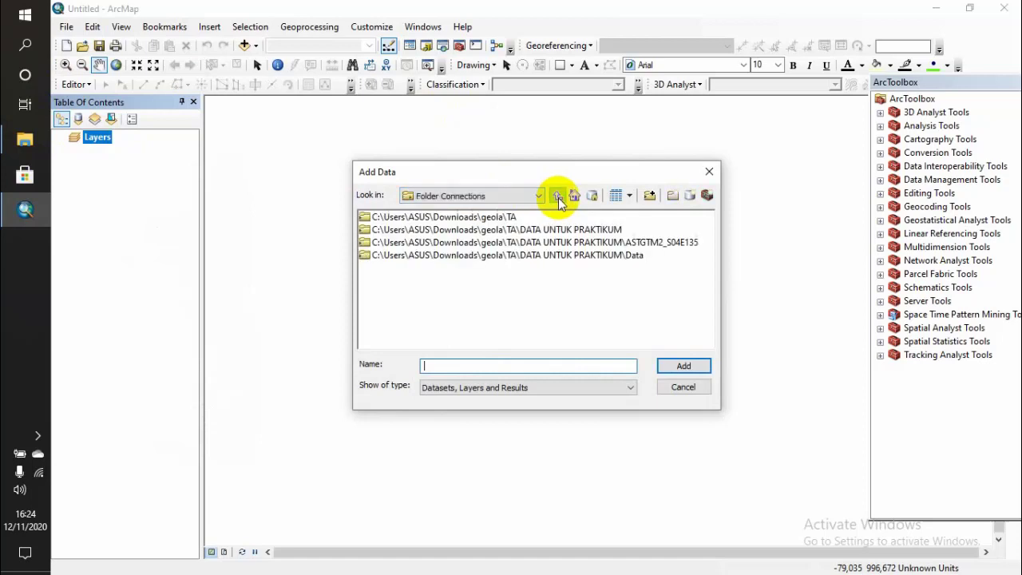
{"action": "left_click", "coordinate": [508, 220]}
{"action": "double_click", "coordinate": [509, 218]}
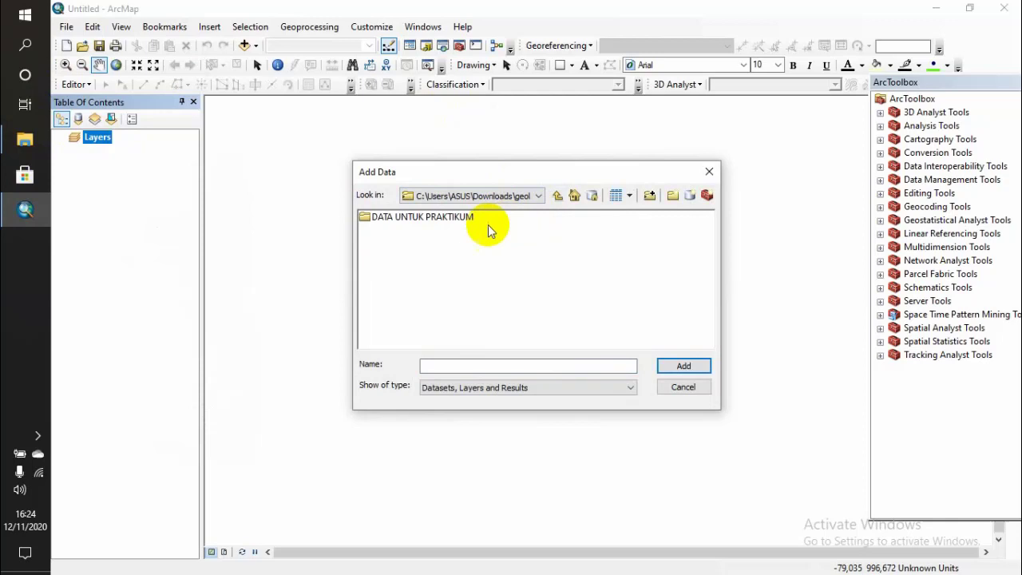
{"action": "double_click", "coordinate": [445, 218]}
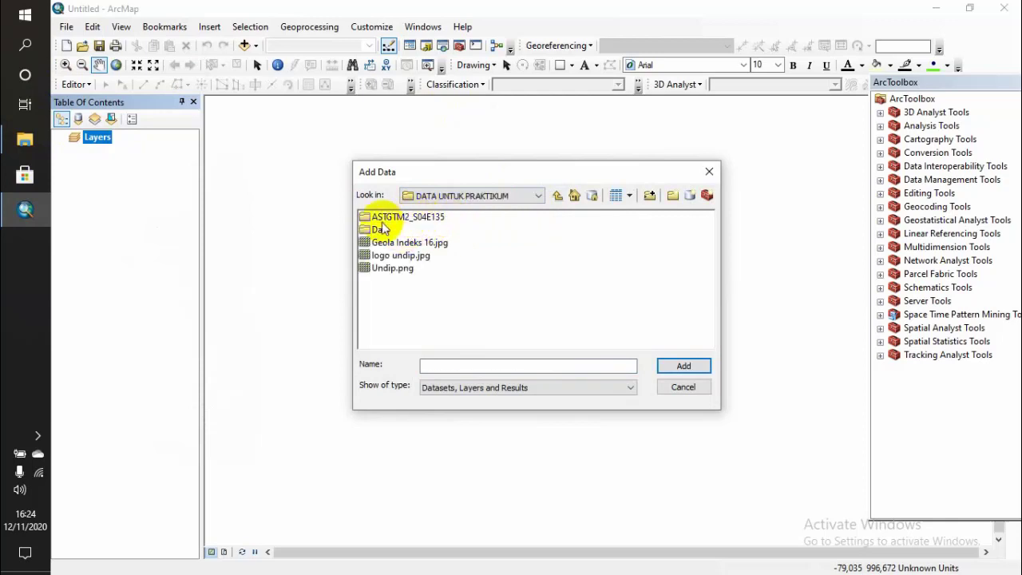
{"action": "double_click", "coordinate": [408, 221]}
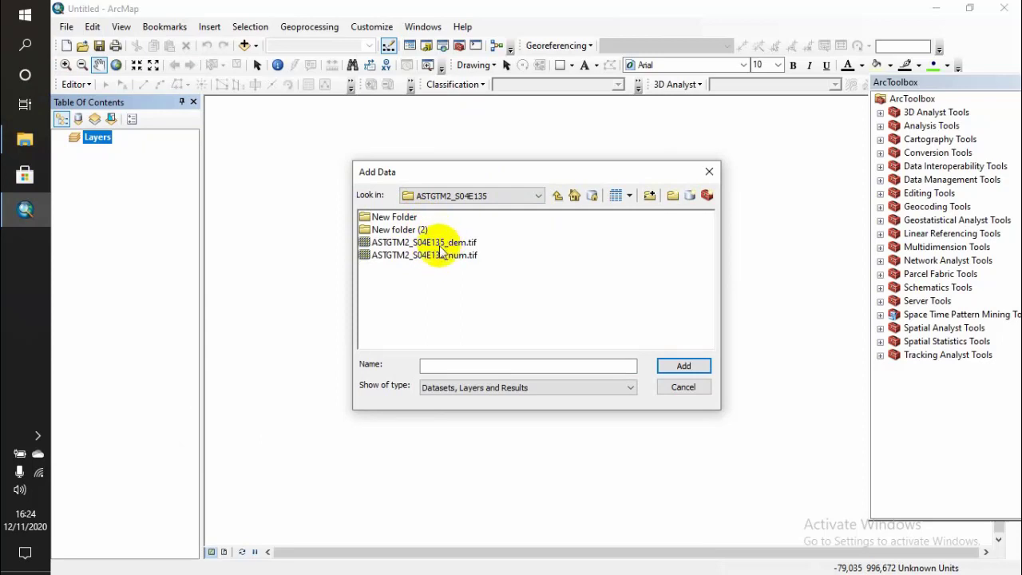
{"action": "left_click", "coordinate": [441, 244]}
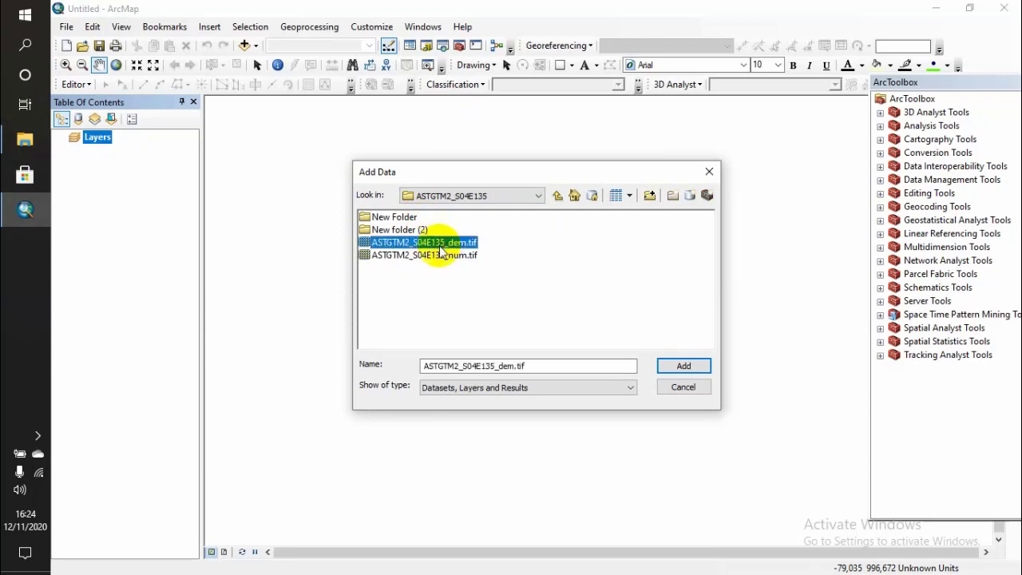
{"action": "left_click", "coordinate": [681, 365]}
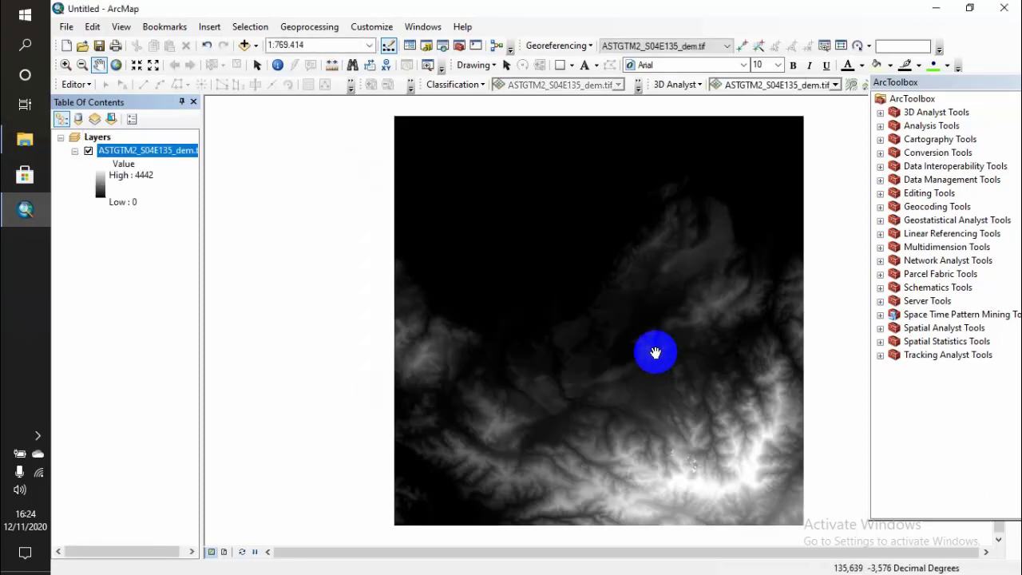
Step: Change the symbology of the ASTGTM2_S04E135_dem.tif layer to Classified with 5 classes
{"action": "scroll", "coordinate": [652, 272], "scroll_direction": "down", "scroll_amount": 3}
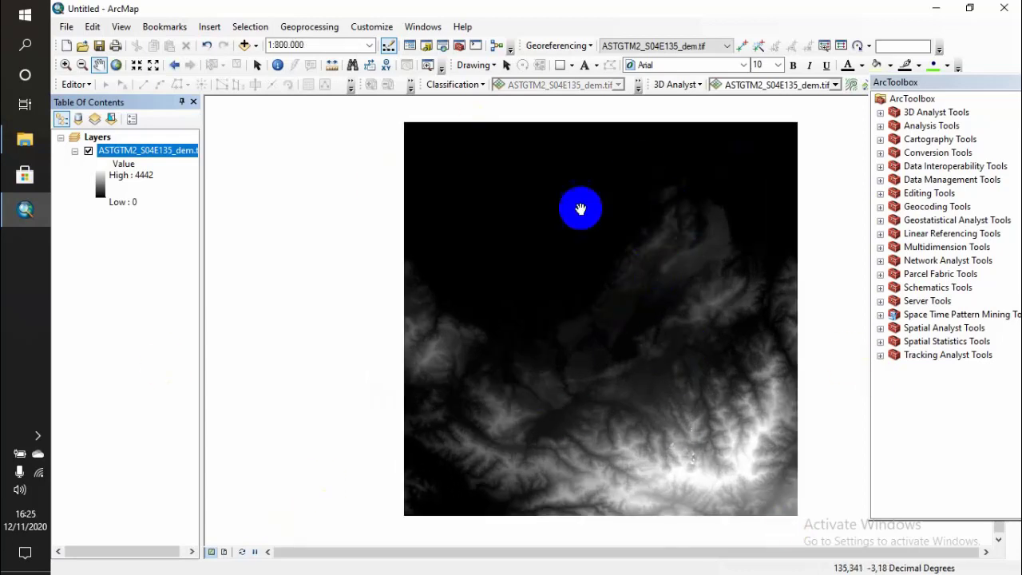
{"action": "right_click", "coordinate": [150, 155]}
{"action": "left_click", "coordinate": [193, 375]}
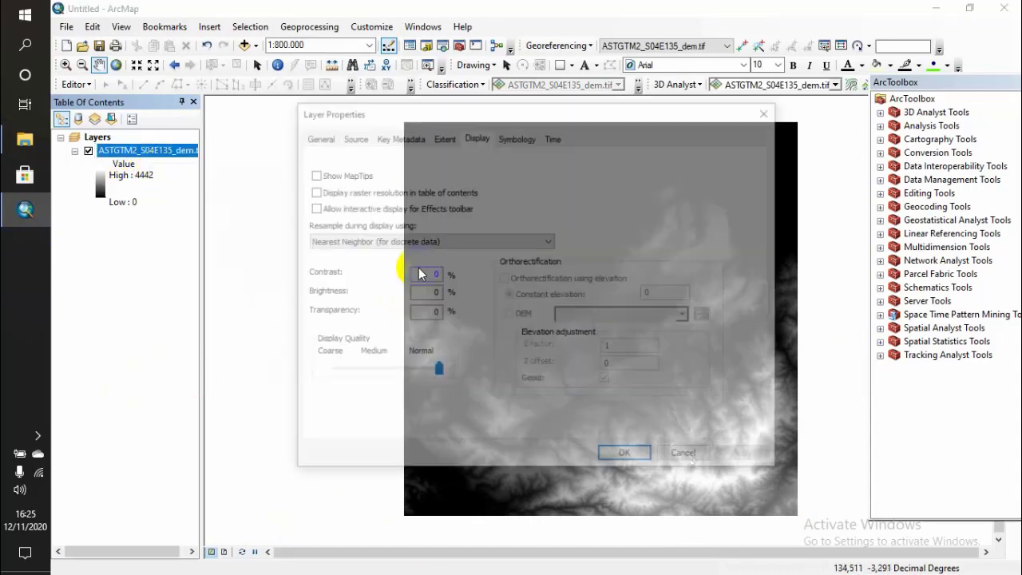
{"action": "left_click", "coordinate": [519, 139]}
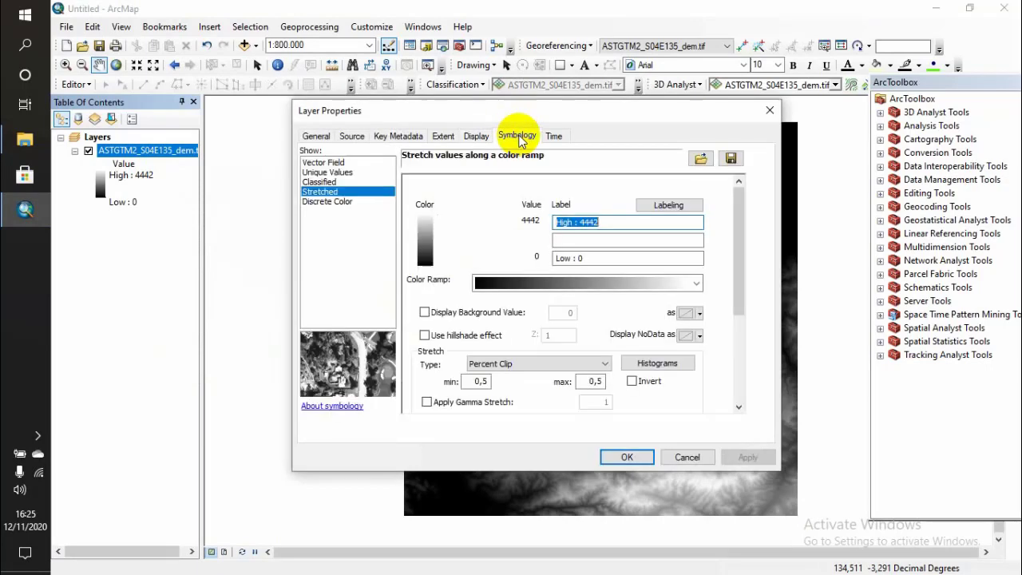
{"action": "left_click", "coordinate": [319, 184]}
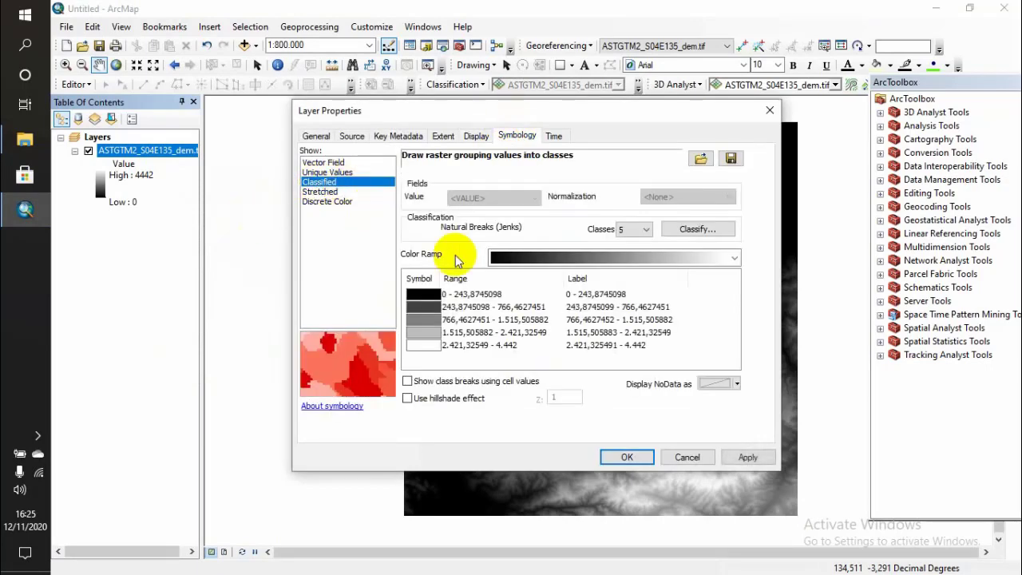
{"action": "left_click", "coordinate": [634, 230]}
{"action": "left_click", "coordinate": [635, 264]}
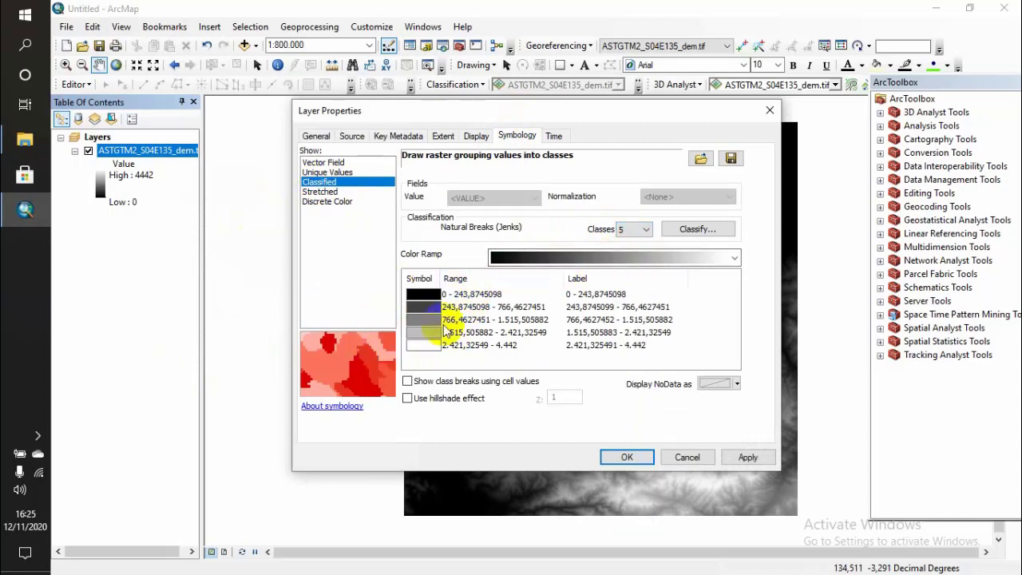
Step: Apply the dark green to yellow to red color ramp to the five elevation classes of the DEM layer
{"action": "left_click", "coordinate": [527, 257]}
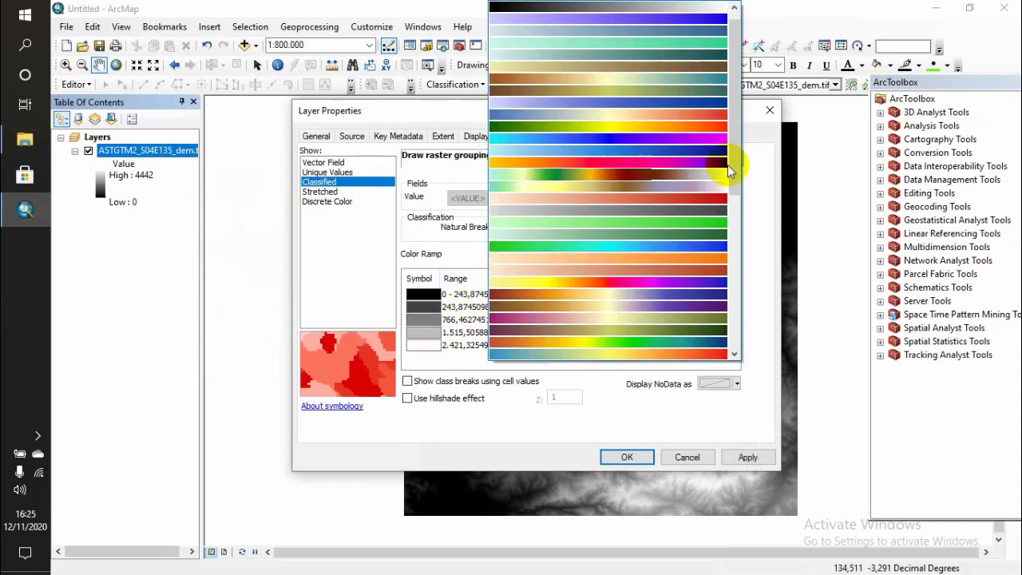
{"action": "left_click", "coordinate": [613, 125]}
{"action": "left_click", "coordinate": [627, 457]}
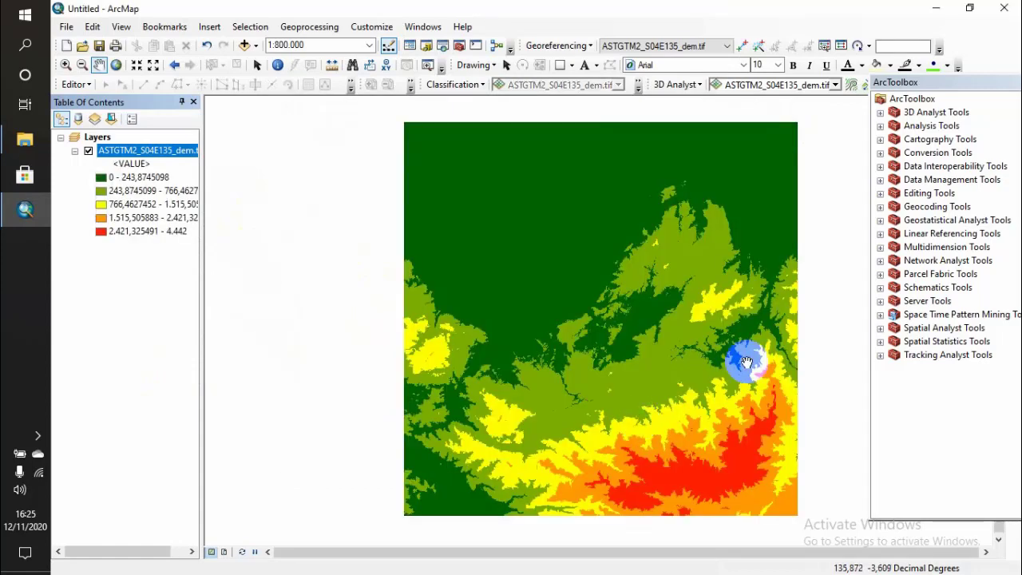
{"action": "scroll", "coordinate": [746, 362], "scroll_direction": "up", "scroll_amount": 1}
{"action": "scroll", "coordinate": [746, 362], "scroll_direction": "down", "scroll_amount": 1}
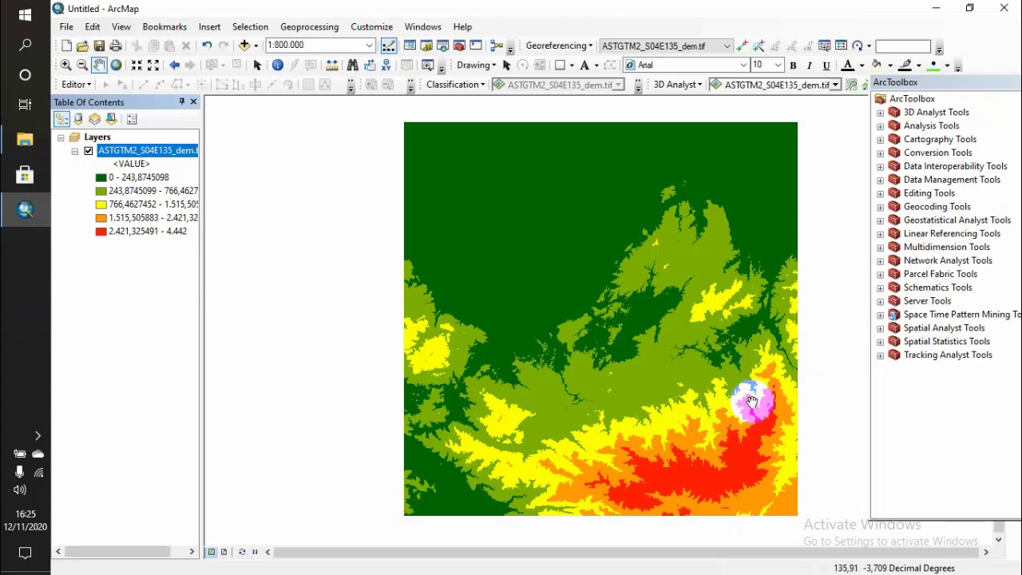
Step: Run the Hillshade tool from the Spatial Analyst Surface toolset on ASTGTM2_S04E135_dem.tif with the default azimuth, altitude and Z factor
{"action": "left_click", "coordinate": [881, 328]}
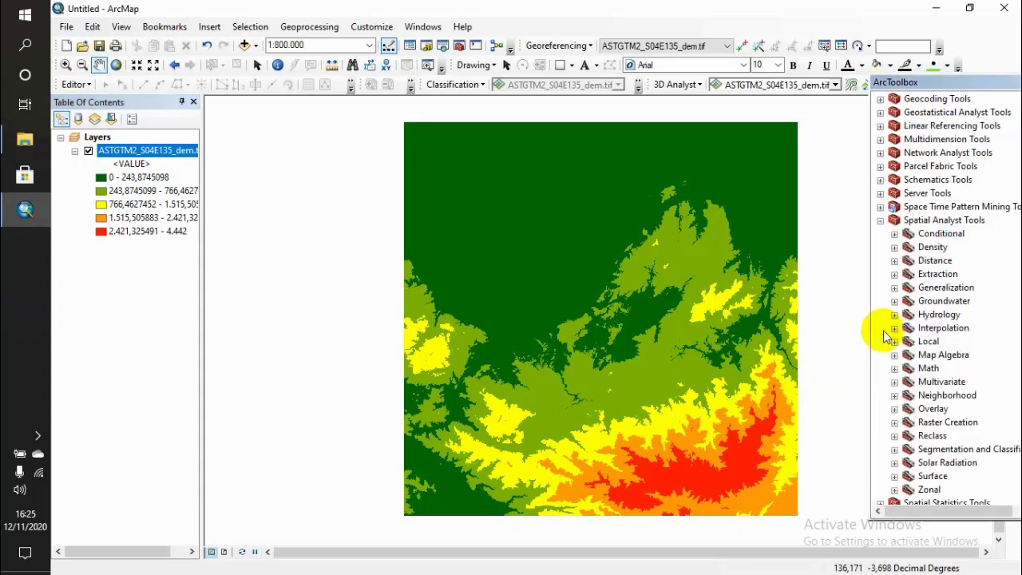
{"action": "scroll", "coordinate": [883, 331], "scroll_direction": "down", "scroll_amount": 1}
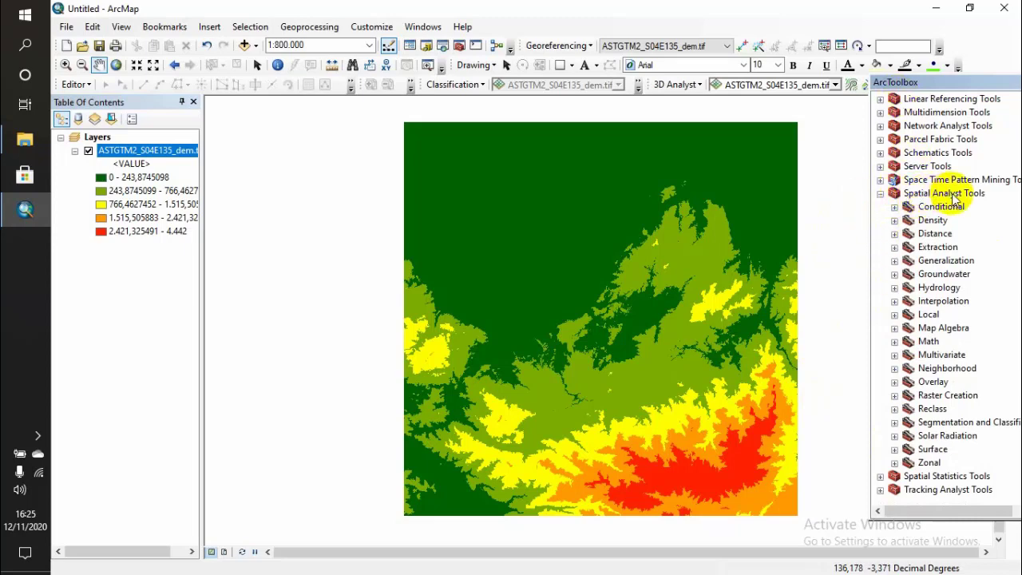
{"action": "left_click", "coordinate": [895, 449]}
{"action": "scroll", "coordinate": [892, 322], "scroll_direction": "down", "scroll_amount": 1}
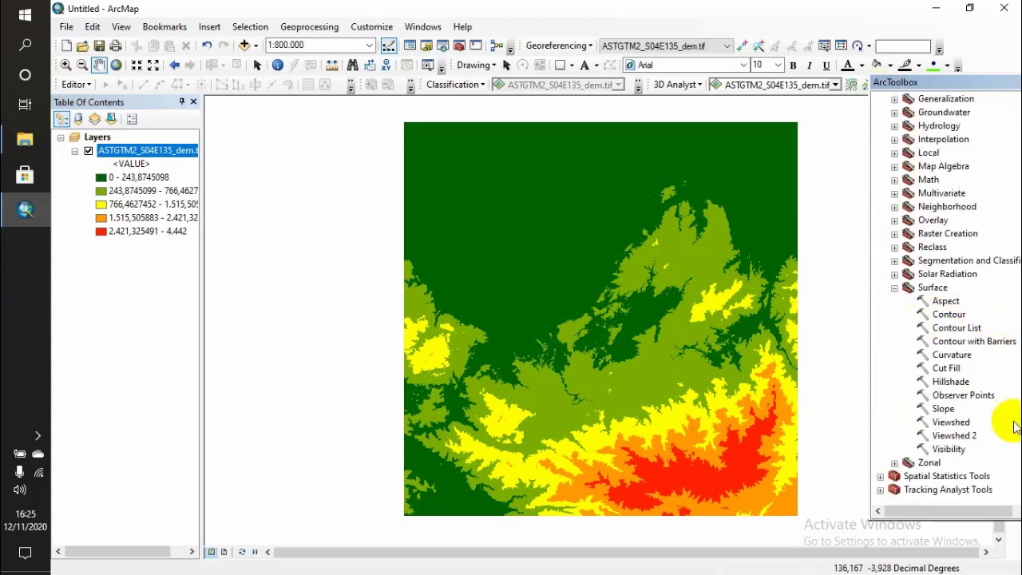
{"action": "left_click", "coordinate": [928, 382]}
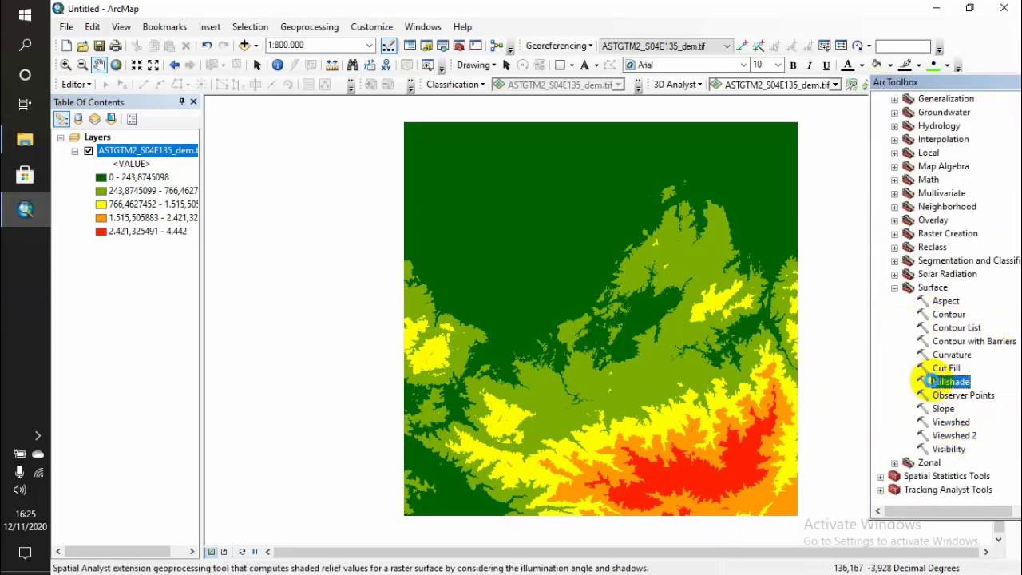
{"action": "double_click", "coordinate": [929, 382]}
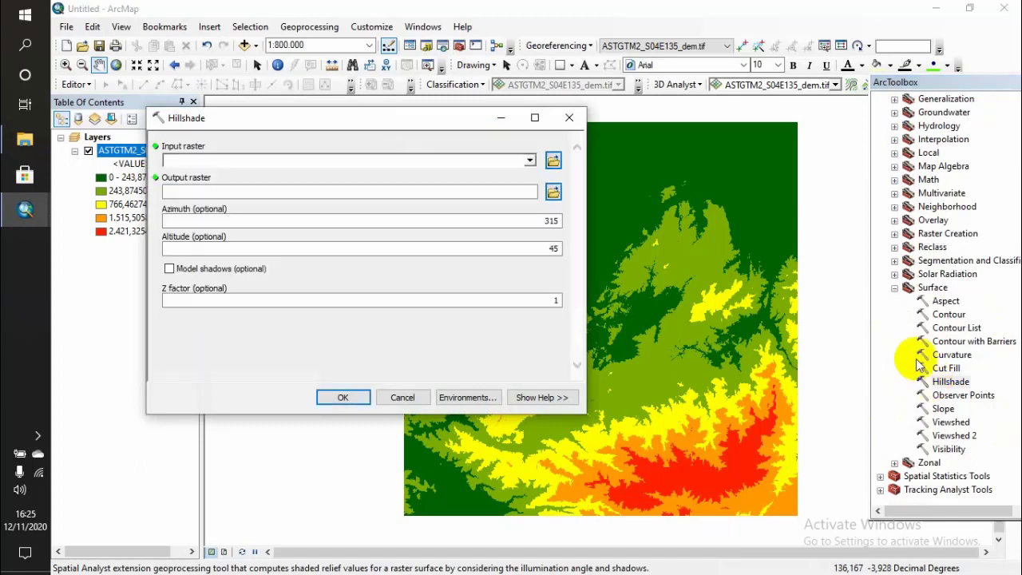
{"action": "left_click", "coordinate": [587, 140]}
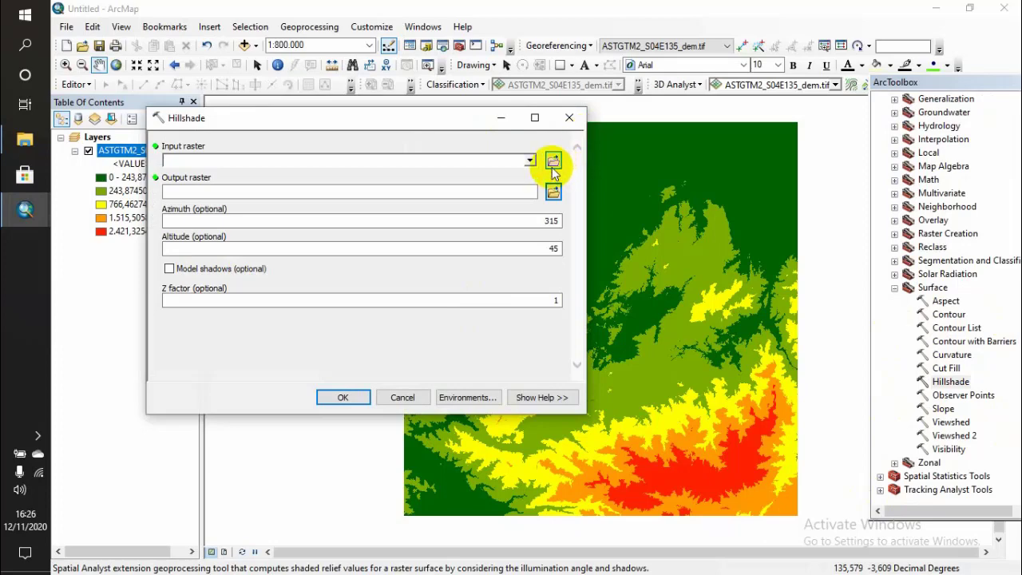
{"action": "left_click", "coordinate": [553, 162]}
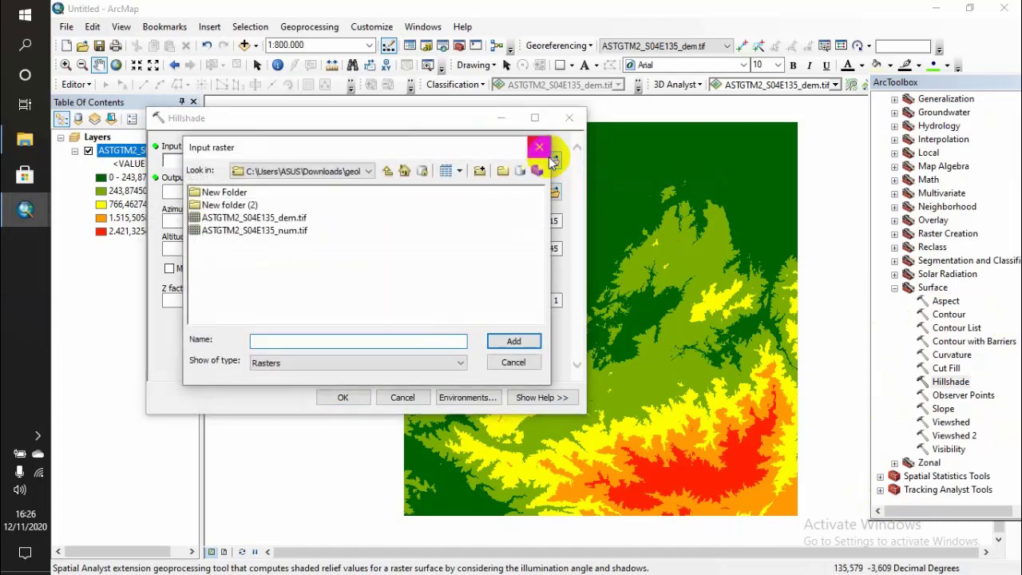
{"action": "left_click", "coordinate": [299, 219]}
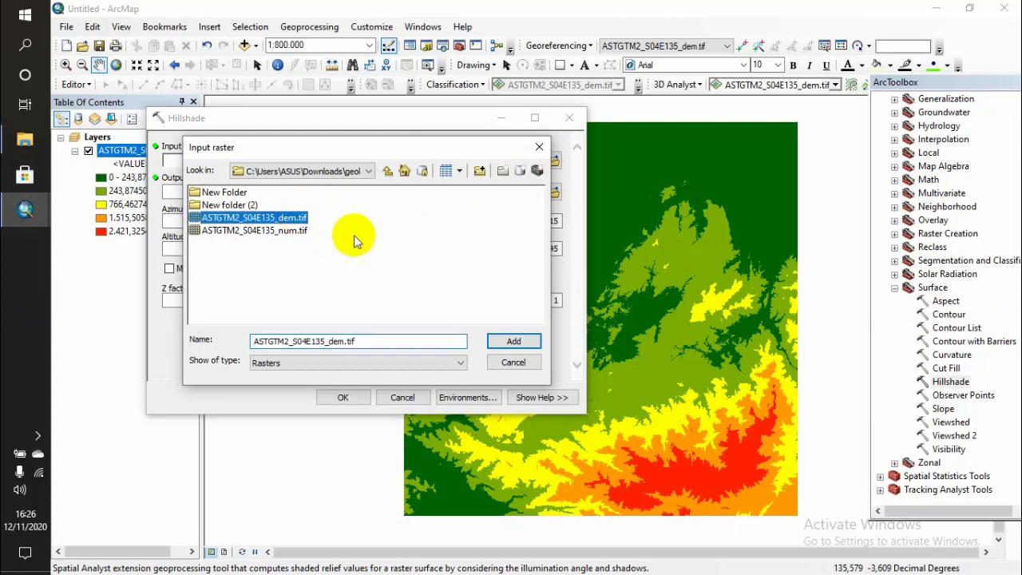
{"action": "left_click", "coordinate": [512, 342]}
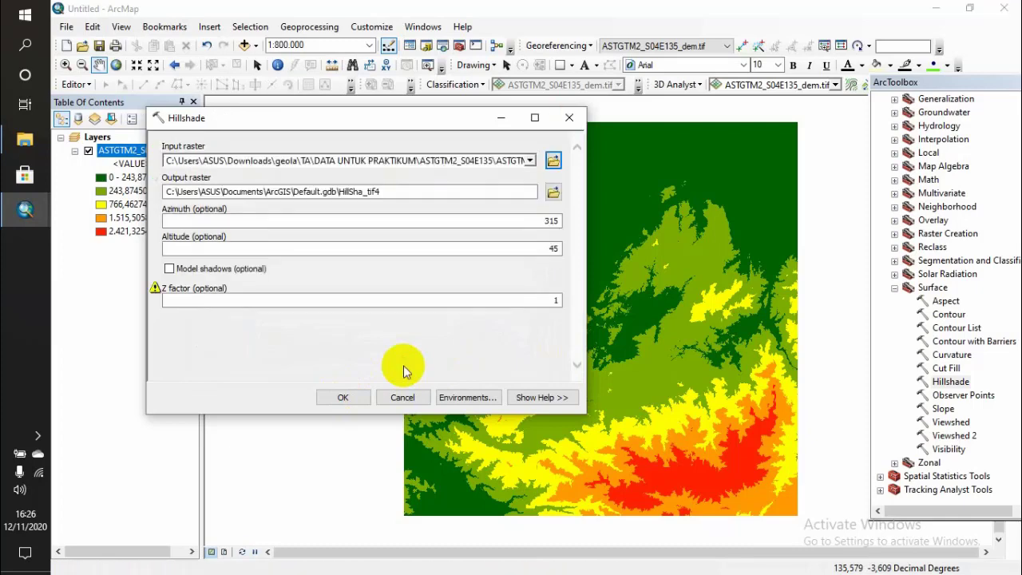
{"action": "left_click", "coordinate": [343, 397]}
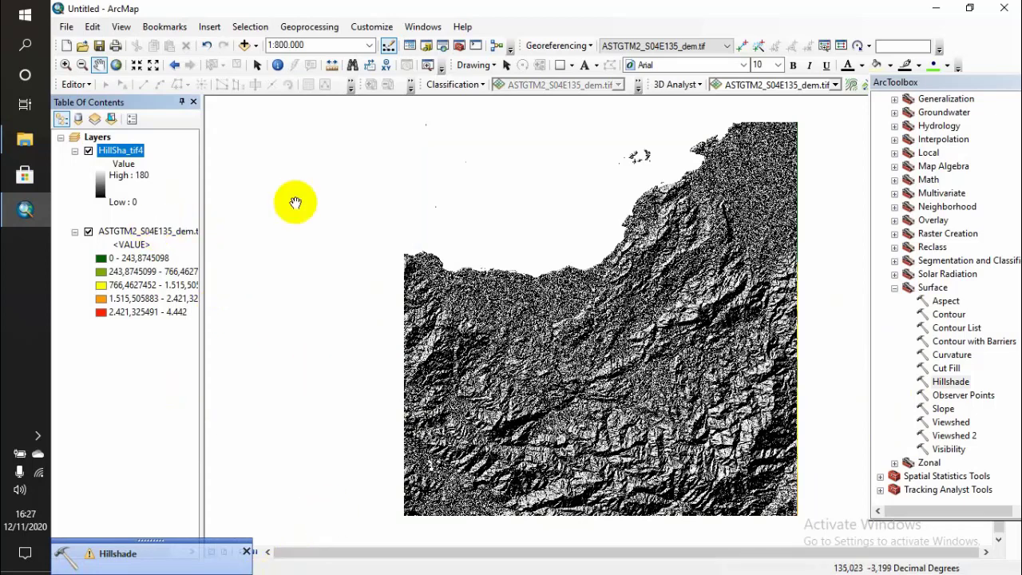
{"action": "left_click", "coordinate": [576, 331]}
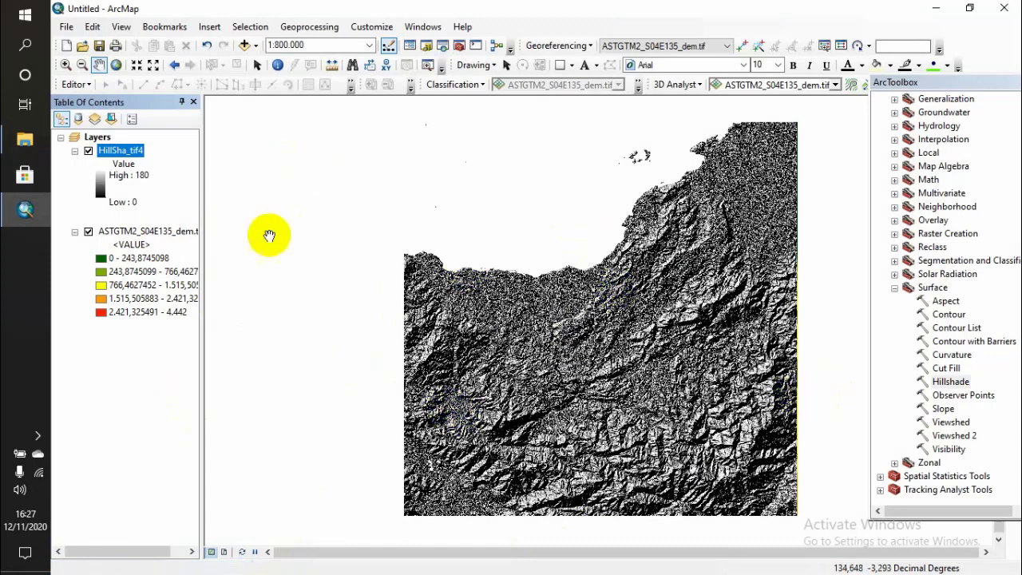
Step: Move the ASTGTM2_S04E135_dem.tif layer above the hillshade layer and set its transparency to 45%
{"action": "left_click", "coordinate": [166, 233]}
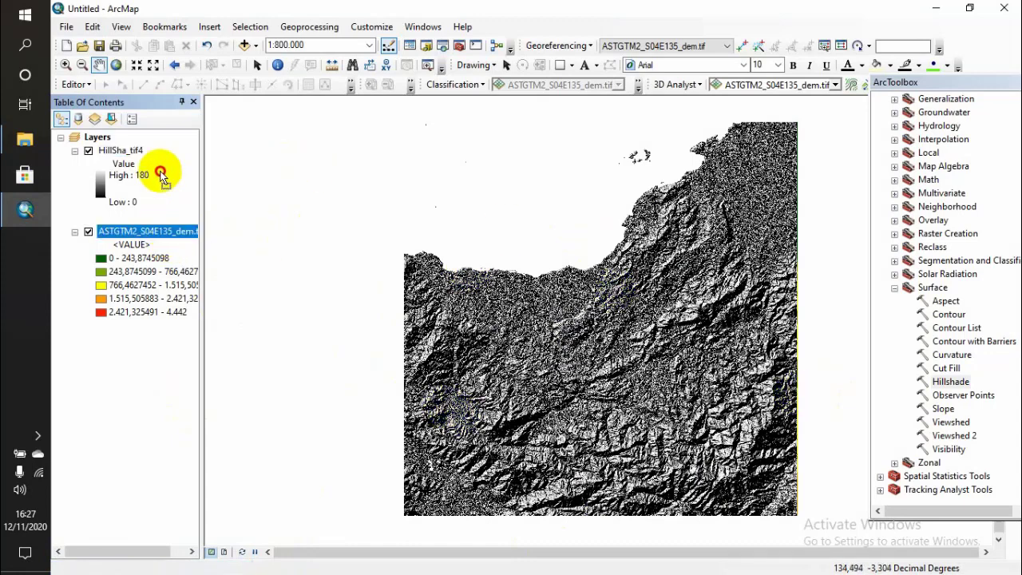
{"action": "left_click_drag", "start_coordinate": [165, 153], "coordinate": [169, 144]}
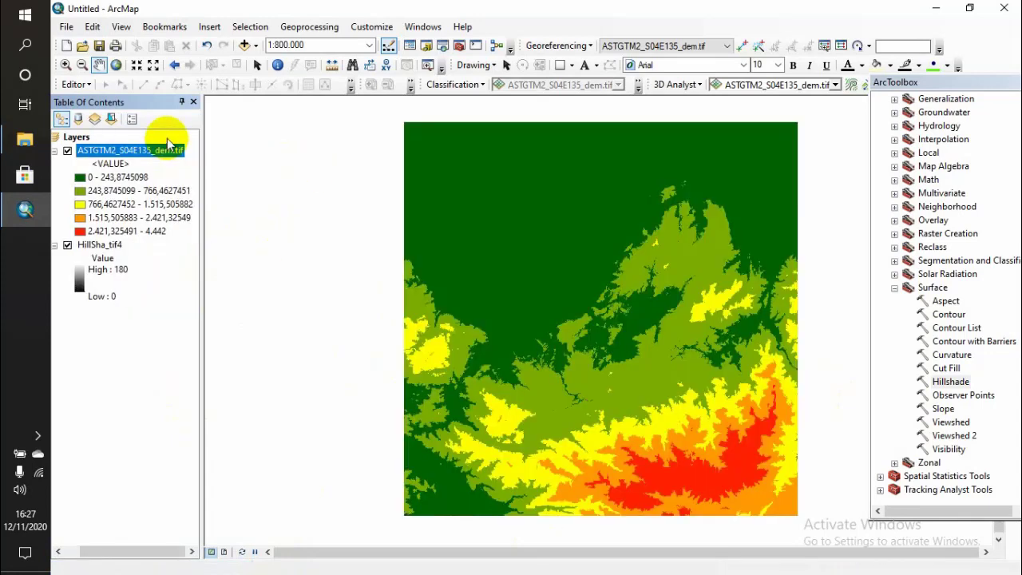
{"action": "right_click", "coordinate": [97, 246]}
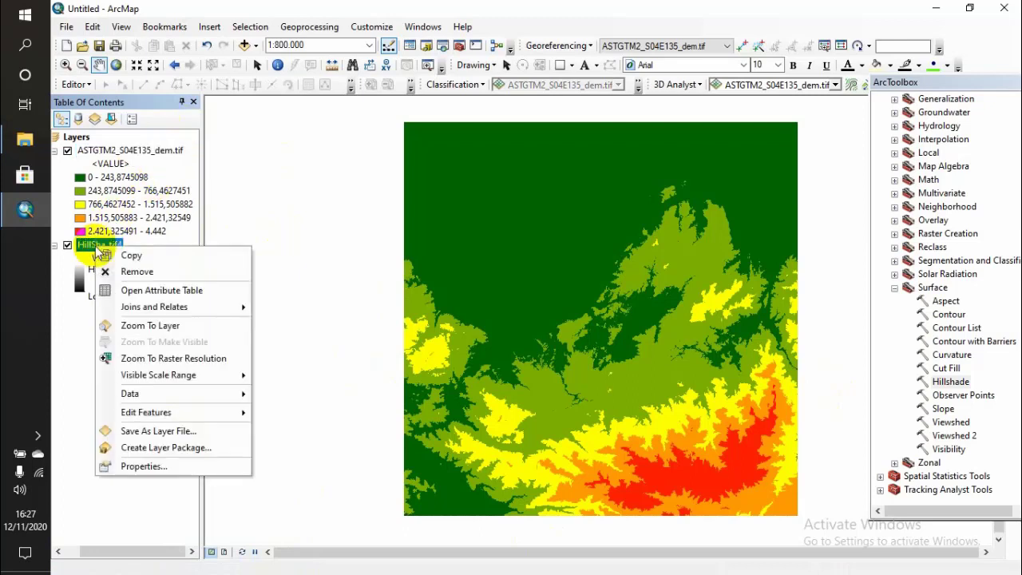
{"action": "left_click", "coordinate": [119, 157]}
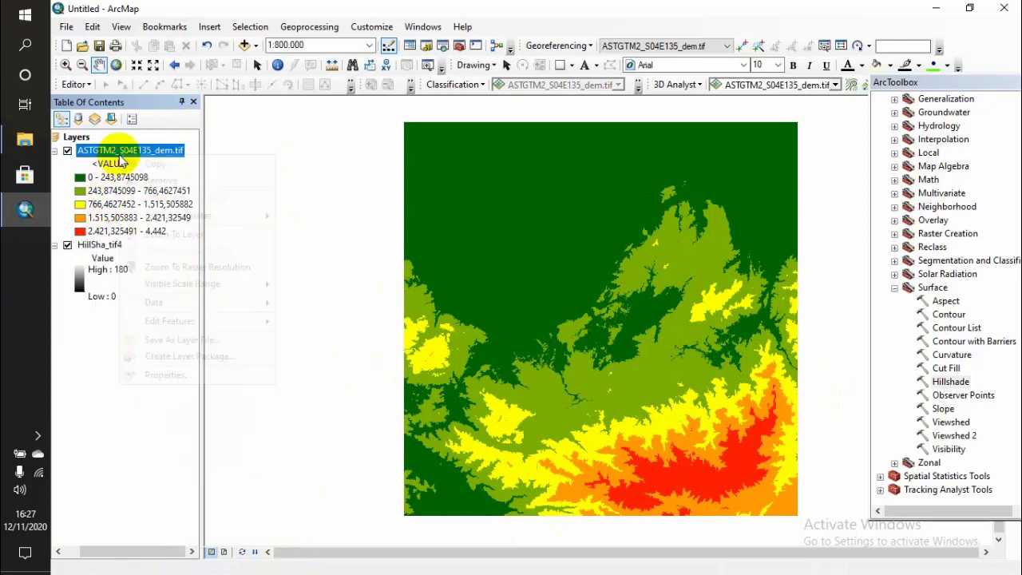
{"action": "left_click", "coordinate": [179, 370]}
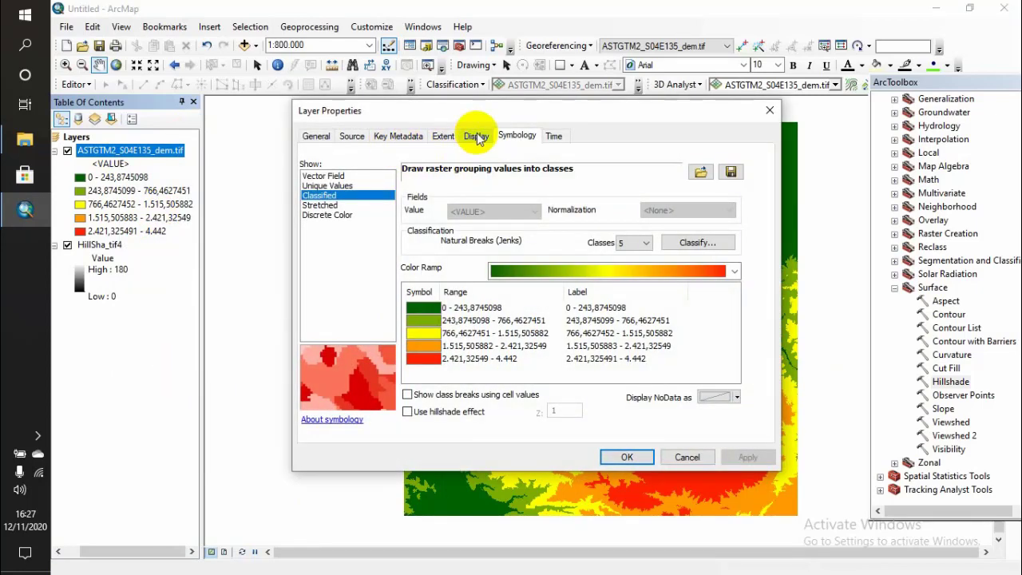
{"action": "left_click", "coordinate": [476, 137]}
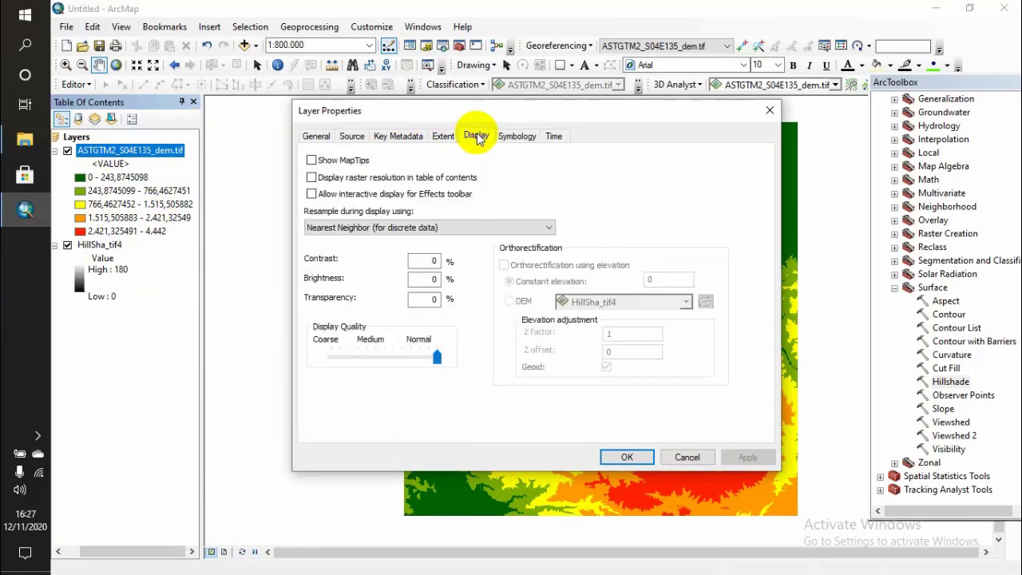
{"action": "double_click", "coordinate": [434, 300]}
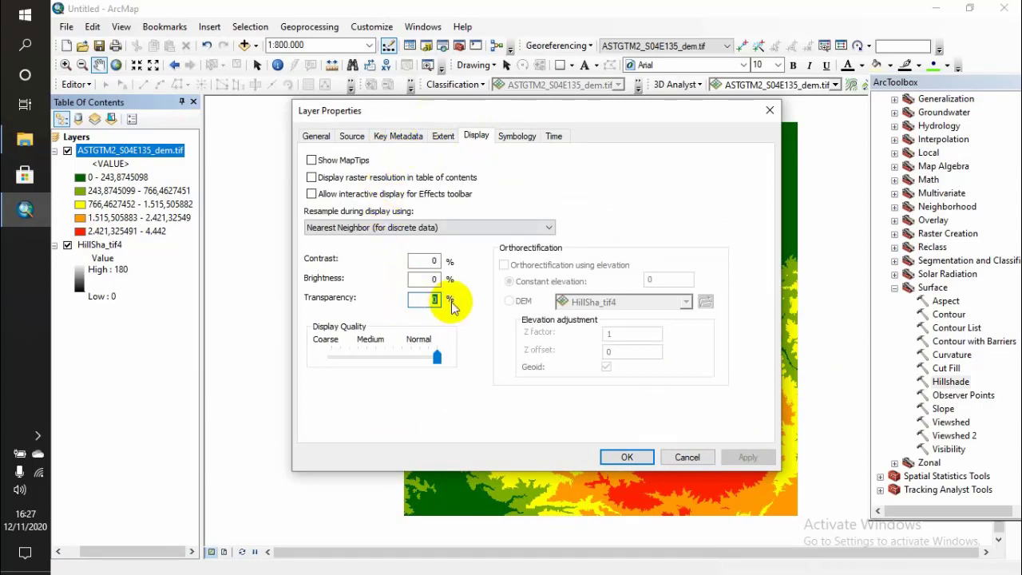
{"action": "type", "text": "45"}
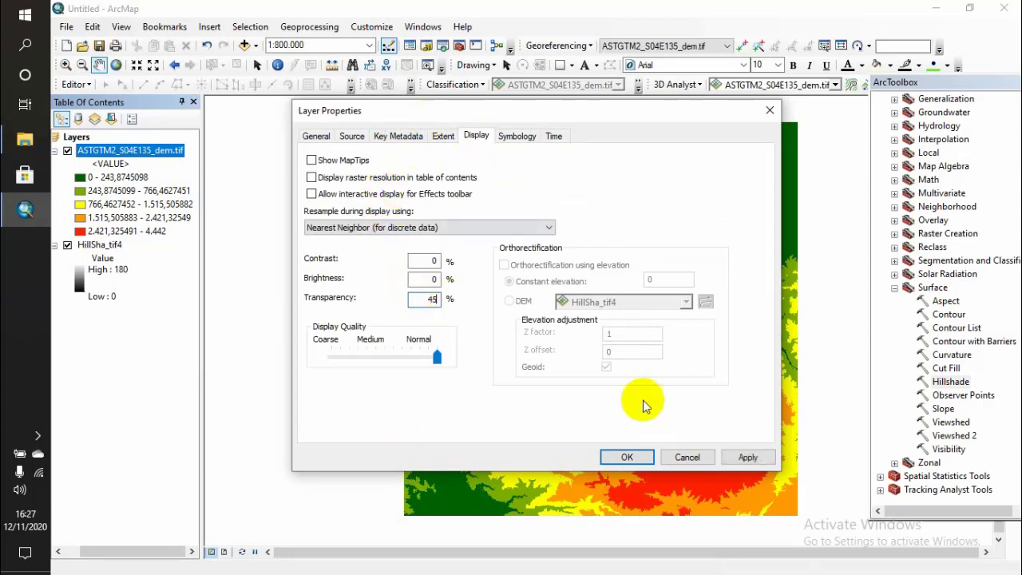
{"action": "left_click", "coordinate": [629, 456]}
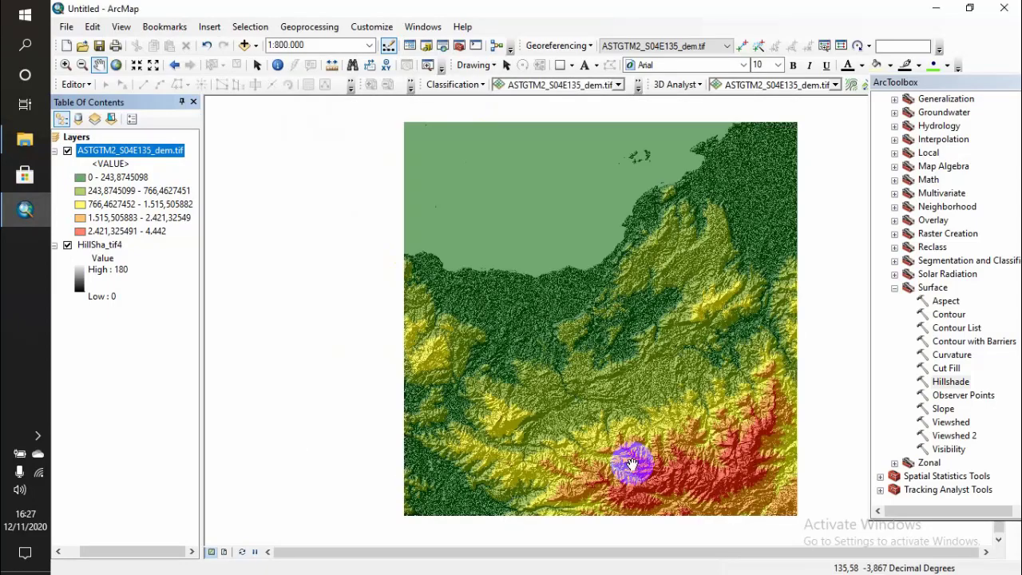
{"action": "scroll", "coordinate": [636, 450], "scroll_direction": "up", "scroll_amount": 1}
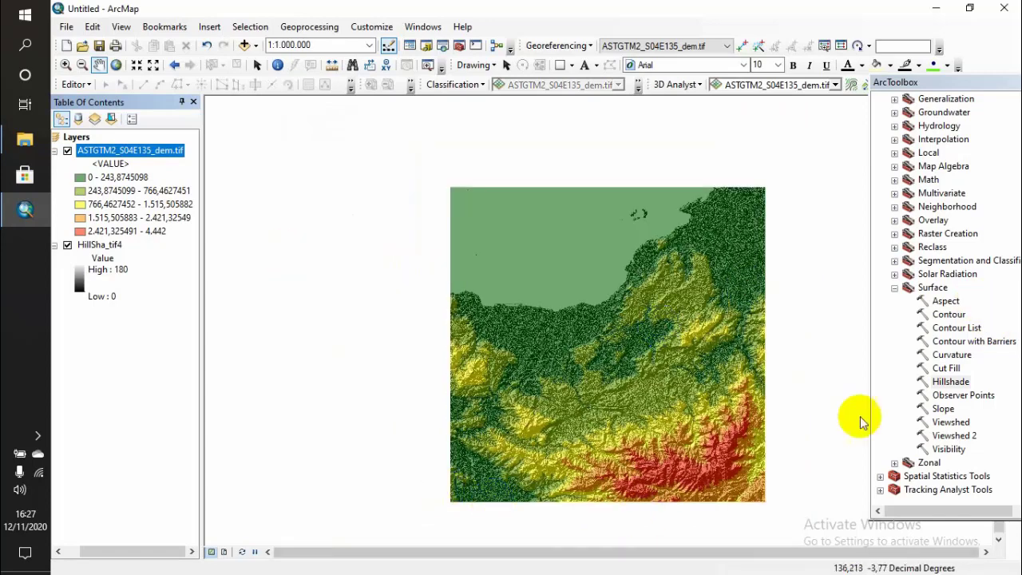
Step: Generate contours from ASTGTM2_S04E135_dem.tif with the Surface toolset's Contour tool, using a contour interval of 444
{"action": "double_click", "coordinate": [949, 315]}
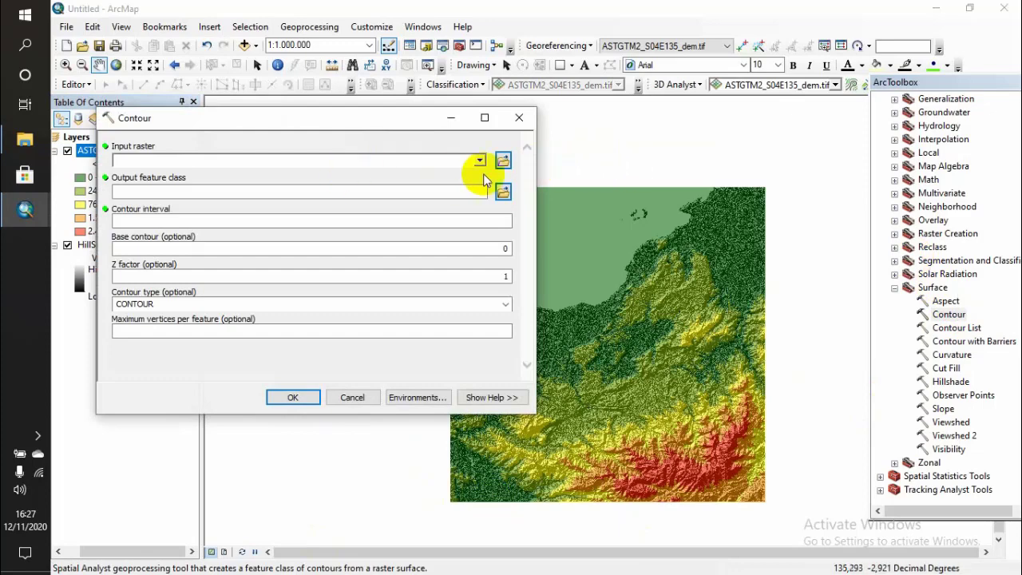
{"action": "left_click", "coordinate": [503, 160]}
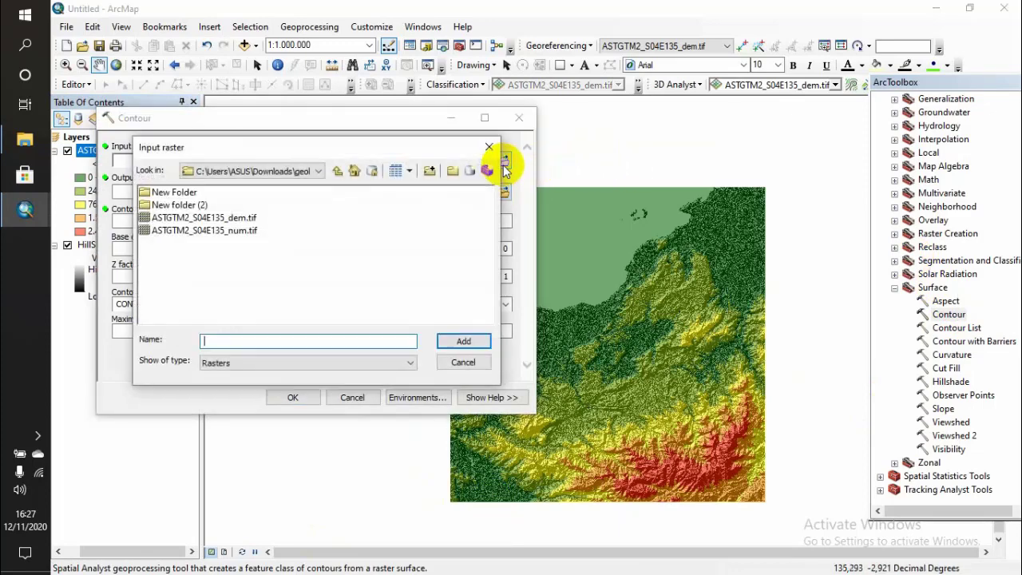
{"action": "left_click", "coordinate": [222, 218]}
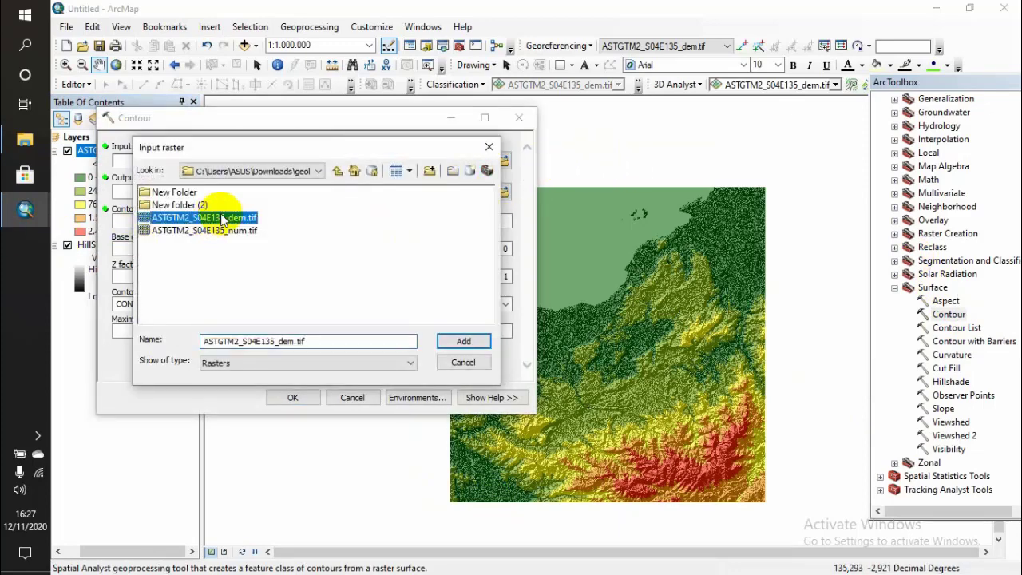
{"action": "left_click", "coordinate": [461, 341]}
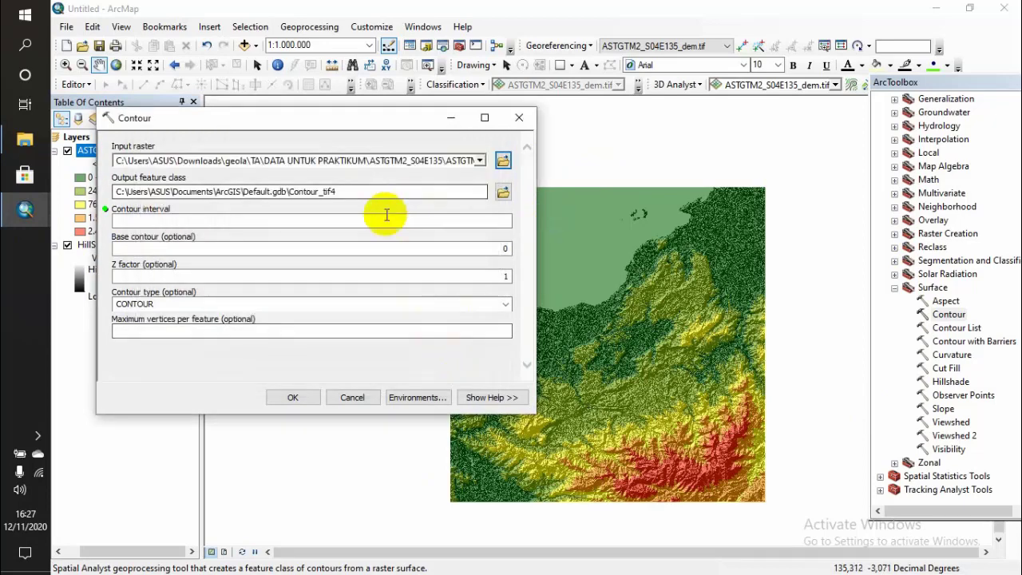
{"action": "left_click_drag", "start_coordinate": [381, 119], "coordinate": [562, 116]}
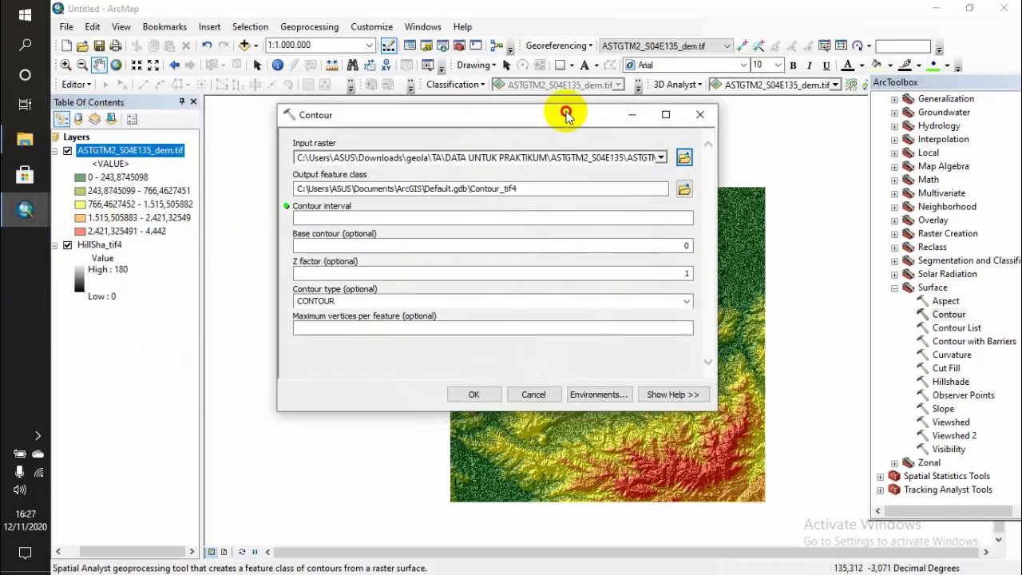
{"action": "left_click", "coordinate": [351, 216]}
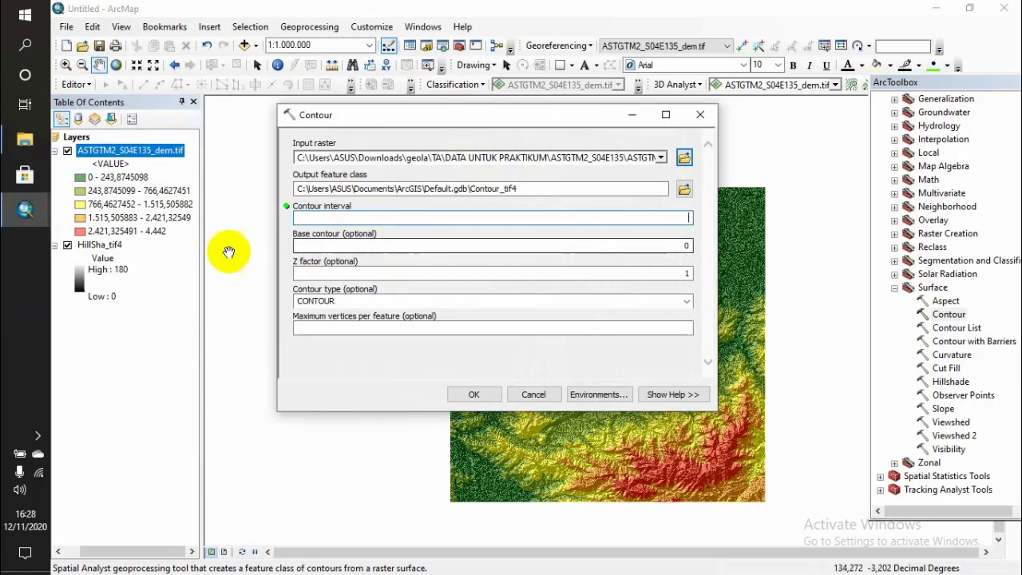
{"action": "left_click", "coordinate": [160, 235]}
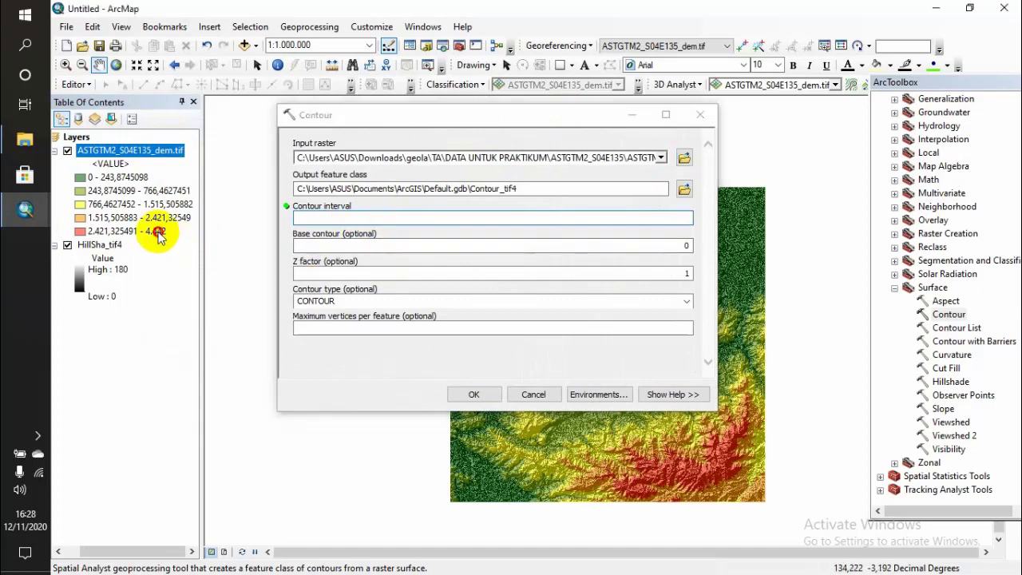
{"action": "left_click", "coordinate": [351, 218]}
{"action": "type", "text": "444"}
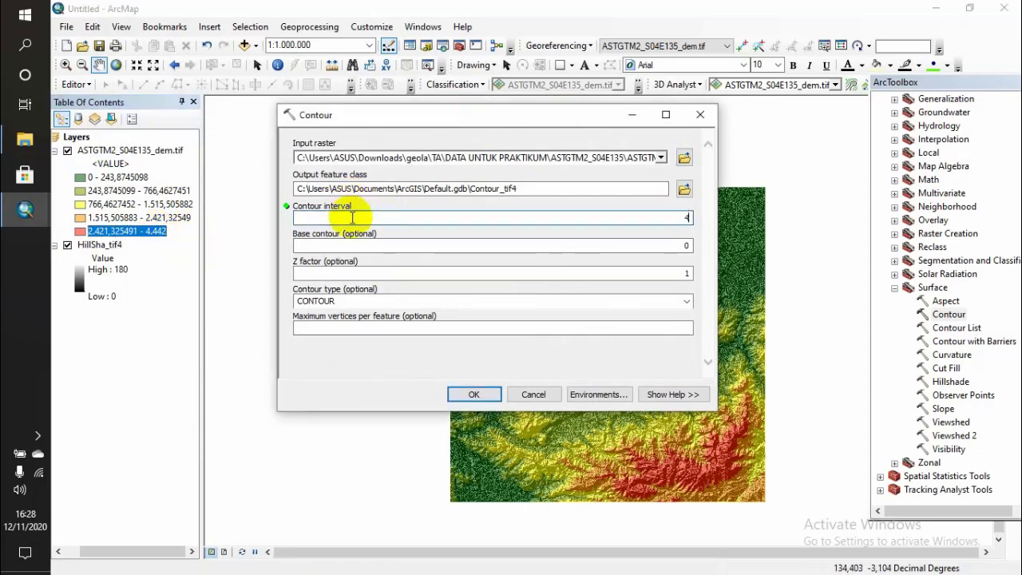
{"action": "left_click", "coordinate": [463, 394]}
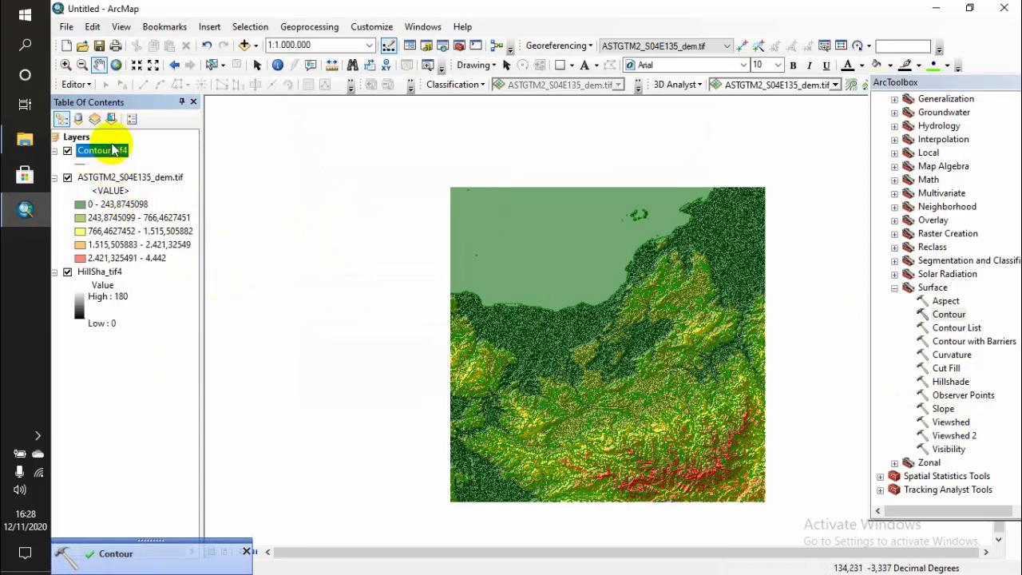
Step: Symbolize the Contour_tif4 layer by unique values of the Contour field, adding all values with the green-yellow-red color ramp
{"action": "right_click", "coordinate": [110, 152]}
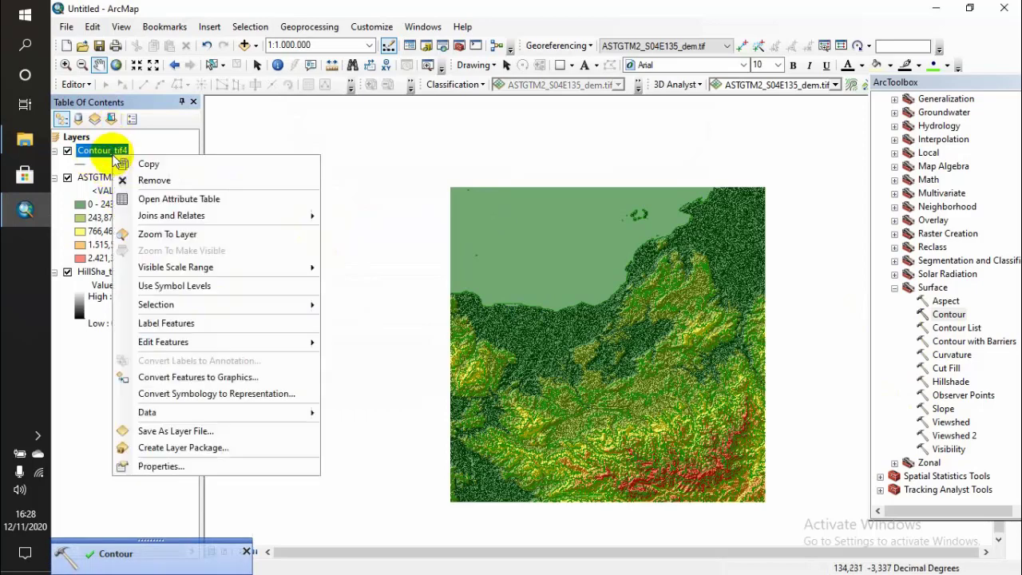
{"action": "left_click", "coordinate": [164, 466]}
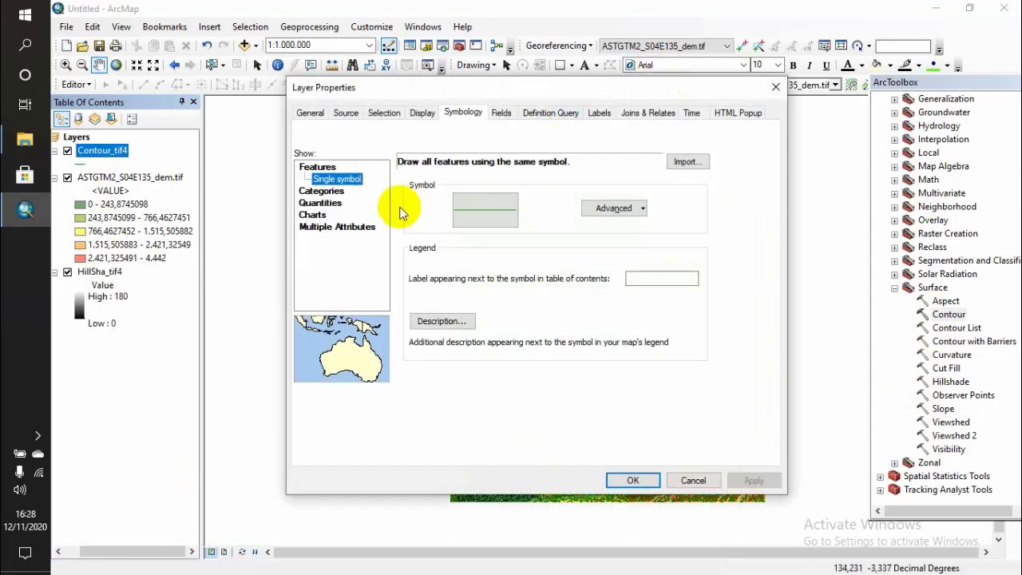
{"action": "left_click", "coordinate": [323, 193]}
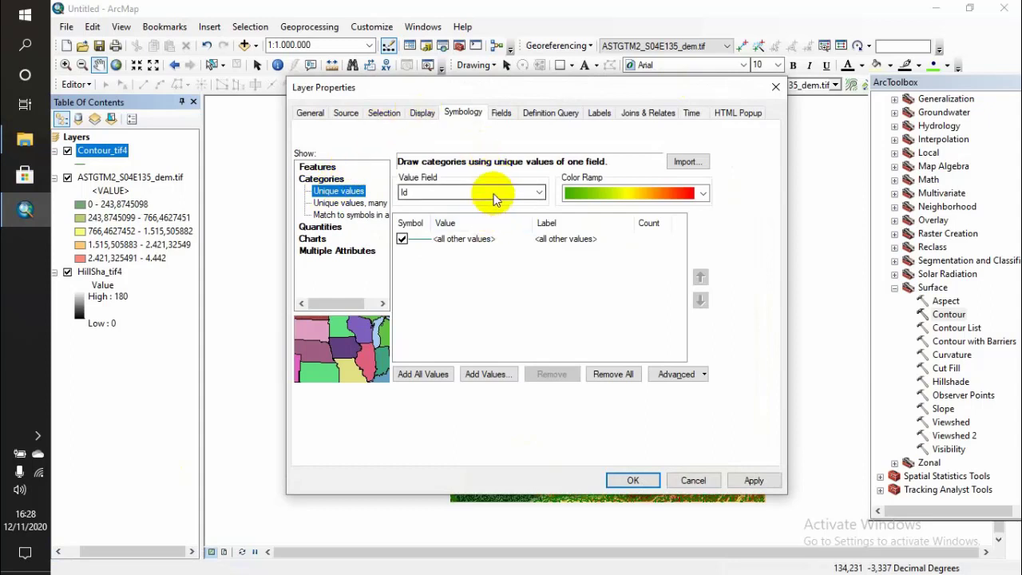
{"action": "left_click", "coordinate": [408, 193]}
{"action": "left_click", "coordinate": [436, 215]}
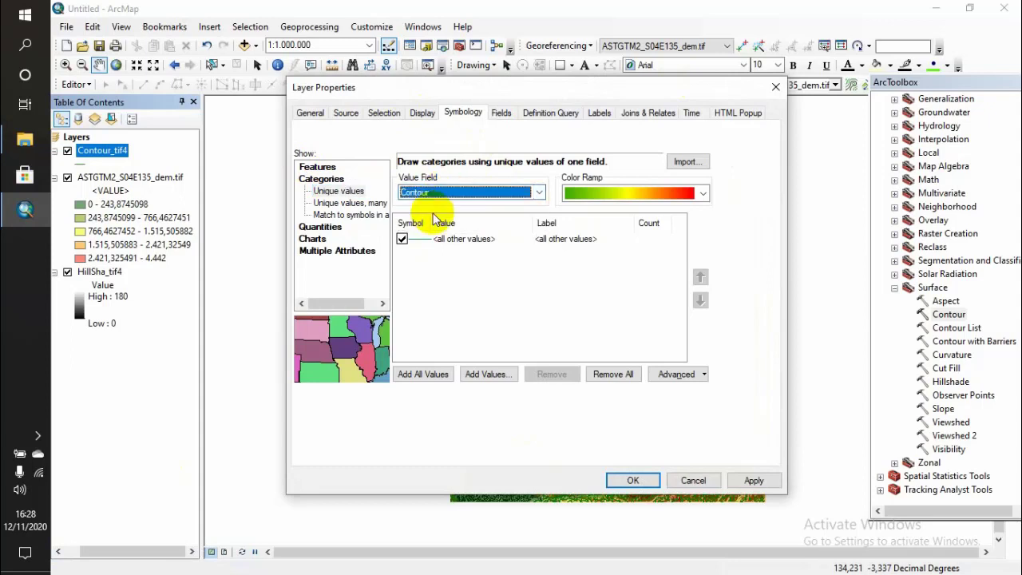
{"action": "scroll", "coordinate": [605, 196], "scroll_direction": "down", "scroll_amount": 1}
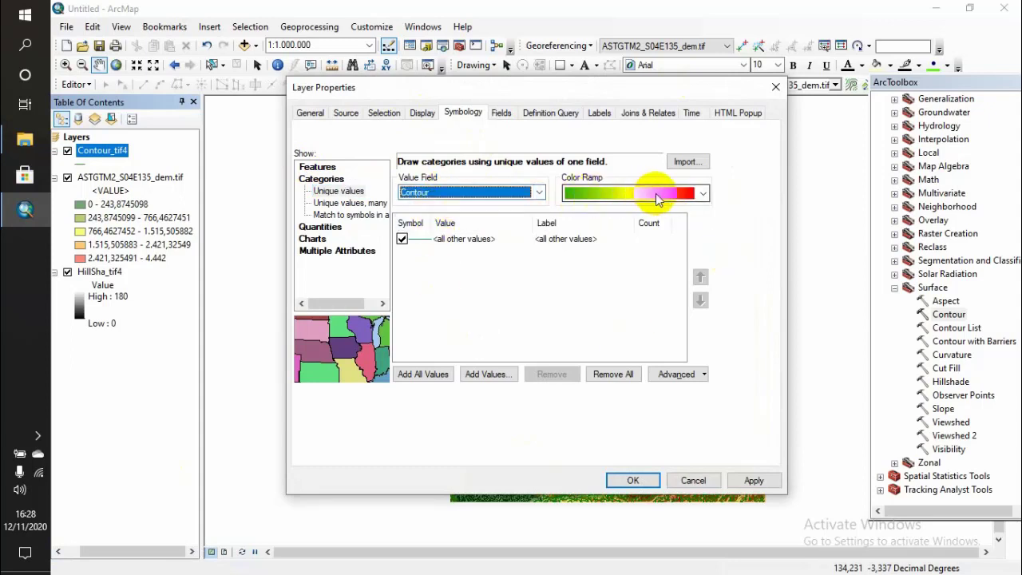
{"action": "left_click", "coordinate": [418, 380]}
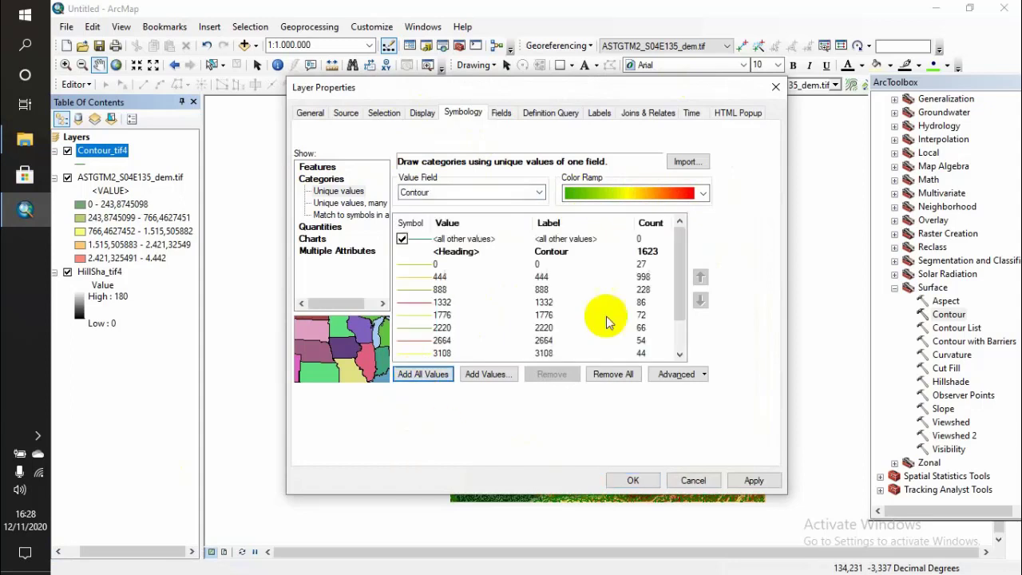
{"action": "scroll", "coordinate": [607, 319], "scroll_direction": "down", "scroll_amount": 1}
{"action": "scroll", "coordinate": [607, 319], "scroll_direction": "up", "scroll_amount": 1}
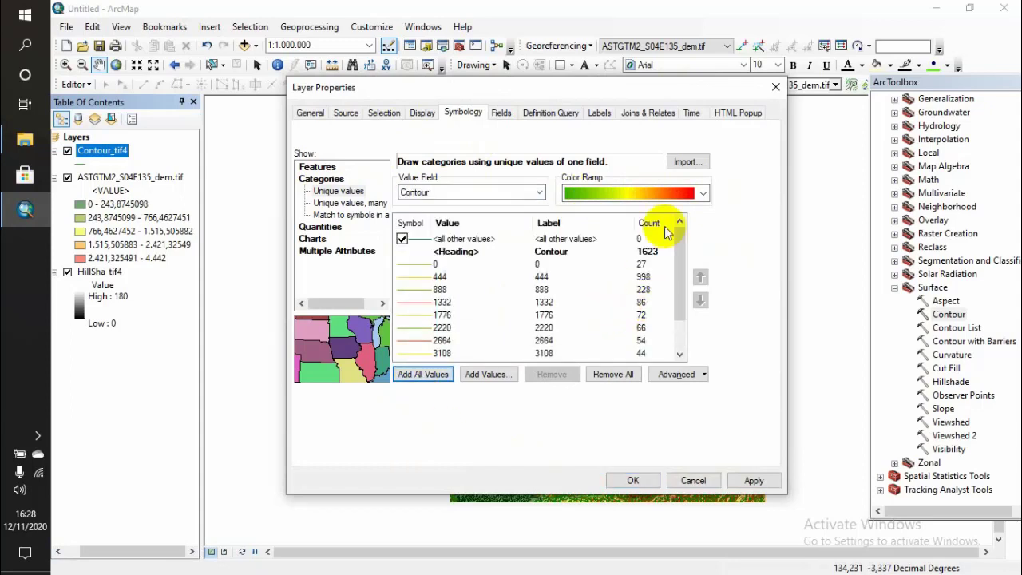
Step: Label the Contour_tif4 features with the Contour field in Times New Roman, size 9, and apply the layer properties
{"action": "left_click", "coordinate": [599, 113]}
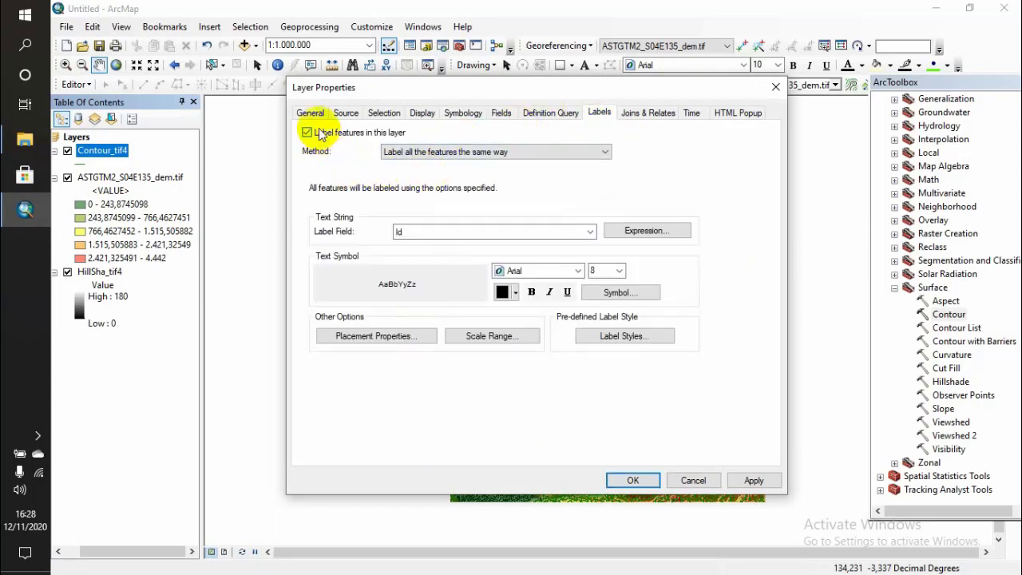
{"action": "left_click", "coordinate": [588, 233]}
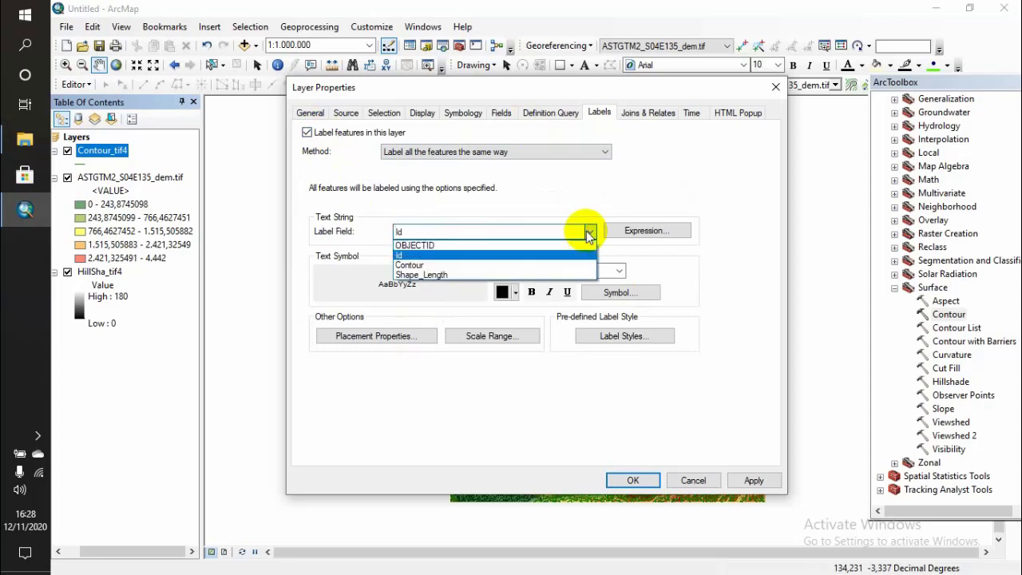
{"action": "left_click", "coordinate": [485, 266]}
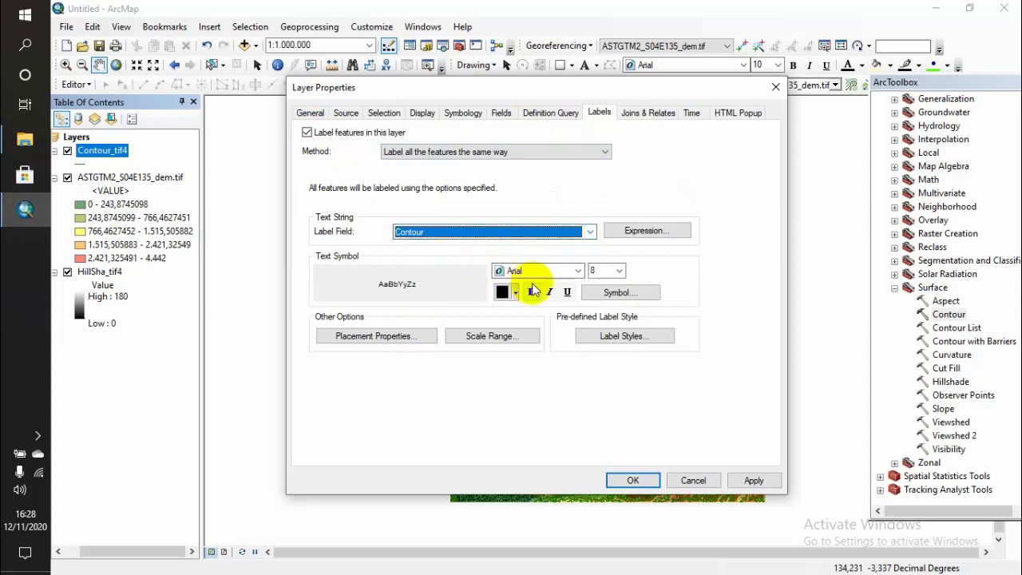
{"action": "left_click", "coordinate": [512, 273]}
{"action": "left_click", "coordinate": [512, 274]}
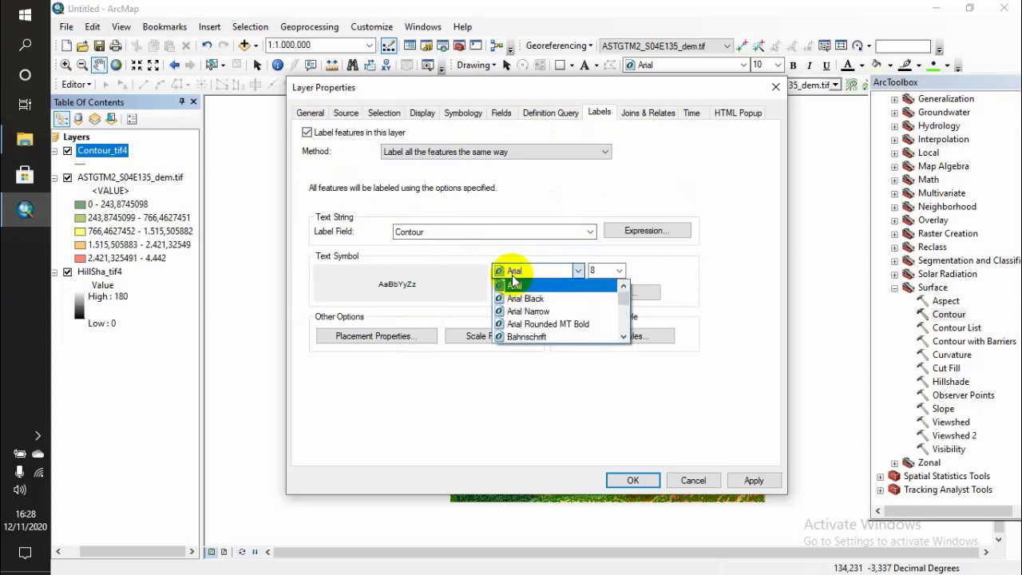
{"action": "left_click", "coordinate": [512, 273]}
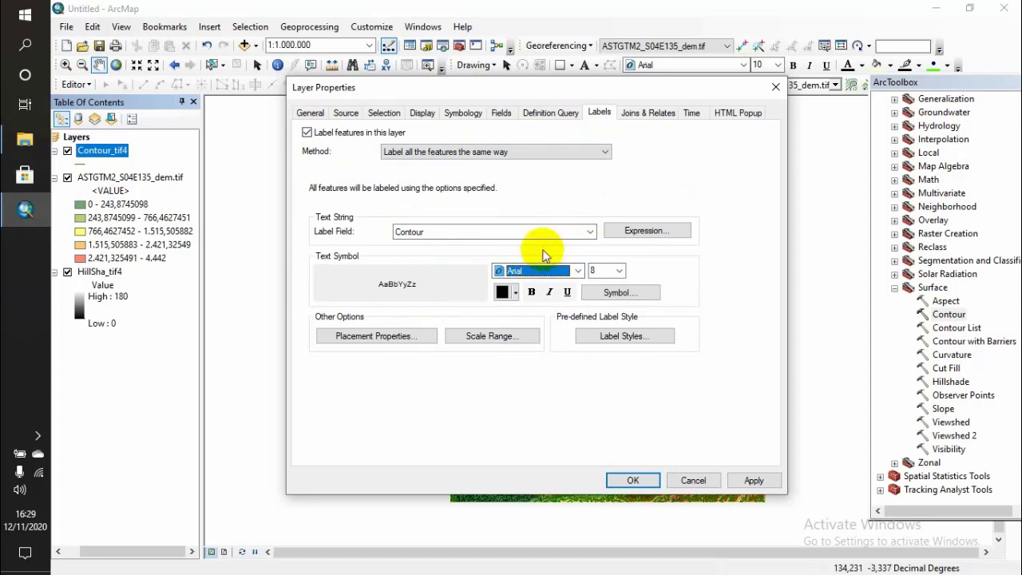
{"action": "key", "text": "t"}
{"action": "key", "text": "t"}
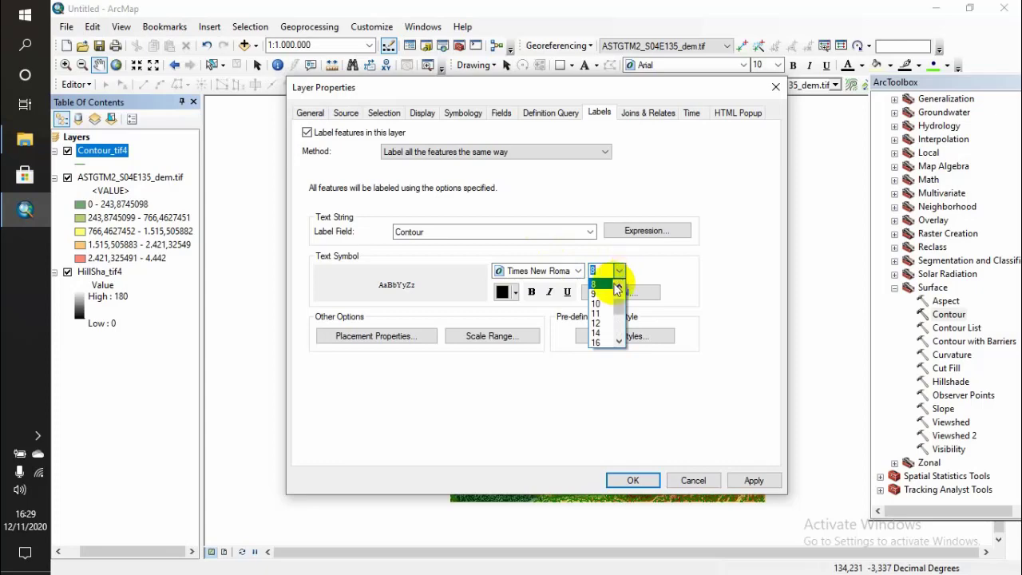
{"action": "left_click", "coordinate": [607, 296]}
{"action": "left_click", "coordinate": [645, 477]}
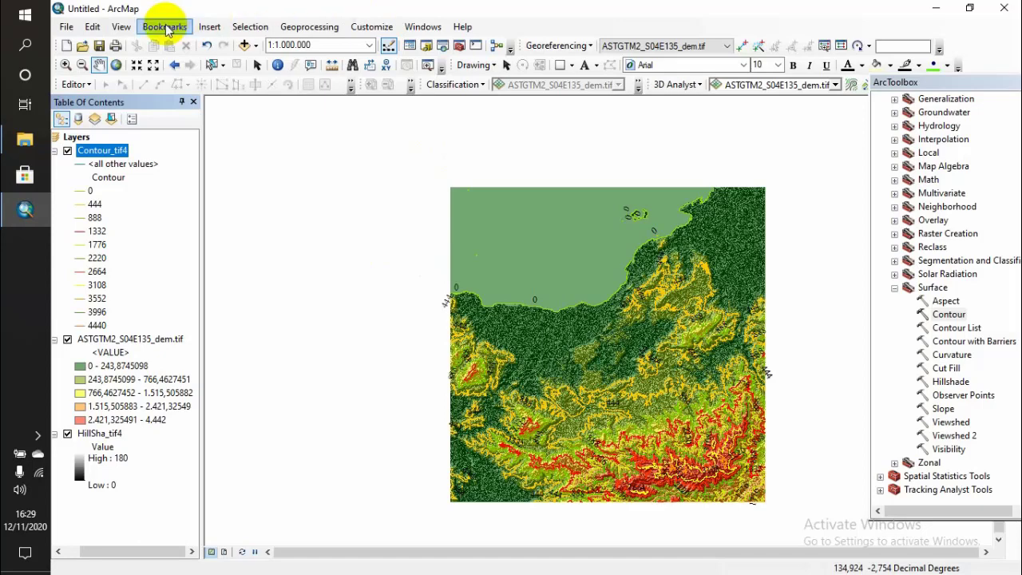
Step: Switch the map from data view to layout view at a data view scale of 1:1.500.000
{"action": "scroll", "coordinate": [296, 151], "scroll_direction": "up", "scroll_amount": 1}
{"action": "scroll", "coordinate": [474, 274], "scroll_direction": "down", "scroll_amount": 1}
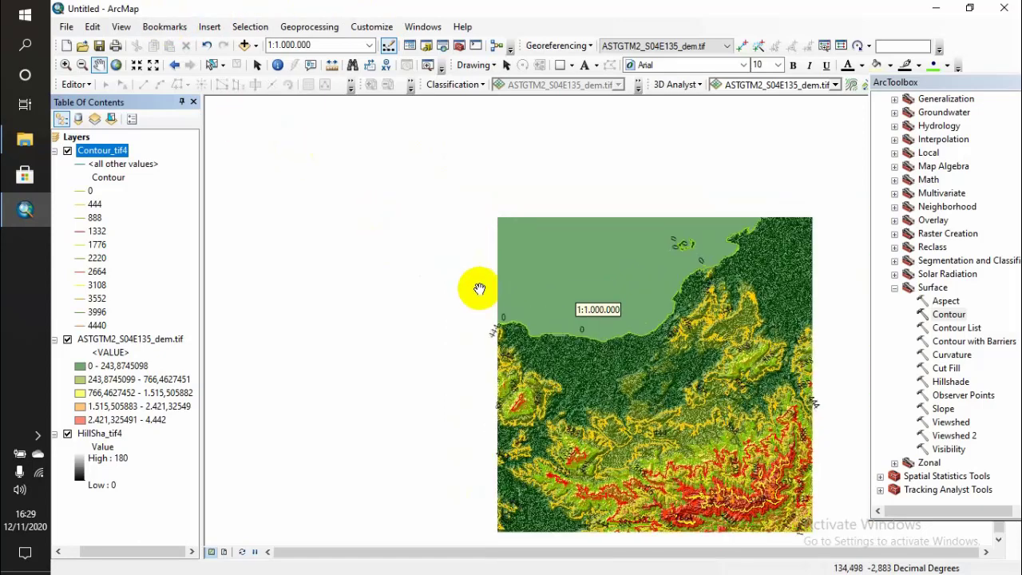
{"action": "scroll", "coordinate": [530, 450], "scroll_direction": "down", "scroll_amount": 1}
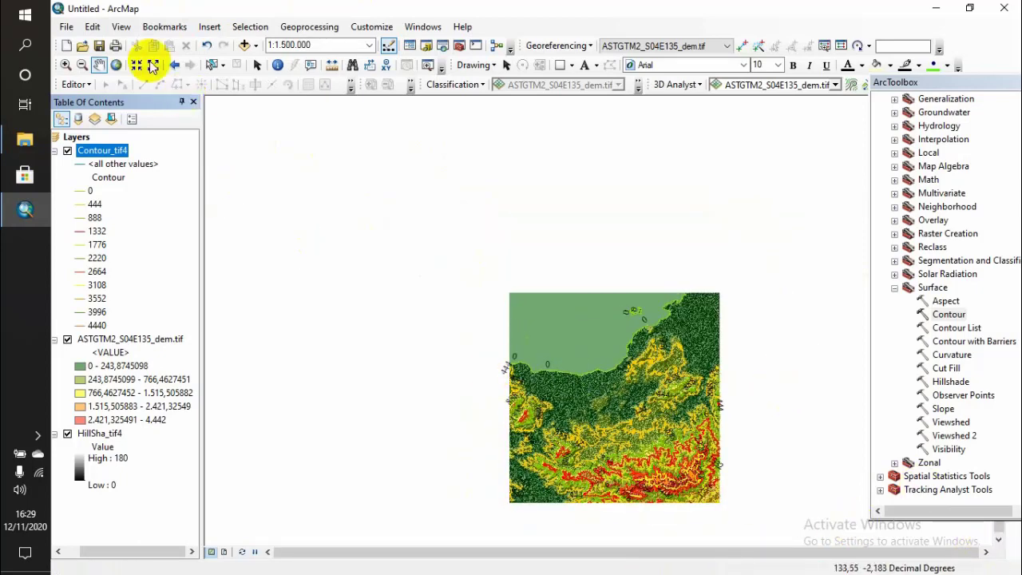
{"action": "left_click", "coordinate": [119, 27]}
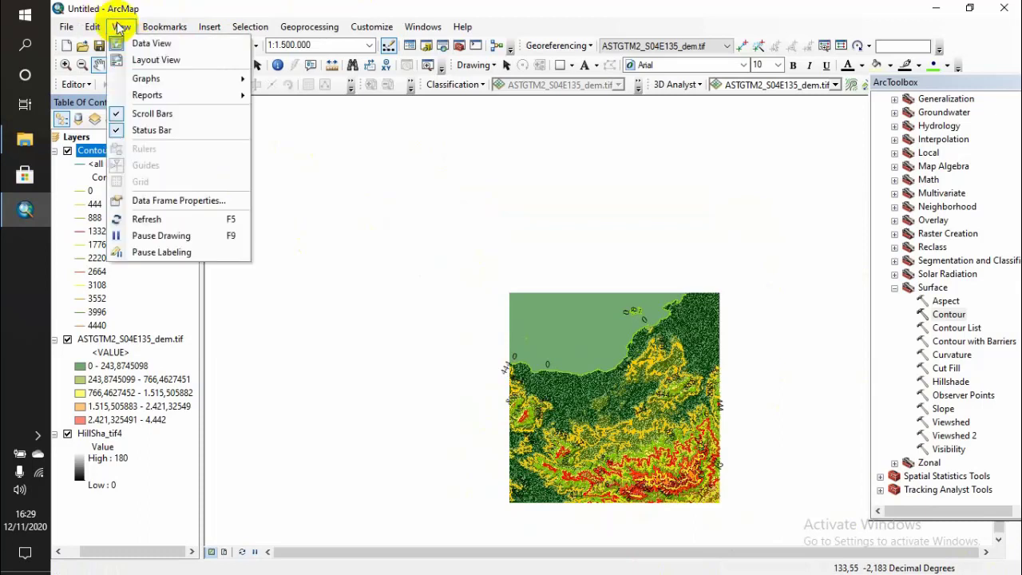
{"action": "left_click", "coordinate": [152, 60]}
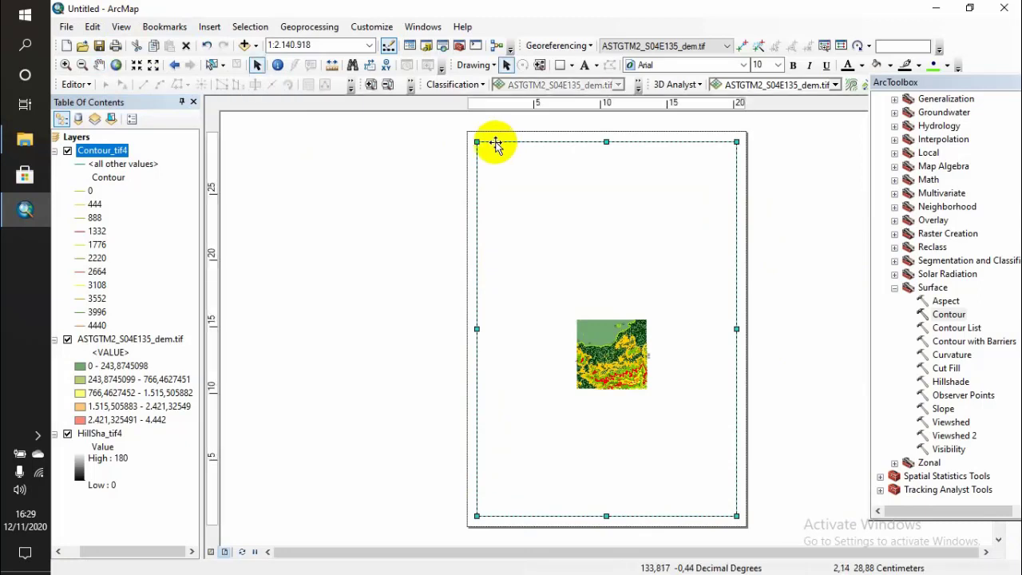
{"action": "left_click", "coordinate": [114, 46]}
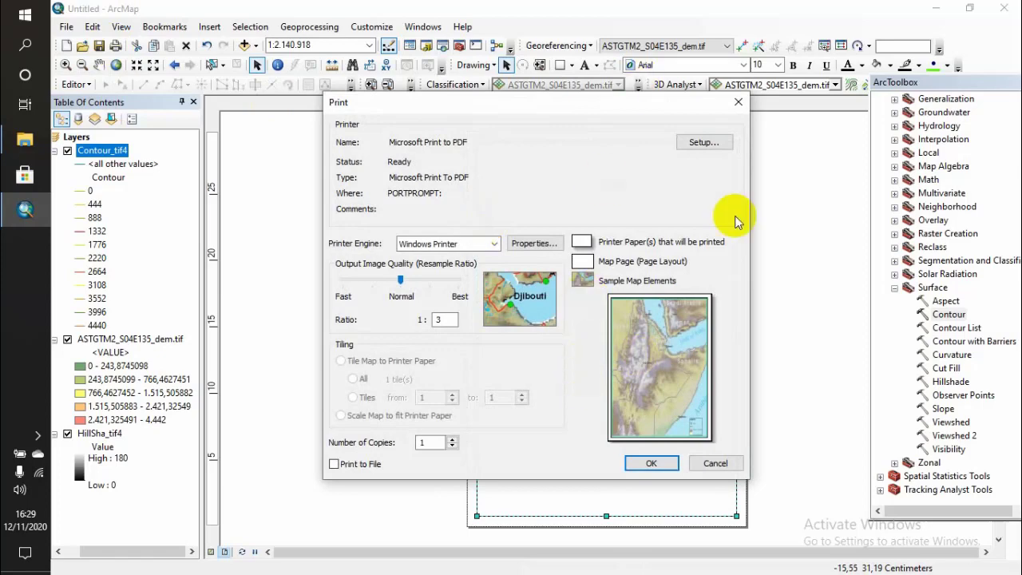
{"action": "left_click", "coordinate": [700, 145]}
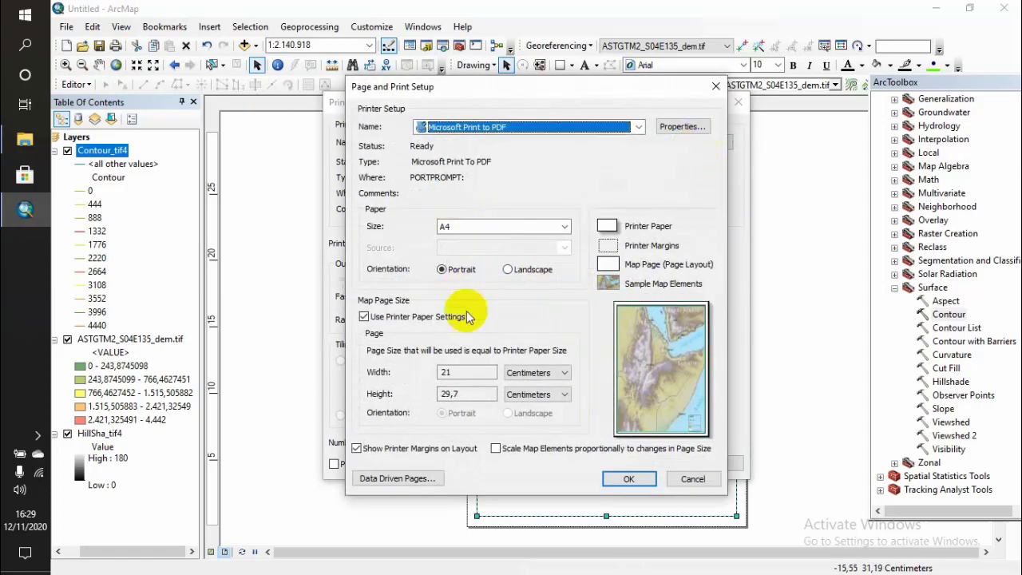
{"action": "left_click", "coordinate": [520, 273]}
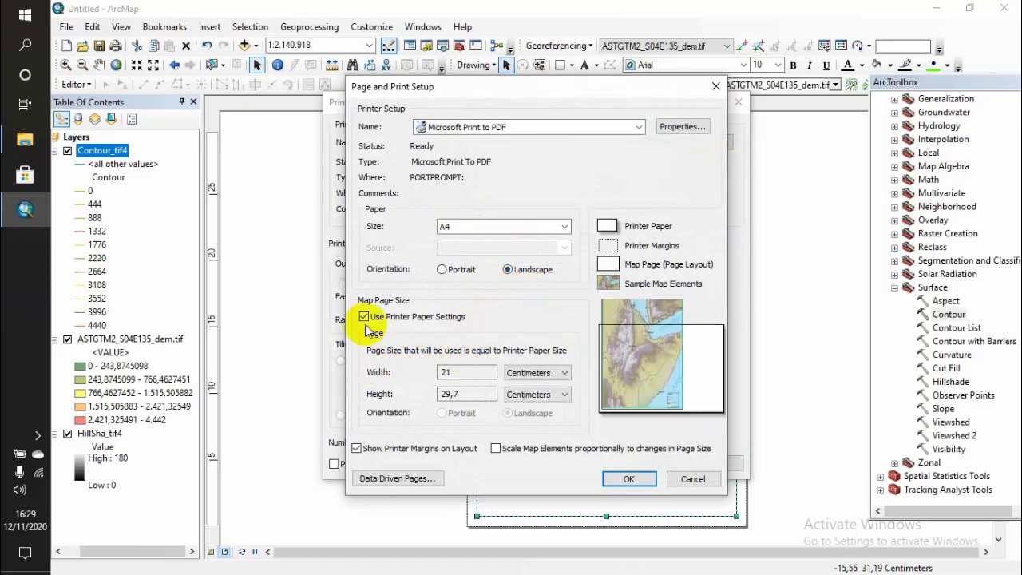
{"action": "left_click", "coordinate": [364, 318]}
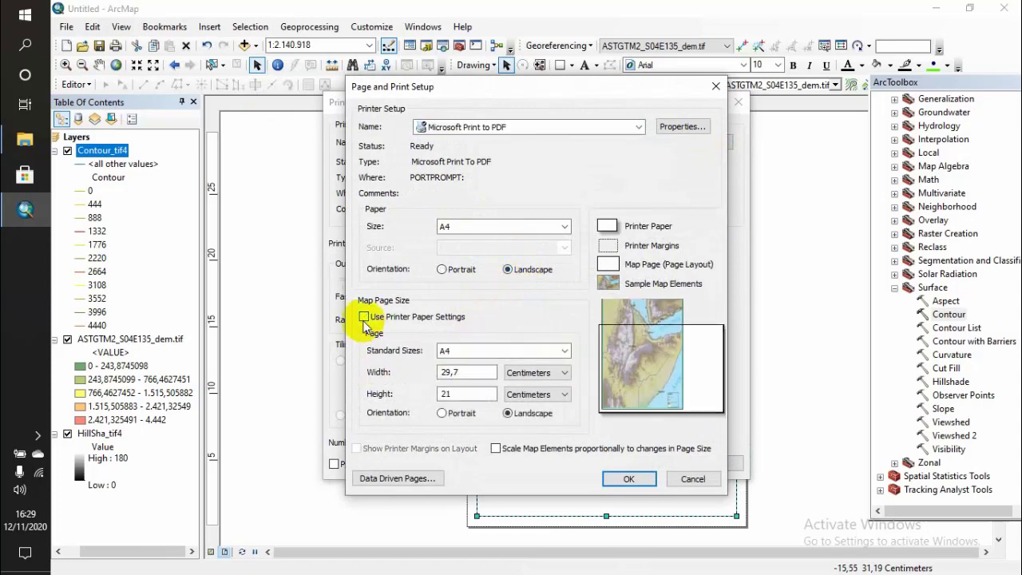
{"action": "left_click", "coordinate": [688, 480]}
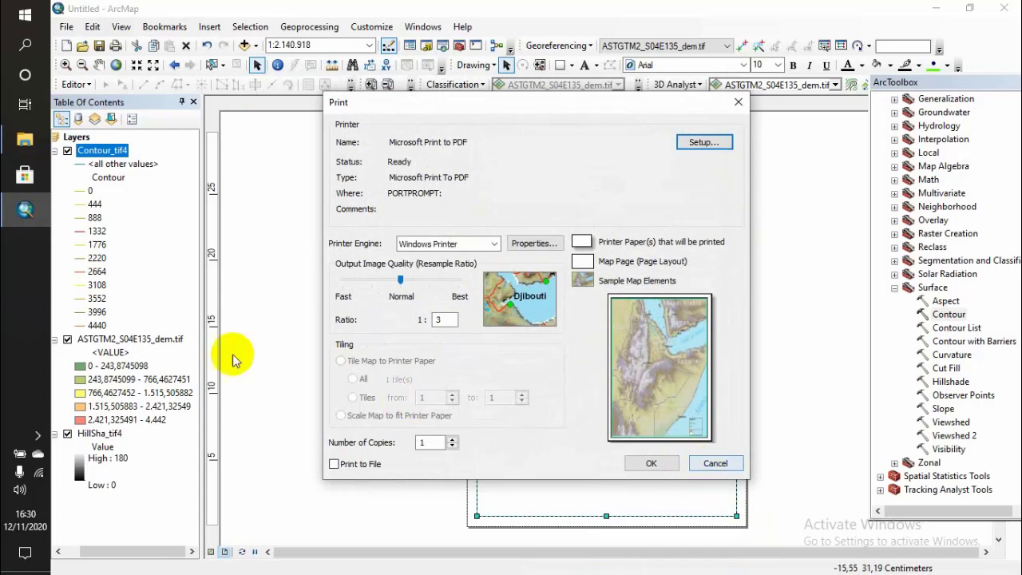
Step: Set the A4 printer paper orientation to landscape and turn off Use Printer Paper Settings for the map page
{"action": "left_click", "coordinate": [721, 142]}
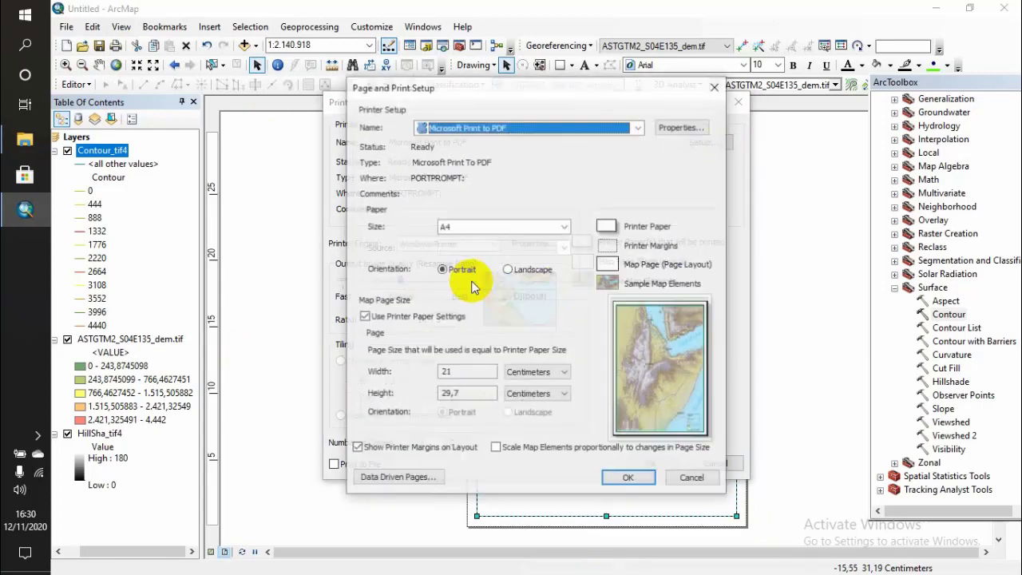
{"action": "left_click", "coordinate": [422, 316]}
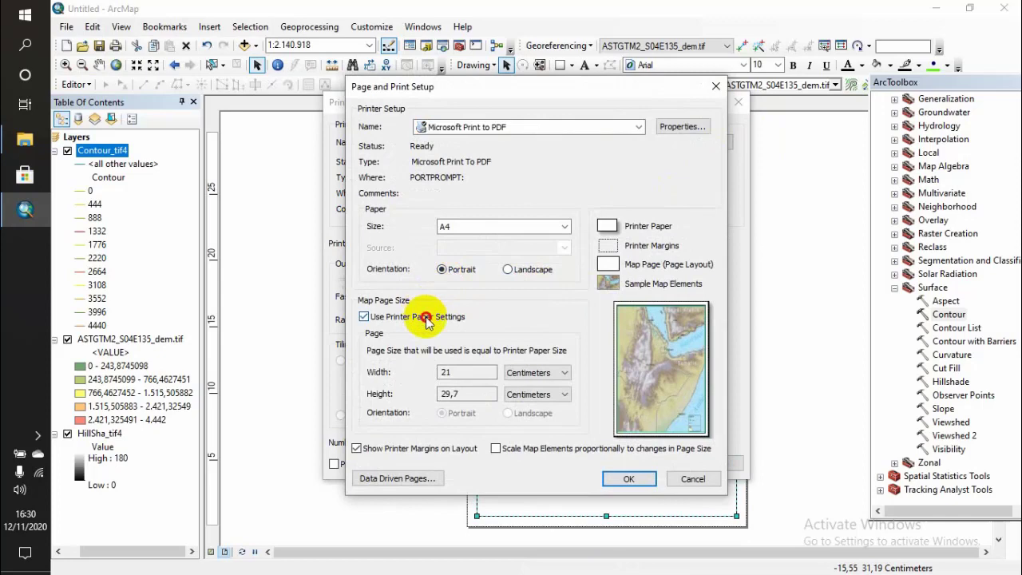
{"action": "left_click", "coordinate": [530, 269]}
{"action": "left_click", "coordinate": [629, 478]}
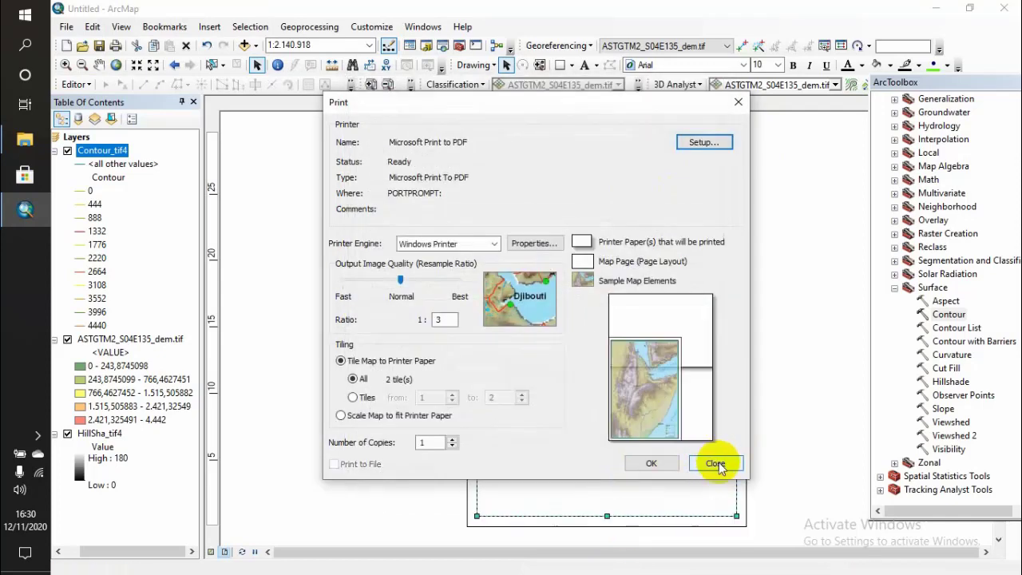
{"action": "left_click", "coordinate": [716, 463]}
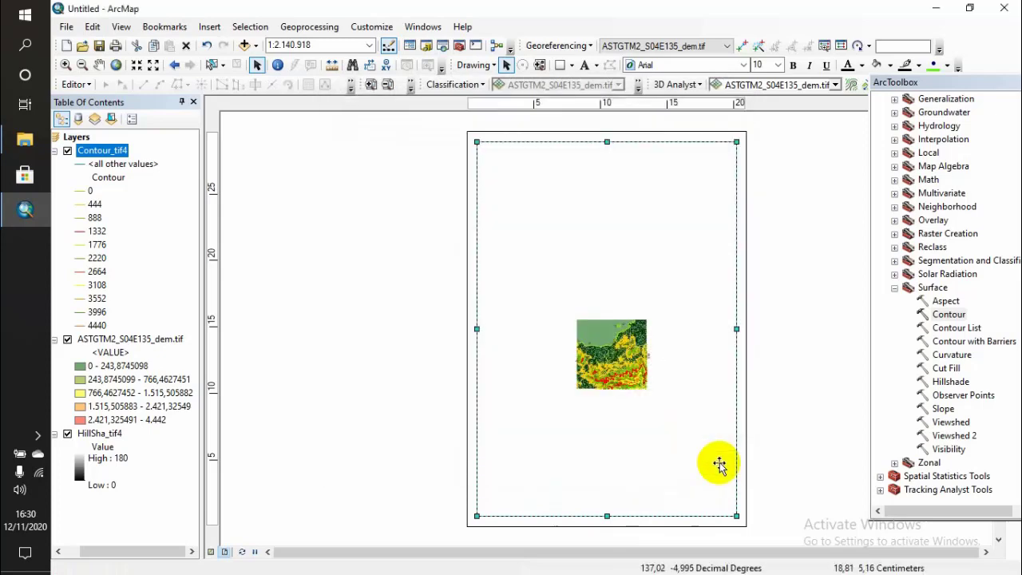
Step: Review the page and print setup, the printer engine options and the Microsoft Print to PDF document properties
{"action": "scroll", "coordinate": [725, 322], "scroll_direction": "down", "scroll_amount": 2}
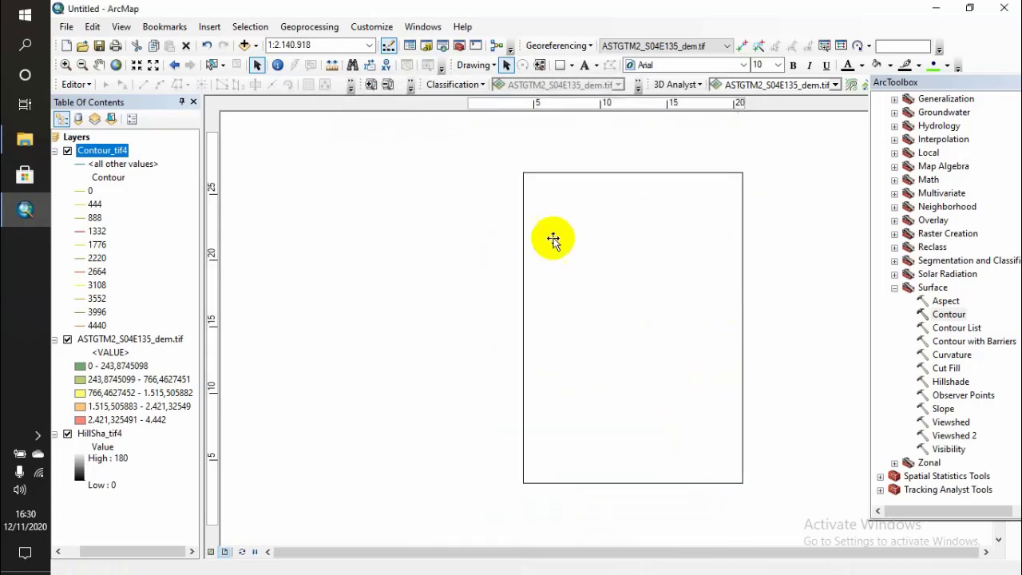
{"action": "scroll", "coordinate": [739, 267], "scroll_direction": "up", "scroll_amount": 1}
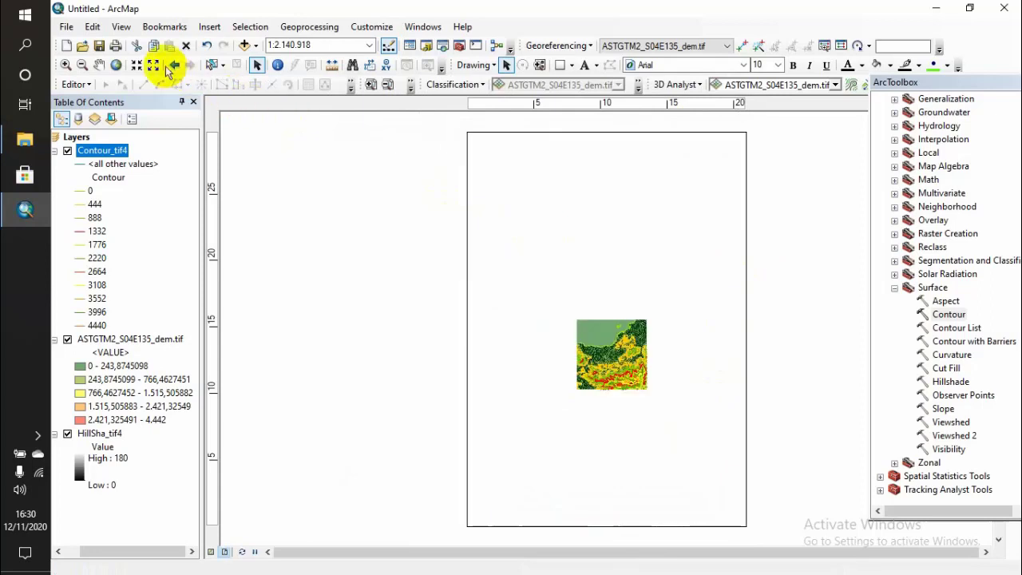
{"action": "left_click", "coordinate": [116, 45]}
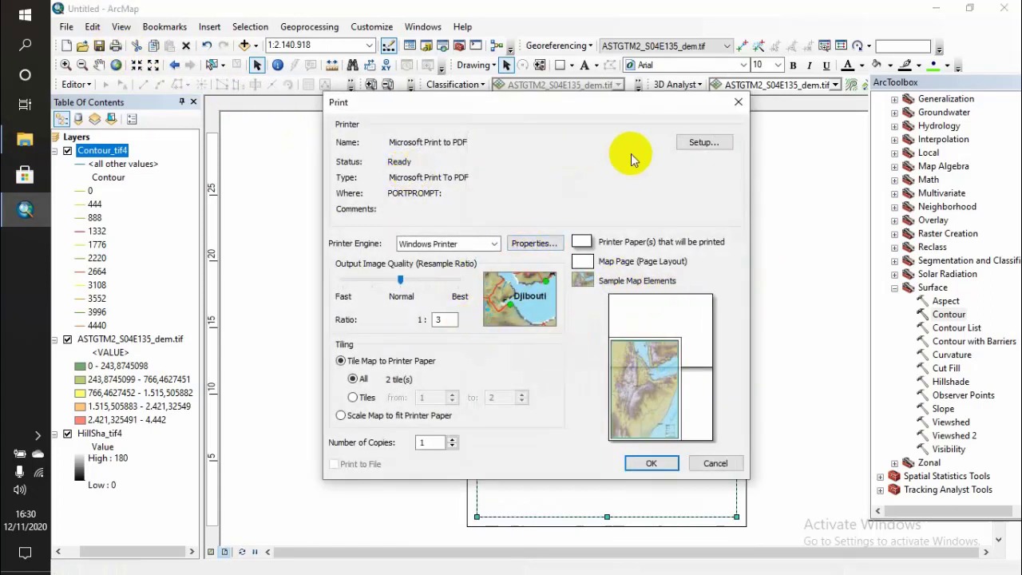
{"action": "left_click", "coordinate": [696, 144]}
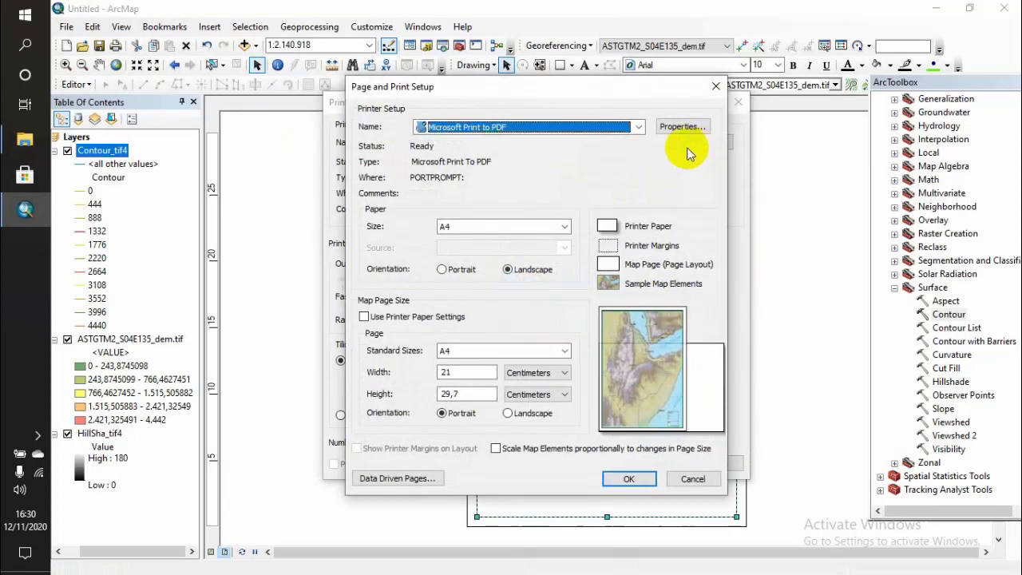
{"action": "left_click", "coordinate": [631, 479]}
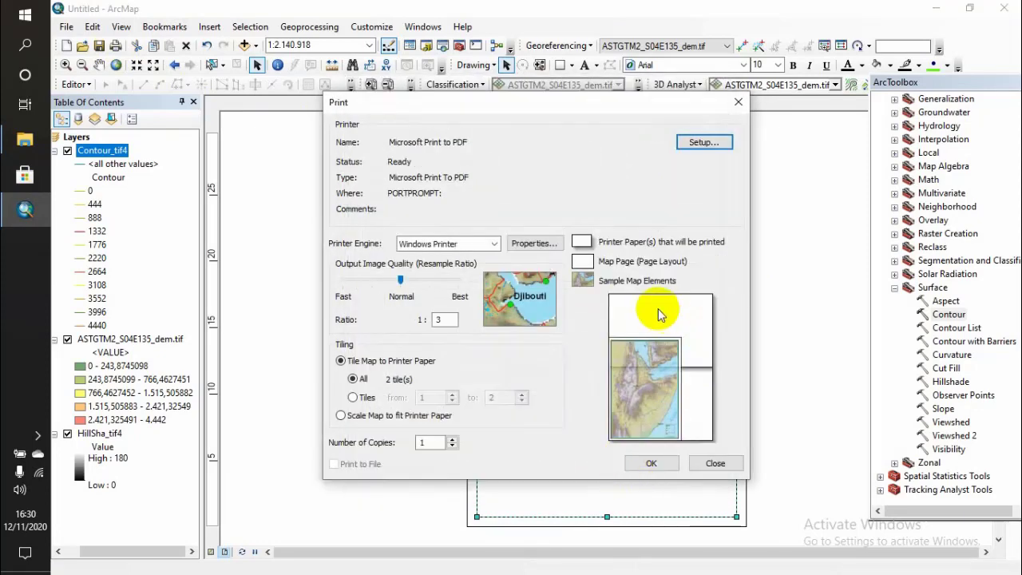
{"action": "left_click", "coordinate": [494, 245]}
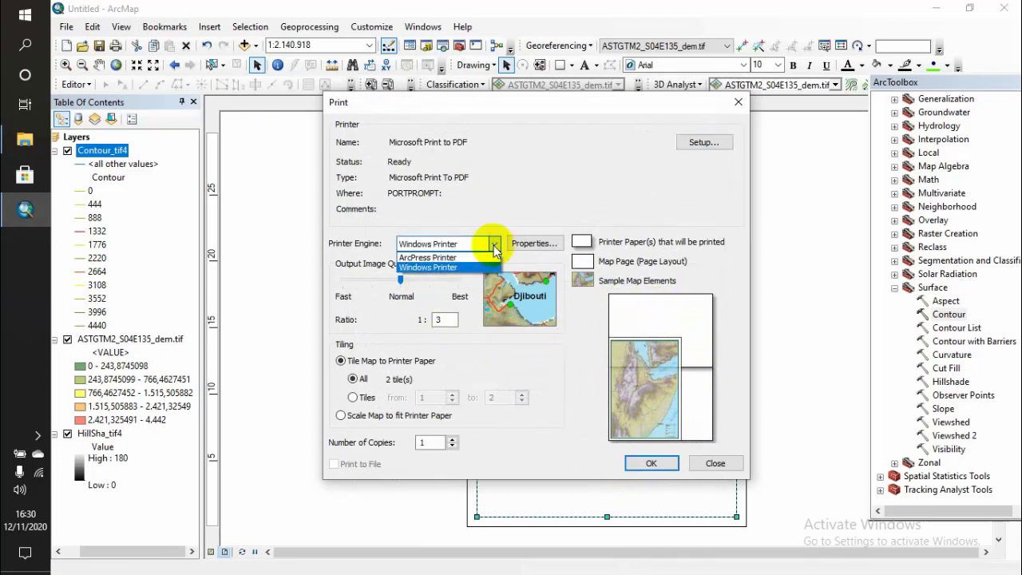
{"action": "left_click", "coordinate": [495, 247]}
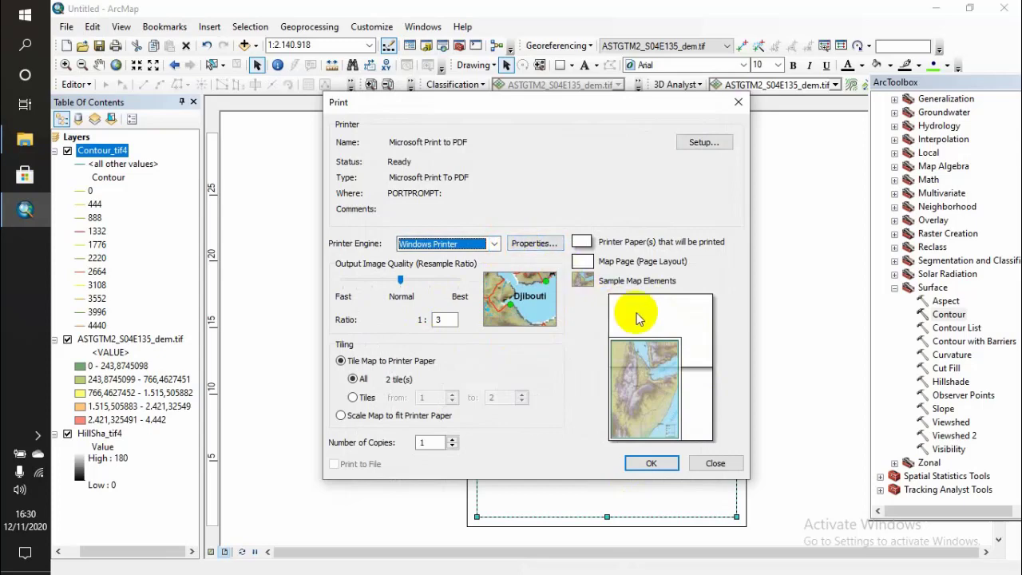
{"action": "left_click", "coordinate": [535, 241]}
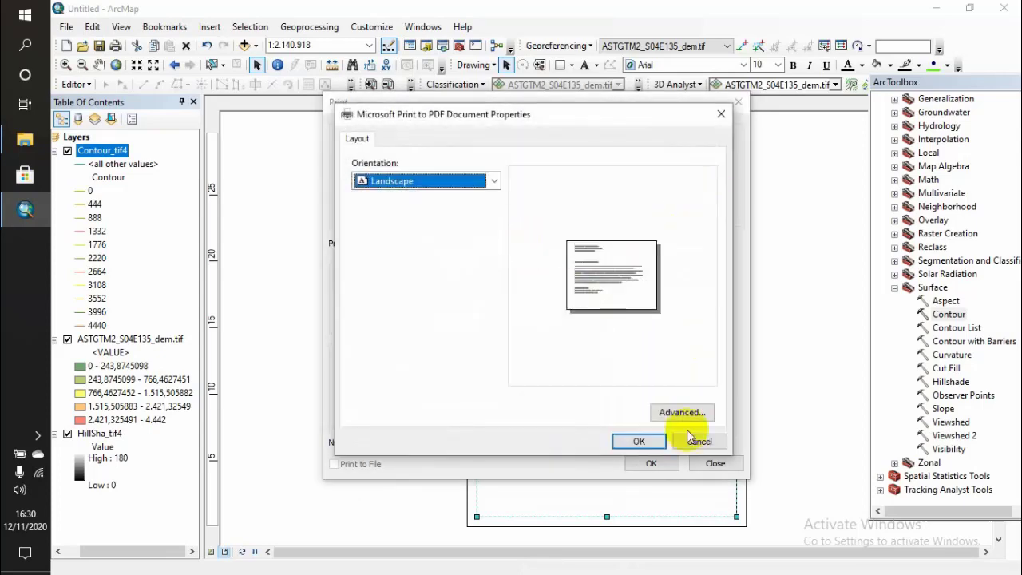
{"action": "left_click", "coordinate": [700, 443]}
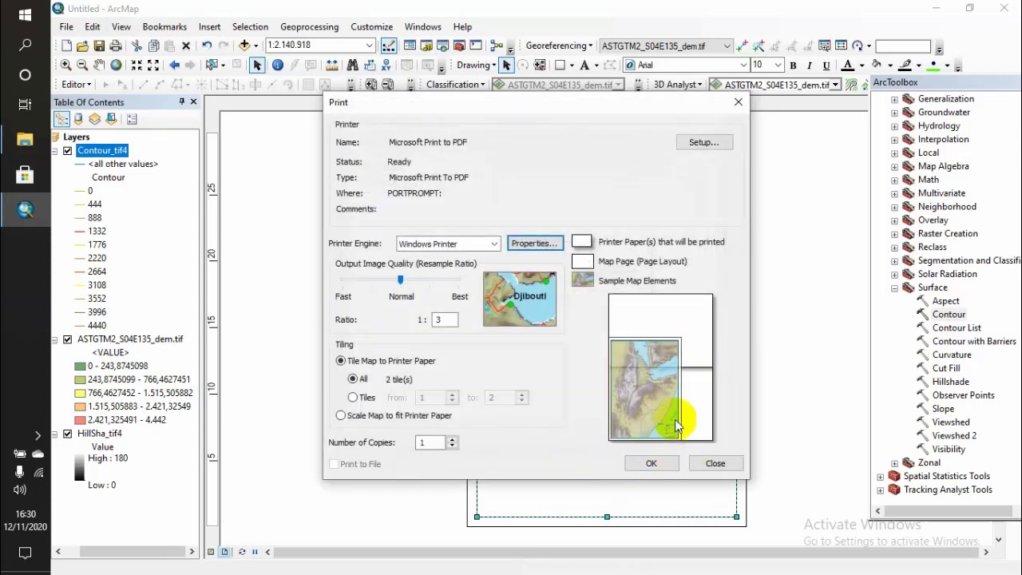
Step: Set the A4 map page to landscape orientation, 29,7 by 21 cm, with Use Printer Paper Settings off, and leave the print dialog
{"action": "left_click", "coordinate": [705, 145]}
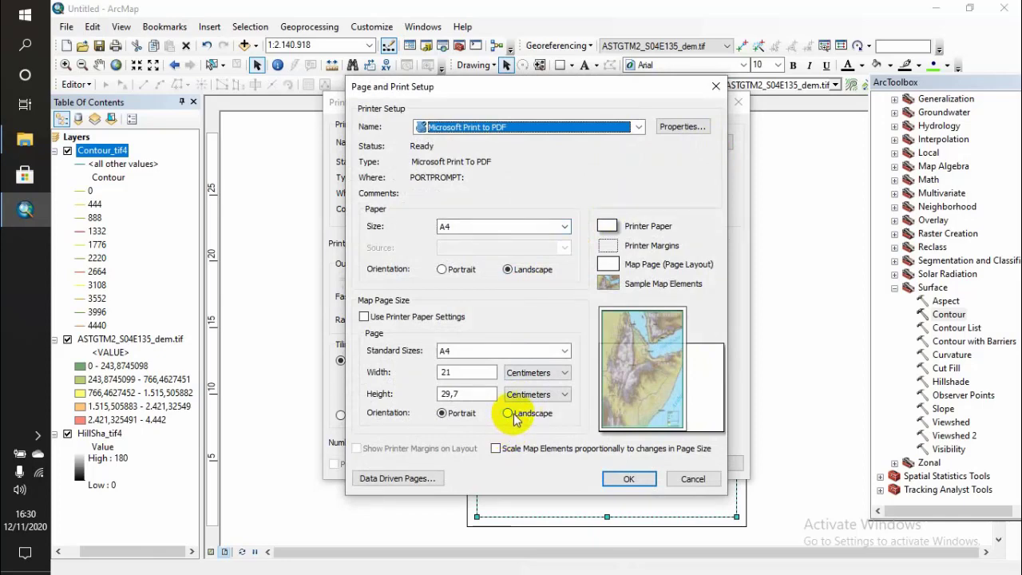
{"action": "left_click", "coordinate": [437, 319]}
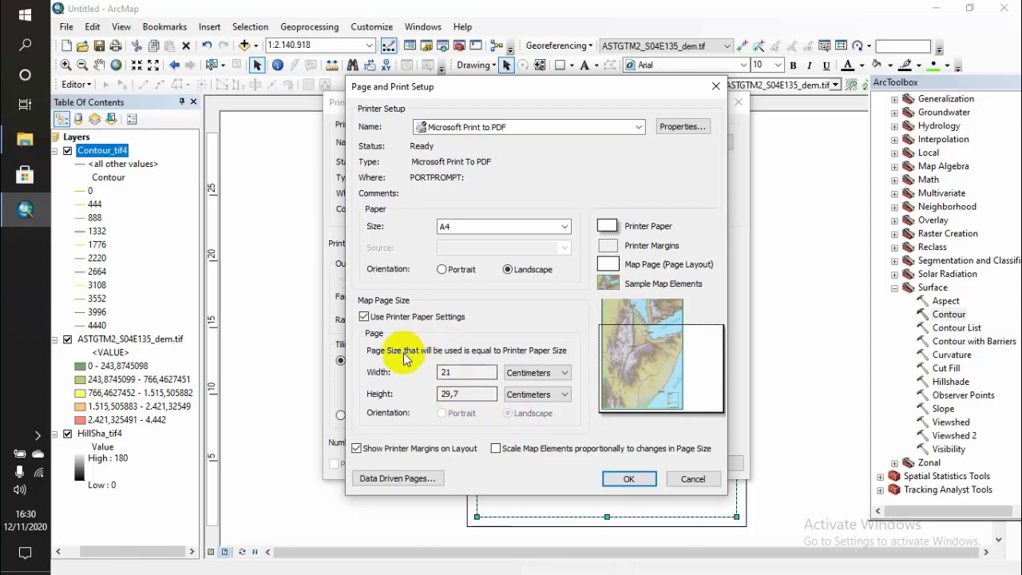
{"action": "left_click", "coordinate": [374, 316]}
{"action": "left_click", "coordinate": [517, 415]}
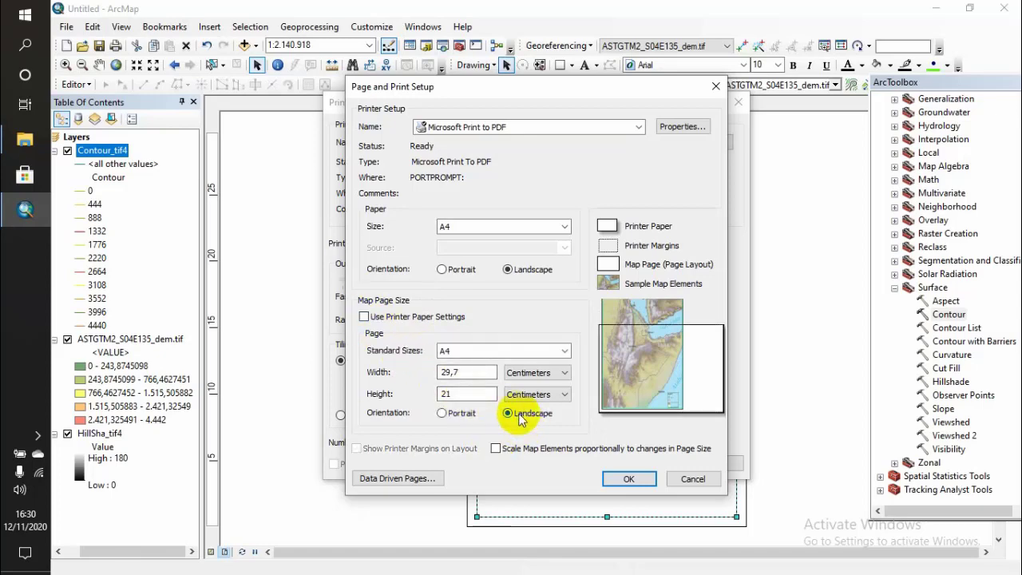
{"action": "left_click", "coordinate": [630, 479]}
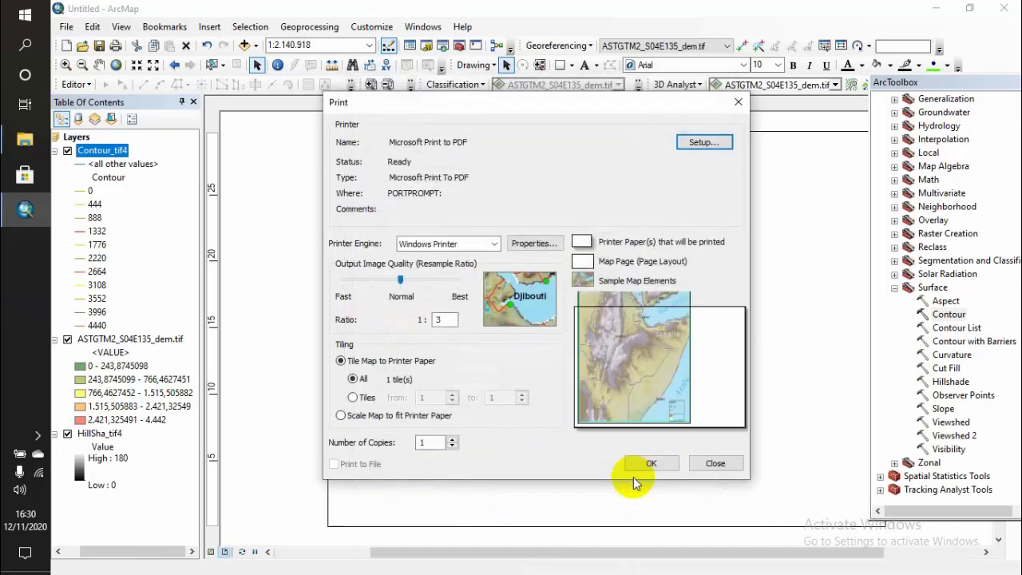
{"action": "left_click", "coordinate": [713, 466]}
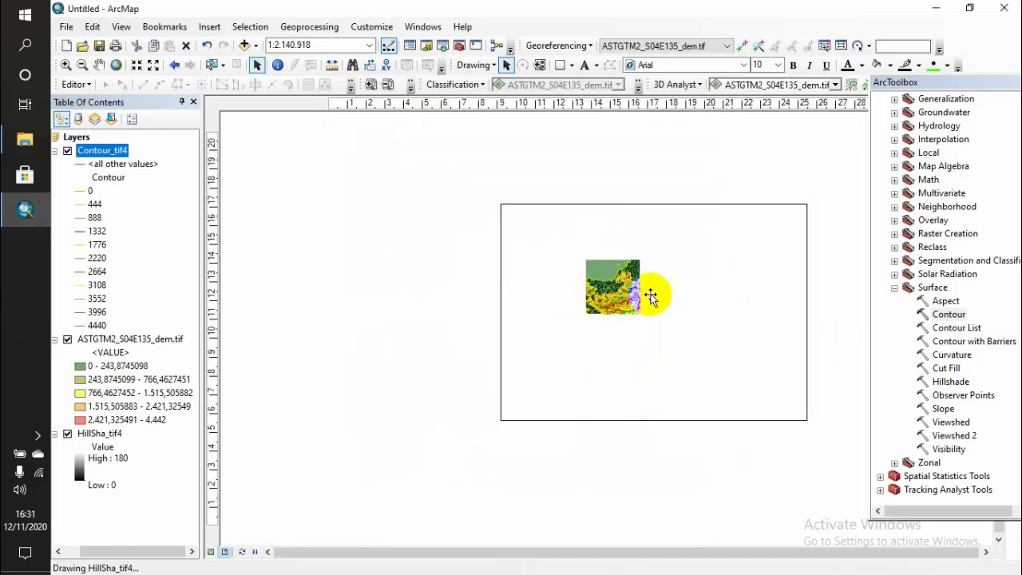
Step: Resize the data frame so its upper edge fits inside the landscape page and its left edge sits closer to the page border
{"action": "left_click", "coordinate": [651, 296]}
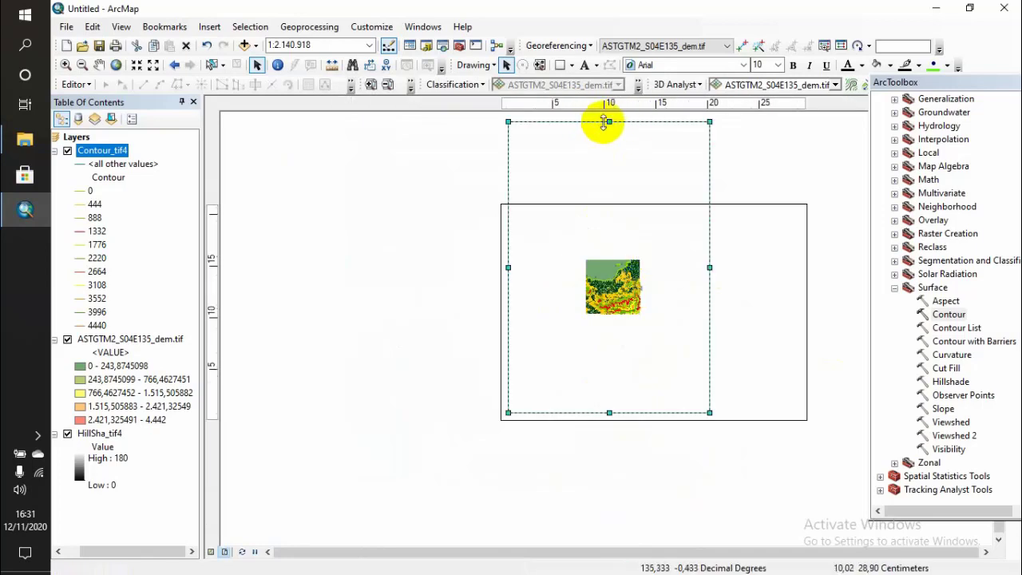
{"action": "left_click_drag", "start_coordinate": [610, 122], "coordinate": [610, 210]}
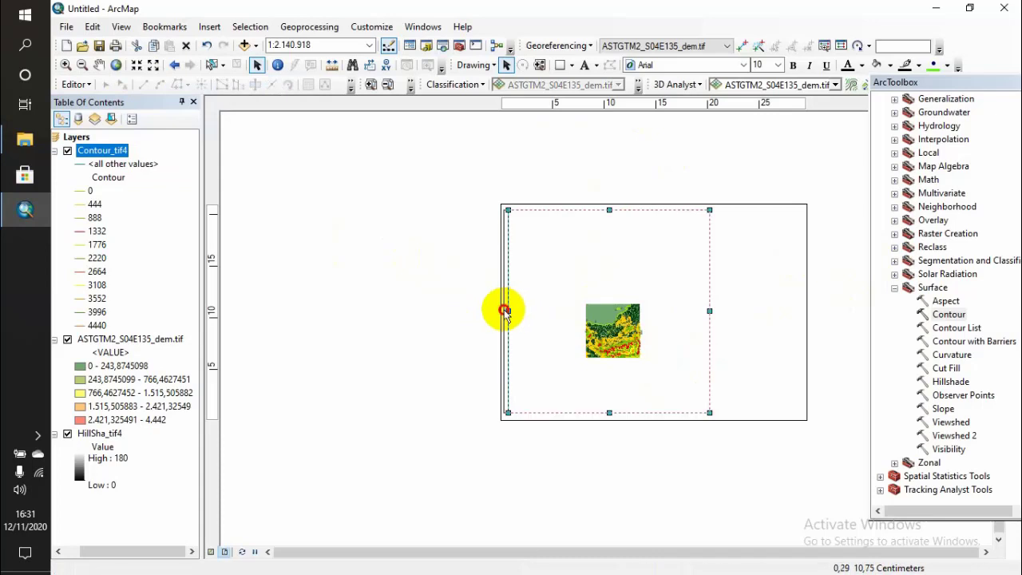
{"action": "left_click_drag", "start_coordinate": [505, 310], "coordinate": [505, 311]}
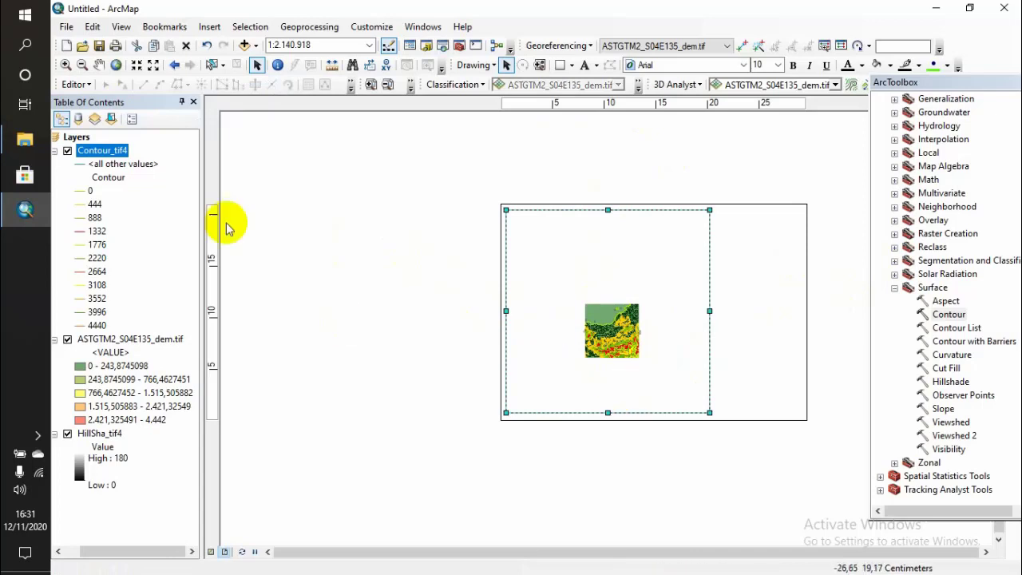
Step: Enlarge the map inside the data frame with Fixed Zoom In to a scale of 1:600.000
{"action": "left_click", "coordinate": [140, 71]}
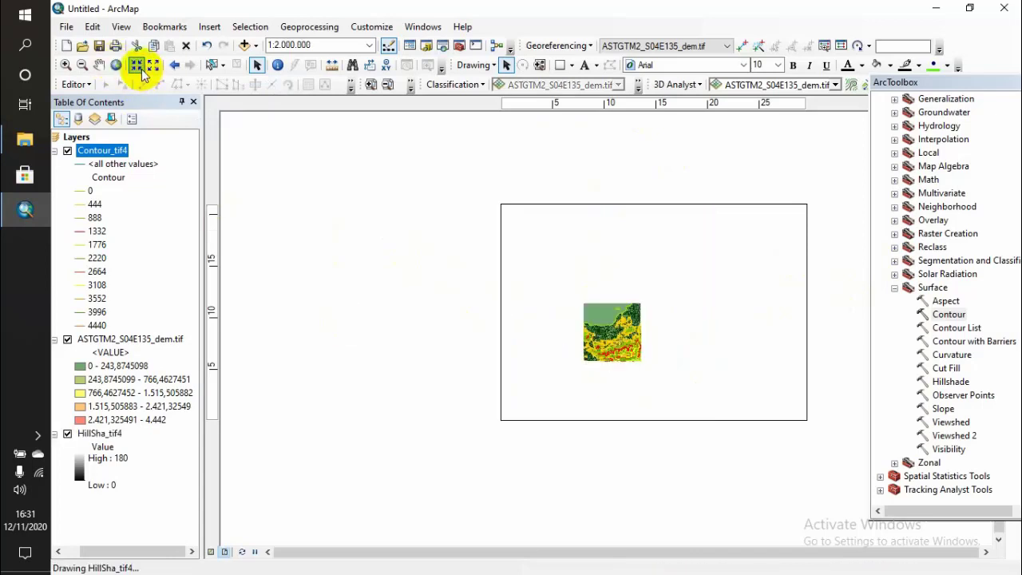
{"action": "left_click", "coordinate": [141, 70]}
{"action": "left_click", "coordinate": [140, 70]}
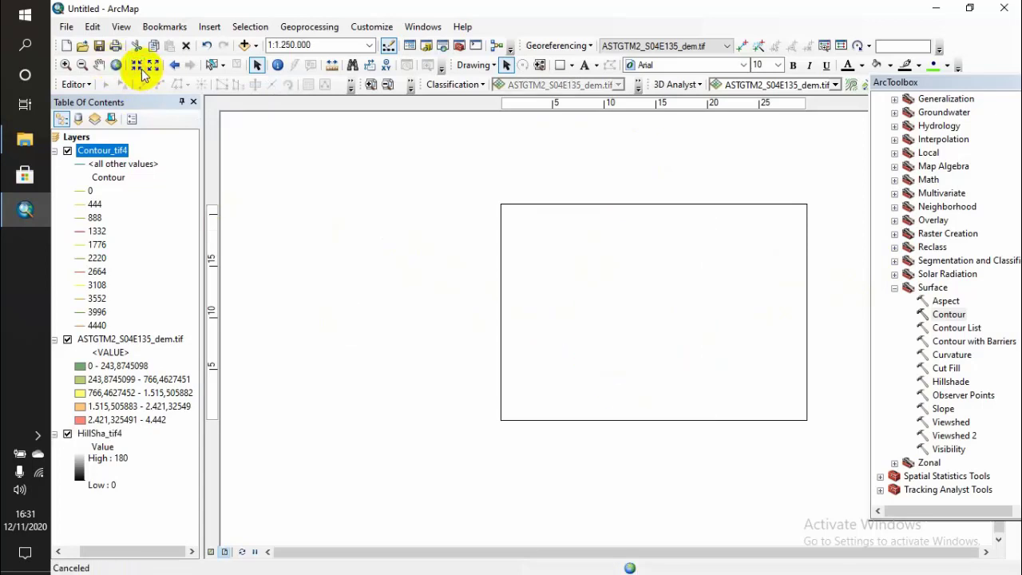
{"action": "left_click", "coordinate": [140, 70]}
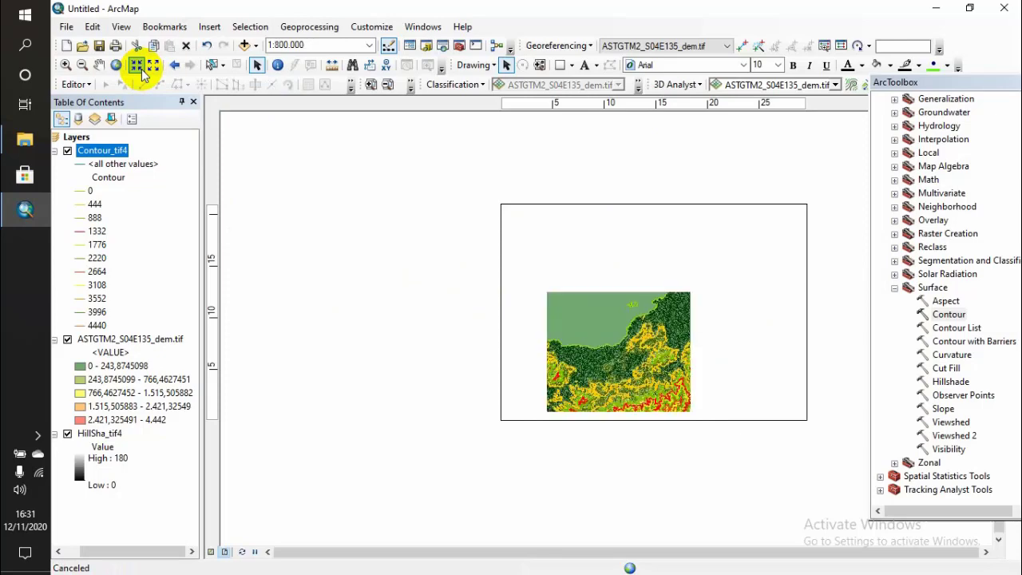
{"action": "left_click", "coordinate": [140, 70]}
{"action": "left_click", "coordinate": [141, 70]}
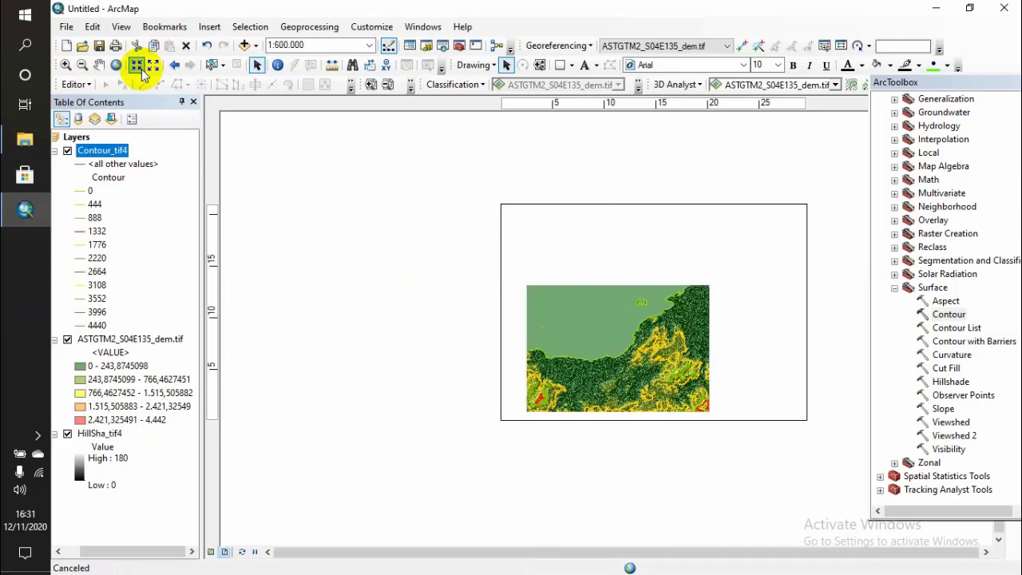
Step: Stretch the data frame's lower edge downward to show the whole DEM, and reposition the frame so the terrain fits within the page height
{"action": "left_click", "coordinate": [541, 279]}
{"action": "left_click_drag", "start_coordinate": [605, 309], "coordinate": [582, 271]}
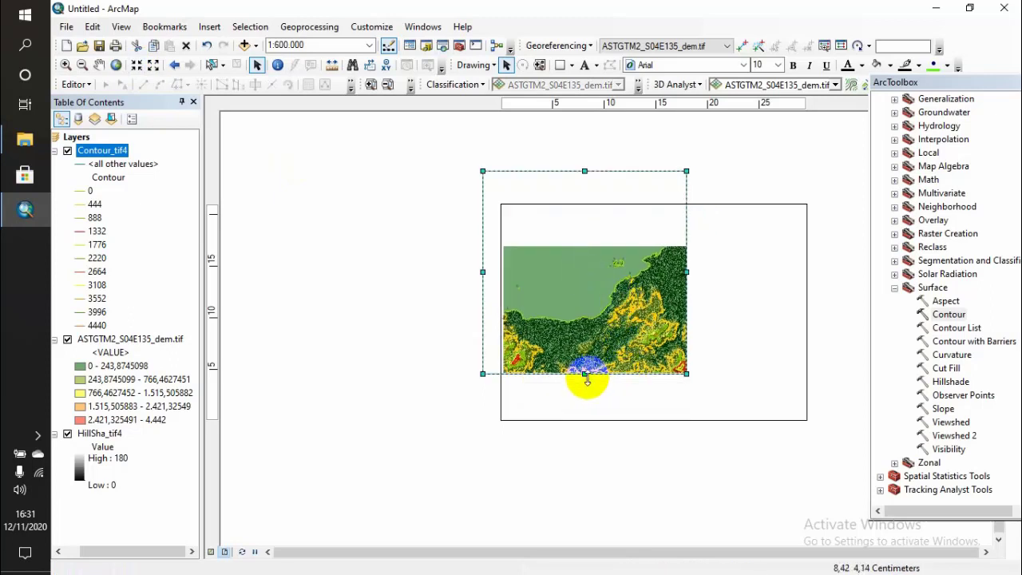
{"action": "left_click_drag", "start_coordinate": [587, 380], "coordinate": [586, 499]}
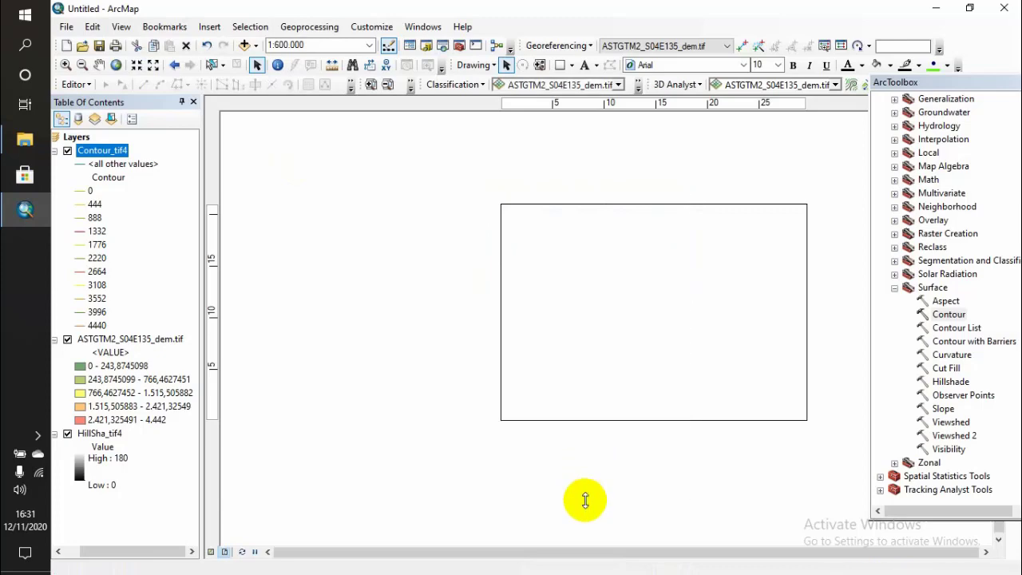
{"action": "left_click", "coordinate": [625, 408]}
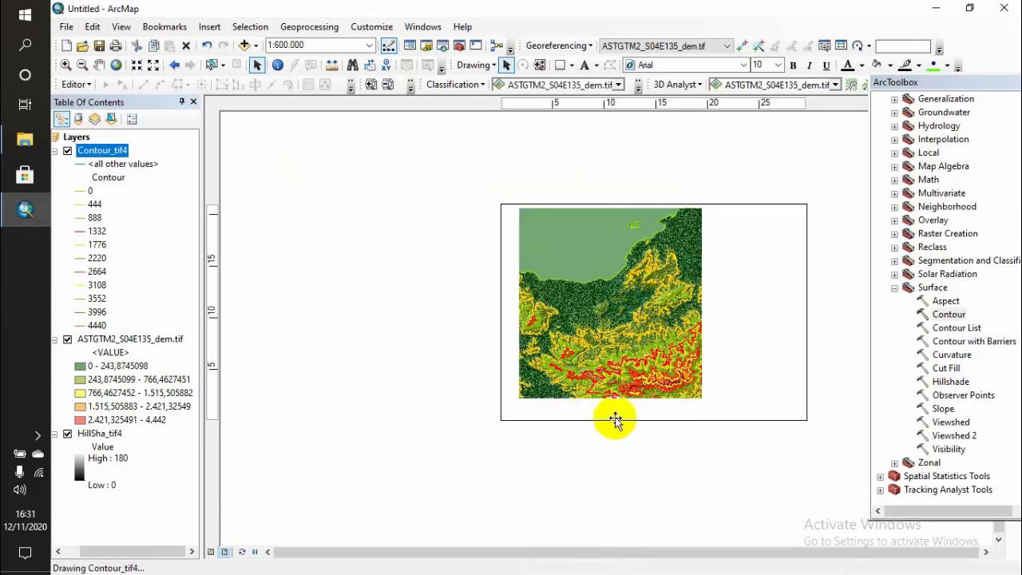
{"action": "mouse_move", "coordinate": [612, 411]}
{"action": "left_mouse_down"}
{"action": "mouse_move", "coordinate": [622, 296]}
{"action": "mouse_move", "coordinate": [600, 412]}
{"action": "left_mouse_up"}
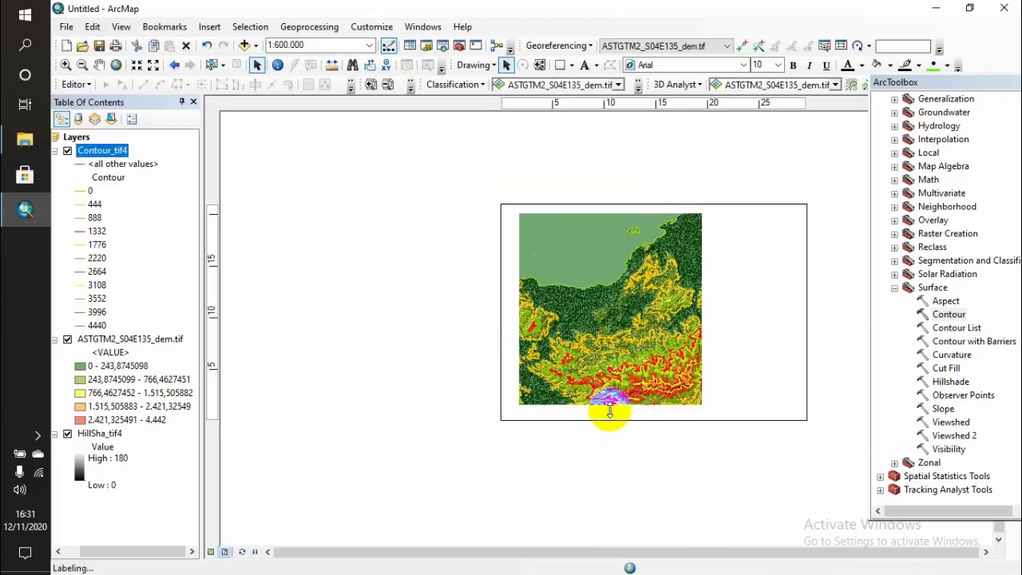
{"action": "left_click", "coordinate": [610, 412]}
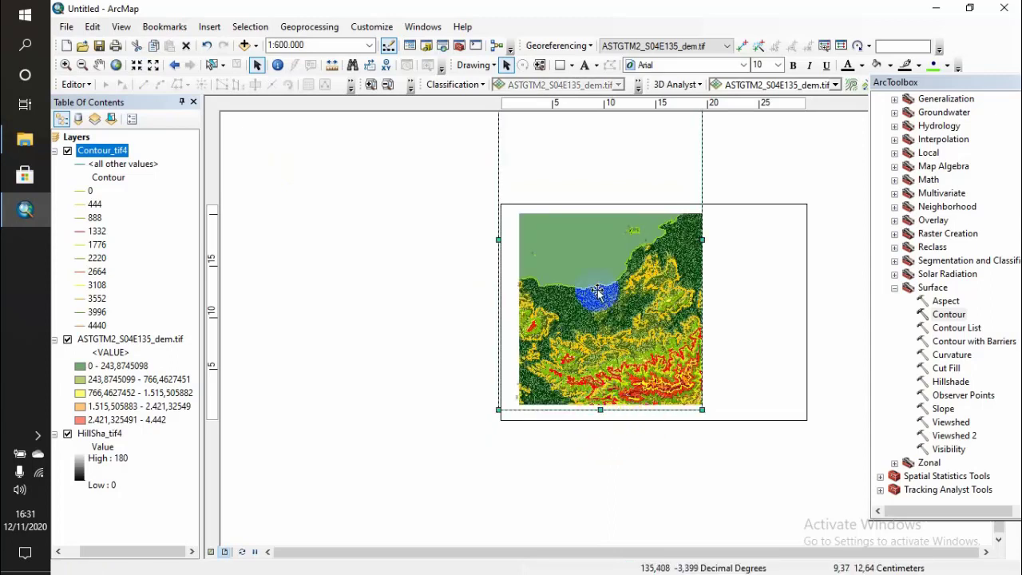
Step: Enlarge the map to 1:500.000 and shift the data frame so the terrain sits inside the left part of the page
{"action": "left_click", "coordinate": [135, 65]}
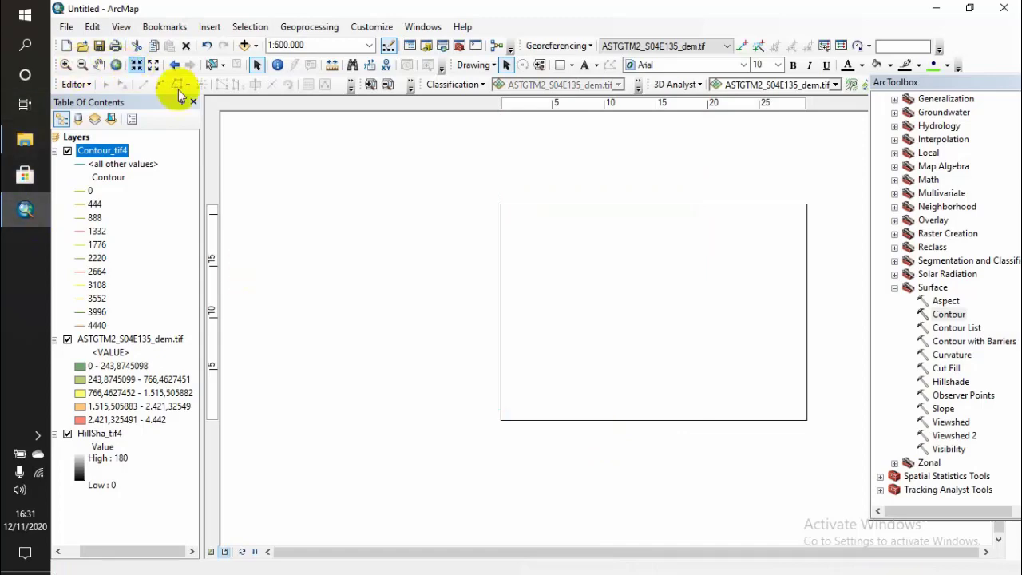
{"action": "left_click", "coordinate": [662, 296]}
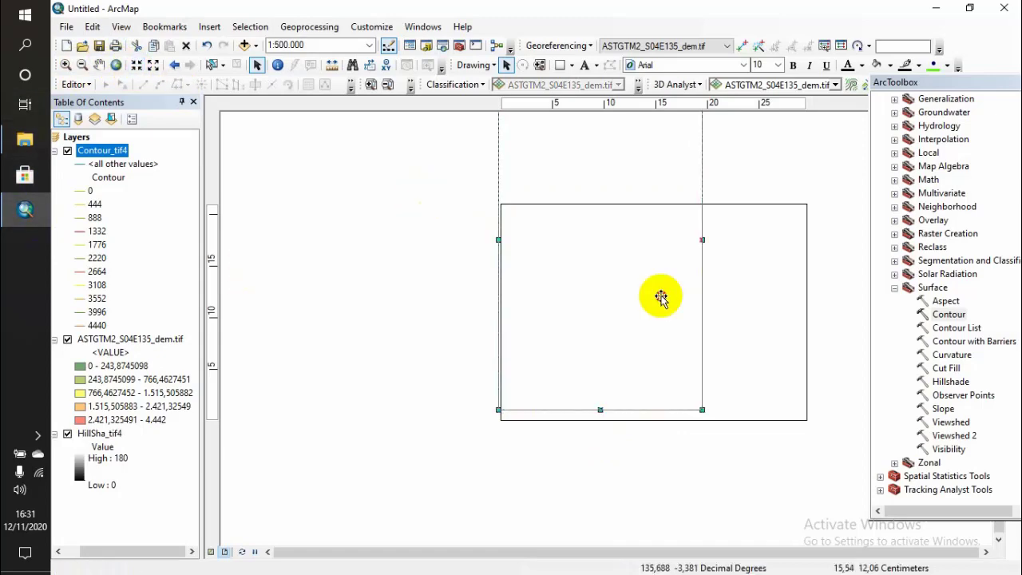
{"action": "left_click", "coordinate": [671, 302]}
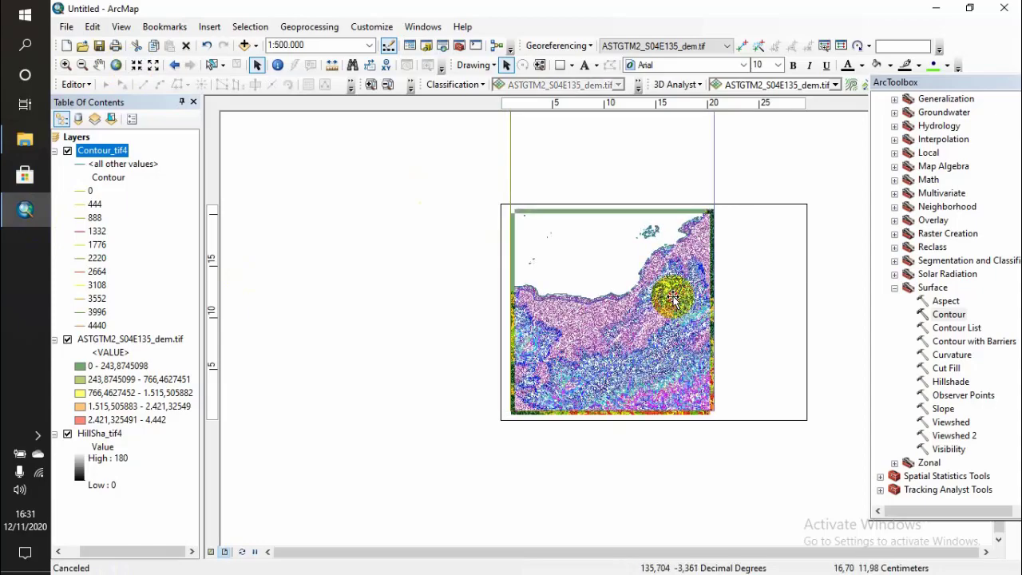
{"action": "left_click", "coordinate": [673, 300]}
{"action": "left_click", "coordinate": [665, 298]}
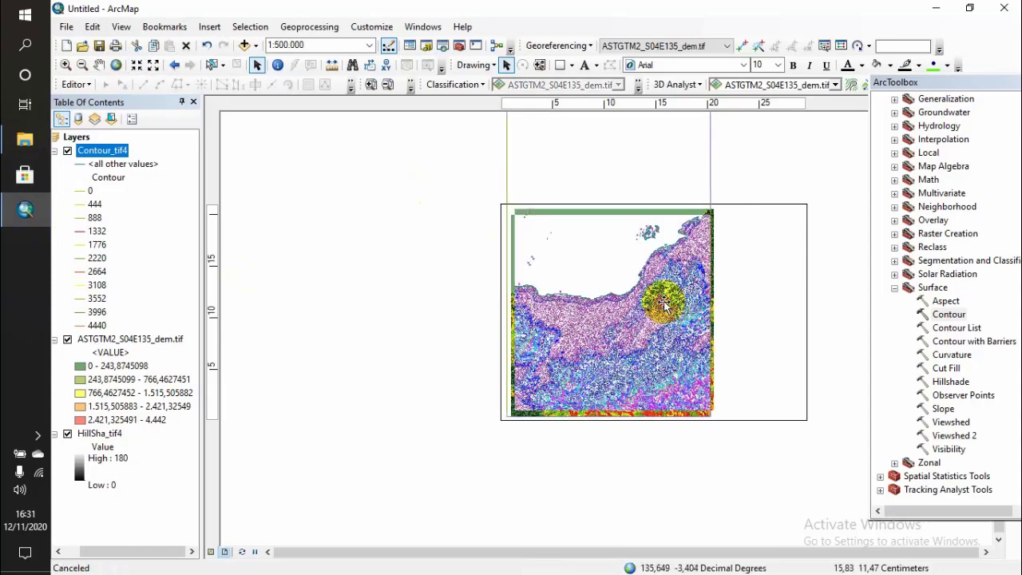
{"action": "left_click", "coordinate": [663, 299]}
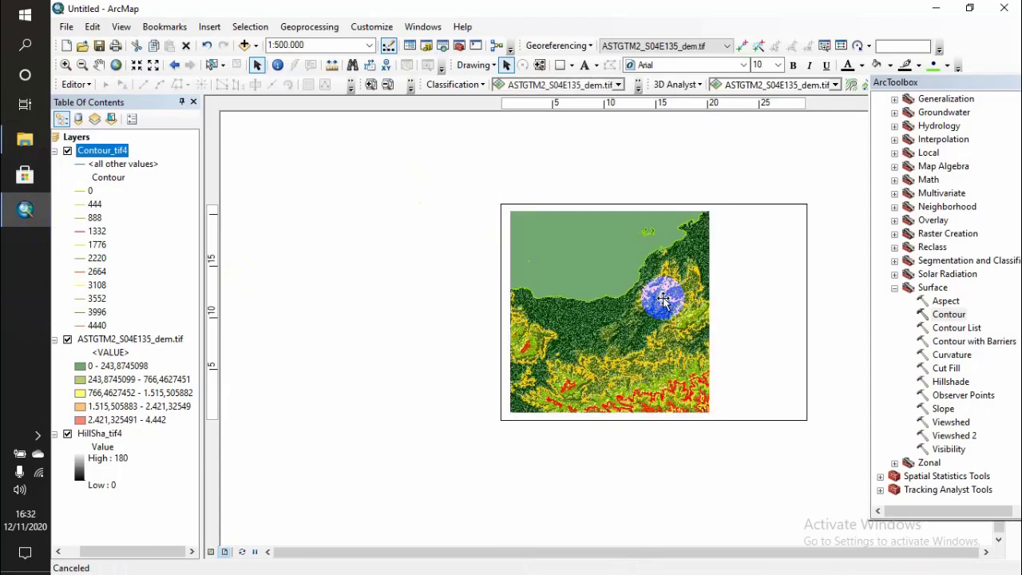
{"action": "left_click", "coordinate": [674, 317]}
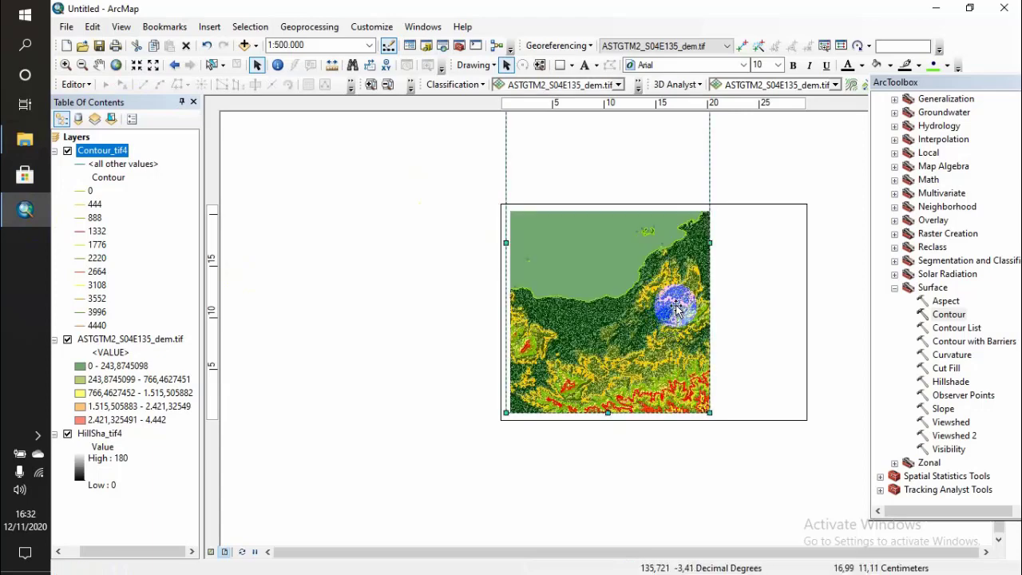
Step: Enlarge the map to 1:400.000 and extend the data frame's lower edge slightly past the page bottom
{"action": "left_click", "coordinate": [117, 66]}
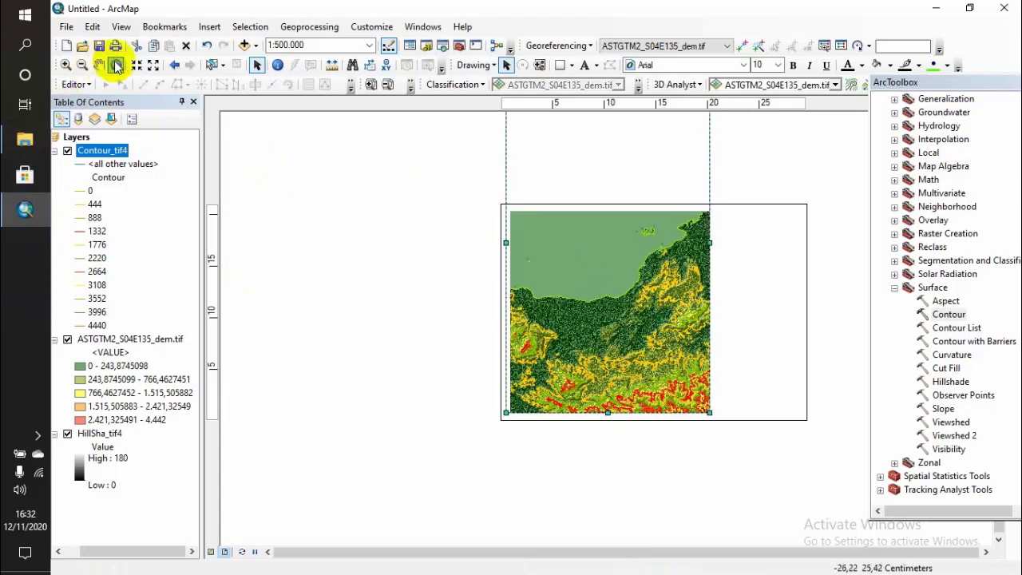
{"action": "left_click", "coordinate": [136, 66]}
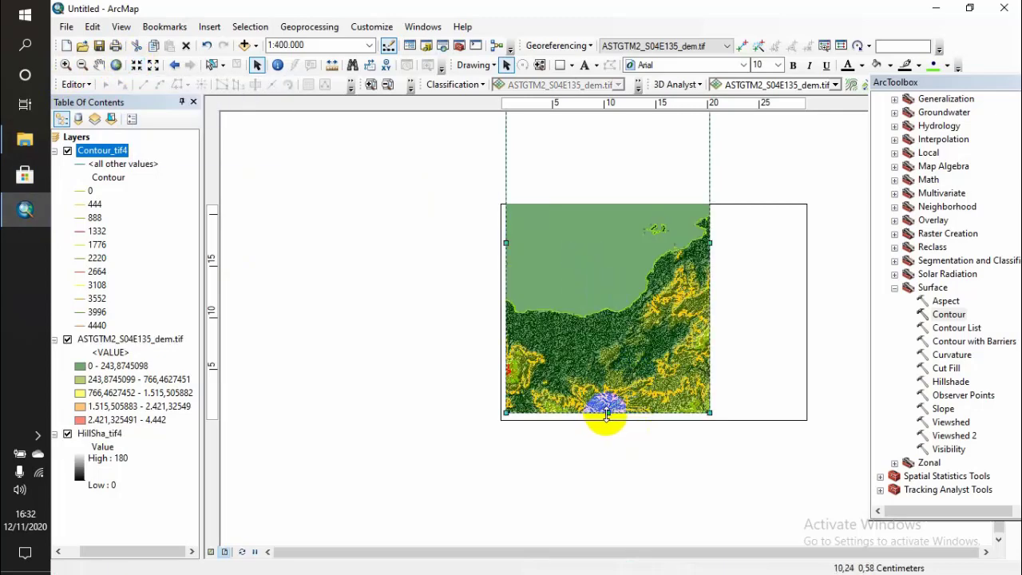
{"action": "left_click_drag", "start_coordinate": [607, 414], "coordinate": [607, 424]}
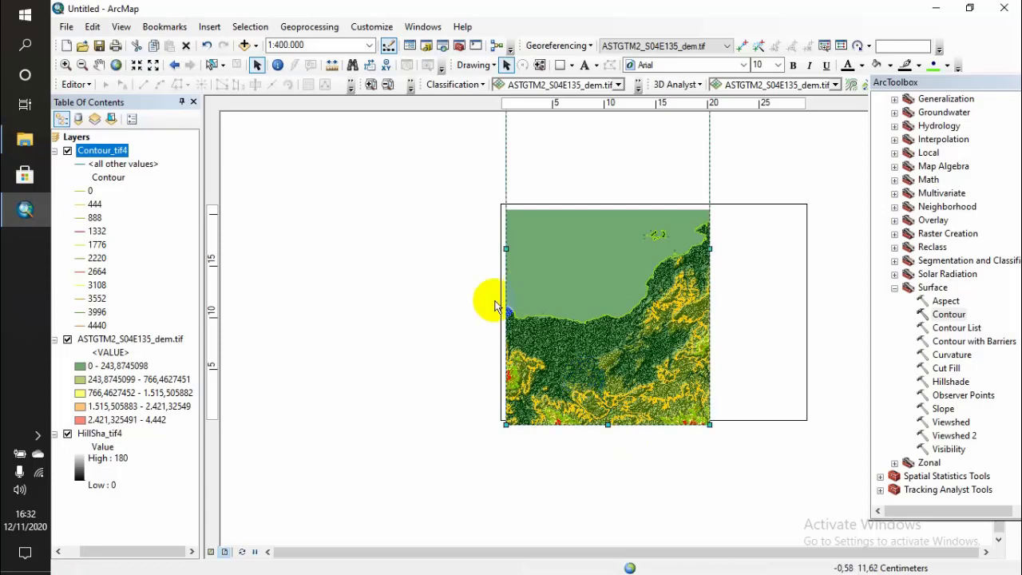
Step: Extend the data frame's left edge outward, shift the frame to the right, and reduce the map scale to 1:500.000
{"action": "left_click_drag", "start_coordinate": [507, 250], "coordinate": [472, 251]}
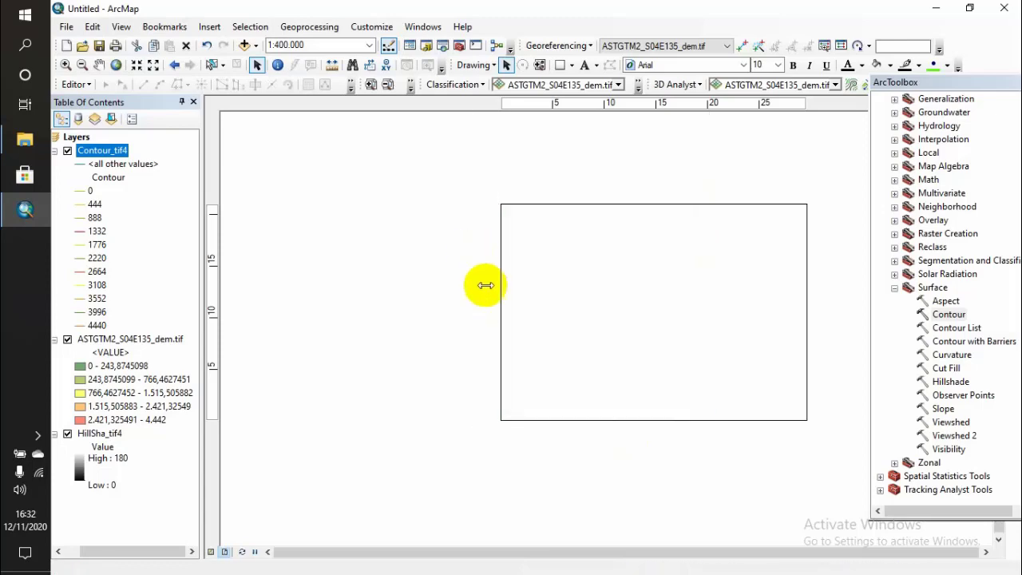
{"action": "left_click_drag", "start_coordinate": [635, 370], "coordinate": [663, 372]}
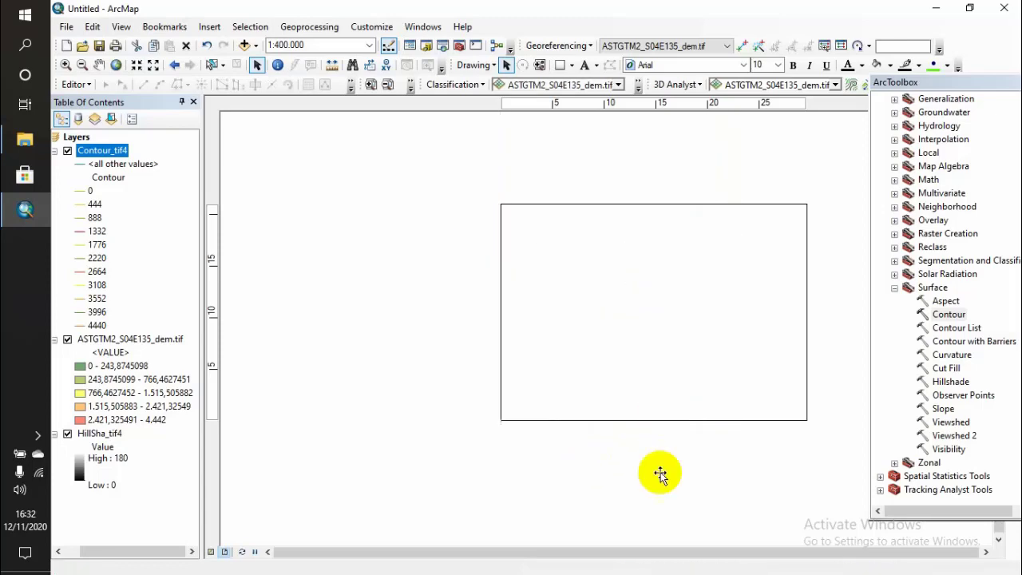
{"action": "left_click", "coordinate": [153, 65]}
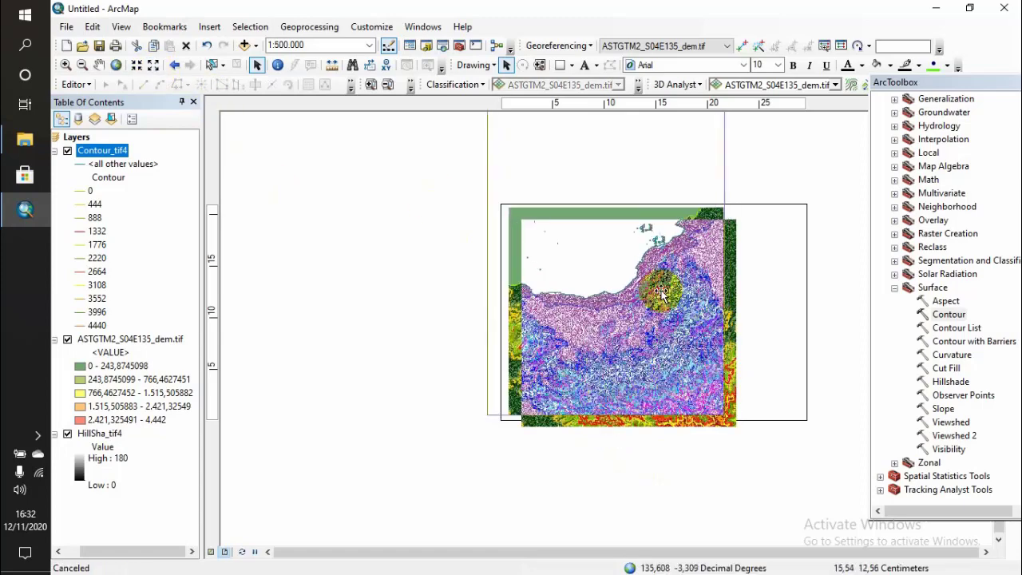
Step: Narrow the data frame from its left edge toward the terrain and move the frame just inside the page's left border
{"action": "left_click", "coordinate": [644, 381]}
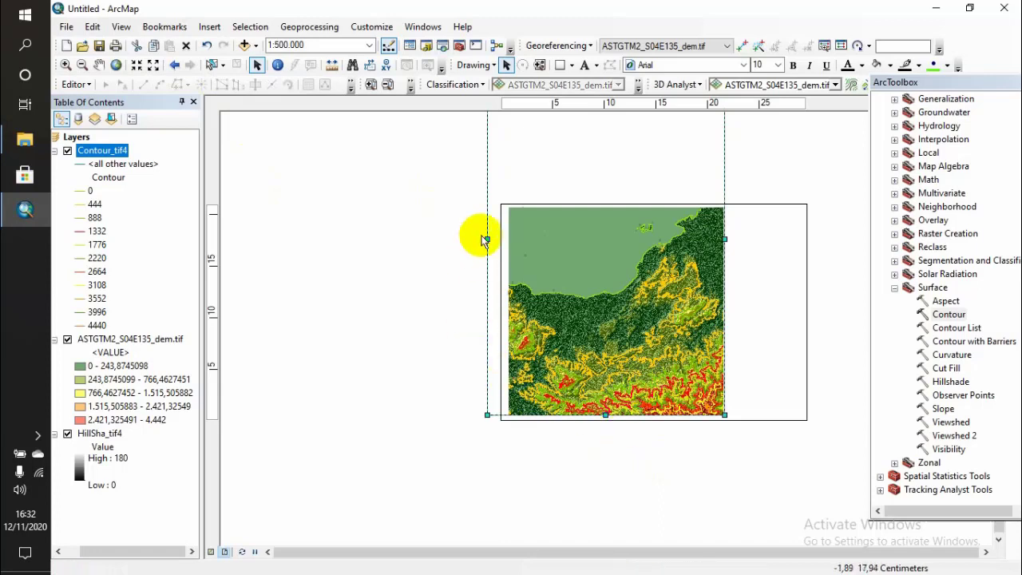
{"action": "left_click_drag", "start_coordinate": [496, 239], "coordinate": [509, 239]}
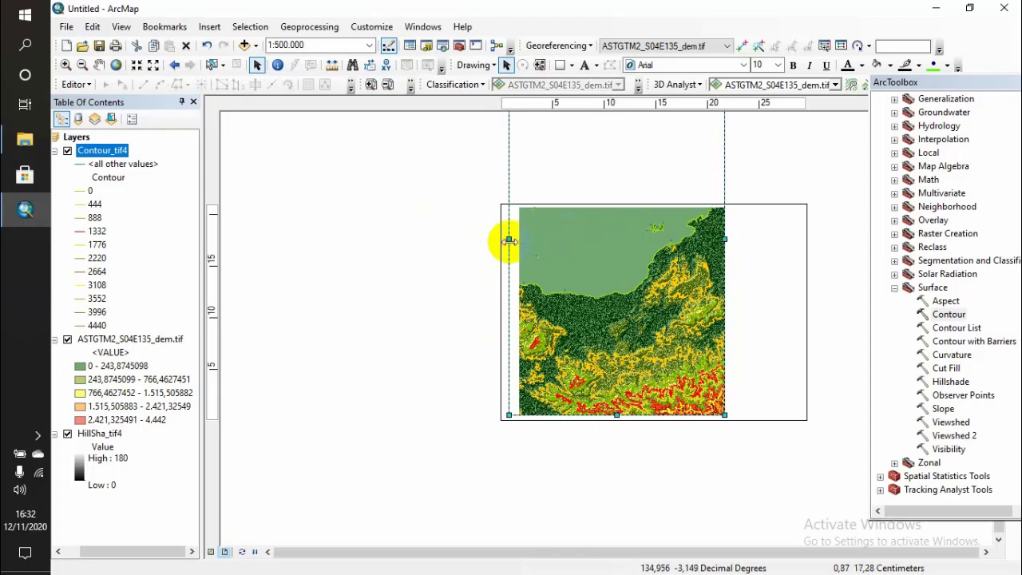
{"action": "left_click_drag", "start_coordinate": [509, 239], "coordinate": [518, 241]}
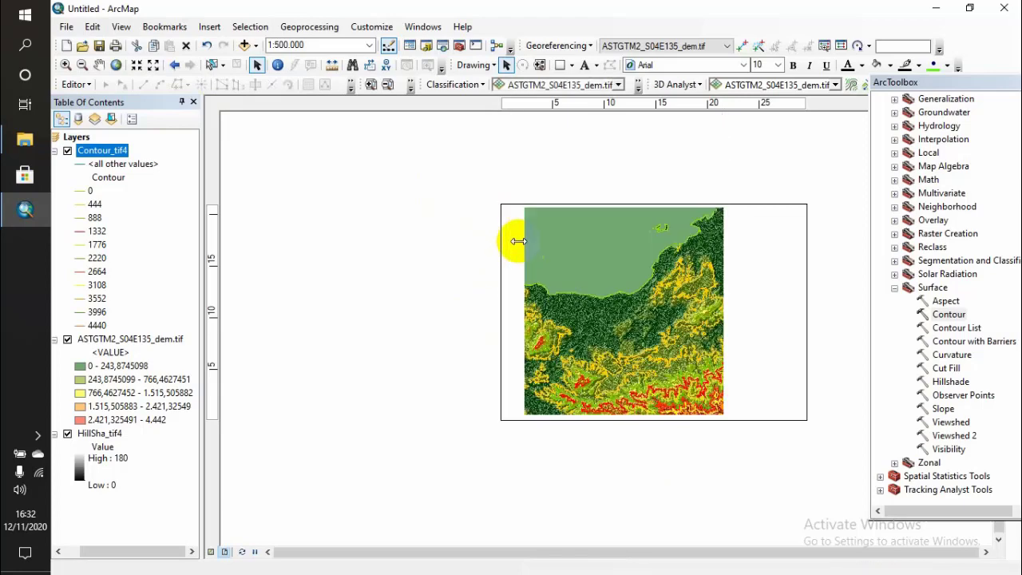
{"action": "key", "text": "ctrl+z"}
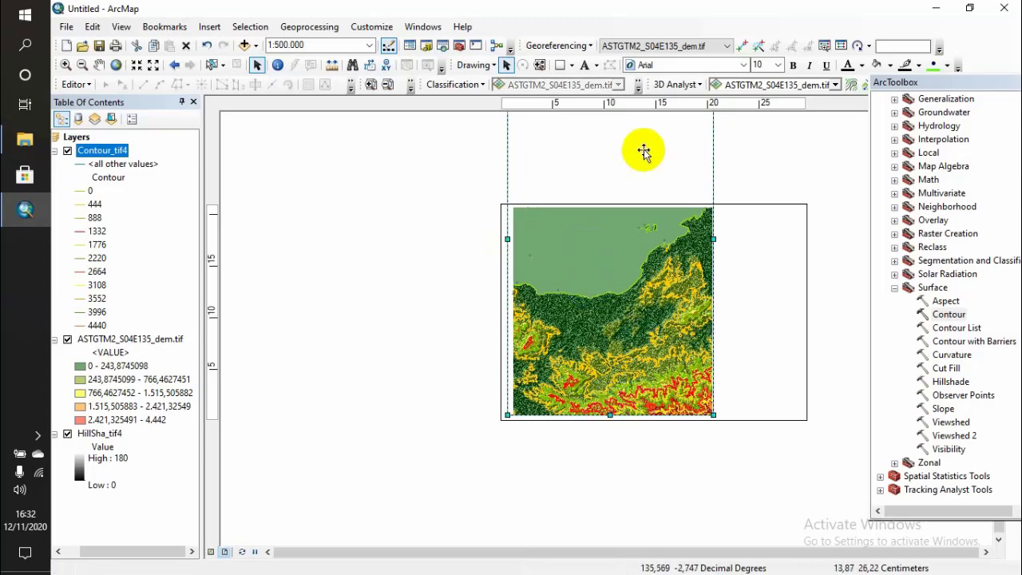
Step: Lower the data frame's upper edge so the frame fits just inside the top border of the page
{"action": "scroll", "coordinate": [646, 152], "scroll_direction": "up", "scroll_amount": 2}
{"action": "mouse_move", "coordinate": [643, 152]}
{"action": "left_mouse_down"}
{"action": "mouse_move", "coordinate": [650, 119]}
{"action": "mouse_move", "coordinate": [628, 114]}
{"action": "left_mouse_up"}
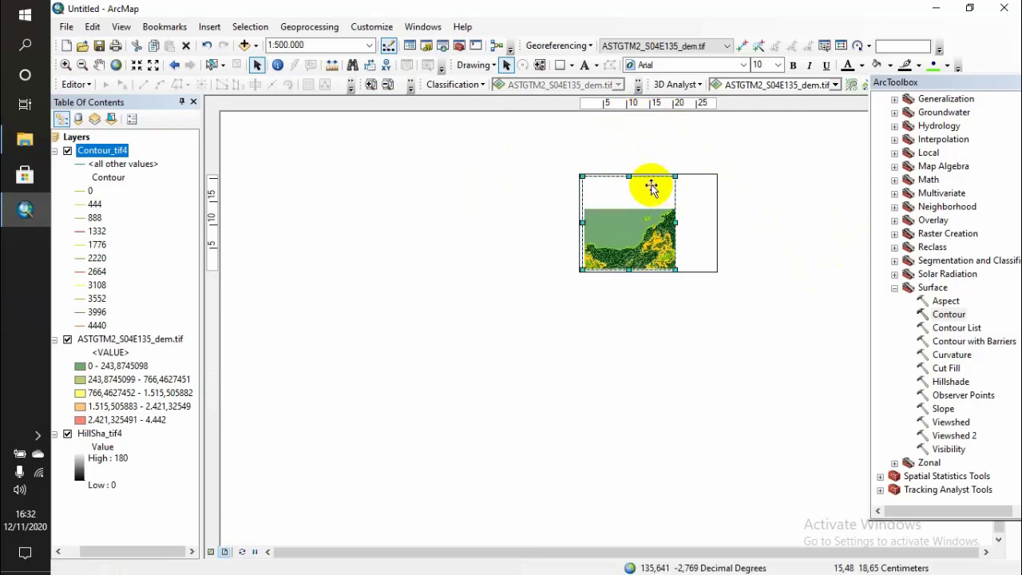
{"action": "scroll", "coordinate": [651, 186], "scroll_direction": "down", "scroll_amount": 2}
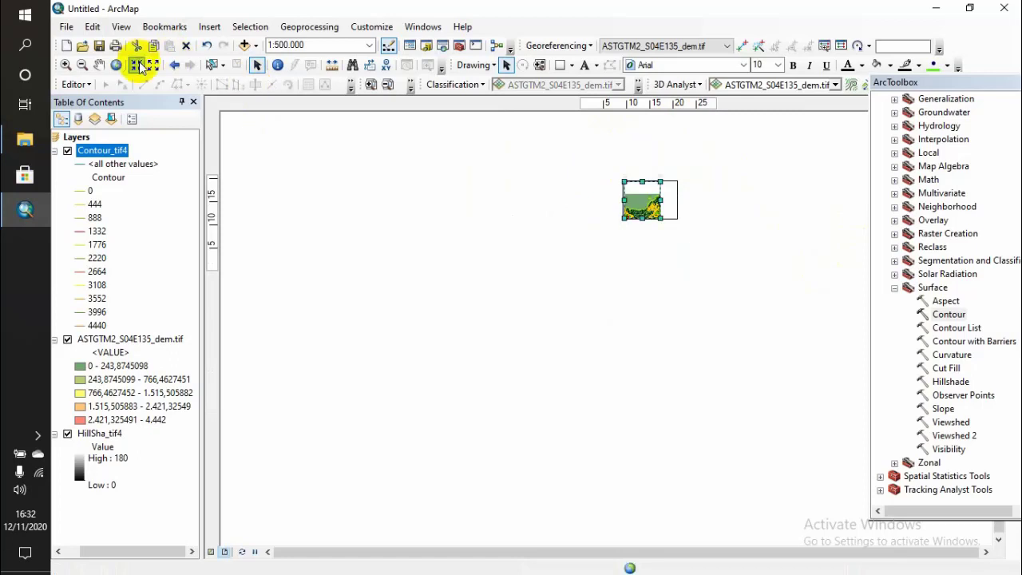
Step: Enlarge the map to 1:400.000 and pan the terrain upward inside the data frame so it fills the frame
{"action": "left_click", "coordinate": [137, 64]}
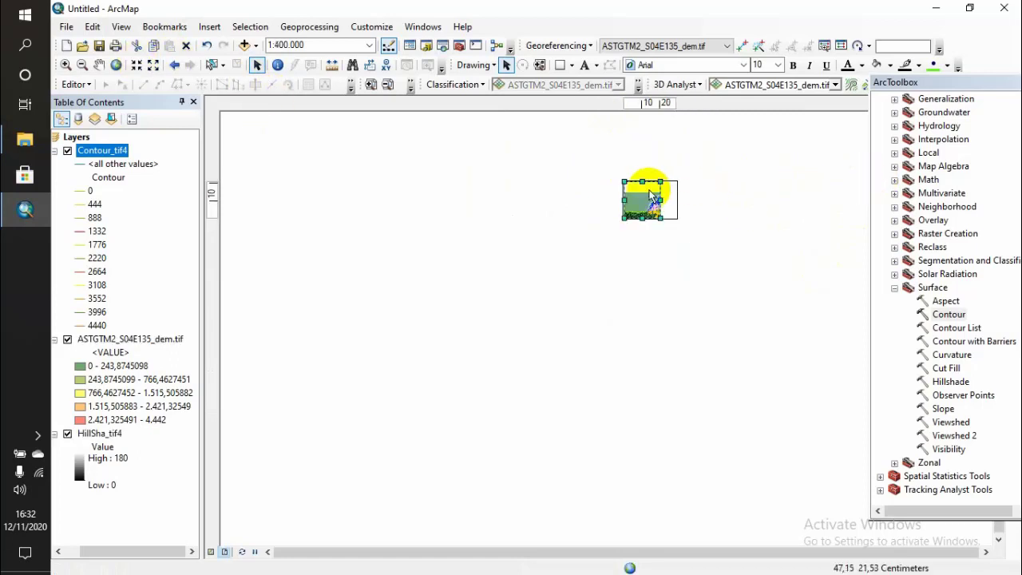
{"action": "scroll", "coordinate": [650, 183], "scroll_direction": "up", "scroll_amount": 2}
{"action": "scroll", "coordinate": [649, 191], "scroll_direction": "up", "scroll_amount": 2}
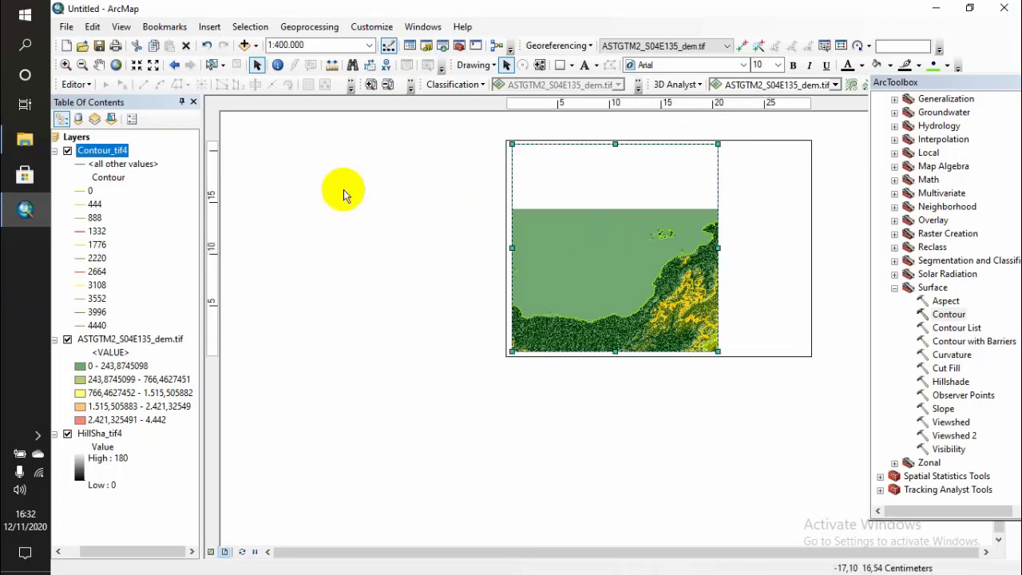
{"action": "left_click", "coordinate": [99, 65]}
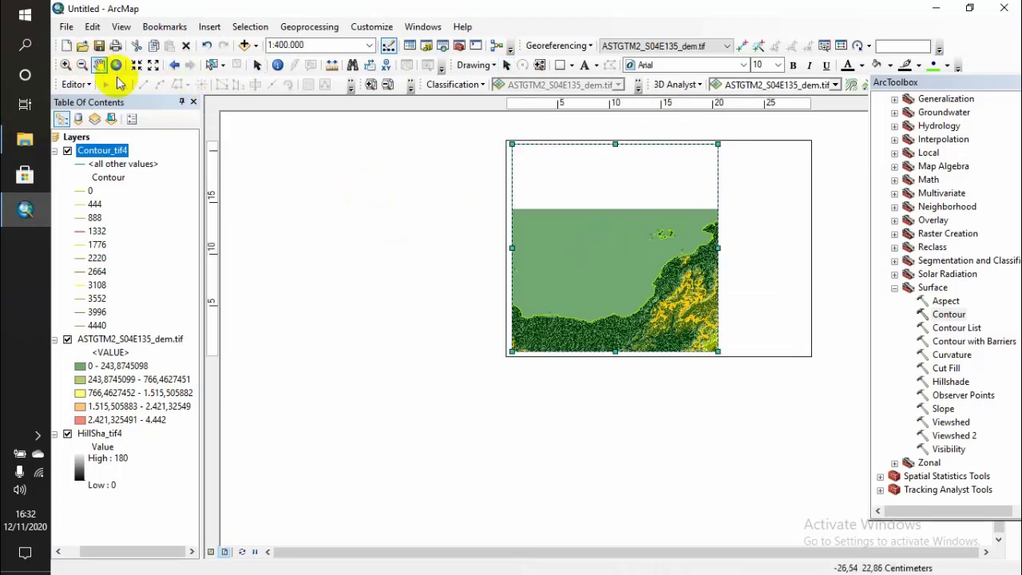
{"action": "left_click_drag", "start_coordinate": [591, 234], "coordinate": [589, 171]}
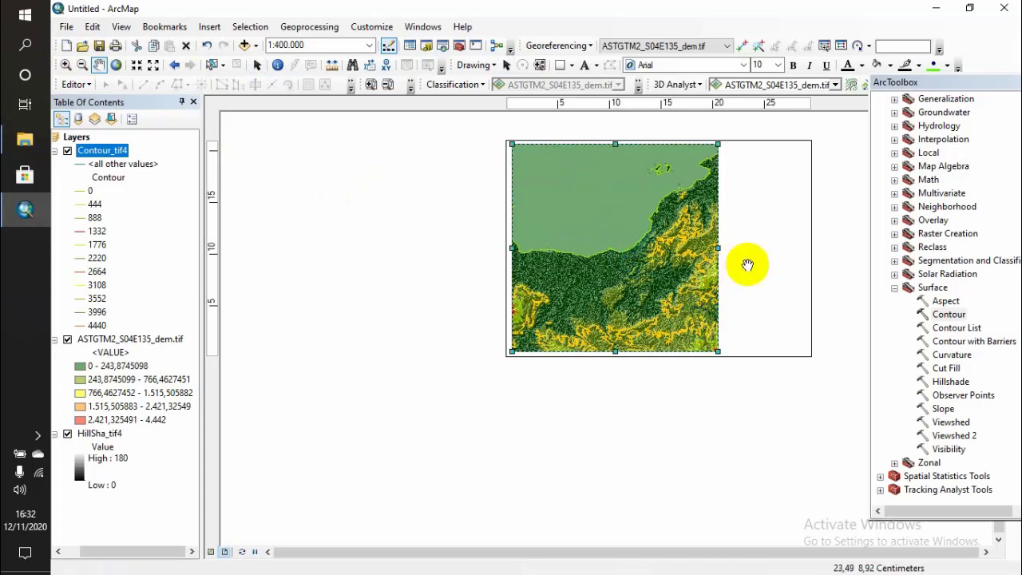
Step: Reduce the map scale to 1:500.000 and pan the terrain so it covers the data frame
{"action": "left_click", "coordinate": [179, 68]}
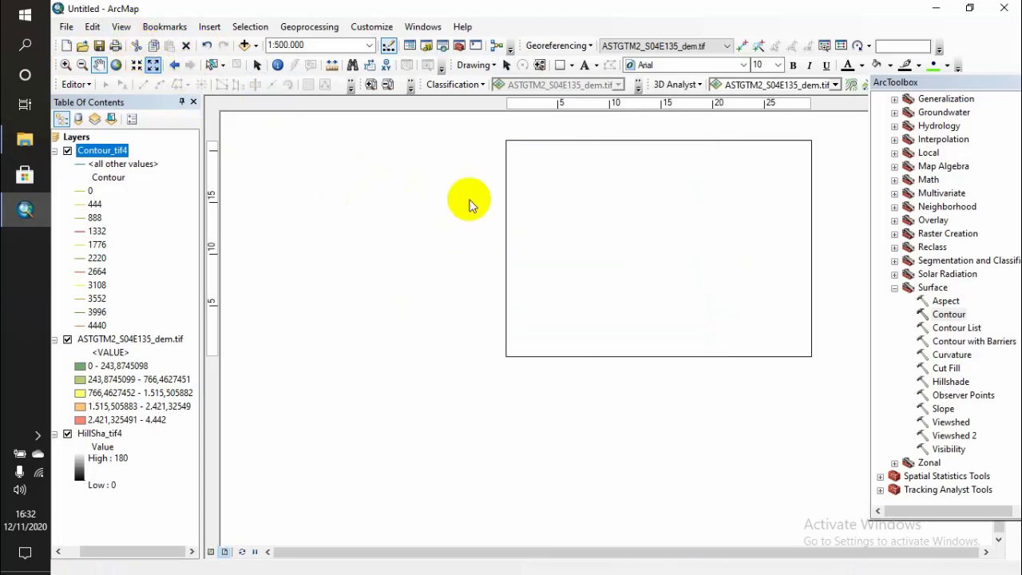
{"action": "mouse_move", "coordinate": [589, 206]}
{"action": "left_mouse_down"}
{"action": "mouse_move", "coordinate": [586, 188]}
{"action": "mouse_move", "coordinate": [608, 211]}
{"action": "left_mouse_up"}
{"action": "left_click", "coordinate": [823, 264]}
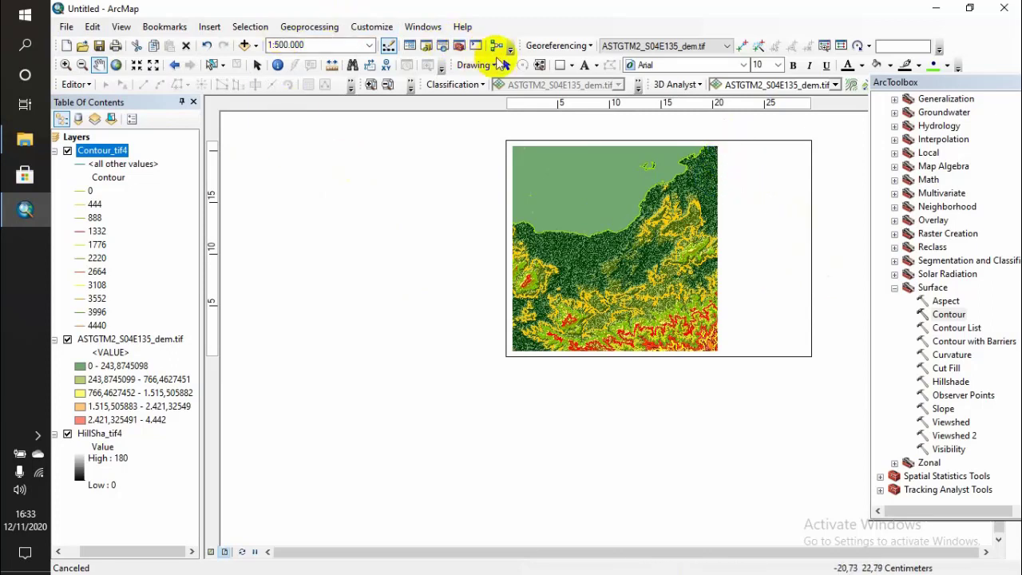
{"action": "left_click", "coordinate": [561, 66]}
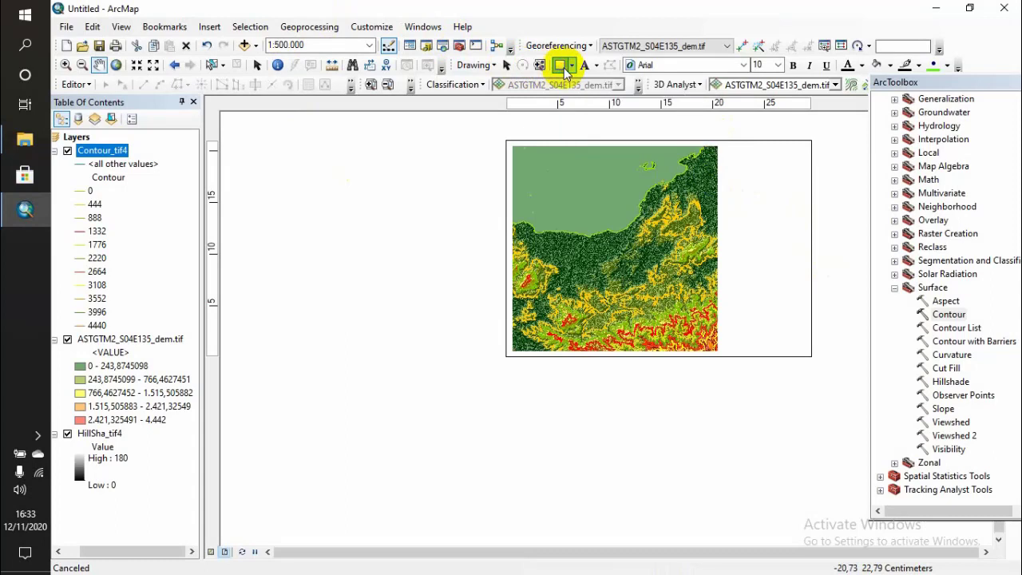
{"action": "left_click", "coordinate": [585, 65]}
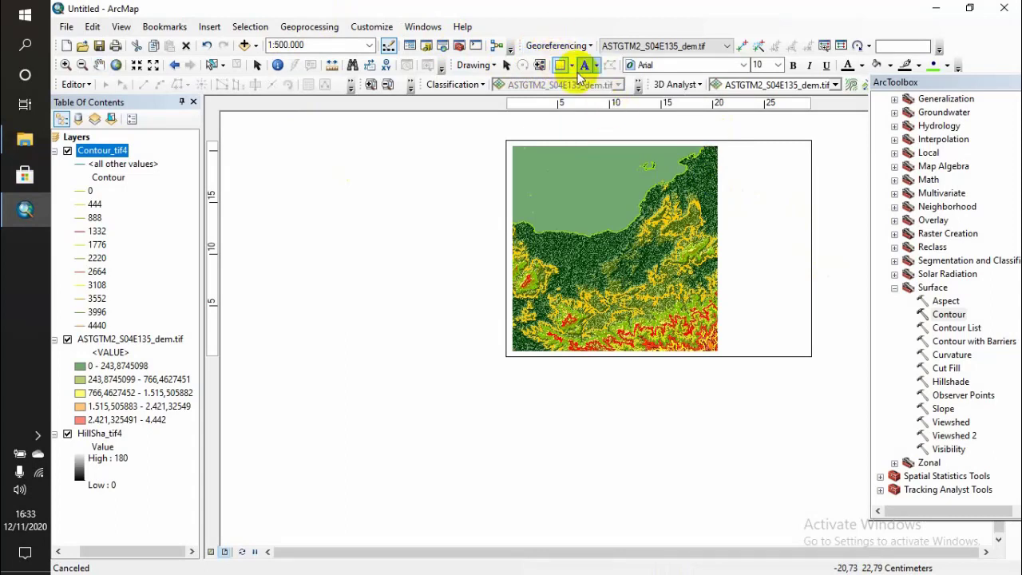
{"action": "left_click", "coordinate": [571, 65]}
{"action": "left_click", "coordinate": [571, 65]}
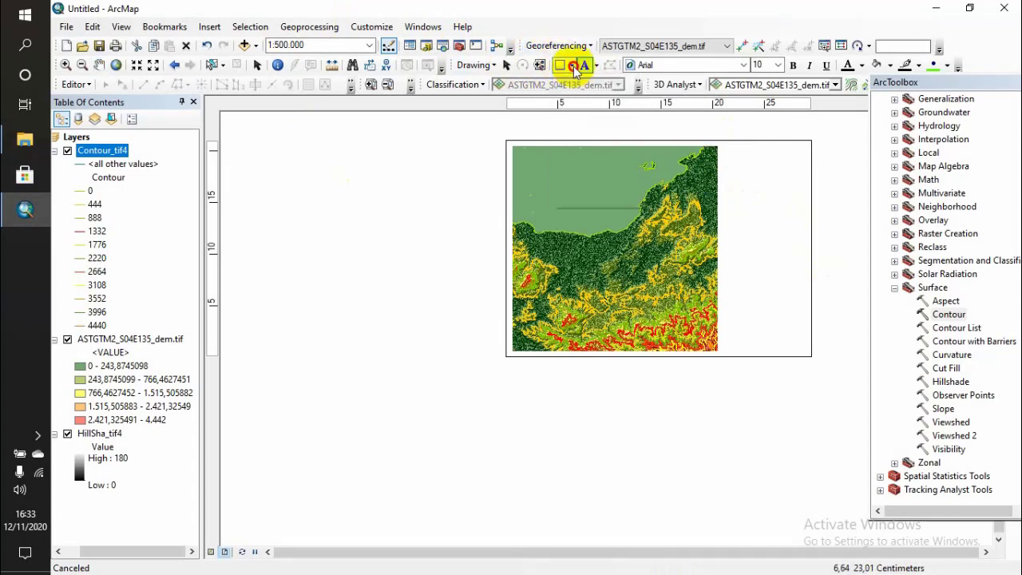
{"action": "left_click", "coordinate": [355, 30]}
{"action": "mouse_move", "coordinate": [436, 42]}
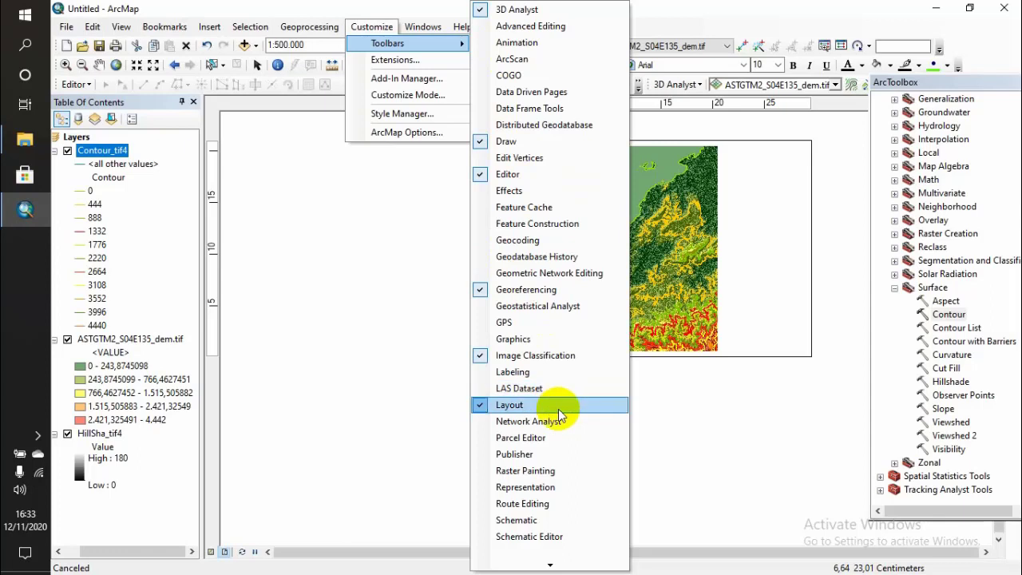
{"action": "left_click", "coordinate": [365, 234]}
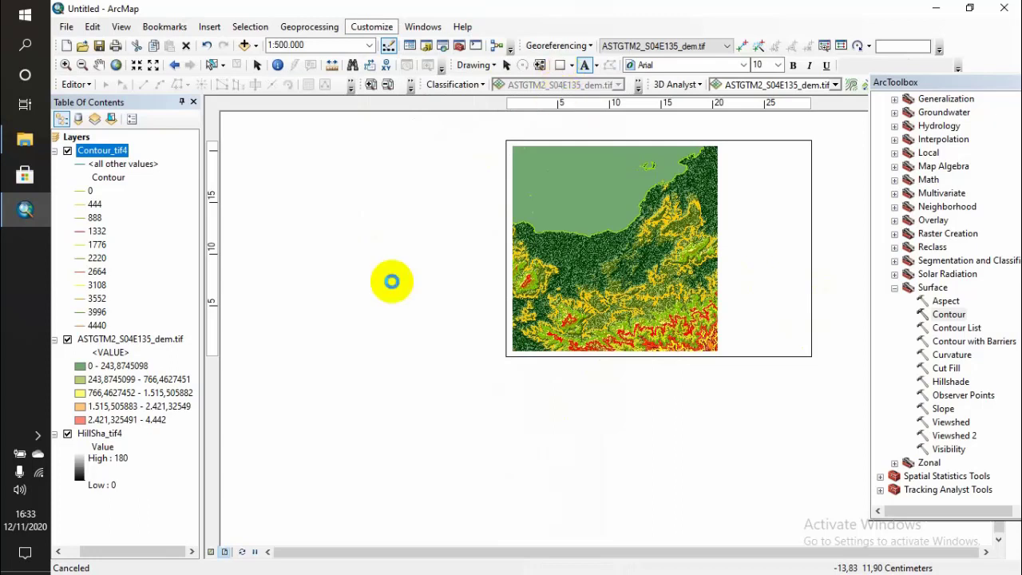
{"action": "left_click", "coordinate": [391, 281]}
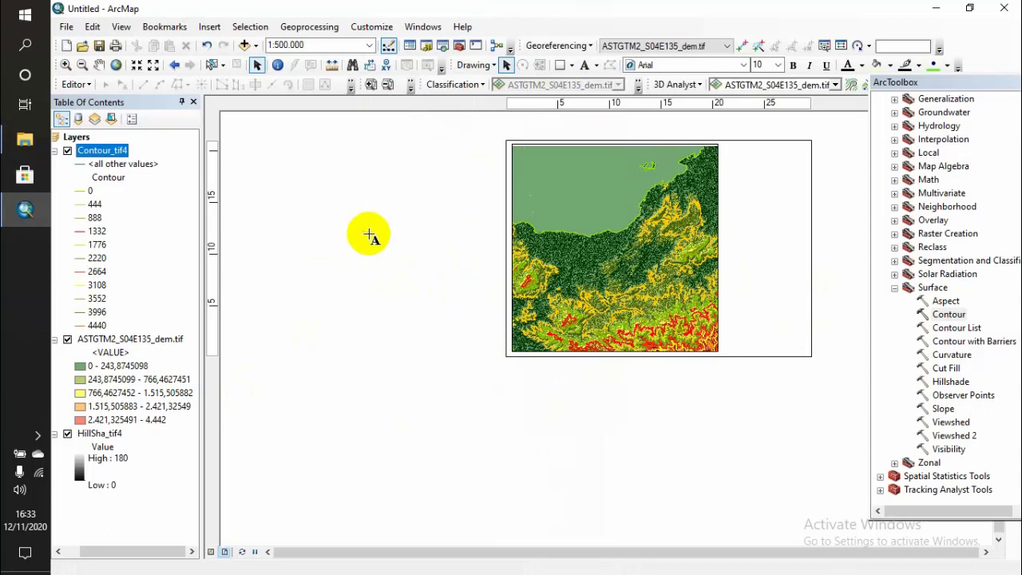
Step: Draw a tall rectangle in the empty area right of the map, move it close to the data frame and widen it toward the page border
{"action": "left_click", "coordinate": [559, 64]}
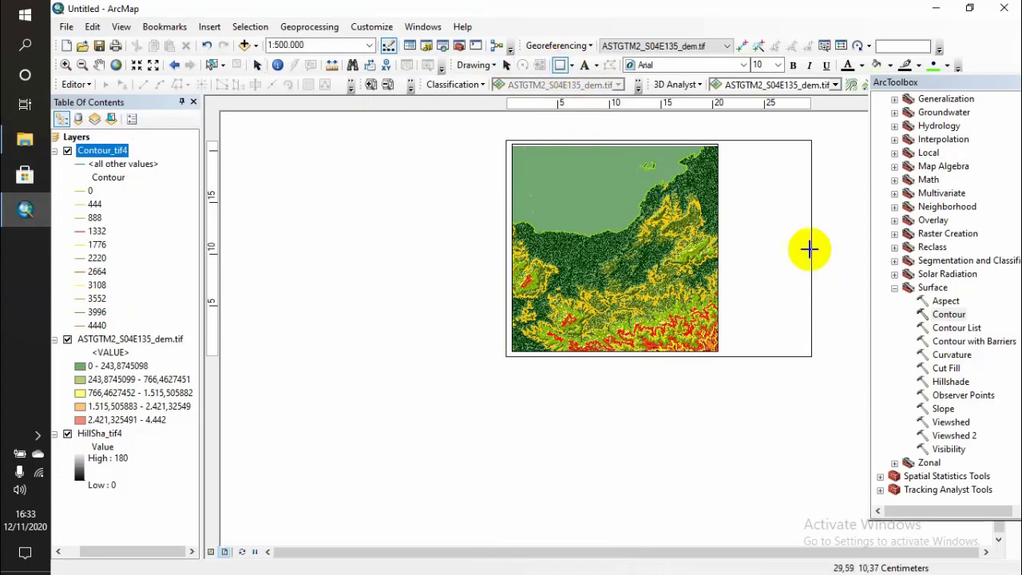
{"action": "mouse_move", "coordinate": [704, 168]}
{"action": "left_mouse_down"}
{"action": "mouse_move", "coordinate": [724, 148]}
{"action": "mouse_move", "coordinate": [775, 226]}
{"action": "mouse_move", "coordinate": [807, 352]}
{"action": "left_mouse_up"}
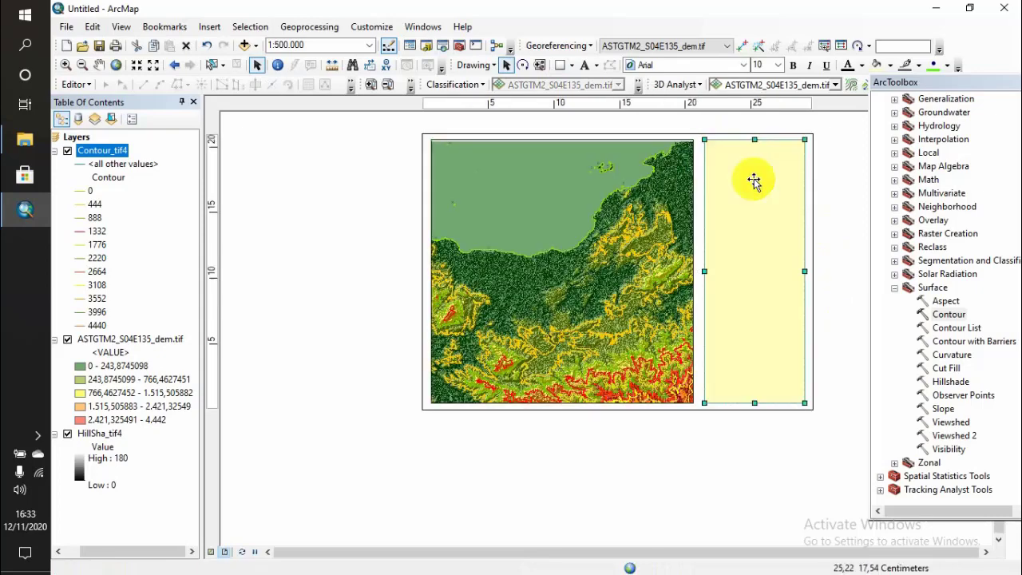
{"action": "left_click_drag", "start_coordinate": [754, 181], "coordinate": [746, 179]}
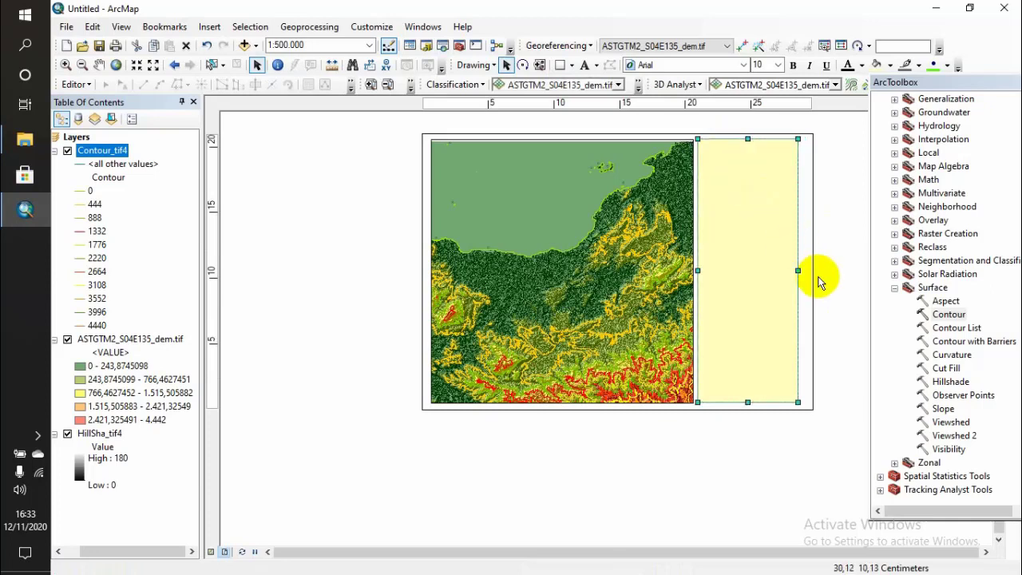
{"action": "left_click_drag", "start_coordinate": [798, 272], "coordinate": [806, 271]}
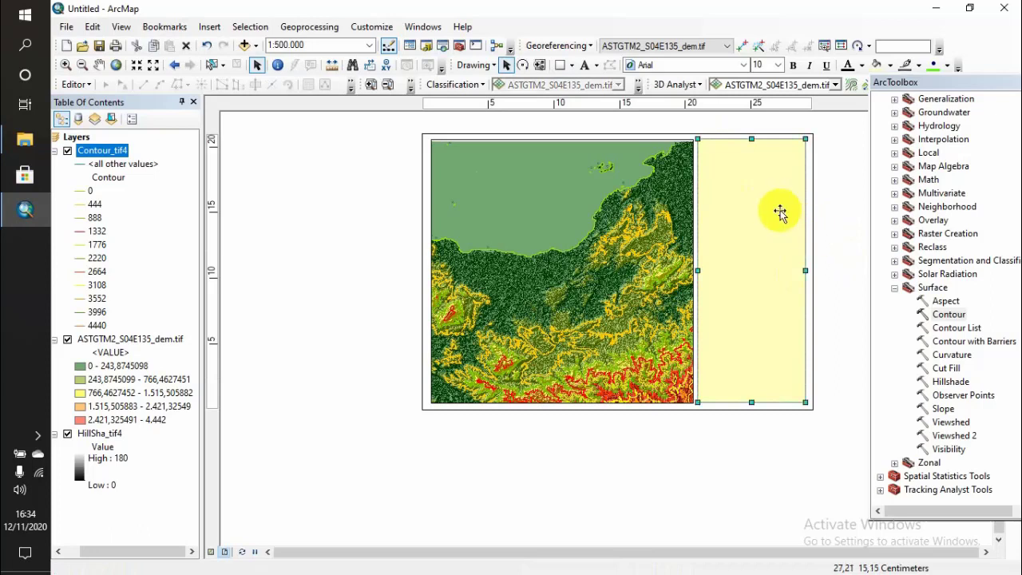
Step: Fine-tune the rectangle beside the map, stretching its right edge closer to the page border to about 8.4 cm wide
{"action": "key", "text": "Right"}
{"action": "key", "text": "Down"}
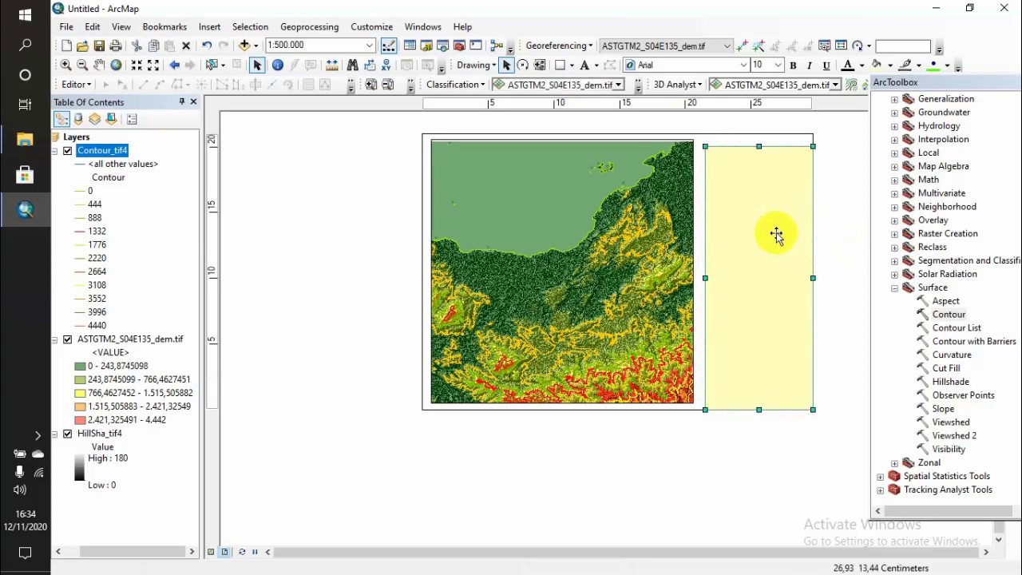
{"action": "key", "text": "Up"}
{"action": "key", "text": "Left"}
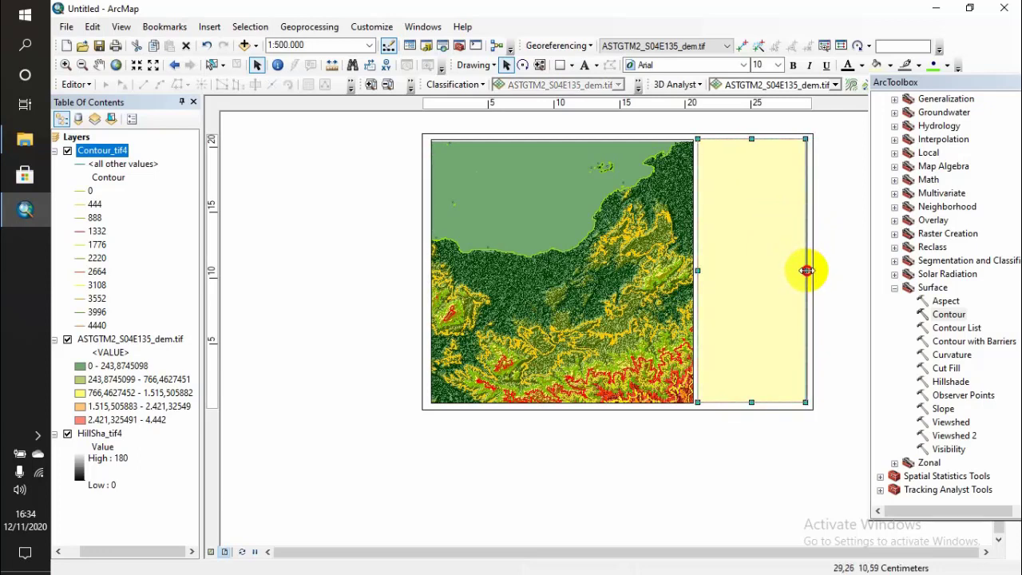
{"action": "left_click_drag", "start_coordinate": [807, 271], "coordinate": [810, 269]}
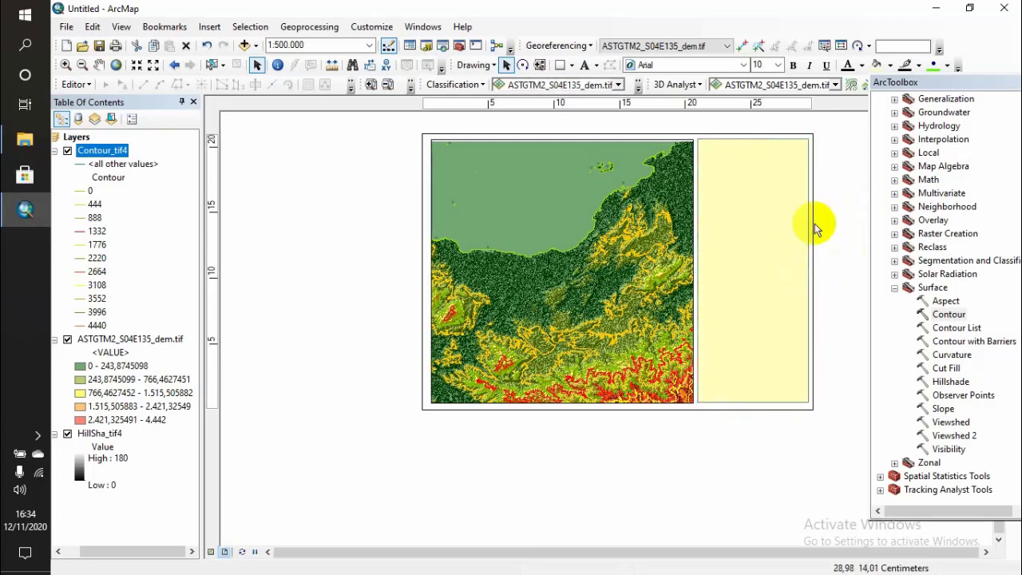
Step: Enlarge the map in the data frame to 1:400.000 and position the terrain so it fills the whole frame
{"action": "left_click", "coordinate": [651, 203]}
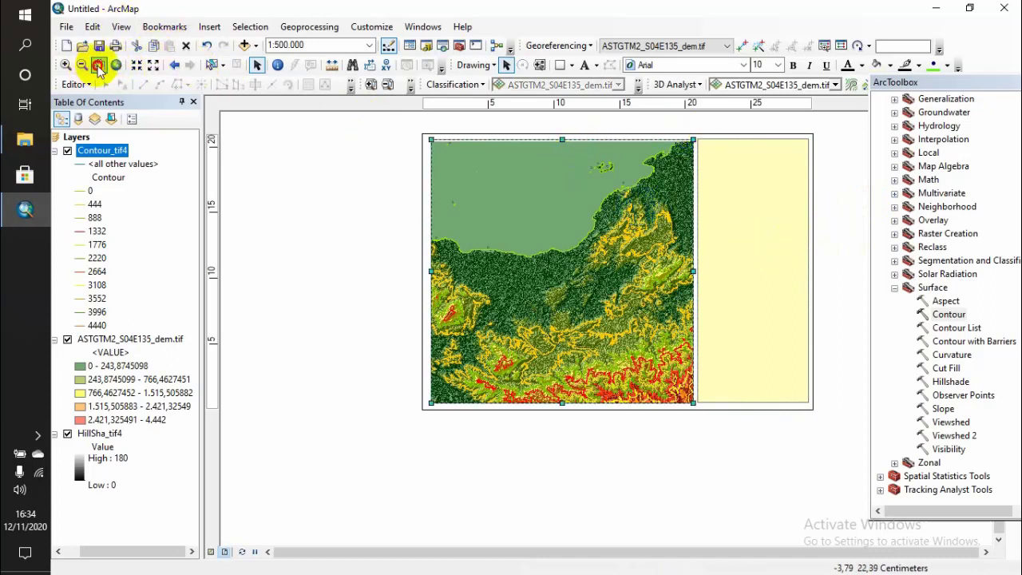
{"action": "left_click", "coordinate": [99, 65]}
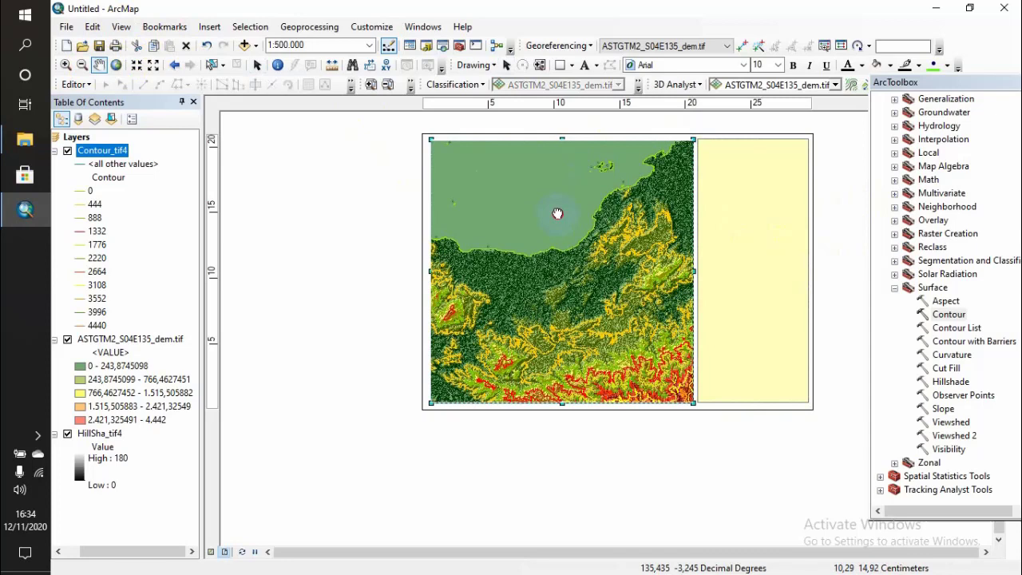
Step: Set the fill of the rectangle beside the map to No Color
{"action": "left_click", "coordinate": [763, 230]}
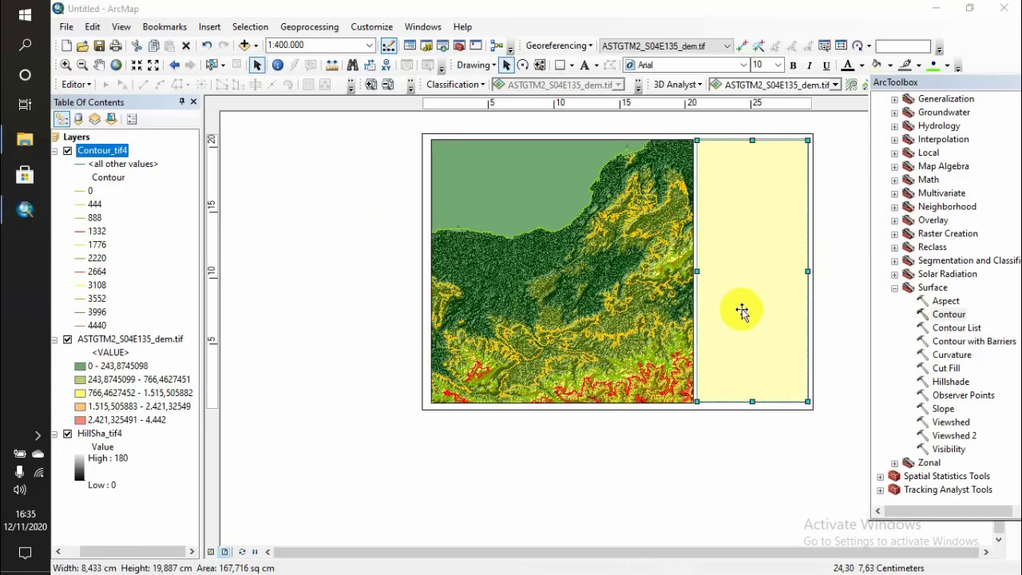
{"action": "left_click", "coordinate": [697, 142]}
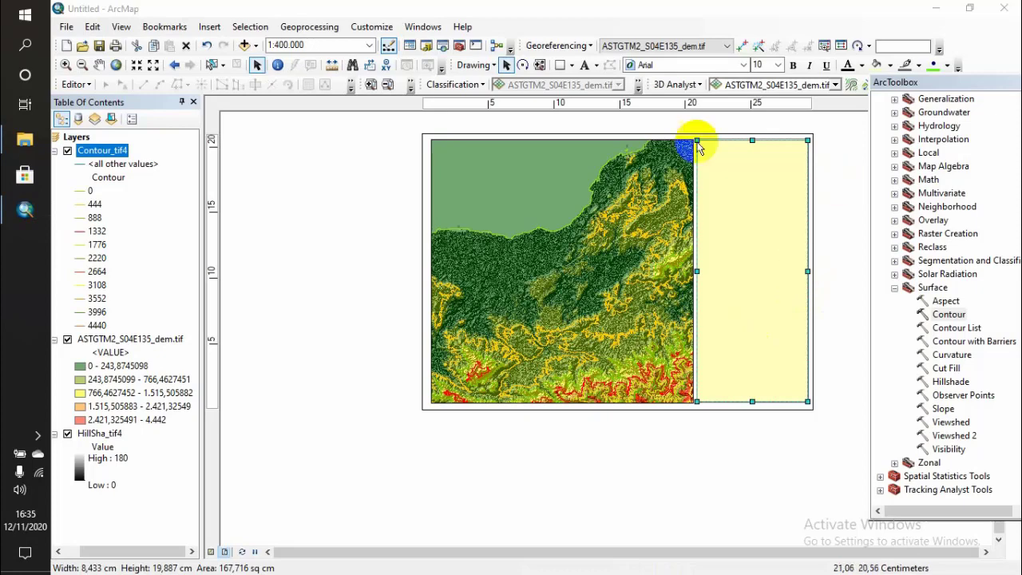
{"action": "double_click", "coordinate": [759, 236]}
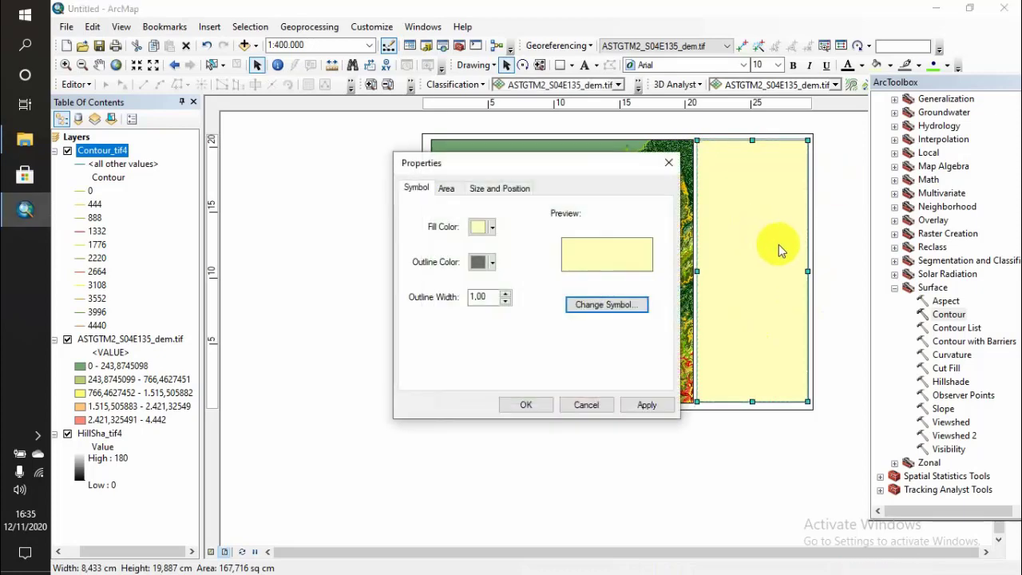
{"action": "left_click", "coordinate": [483, 226]}
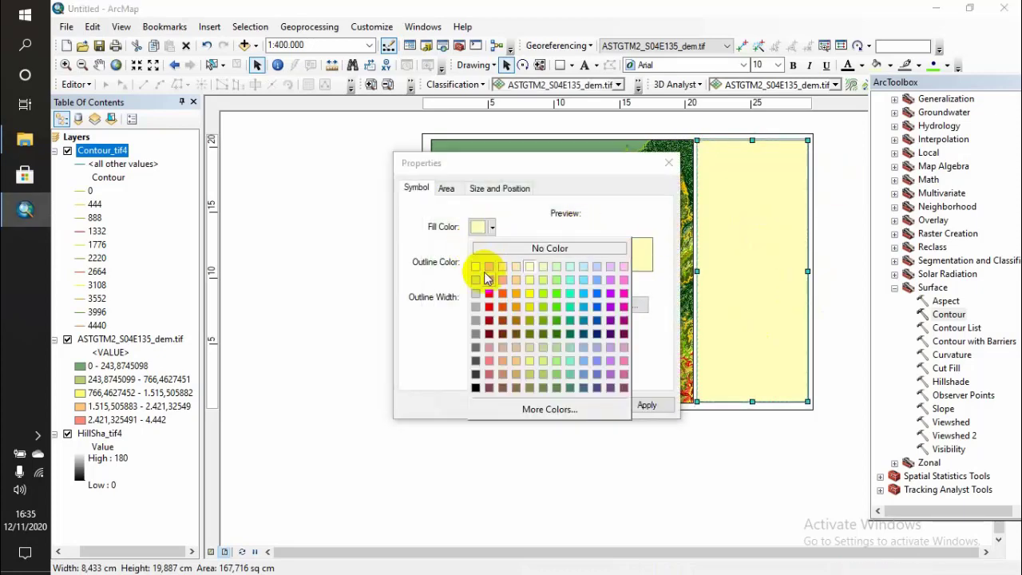
{"action": "left_click", "coordinate": [485, 250]}
{"action": "left_click", "coordinate": [526, 405]}
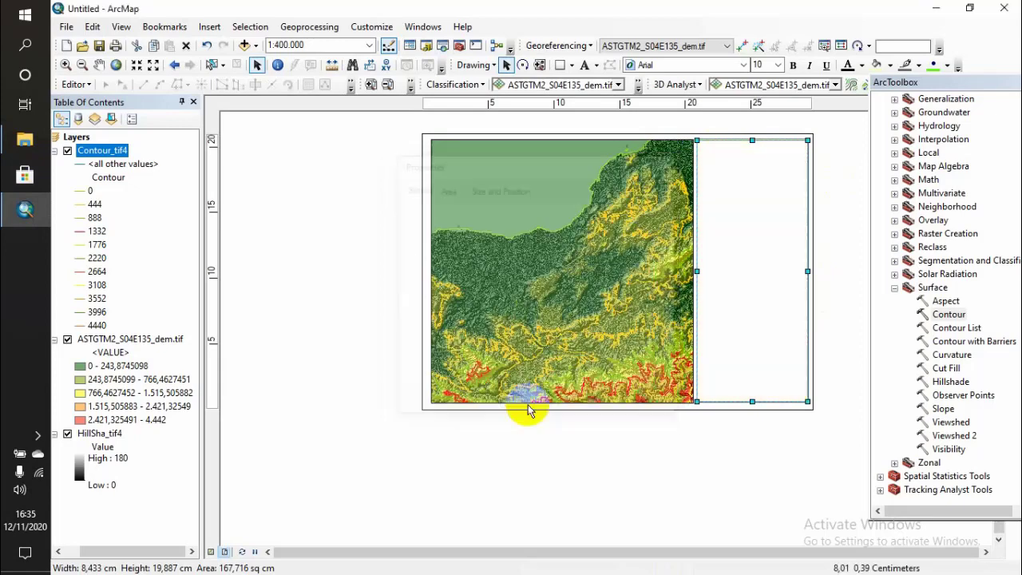
Step: Undo the last changes to the rectangle beside the map and set its fill to No Color again
{"action": "left_click", "coordinate": [758, 316]}
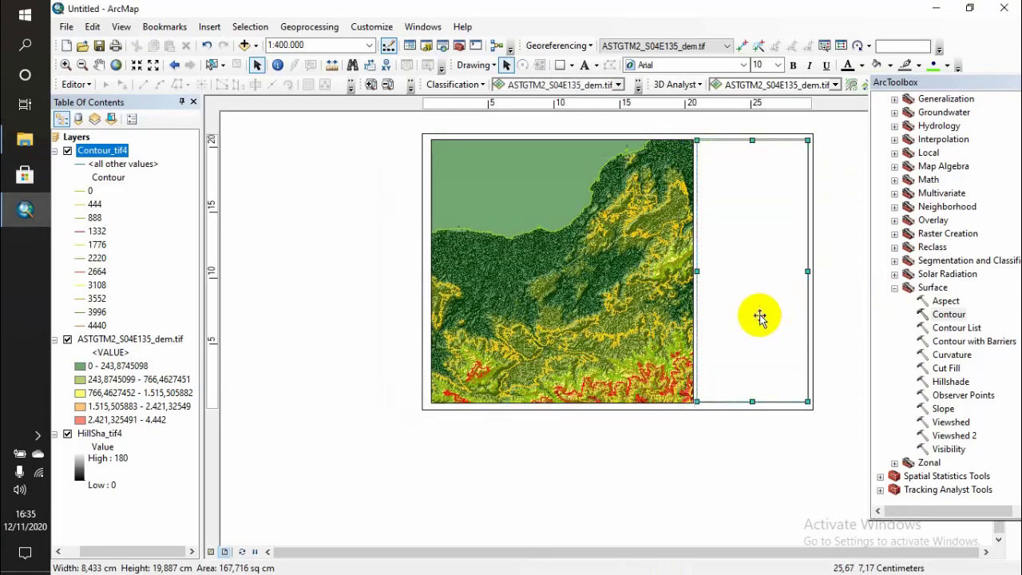
{"action": "key", "text": "ctrl+z"}
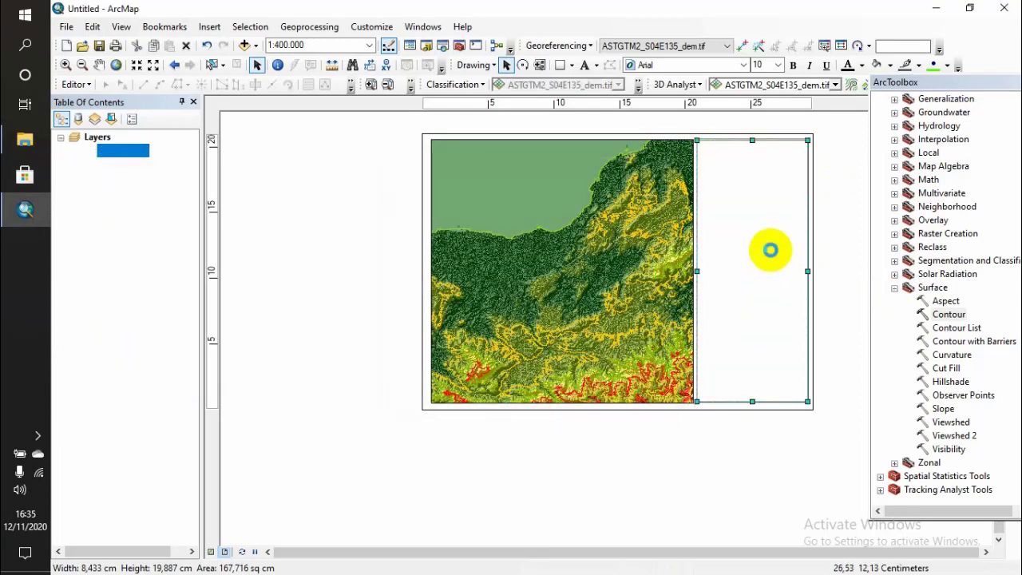
{"action": "right_click", "coordinate": [724, 235]}
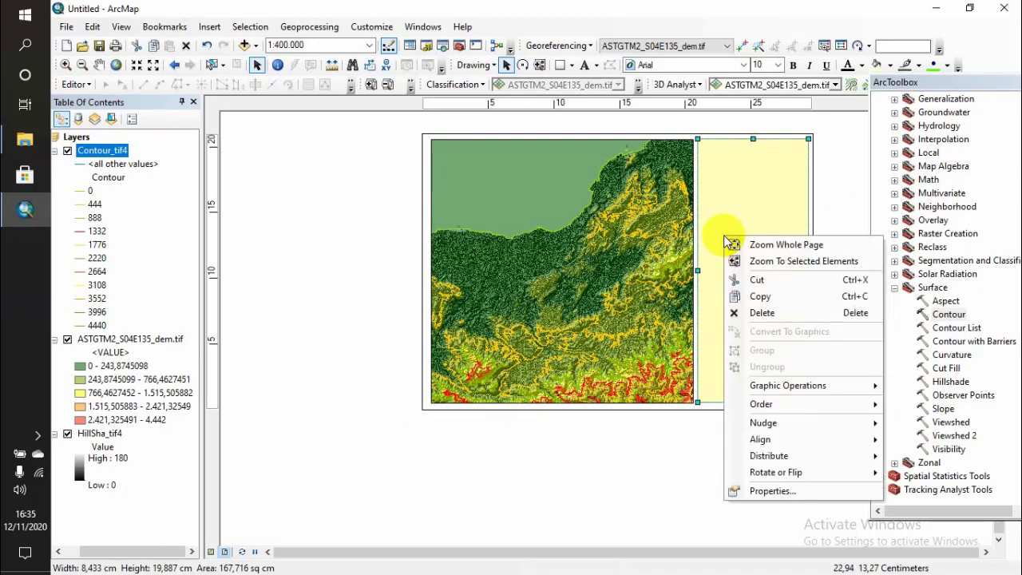
{"action": "double_click", "coordinate": [730, 197]}
{"action": "left_click", "coordinate": [477, 228]}
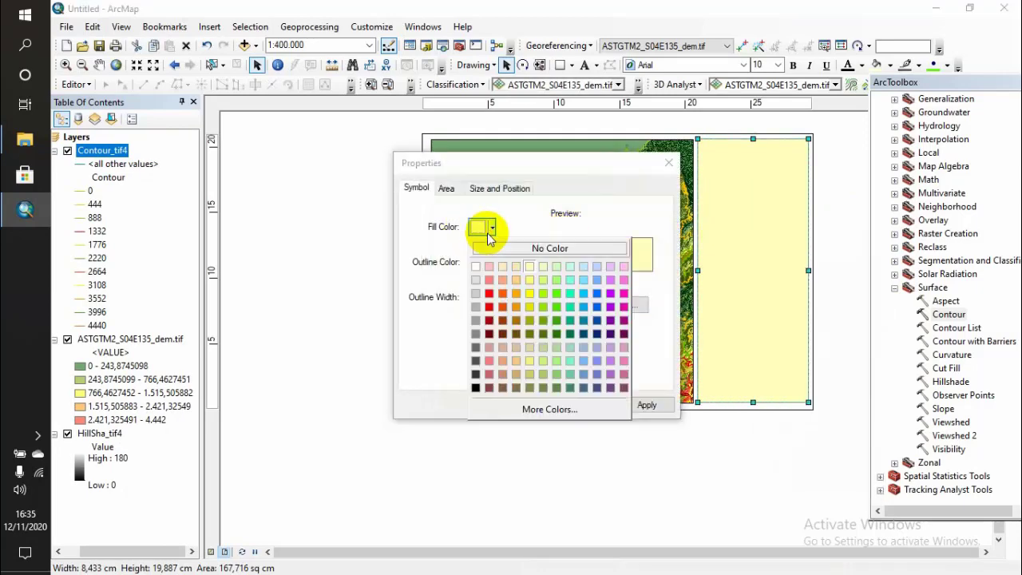
{"action": "left_click", "coordinate": [487, 247]}
{"action": "left_click", "coordinate": [525, 405]}
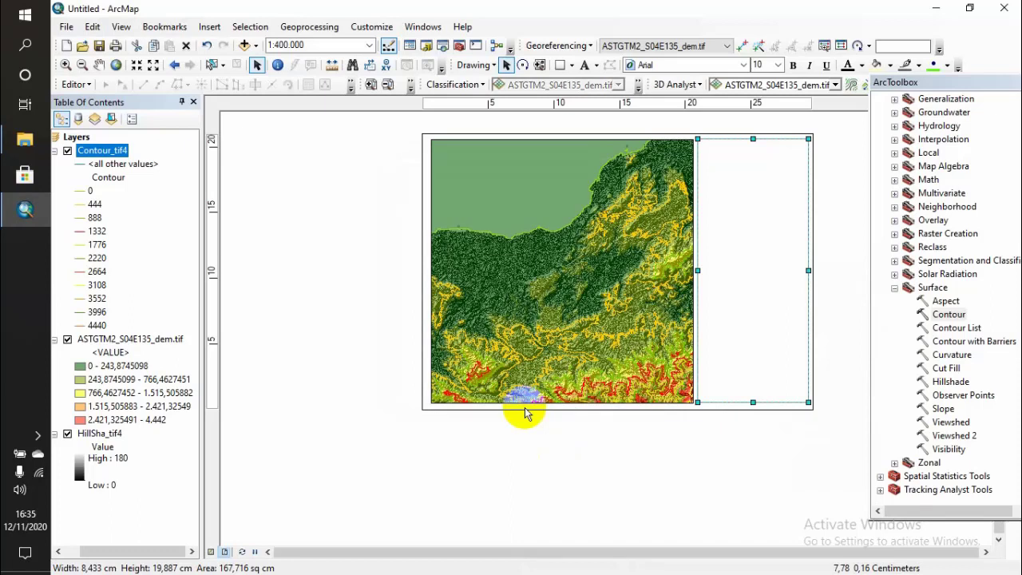
{"action": "left_click", "coordinate": [525, 413]}
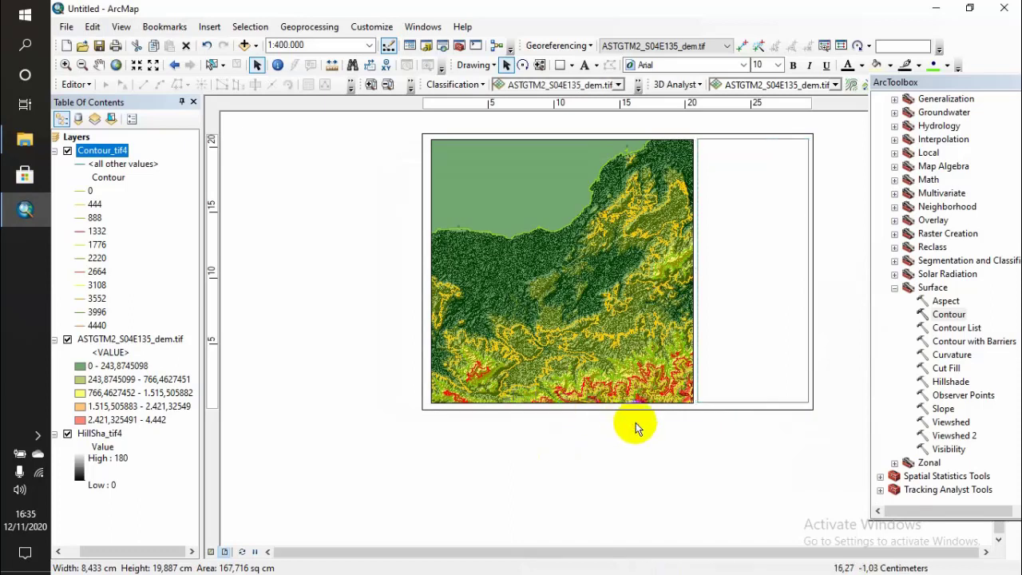
Step: Add the centre-aligned two-line text "PETA TOPOGRAFI / PROVINSI PAPUA" near the upper edge of the box beside the map
{"action": "left_click", "coordinate": [799, 228]}
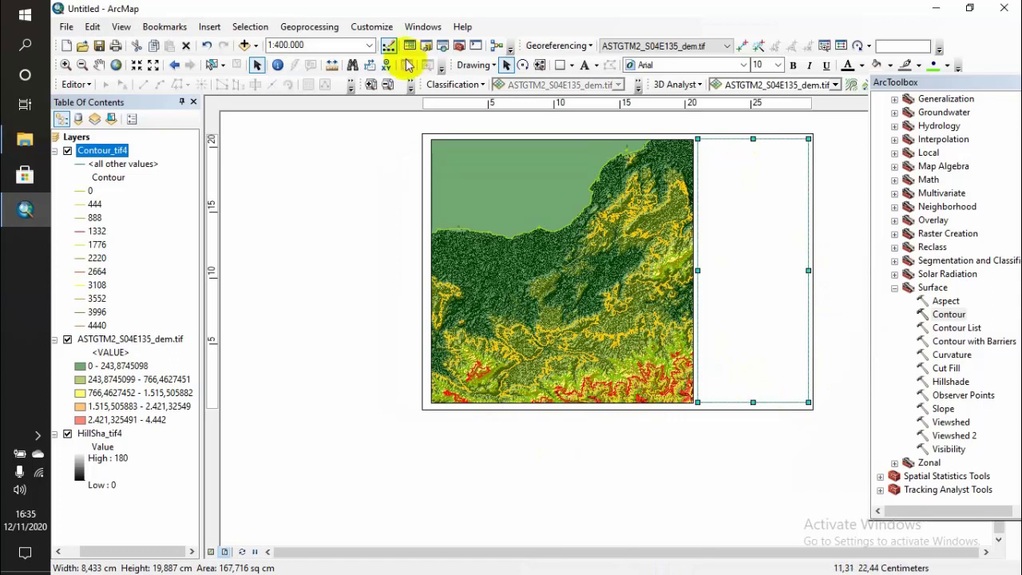
{"action": "left_click", "coordinate": [320, 160]}
{"action": "left_click", "coordinate": [585, 65]}
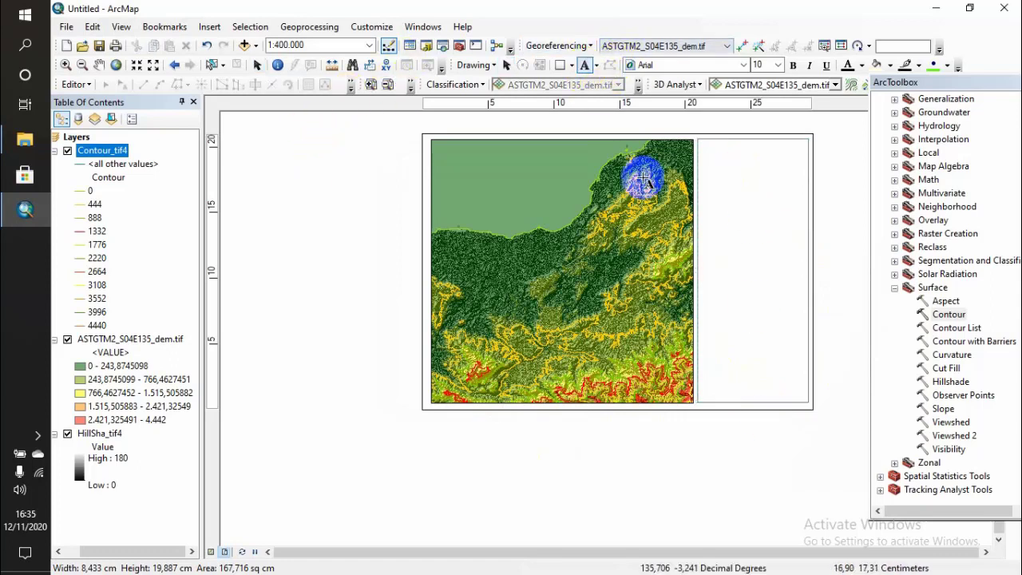
{"action": "left_click", "coordinate": [729, 156]}
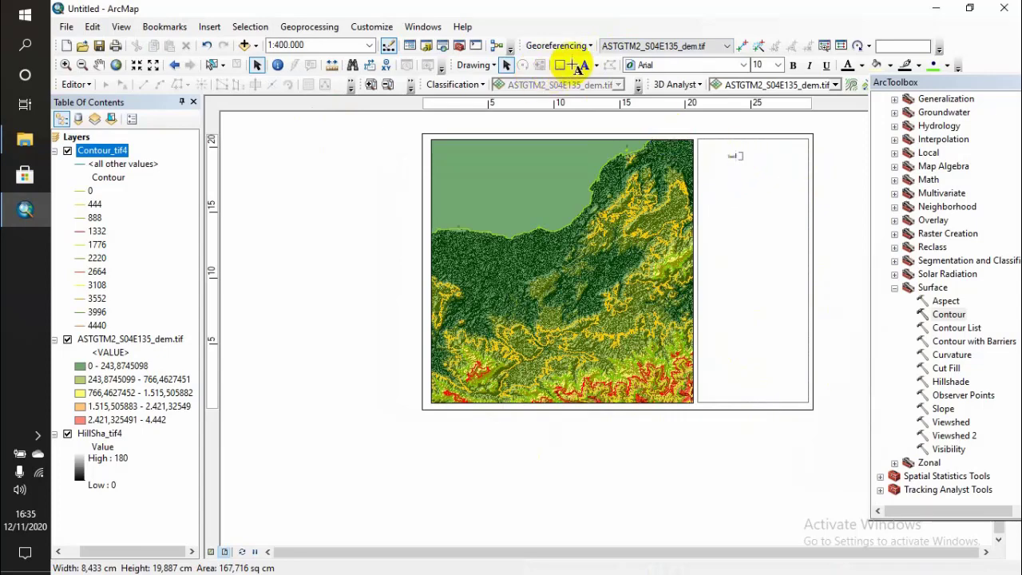
{"action": "double_click", "coordinate": [730, 159]}
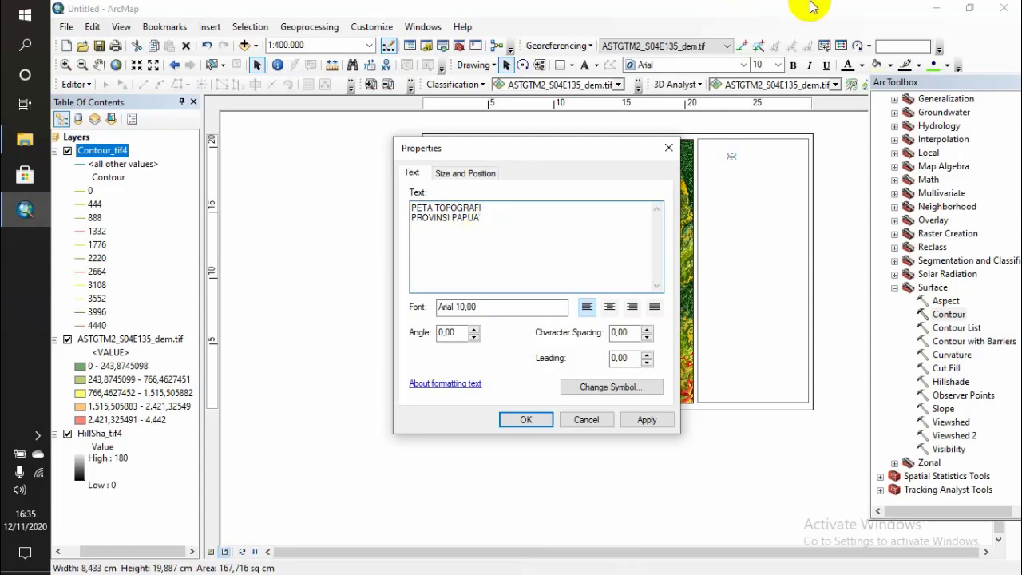
{"action": "left_click", "coordinate": [610, 307]}
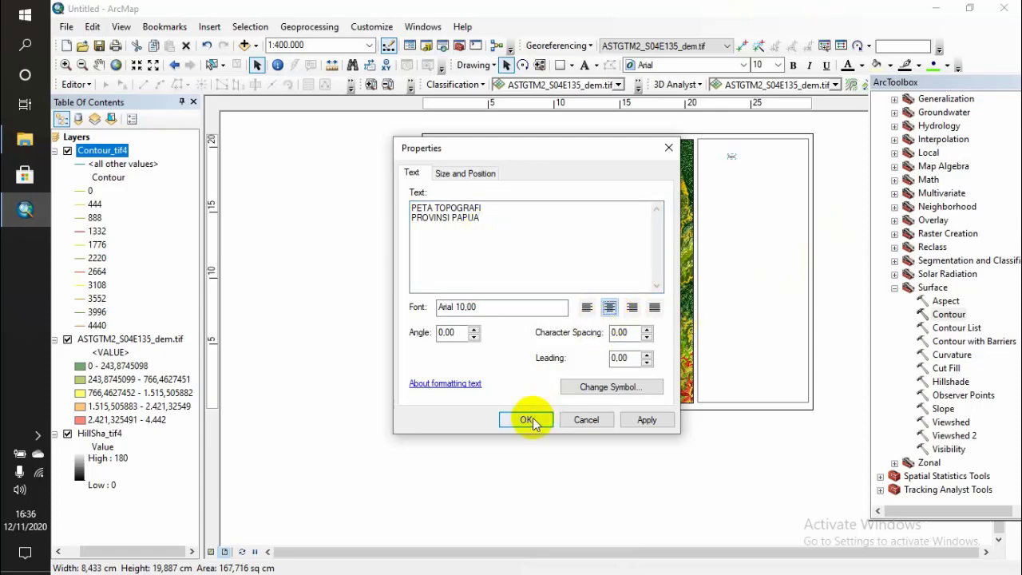
{"action": "left_click", "coordinate": [529, 420]}
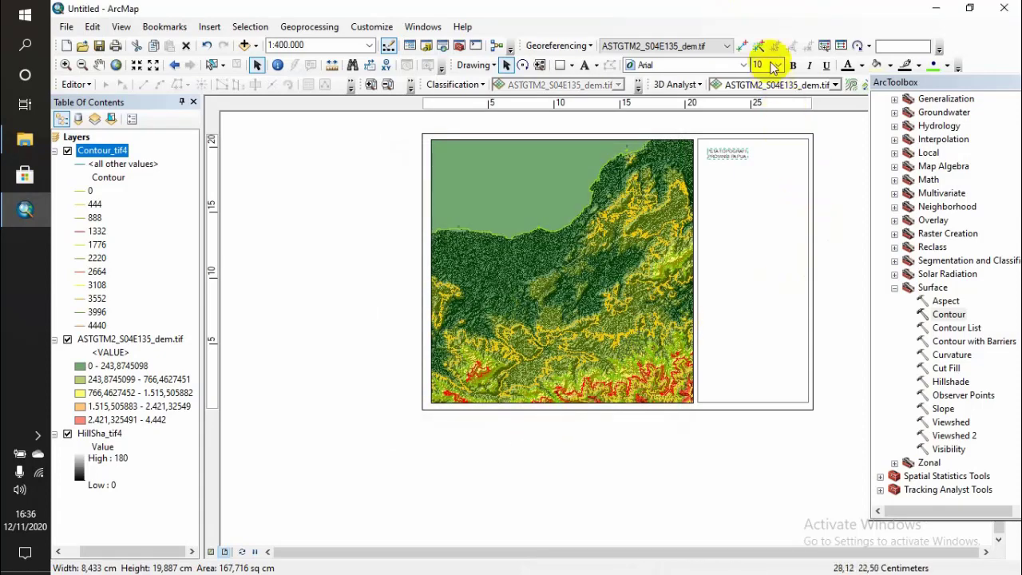
Step: Format the map title in bold Times New Roman at size 14
{"action": "left_click", "coordinate": [703, 67]}
{"action": "type", "text": "Tahoma"}
{"action": "key", "text": "Return"}
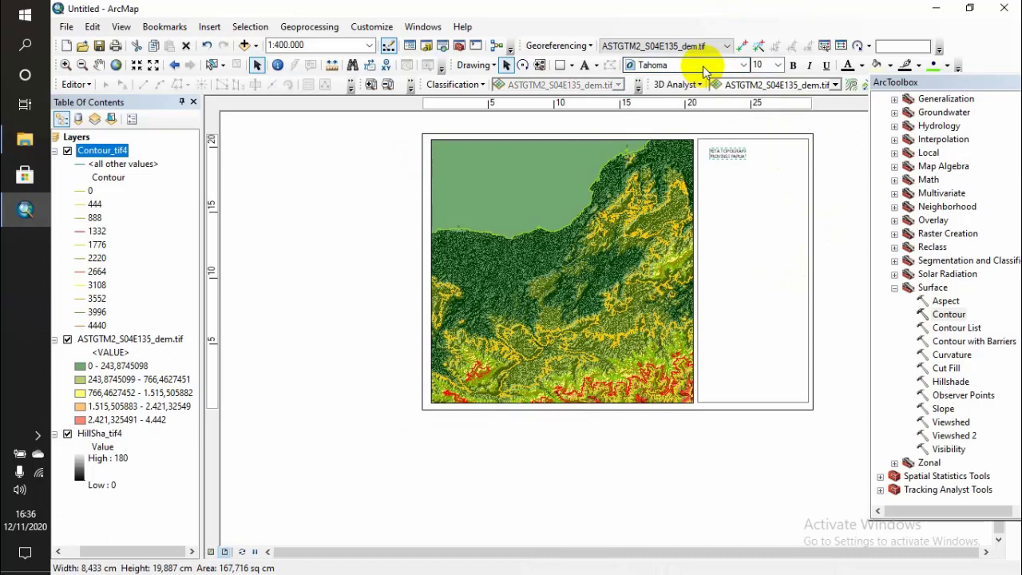
{"action": "left_click", "coordinate": [703, 69]}
{"action": "left_click", "coordinate": [692, 104]}
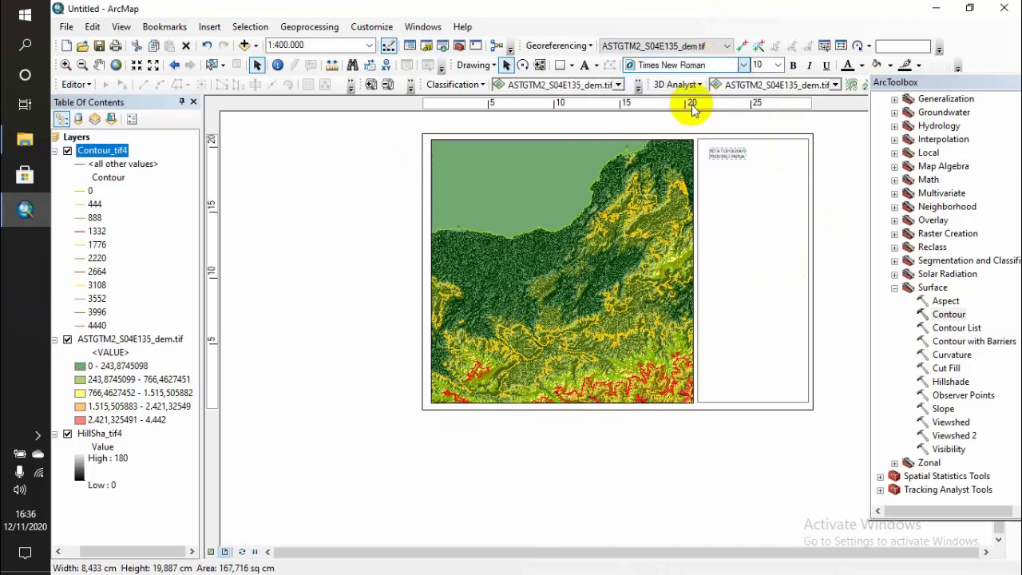
{"action": "left_click", "coordinate": [777, 65]}
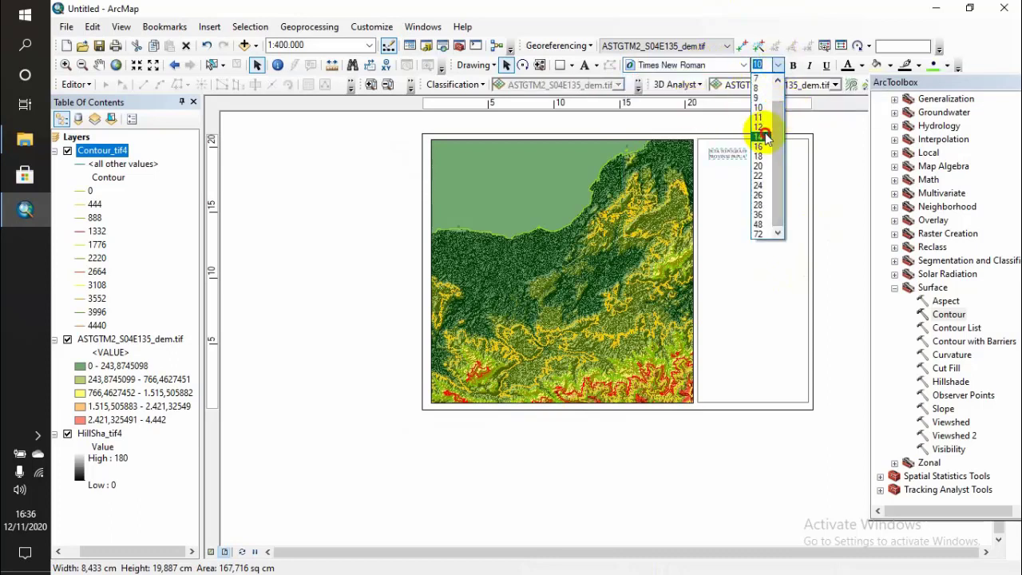
{"action": "left_click", "coordinate": [765, 138]}
{"action": "left_click", "coordinate": [793, 65]}
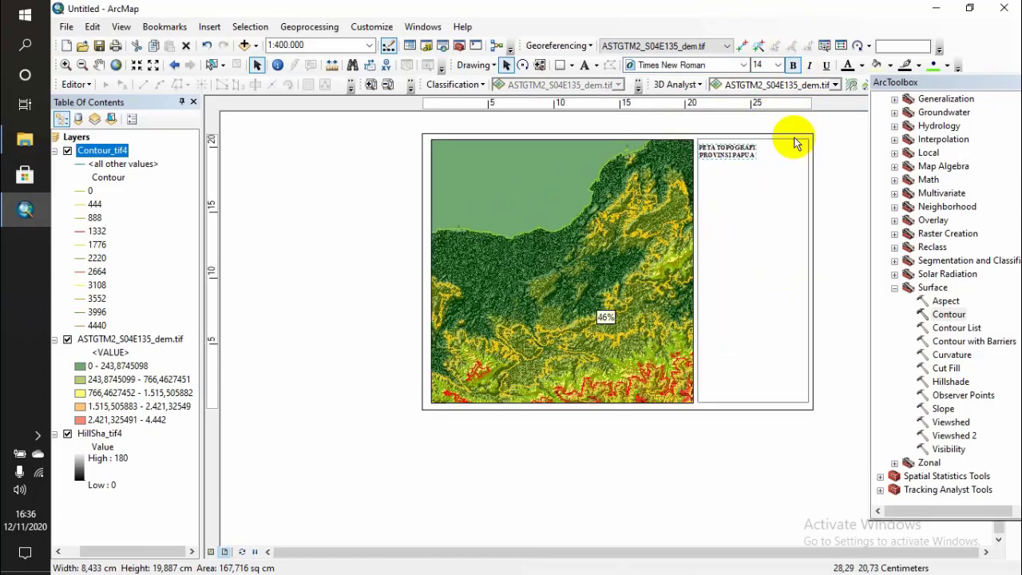
Step: Centre the map title horizontally at the upper edge of the box beside the map
{"action": "left_click", "coordinate": [741, 152]}
{"action": "key", "text": "Delete"}
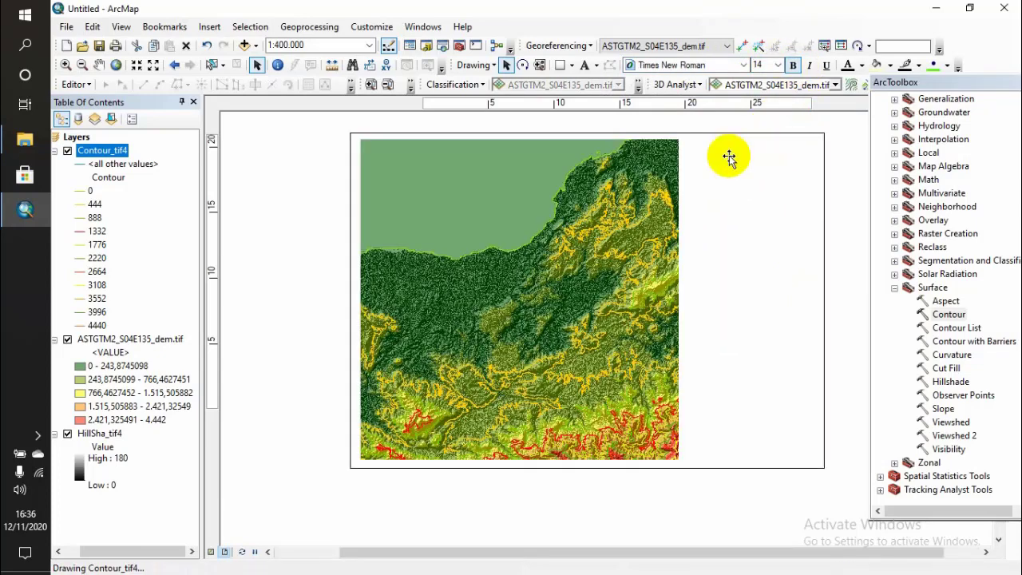
{"action": "left_click_drag", "start_coordinate": [730, 155], "coordinate": [768, 158]}
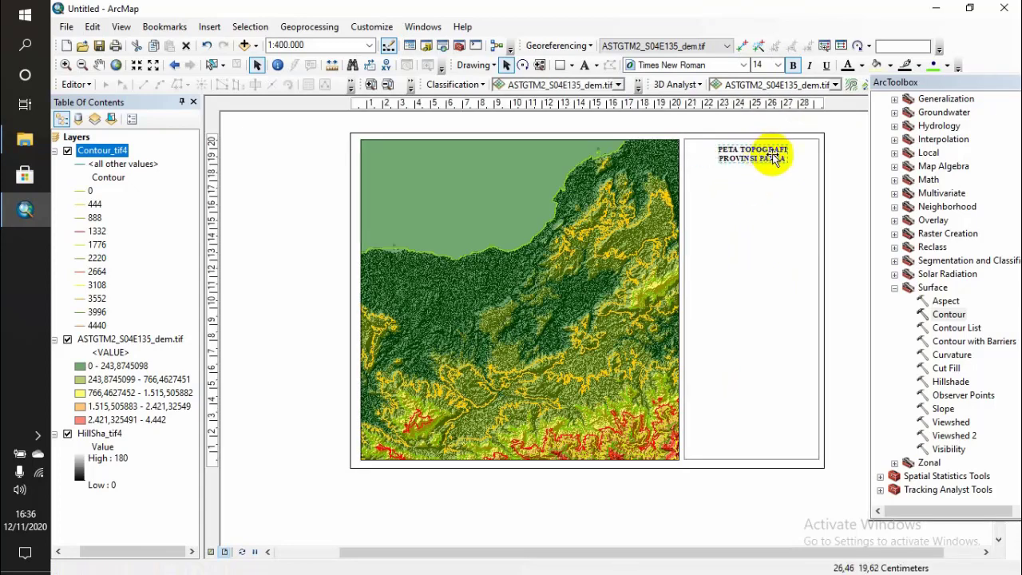
{"action": "left_click", "coordinate": [847, 165]}
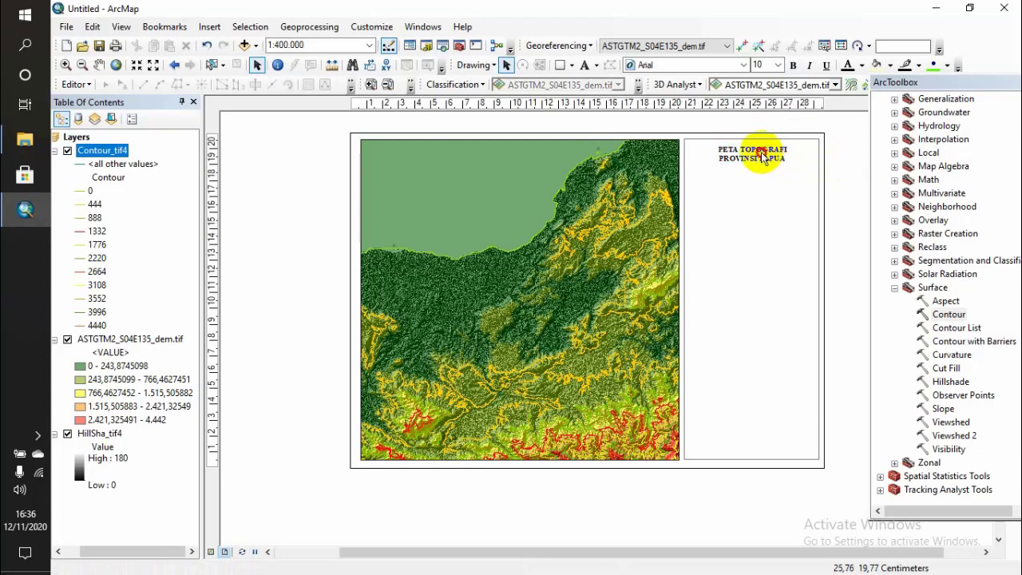
{"action": "left_click", "coordinate": [763, 156]}
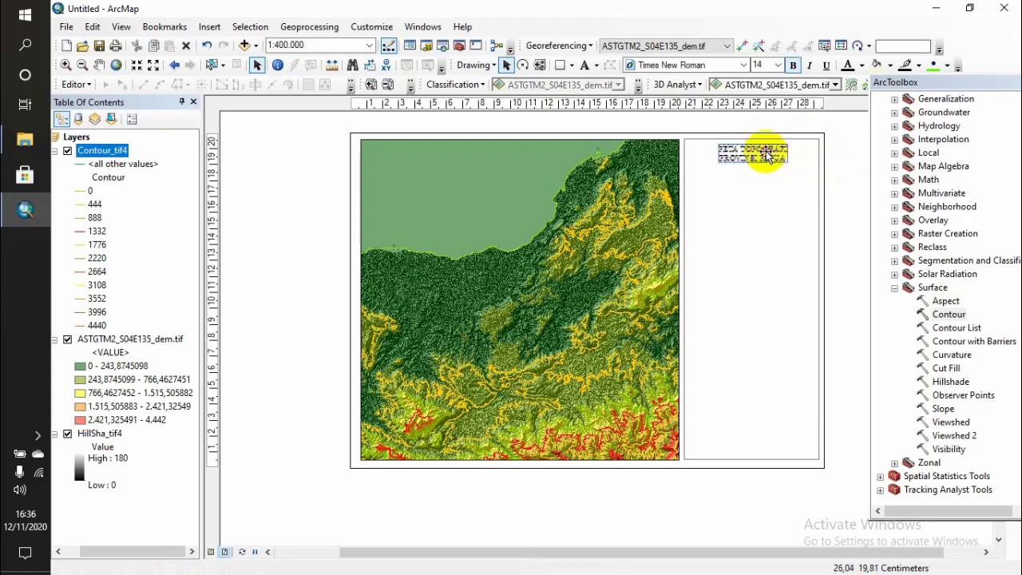
{"action": "left_click", "coordinate": [830, 161]}
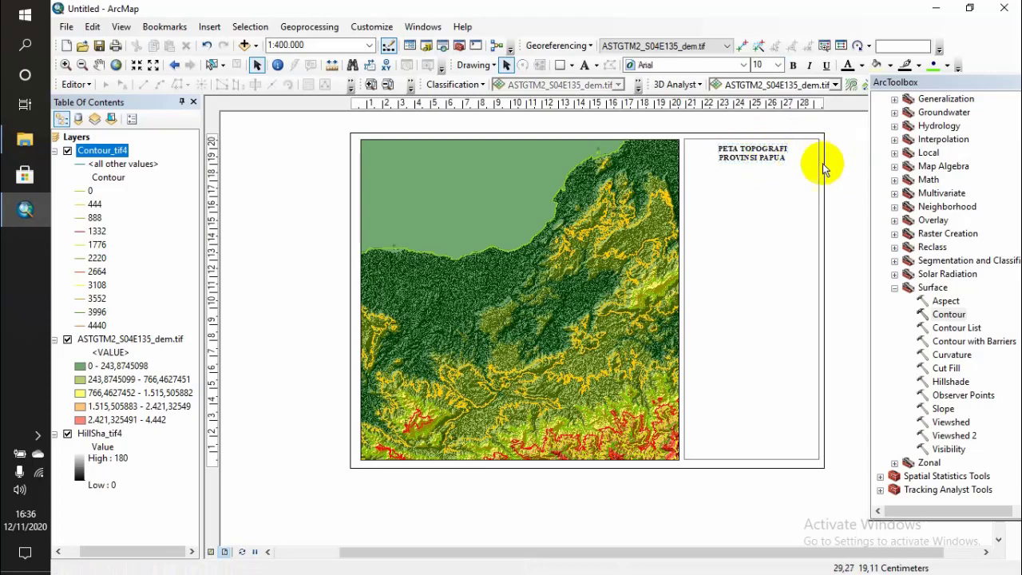
{"action": "left_click", "coordinate": [618, 275]}
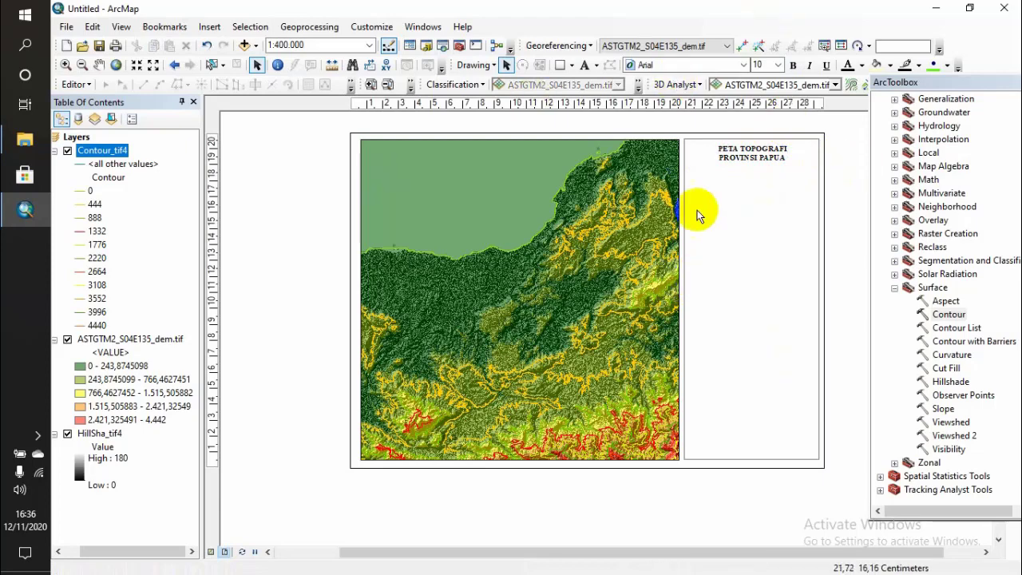
{"action": "left_click", "coordinate": [636, 151]}
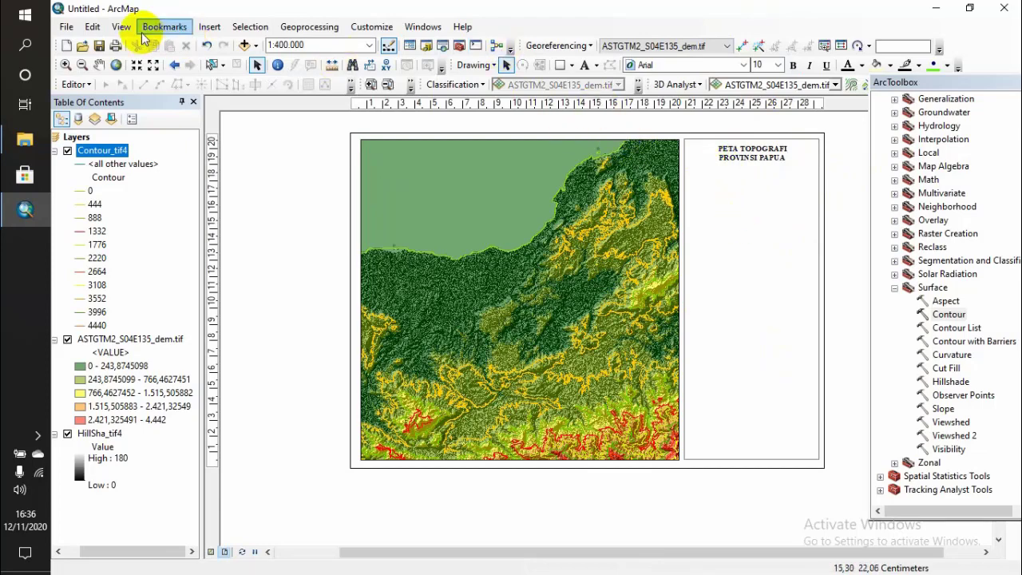
Step: Insert the picture logo undip.jpg from the DATA UNTUK PRAKTIKUM folder into the layout
{"action": "left_click", "coordinate": [92, 28]}
{"action": "mouse_move", "coordinate": [133, 30]}
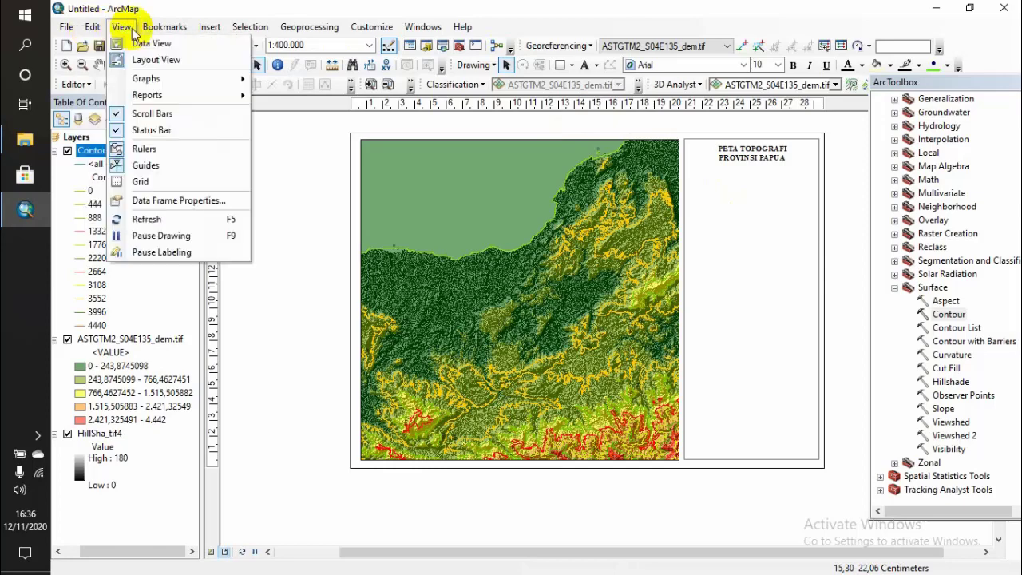
{"action": "mouse_move", "coordinate": [207, 29]}
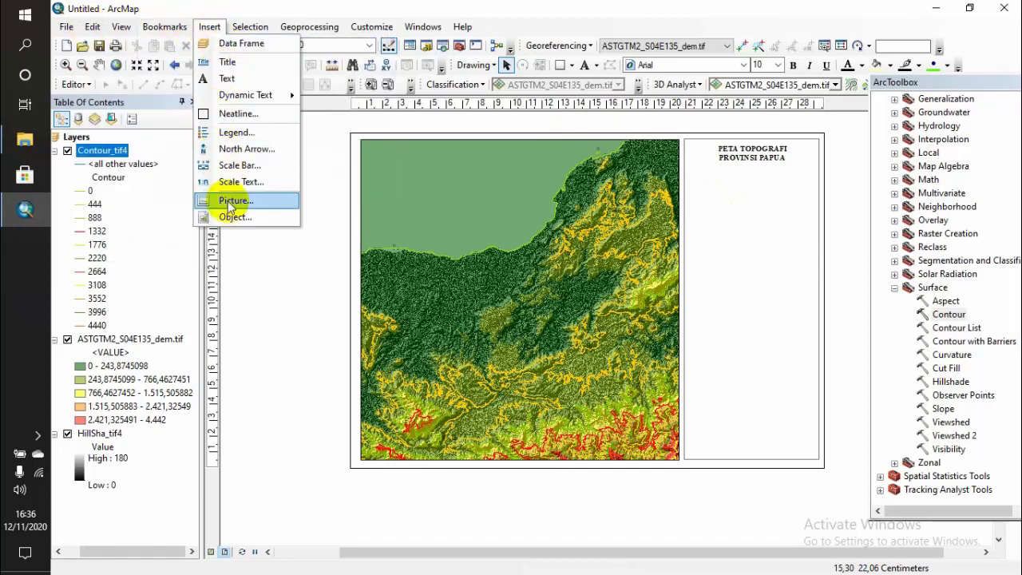
{"action": "left_click", "coordinate": [231, 204]}
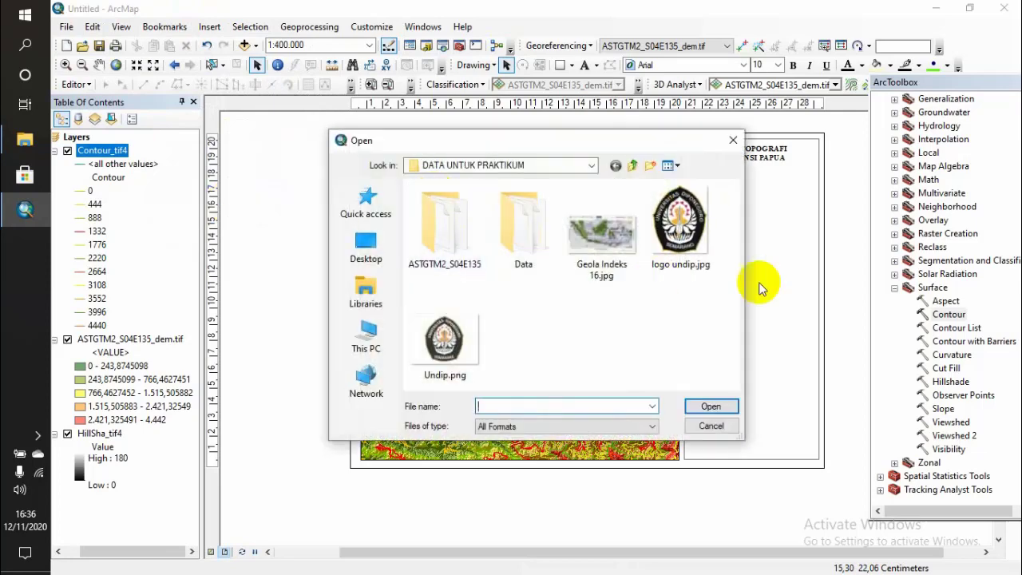
{"action": "double_click", "coordinate": [698, 234]}
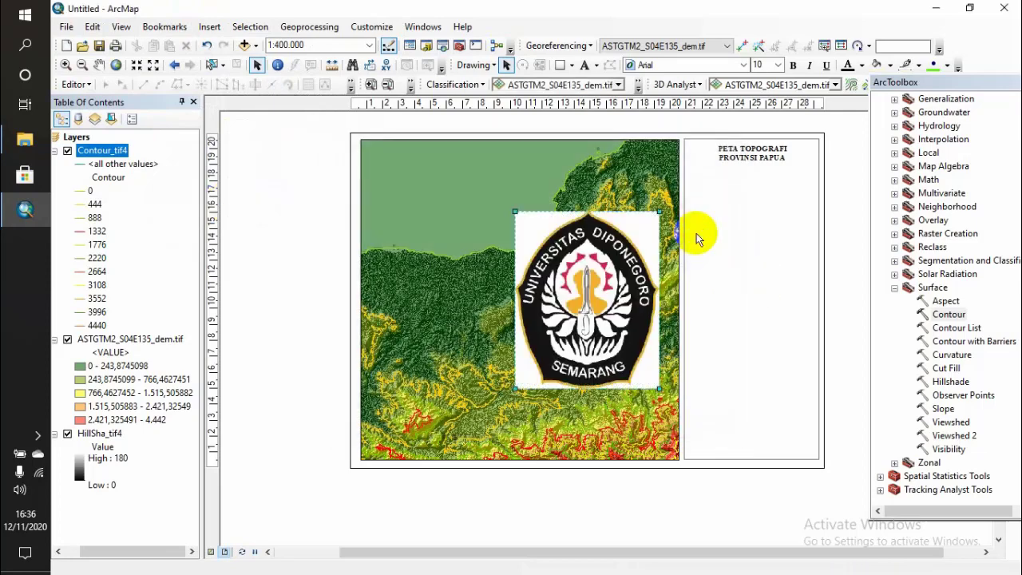
Step: Shrink the university logo to about 2.4 cm wide and centre it directly below the map title in the side box
{"action": "left_click", "coordinate": [587, 321]}
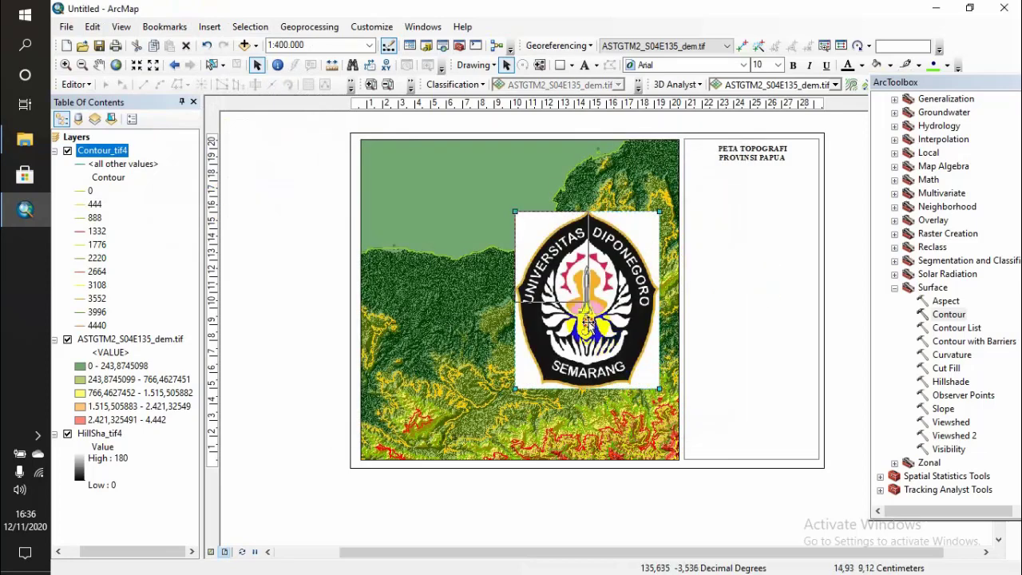
{"action": "left_click_drag", "start_coordinate": [559, 259], "coordinate": [758, 214]}
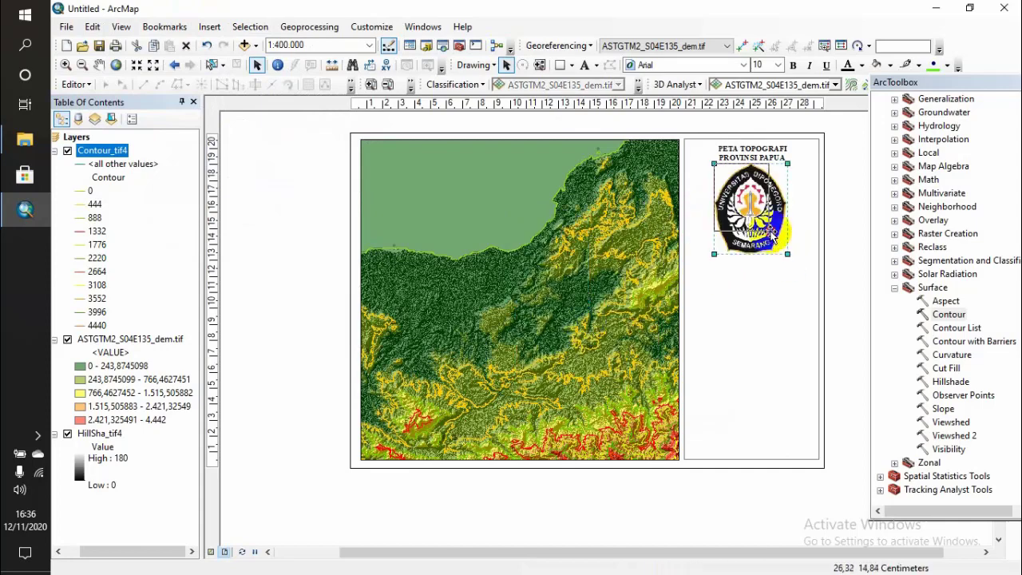
{"action": "left_click_drag", "start_coordinate": [787, 254], "coordinate": [759, 216]}
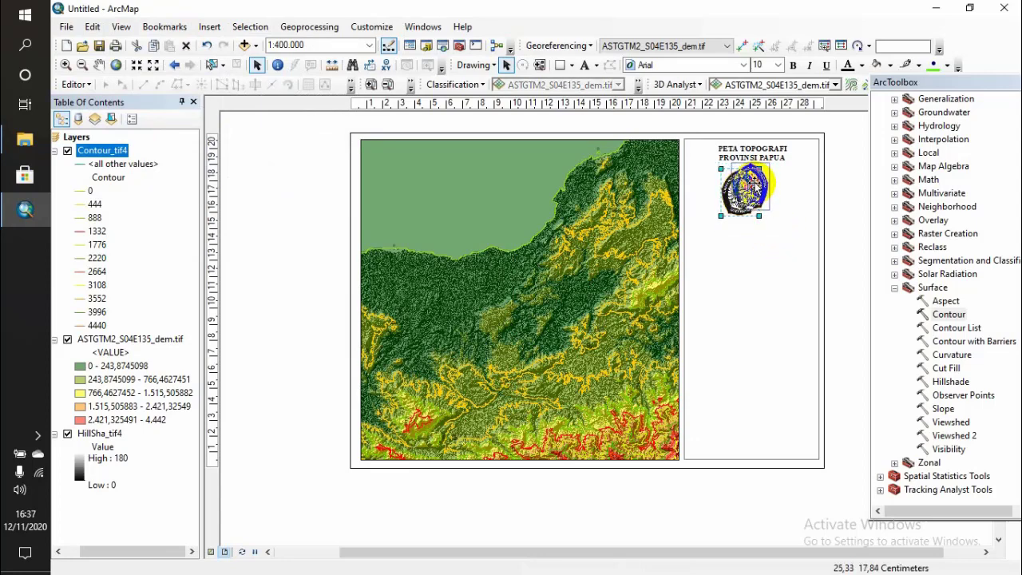
{"action": "left_click_drag", "start_coordinate": [755, 184], "coordinate": [767, 180]}
{"action": "left_click", "coordinate": [836, 197]}
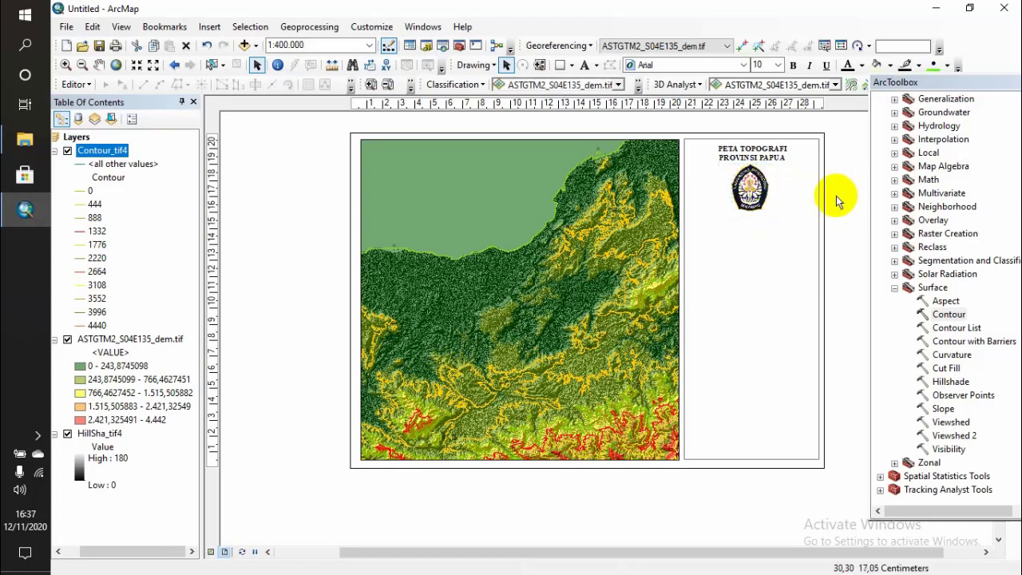
{"action": "left_click", "coordinate": [751, 188]}
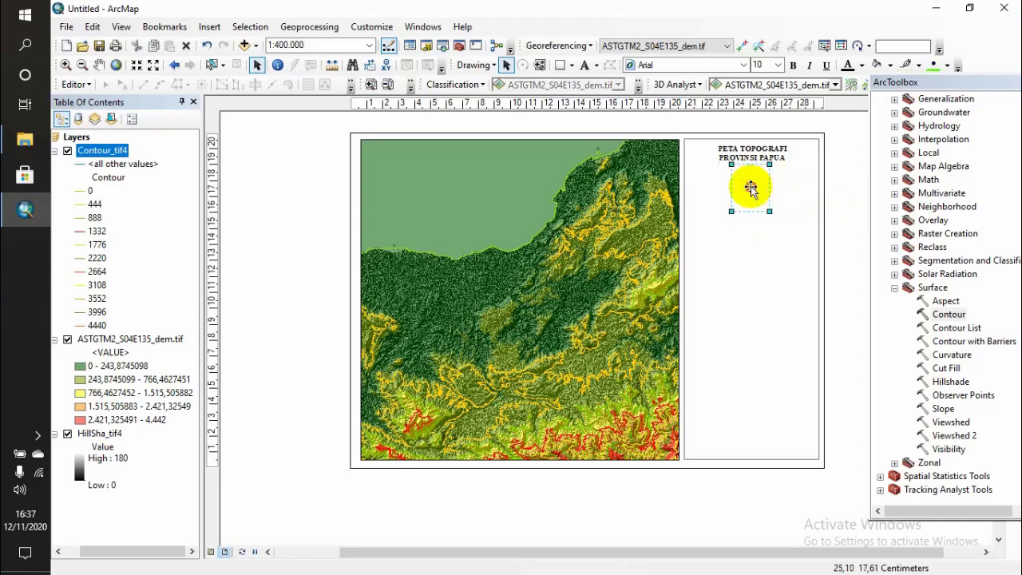
{"action": "left_click", "coordinate": [809, 194]}
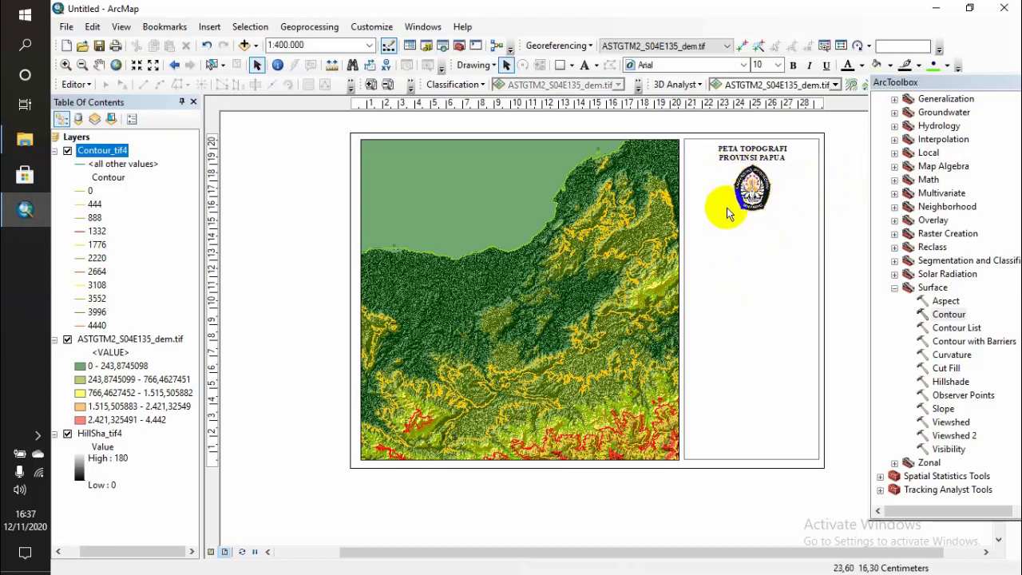
Step: Enlarge the map title to size 16 and shift it slightly down so it sits just above the university logo
{"action": "left_click", "coordinate": [761, 157]}
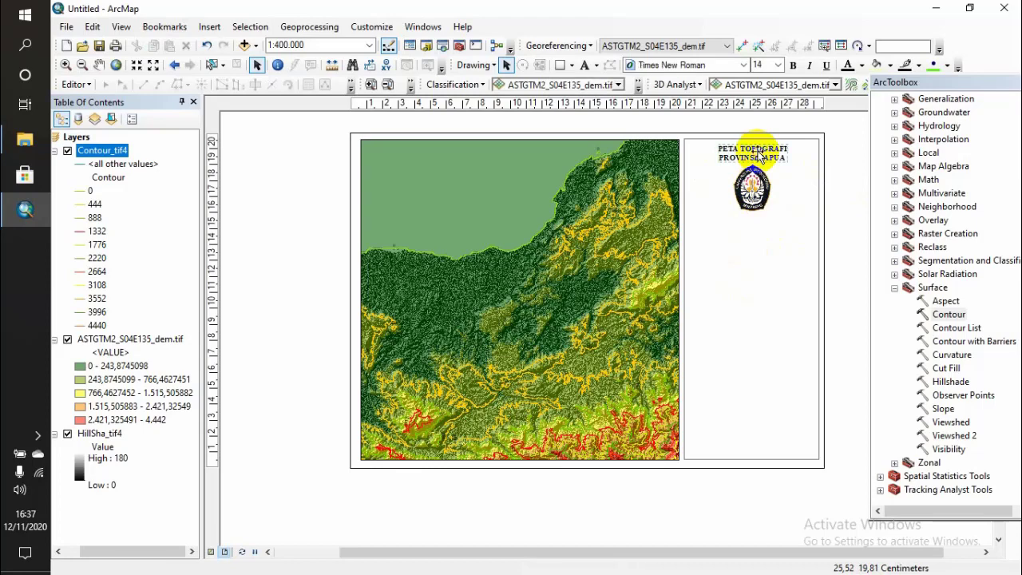
{"action": "left_click", "coordinate": [777, 65]}
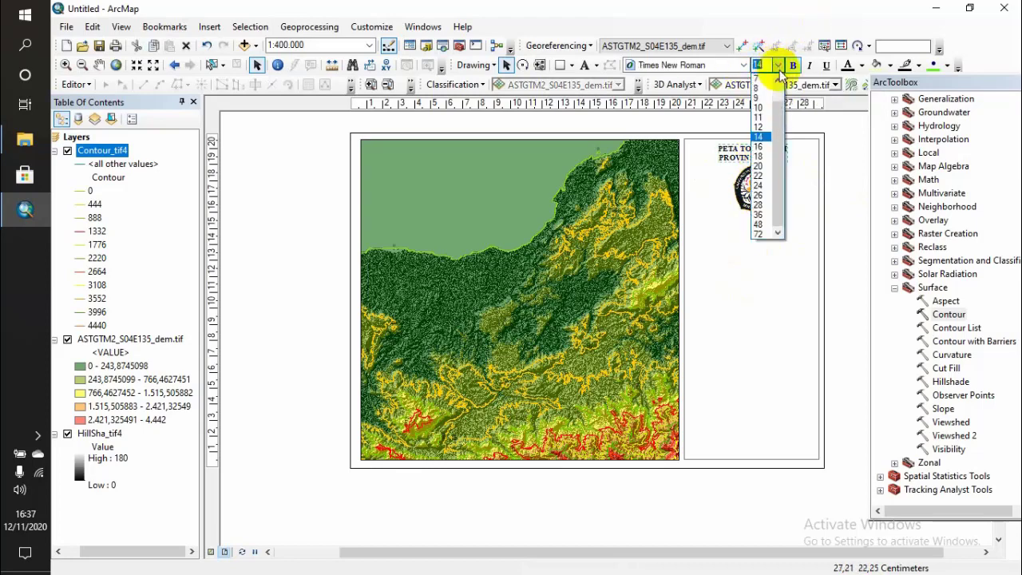
{"action": "left_click", "coordinate": [771, 148]}
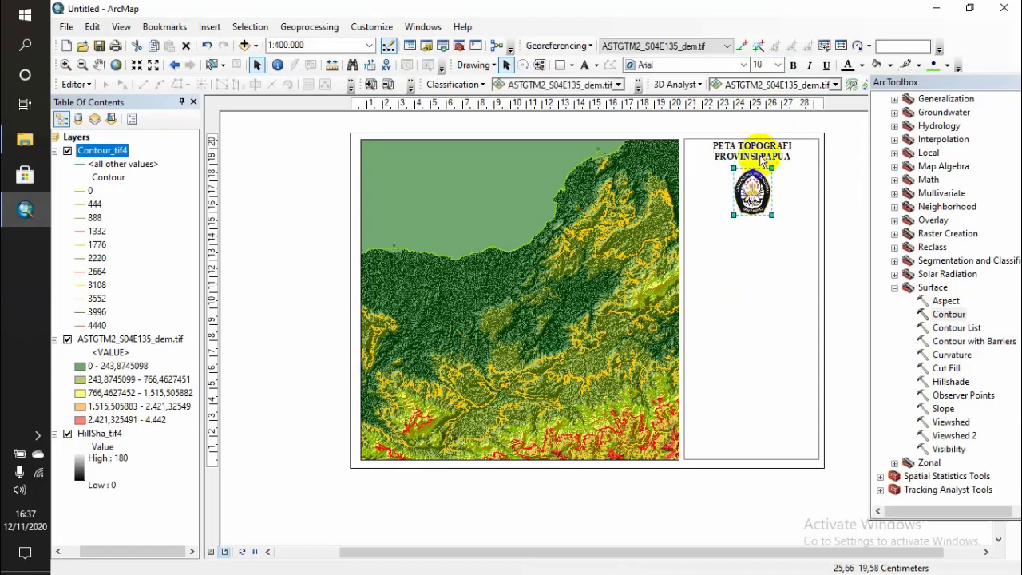
{"action": "left_click_drag", "start_coordinate": [762, 152], "coordinate": [762, 155]}
{"action": "left_click", "coordinate": [755, 195]}
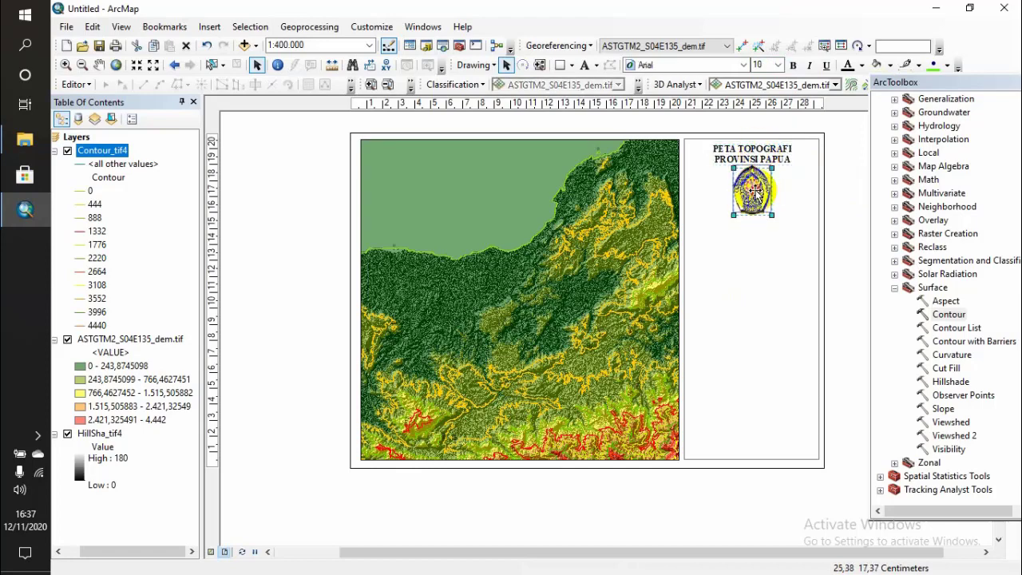
{"action": "left_click", "coordinate": [834, 190]}
{"action": "left_click", "coordinate": [724, 208]}
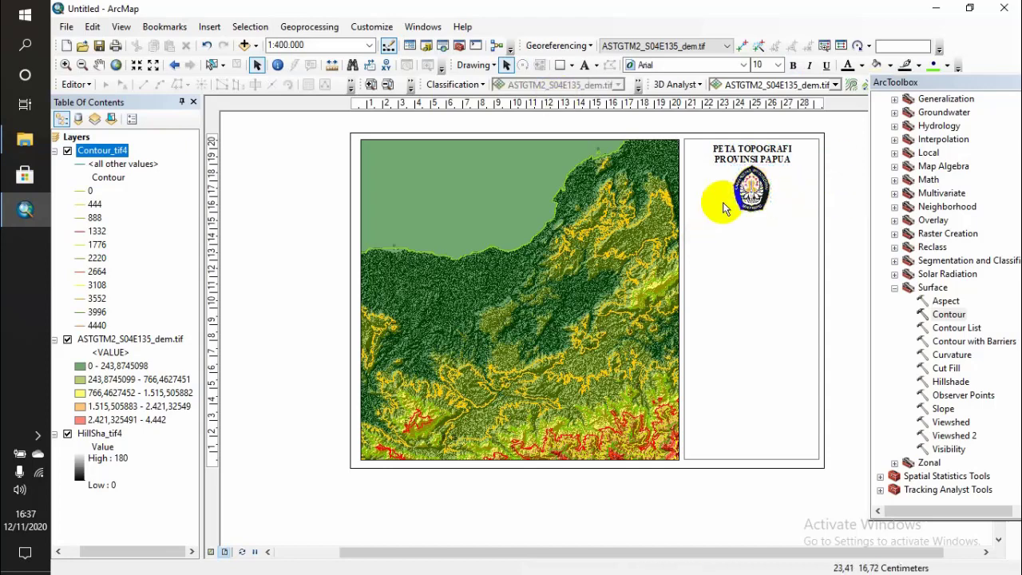
{"action": "left_click", "coordinate": [763, 152]}
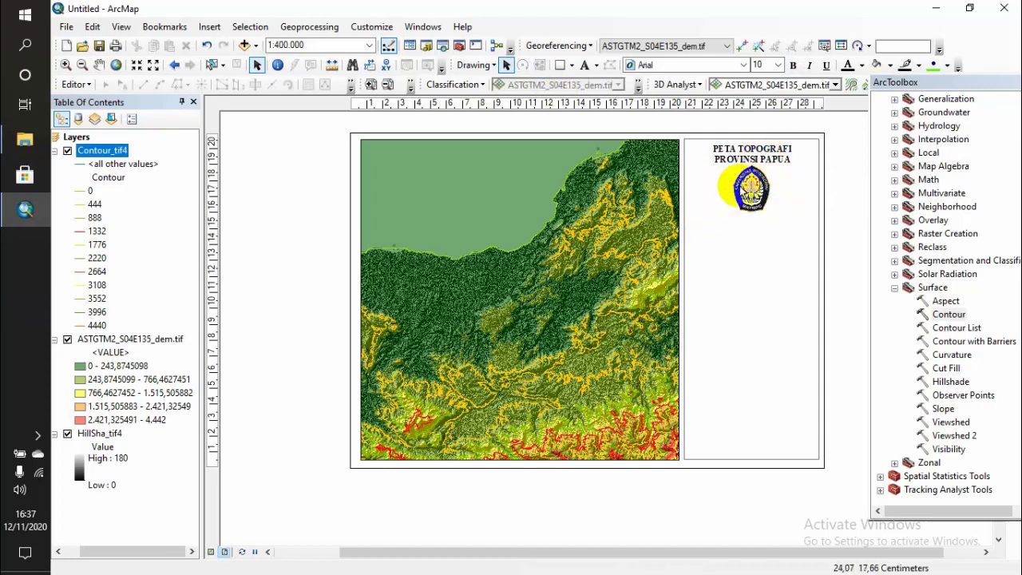
Step: Start inserting an Alternating Scale Bar 2 with Kilometers as division units and the unit label positioned below center
{"action": "left_click", "coordinate": [207, 29]}
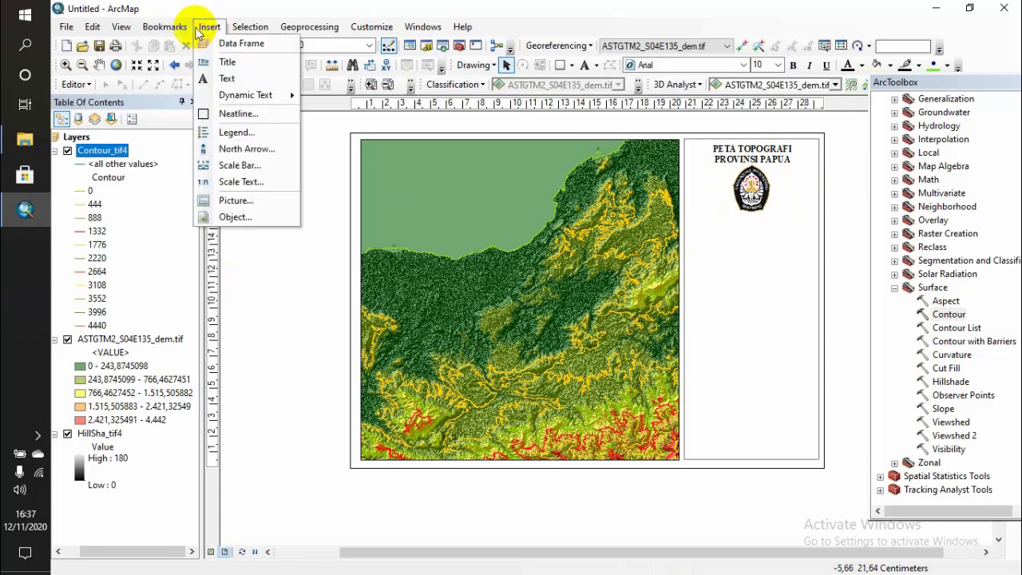
{"action": "left_click", "coordinate": [240, 166]}
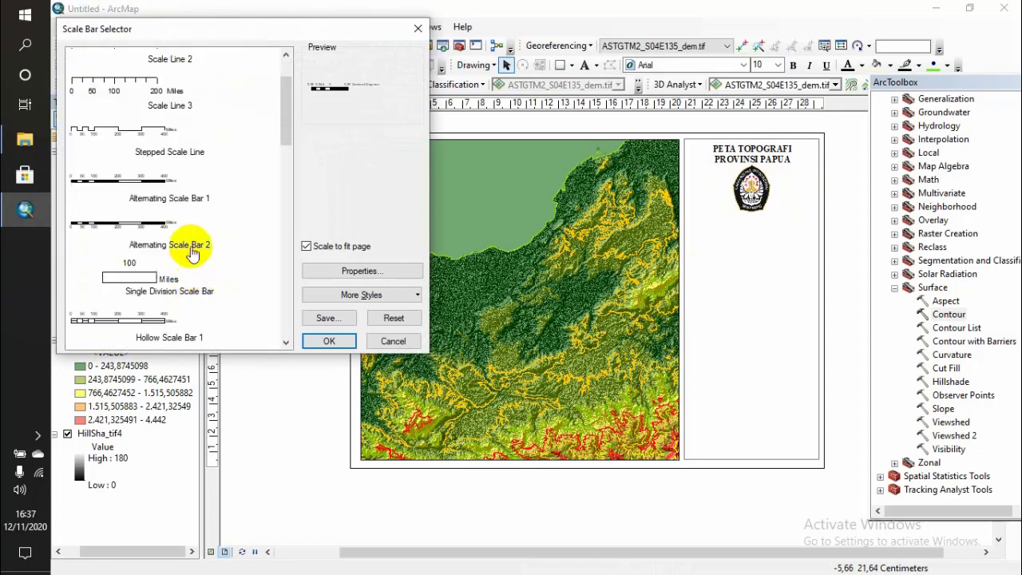
{"action": "left_click", "coordinate": [192, 252]}
{"action": "left_click", "coordinate": [391, 271]}
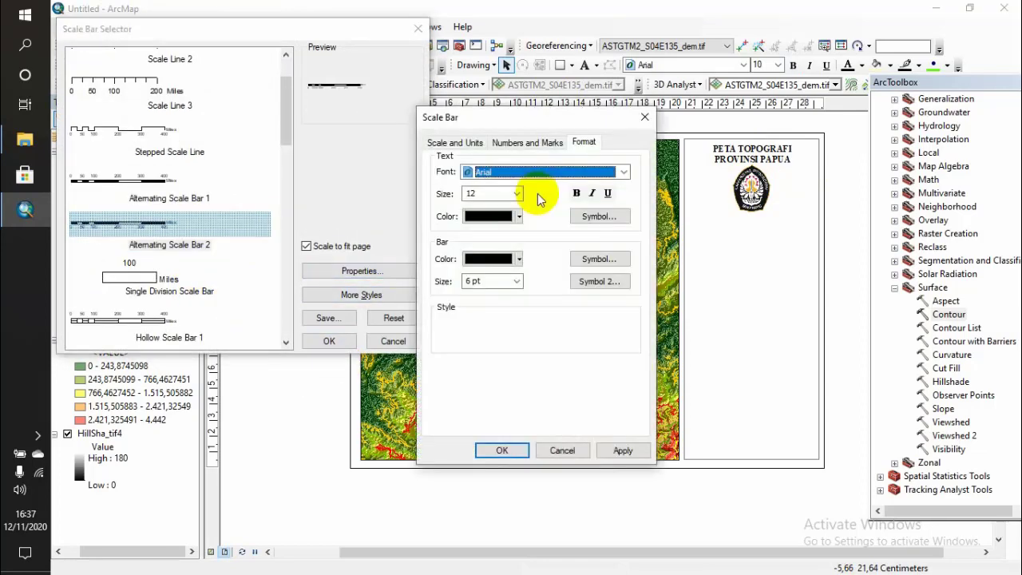
{"action": "left_click", "coordinate": [454, 143]}
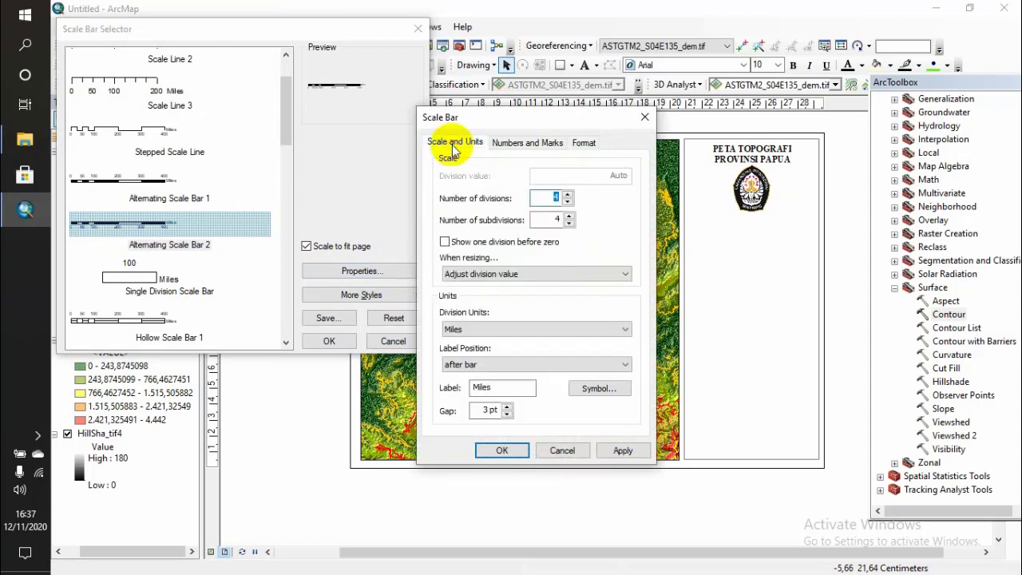
{"action": "left_click", "coordinate": [481, 330]}
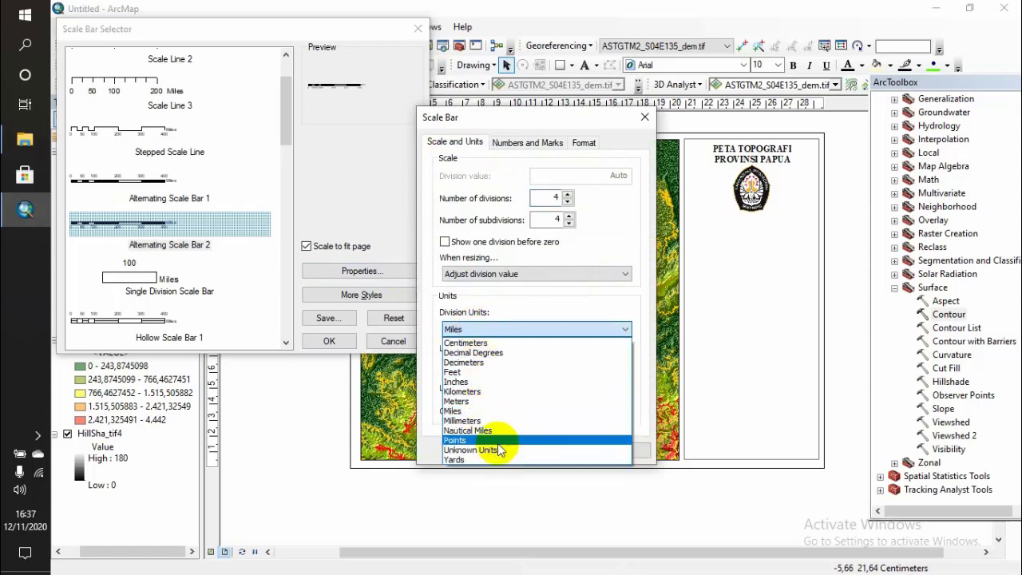
{"action": "left_click", "coordinate": [493, 391]}
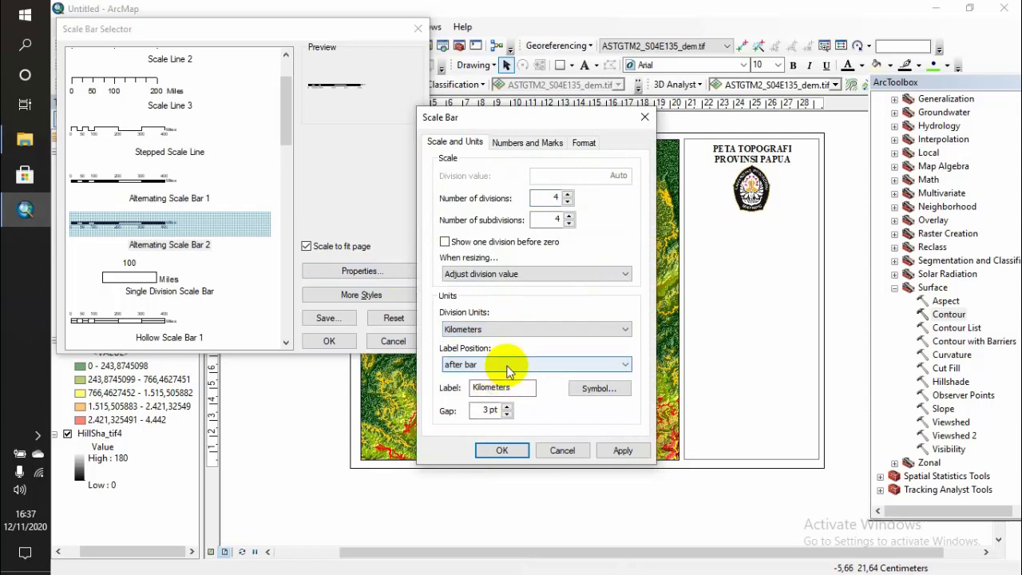
{"action": "left_click", "coordinate": [509, 366]}
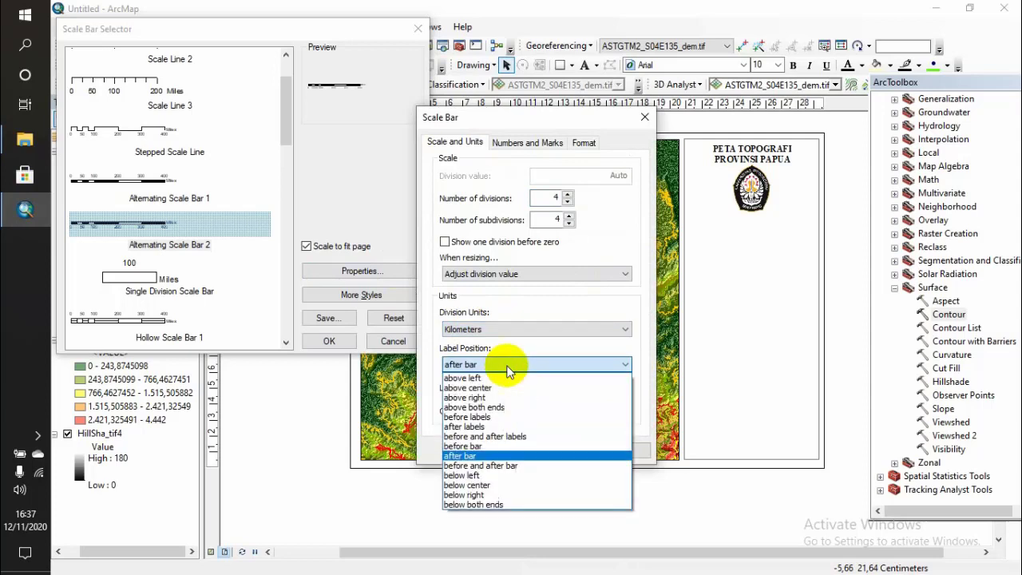
{"action": "left_click", "coordinate": [482, 484]}
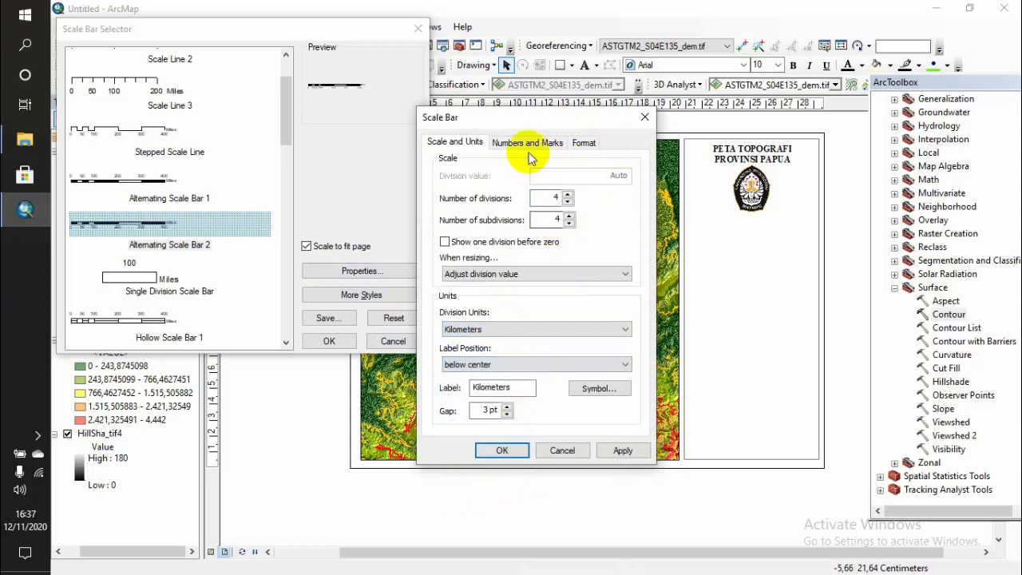
Step: Set the scale bar text to Times New Roman size 10 and add the scale bar to the layout
{"action": "left_click", "coordinate": [582, 142]}
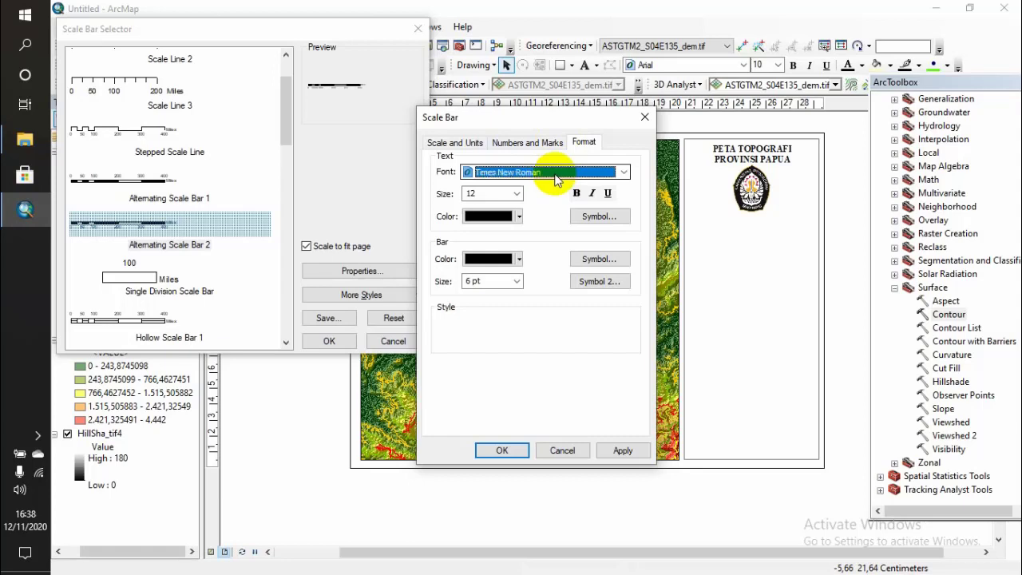
{"action": "left_click", "coordinate": [518, 195]}
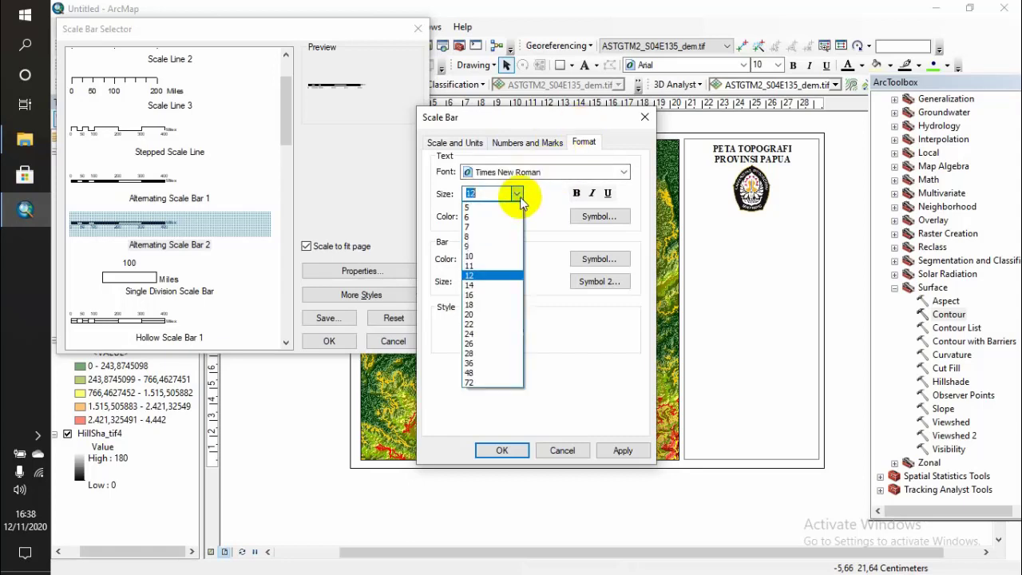
{"action": "left_click", "coordinate": [491, 255]}
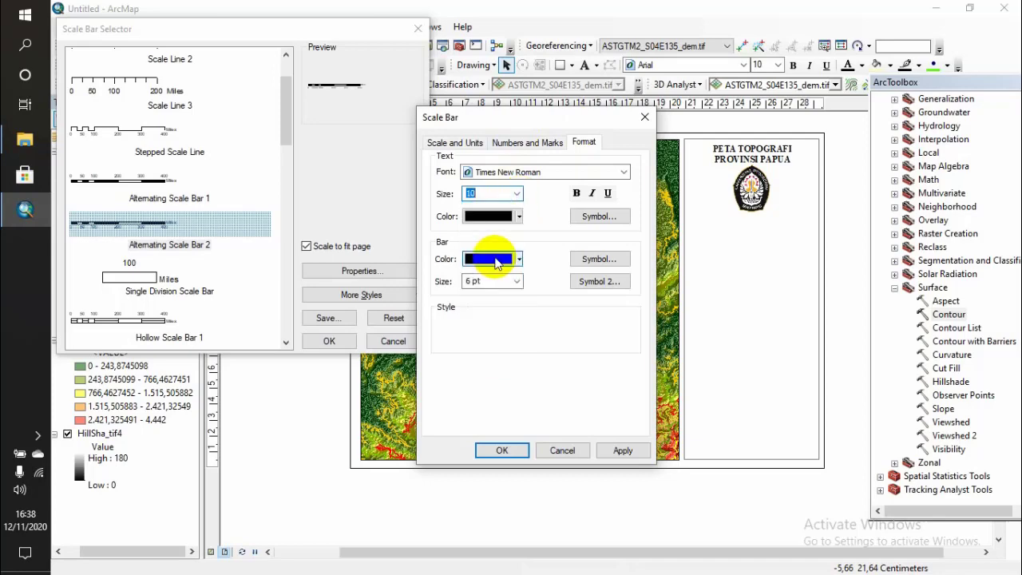
{"action": "left_click", "coordinate": [502, 451]}
{"action": "left_click", "coordinate": [329, 341]}
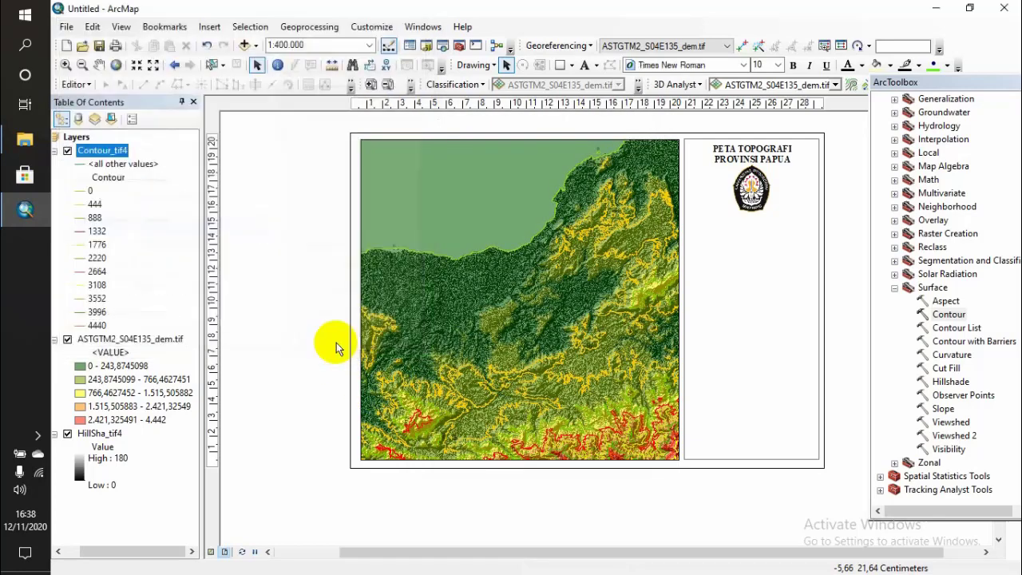
Step: Move the scale bar into the side box directly below the university logo
{"action": "left_click_drag", "start_coordinate": [675, 326], "coordinate": [804, 226]}
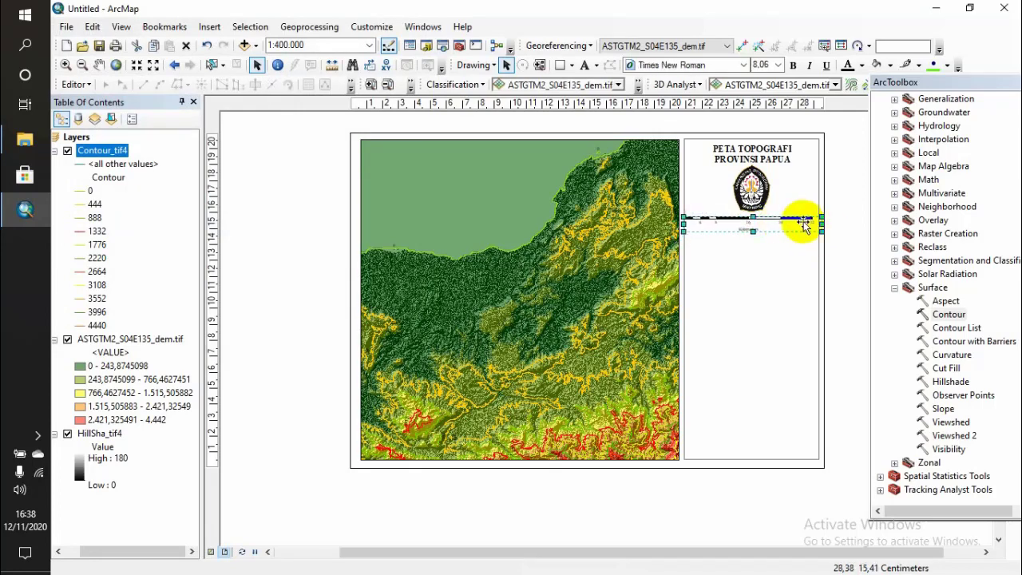
{"action": "scroll", "coordinate": [808, 224], "scroll_direction": "up", "scroll_amount": 1}
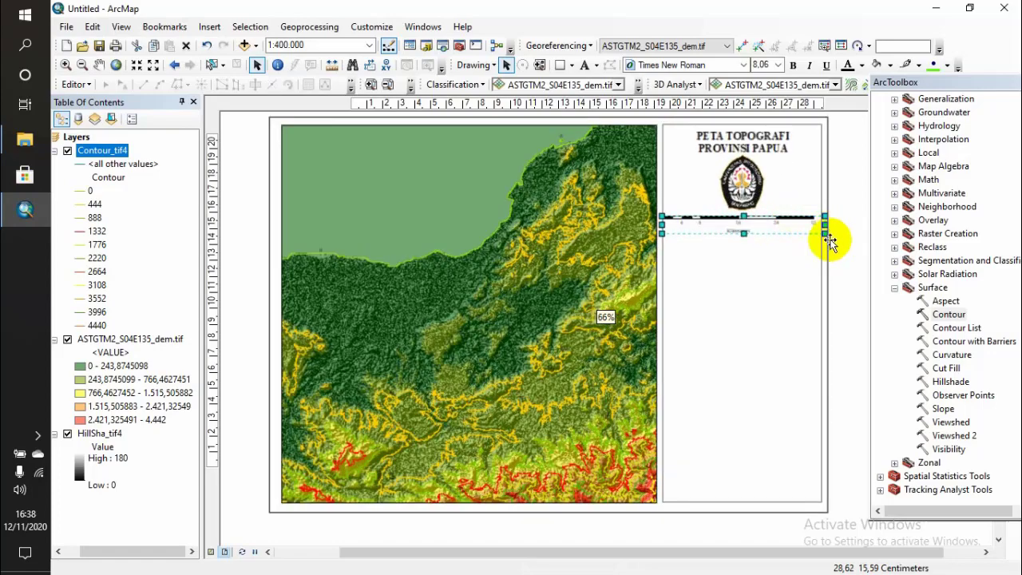
{"action": "scroll", "coordinate": [816, 218], "scroll_direction": "up", "scroll_amount": 1}
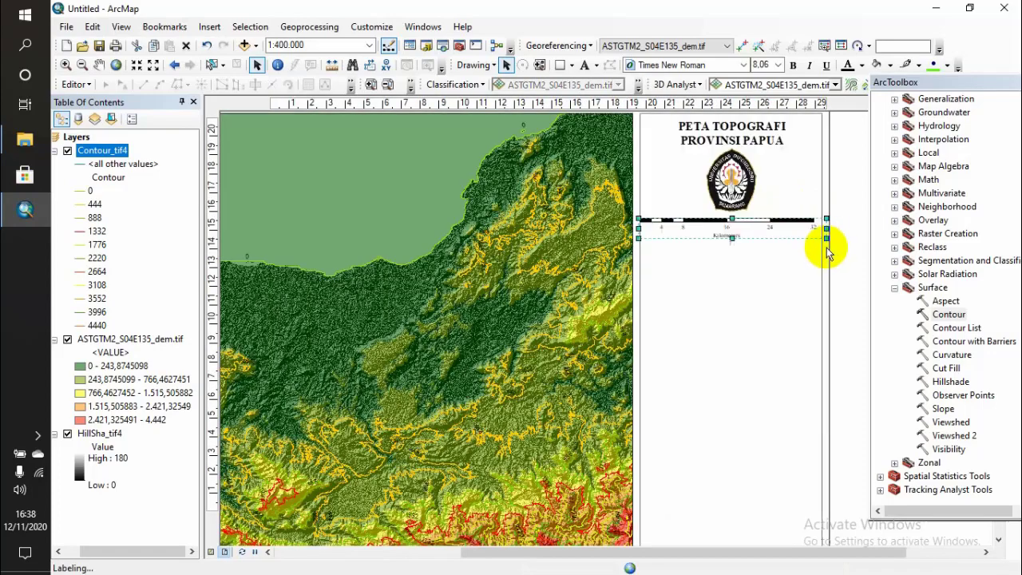
{"action": "left_click", "coordinate": [799, 220]}
{"action": "mouse_move", "coordinate": [799, 220]}
{"action": "left_mouse_down"}
{"action": "mouse_move", "coordinate": [833, 235]}
{"action": "mouse_move", "coordinate": [849, 206]}
{"action": "mouse_move", "coordinate": [803, 219]}
{"action": "left_mouse_up"}
{"action": "left_click", "coordinate": [767, 221]}
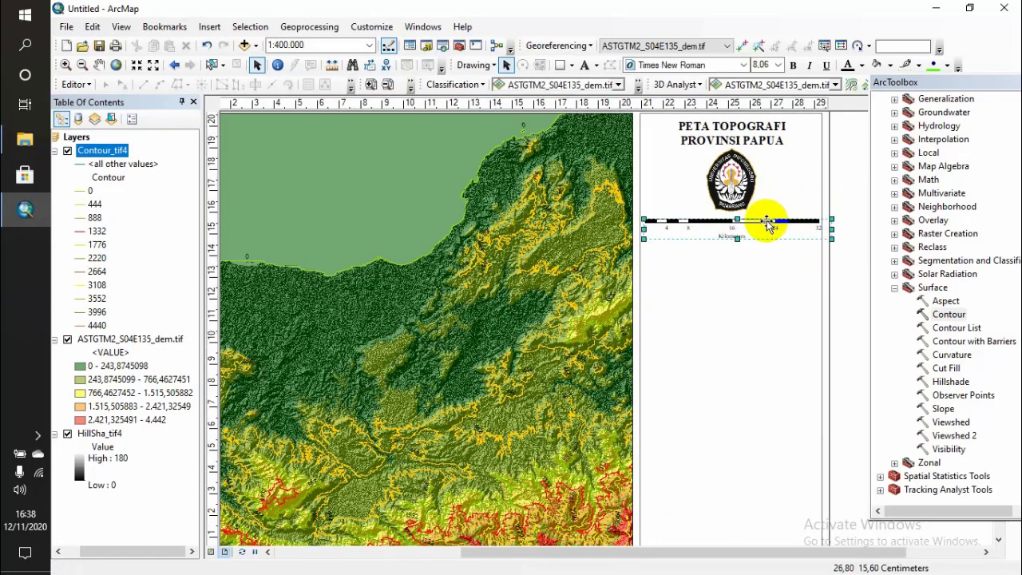
Step: Shrink the scale bar to about 7.7 cm wide and centre it below the logo within the side box
{"action": "double_click", "coordinate": [765, 218]}
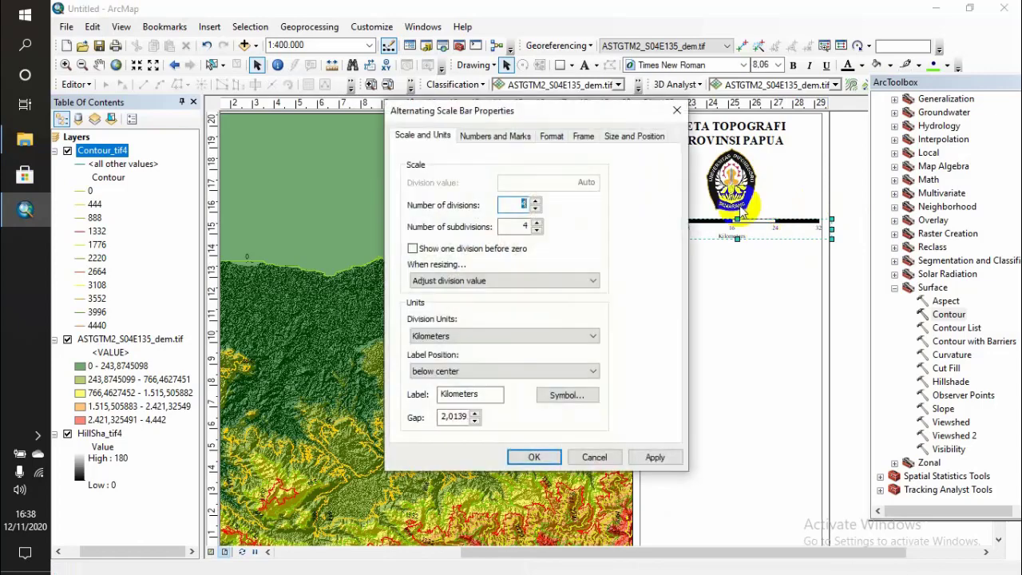
{"action": "left_click", "coordinate": [659, 106]}
{"action": "left_click_drag", "start_coordinate": [831, 237], "coordinate": [779, 215]}
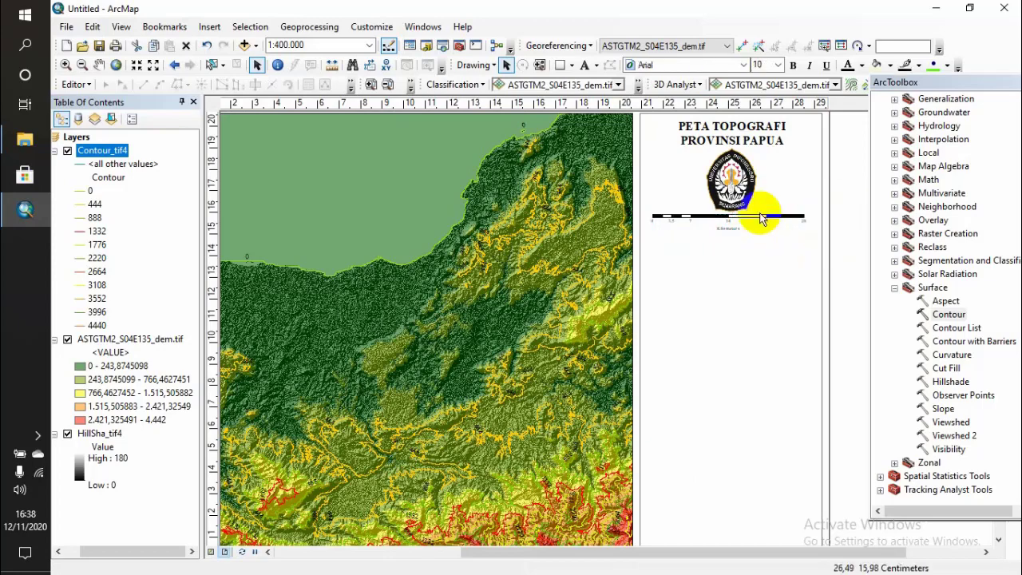
{"action": "left_click", "coordinate": [764, 220]}
{"action": "left_click", "coordinate": [834, 206]}
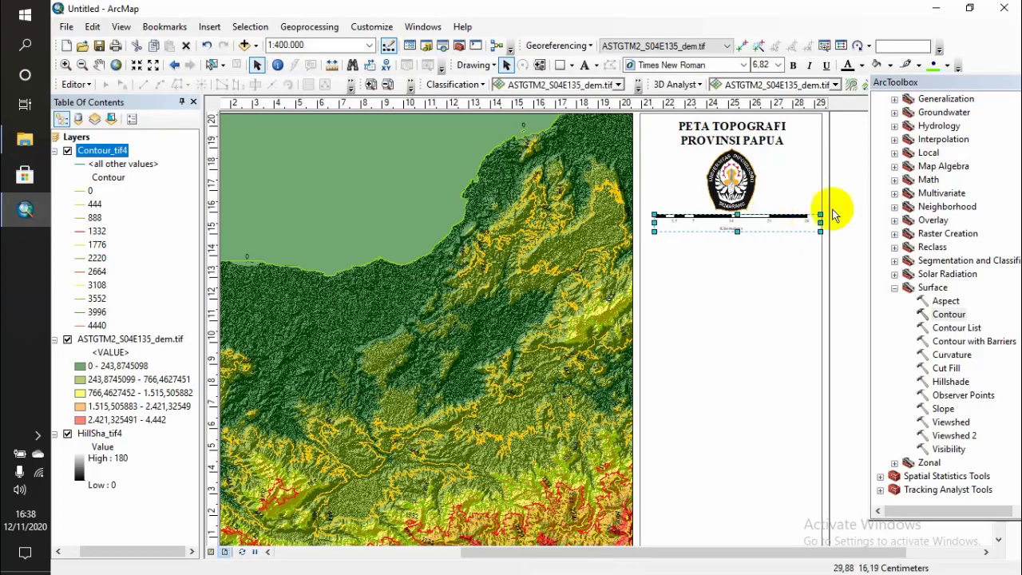
{"action": "scroll", "coordinate": [795, 226], "scroll_direction": "up", "scroll_amount": 1}
{"action": "scroll", "coordinate": [795, 226], "scroll_direction": "down", "scroll_amount": 2}
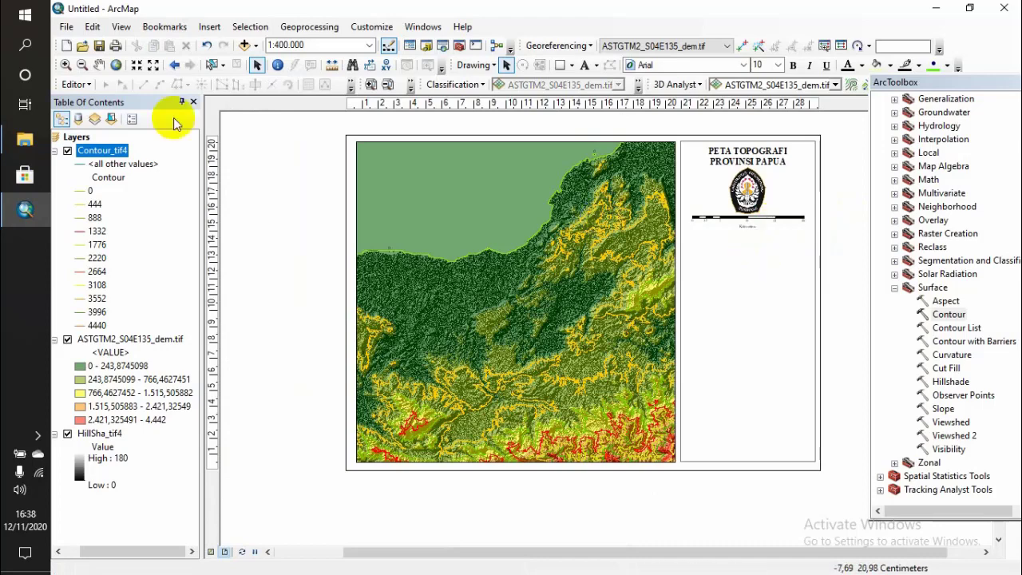
Step: Start a legend and remove Contour_tif4 and HillSha_tif4 from its items, keeping only ASTGTM2_S04E135_dem.tif
{"action": "left_click", "coordinate": [214, 29]}
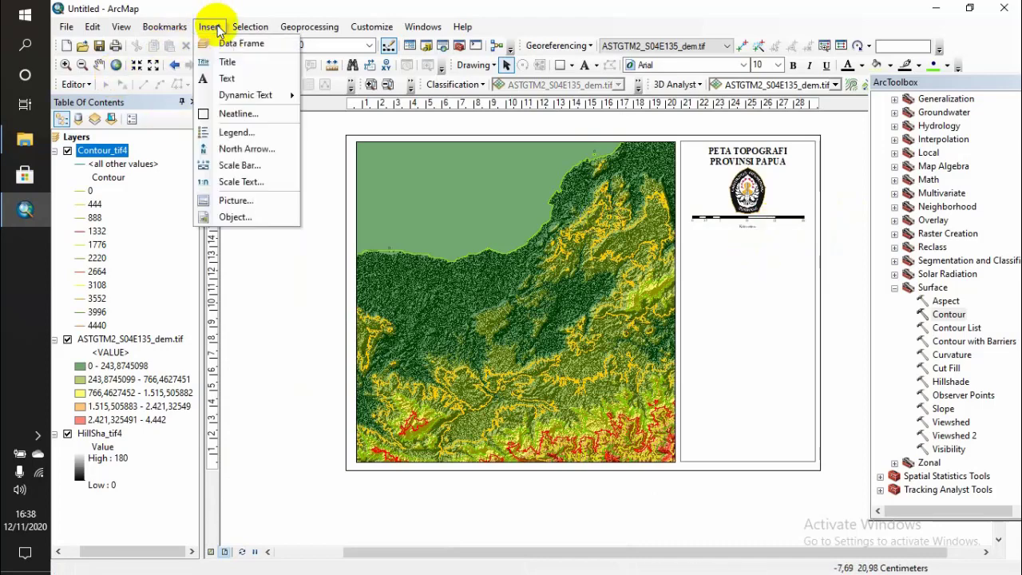
{"action": "left_click", "coordinate": [240, 133]}
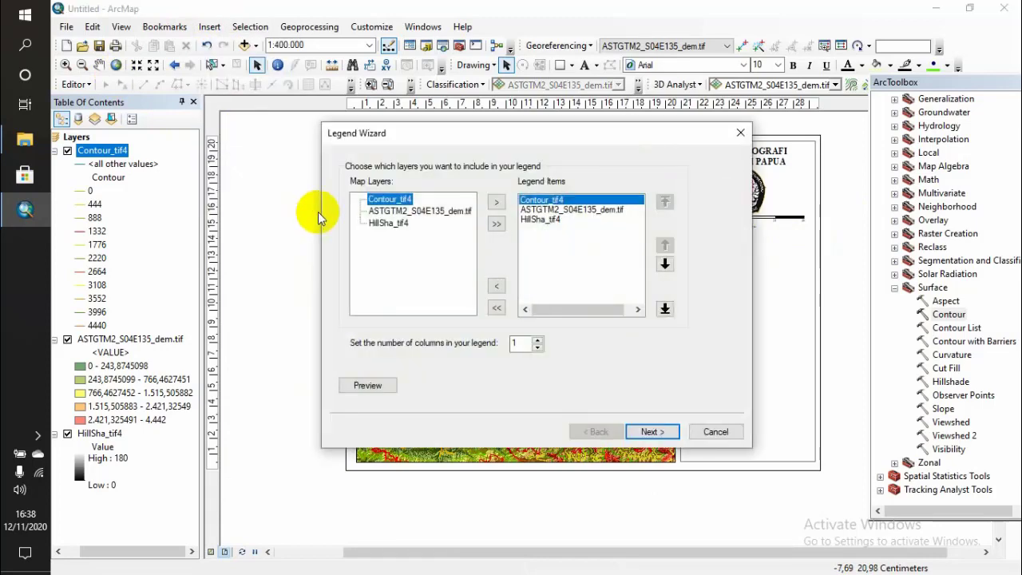
{"action": "left_click_drag", "start_coordinate": [558, 210], "coordinate": [559, 221]}
{"action": "left_click", "coordinate": [558, 200]}
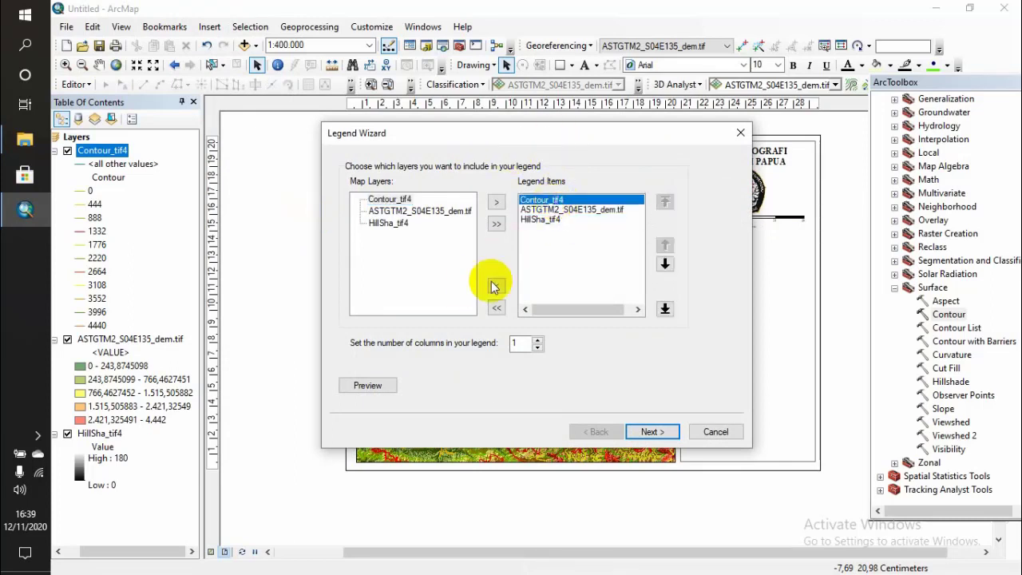
{"action": "left_click", "coordinate": [495, 286]}
{"action": "left_click", "coordinate": [573, 210]}
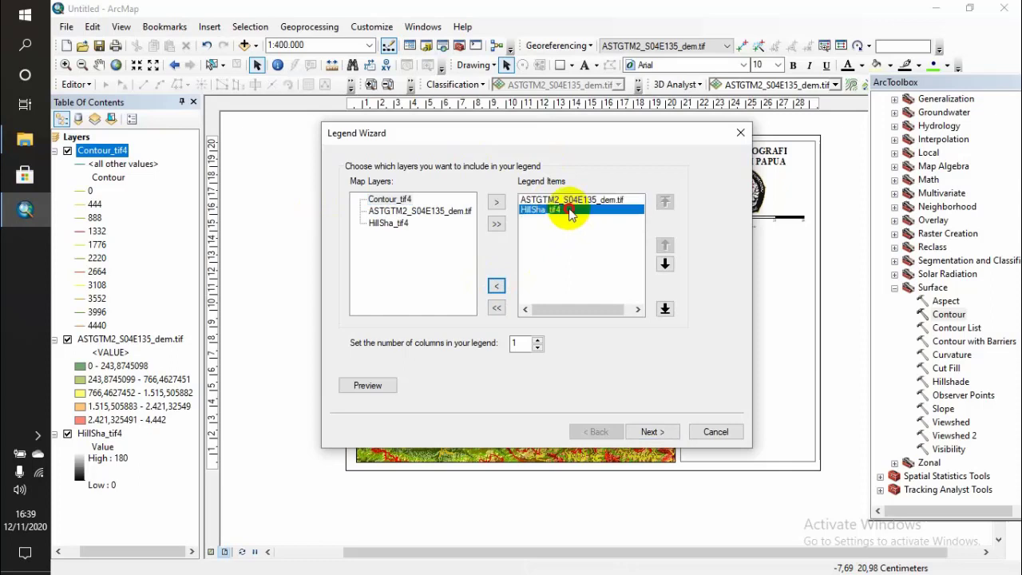
{"action": "left_click", "coordinate": [496, 290]}
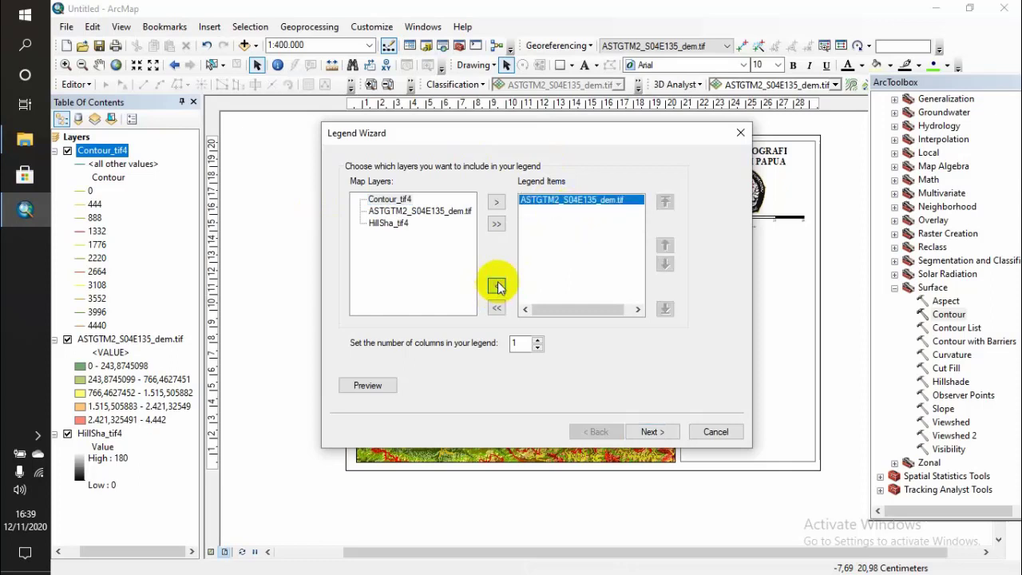
Step: Set the legend title to KETERANGAN in Times New Roman, size 12
{"action": "left_click", "coordinate": [646, 428]}
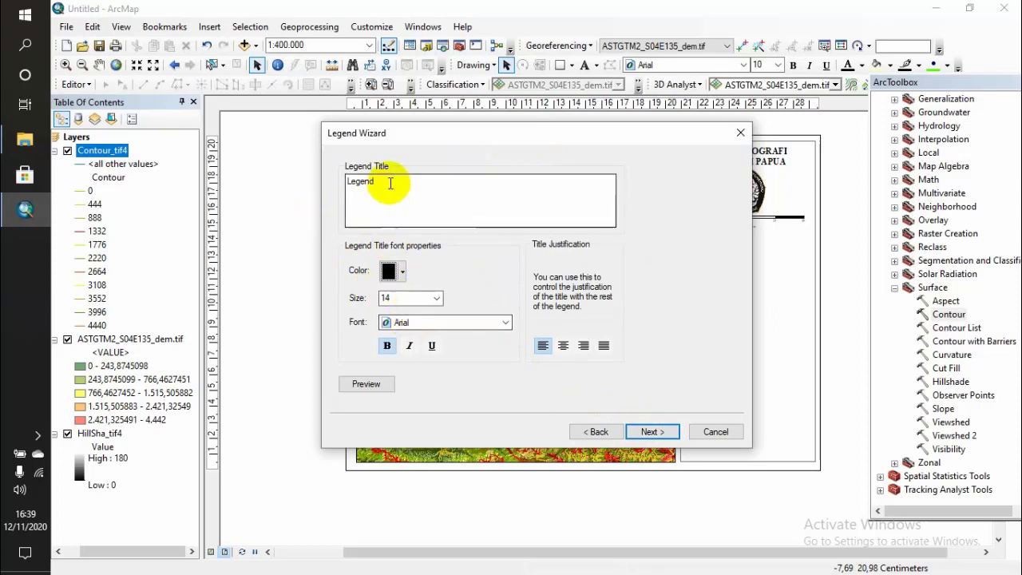
{"action": "left_click_drag", "start_coordinate": [390, 183], "coordinate": [313, 184]}
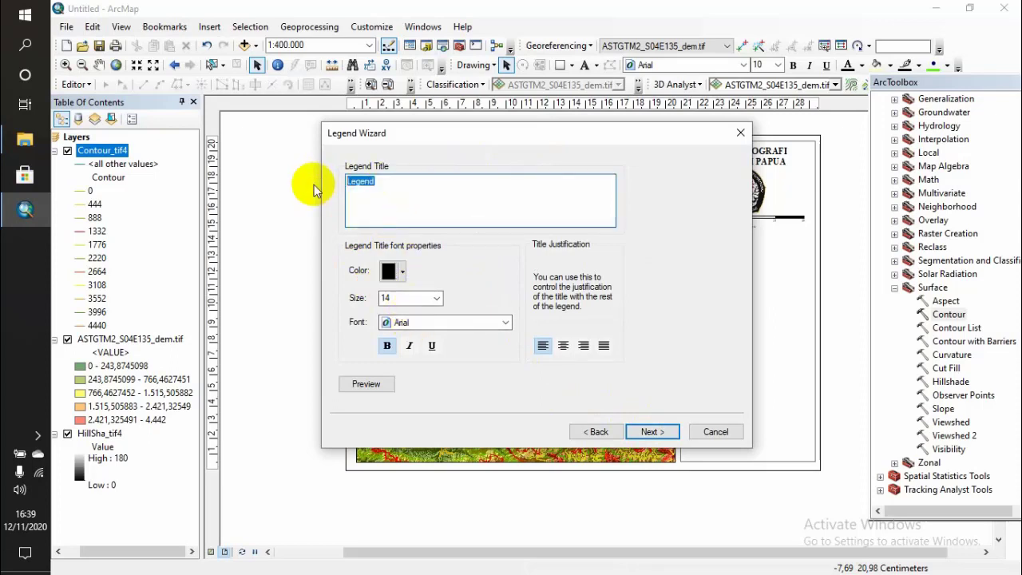
{"action": "type", "text": "KETERANGAN"}
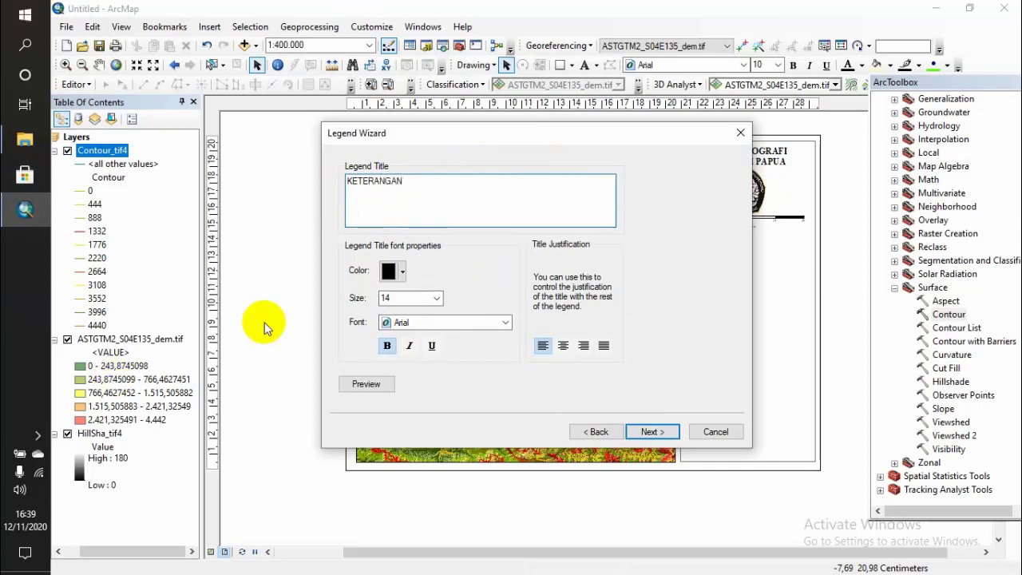
{"action": "left_click", "coordinate": [437, 298]}
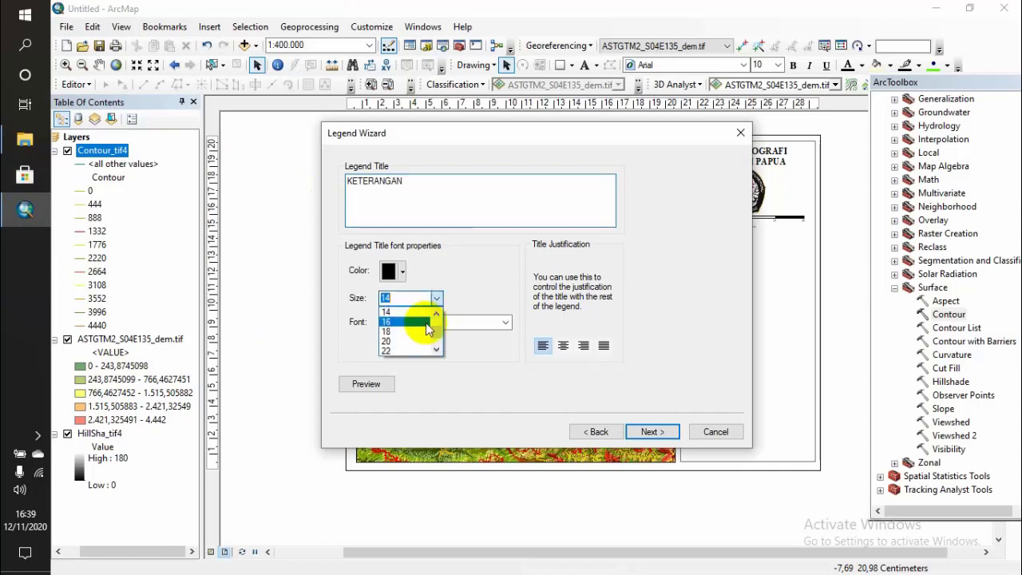
{"action": "left_click", "coordinate": [406, 331]}
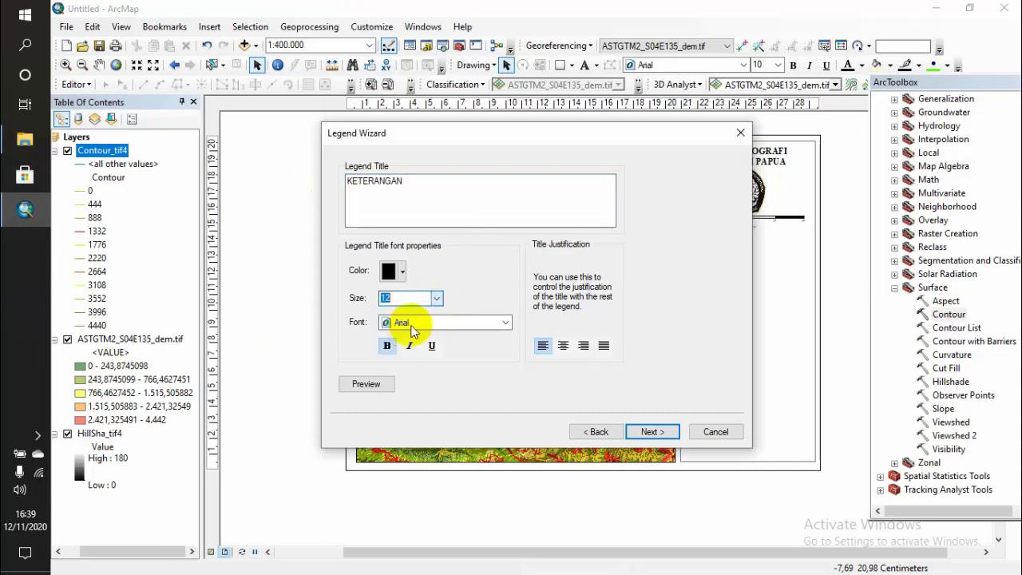
{"action": "left_click", "coordinate": [480, 330]}
{"action": "type", "text": "t"}
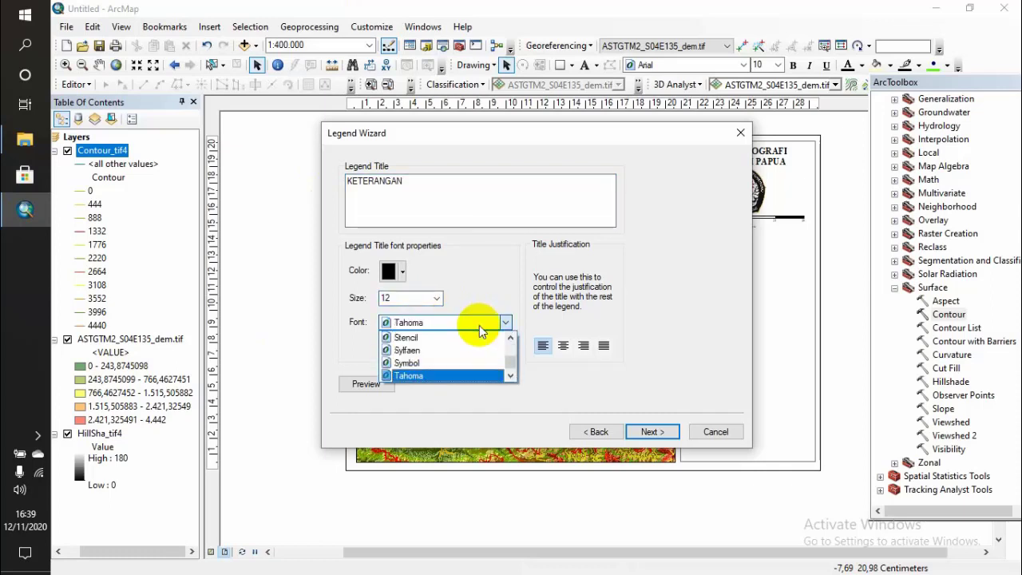
{"action": "type", "text": "i"}
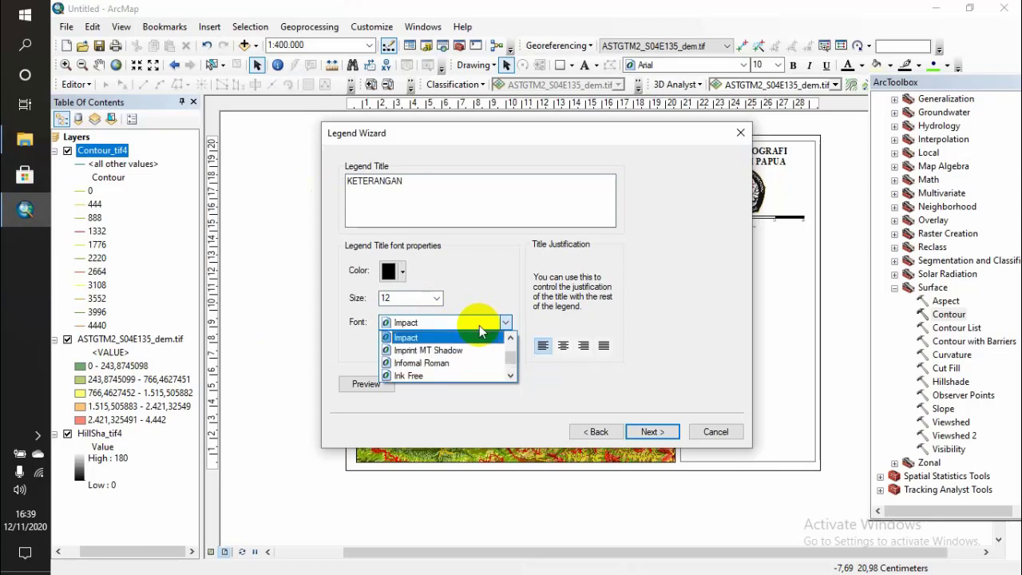
{"action": "type", "text": "ti"}
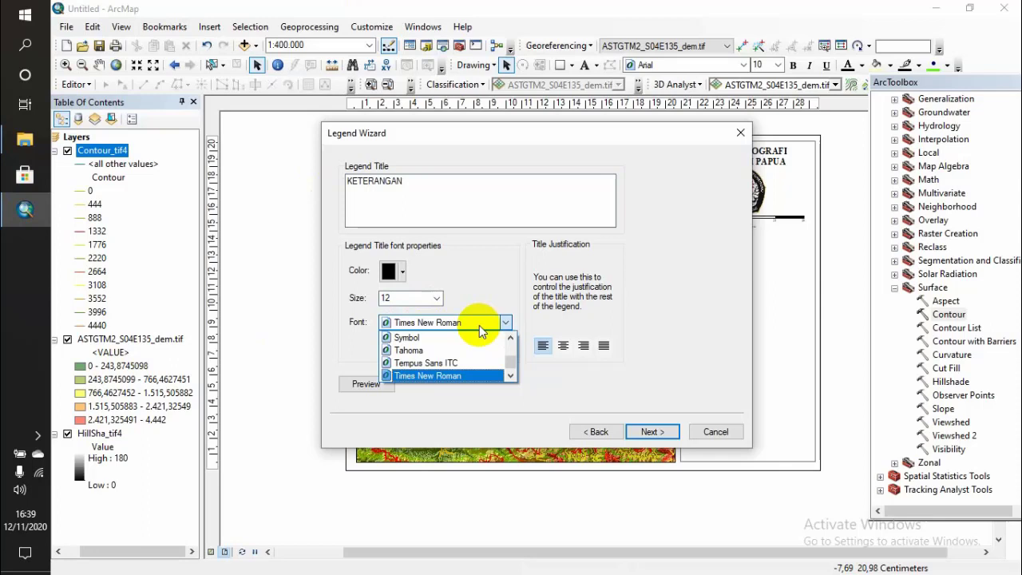
{"action": "left_click", "coordinate": [482, 375]}
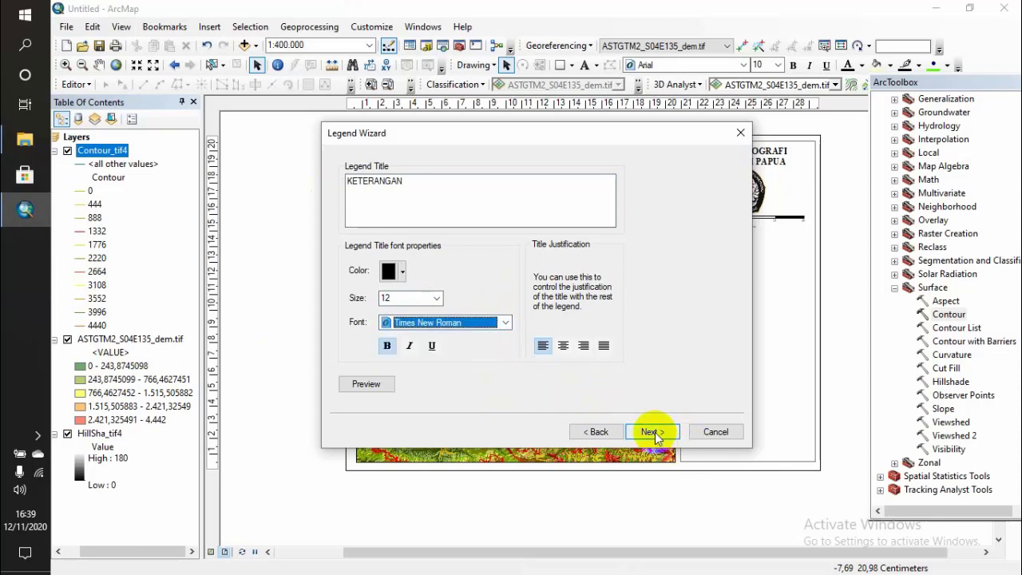
Step: Finish the legend with the default frame, patch and spacing settings and place it in the side box below the scale bar
{"action": "left_click", "coordinate": [651, 431]}
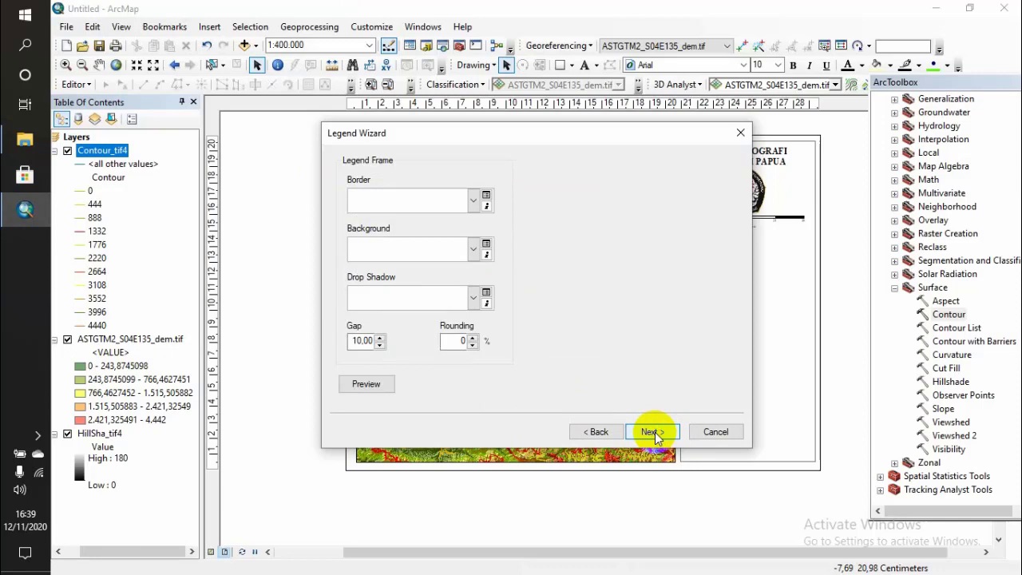
{"action": "left_click", "coordinate": [654, 431]}
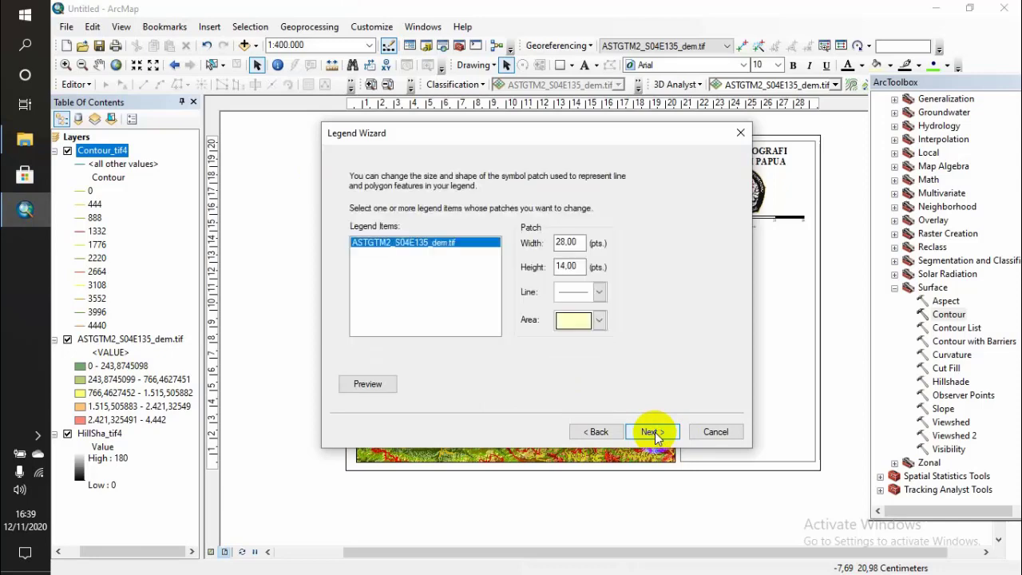
{"action": "left_click", "coordinate": [655, 432]}
{"action": "left_click", "coordinate": [655, 432]}
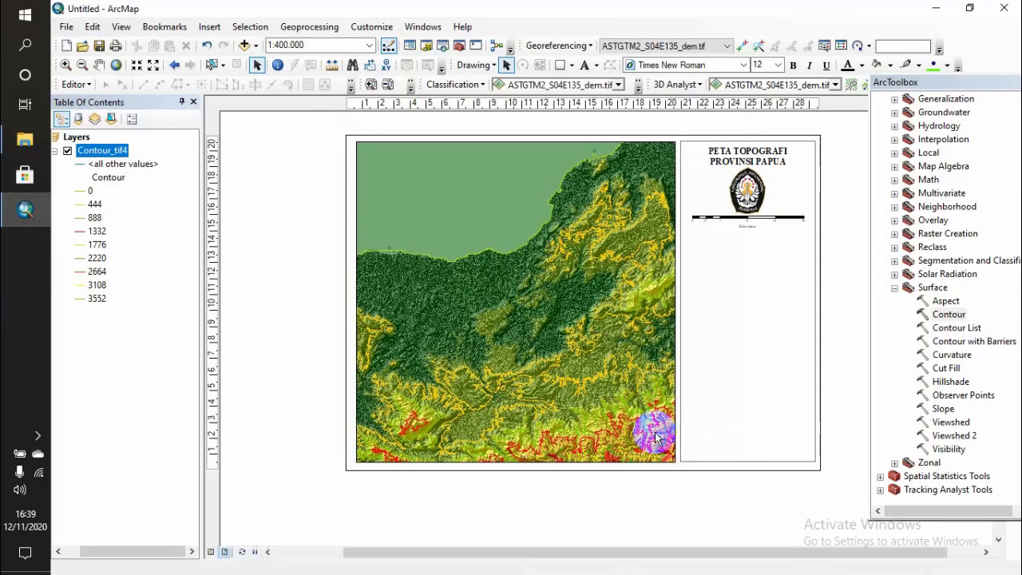
{"action": "left_click_drag", "start_coordinate": [535, 334], "coordinate": [725, 277]}
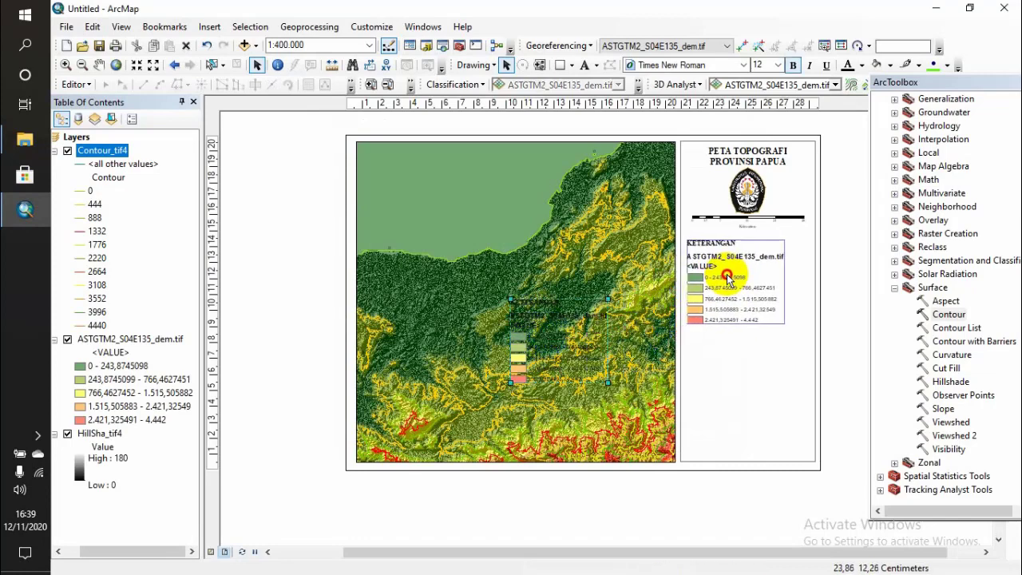
{"action": "mouse_move", "coordinate": [726, 276]}
{"action": "left_mouse_down"}
{"action": "mouse_move", "coordinate": [735, 269]}
{"action": "mouse_move", "coordinate": [721, 280]}
{"action": "mouse_move", "coordinate": [730, 276]}
{"action": "left_mouse_up"}
{"action": "left_click", "coordinate": [843, 264]}
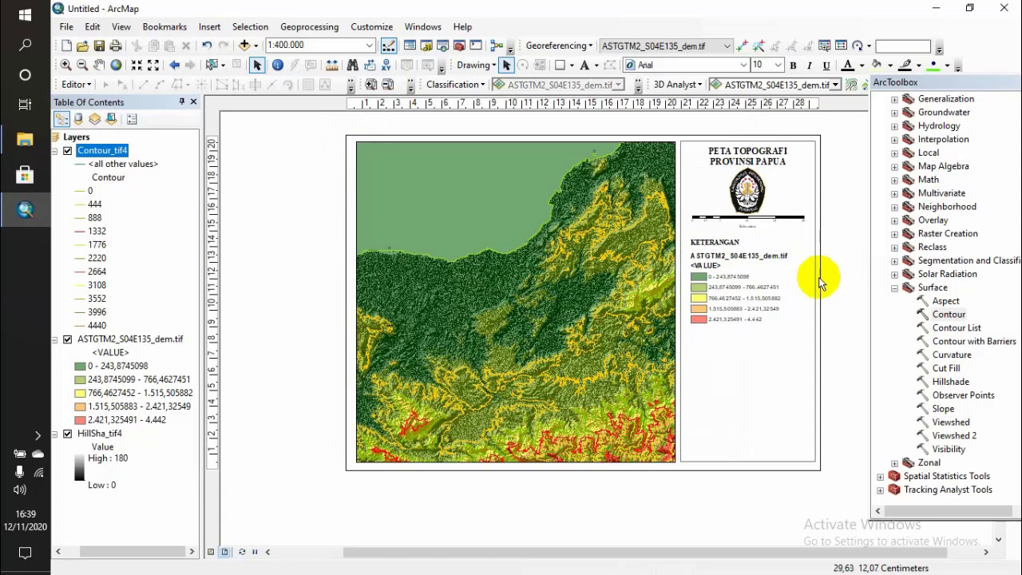
Step: Convert the legend to graphics and ungroup it into separate elements
{"action": "left_click", "coordinate": [697, 259]}
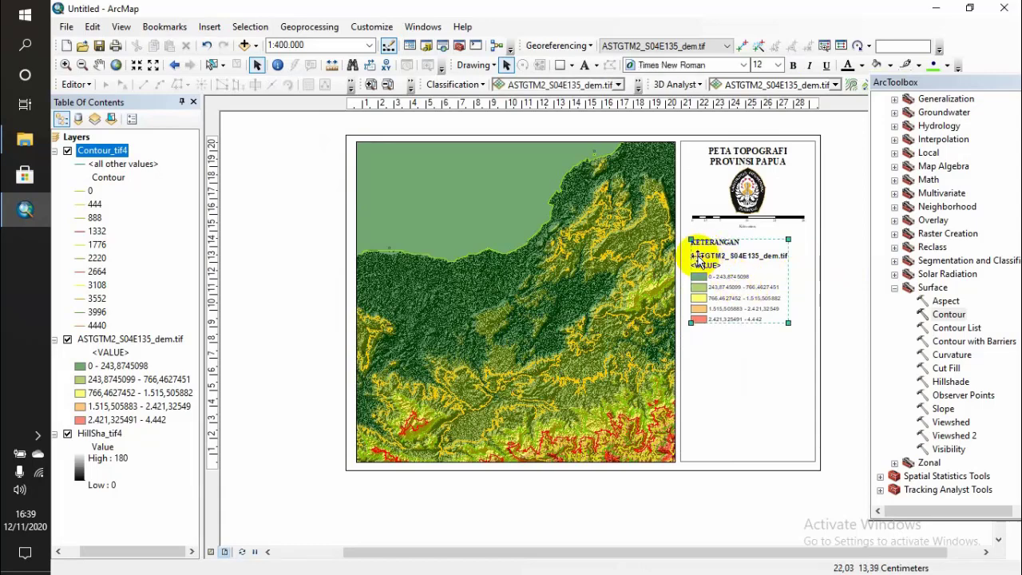
{"action": "right_click", "coordinate": [763, 273]}
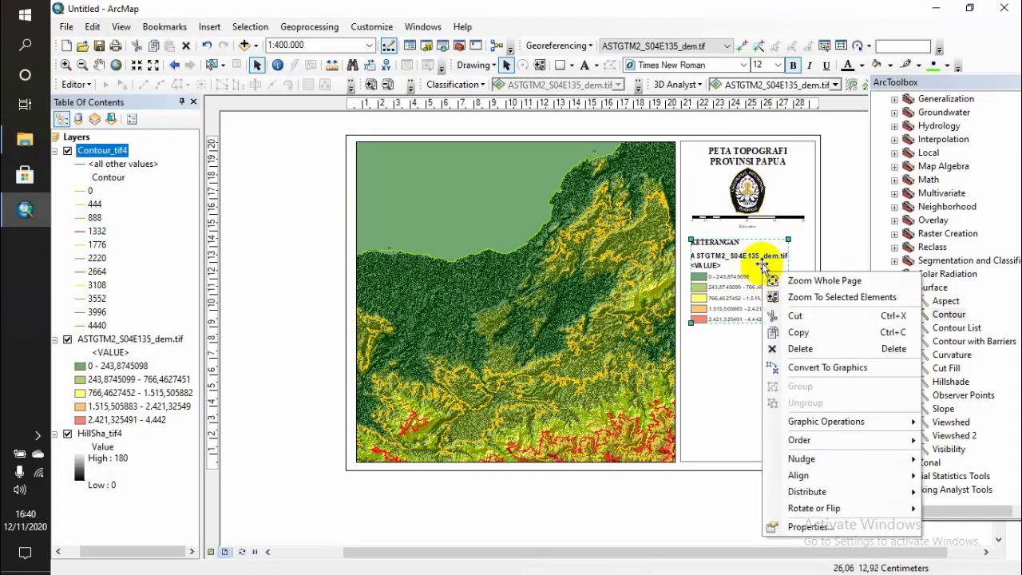
{"action": "left_click", "coordinate": [836, 369]}
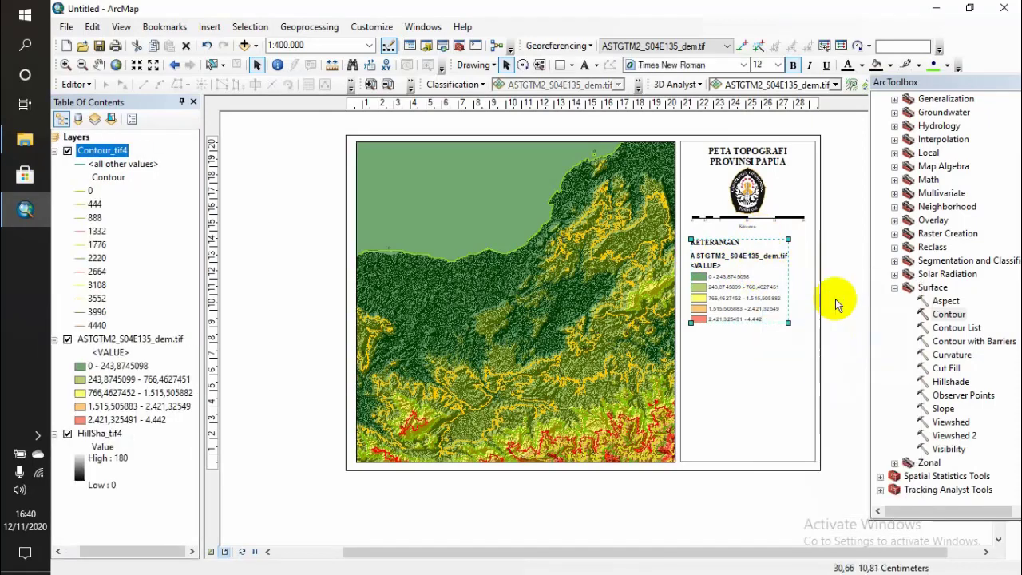
{"action": "right_click", "coordinate": [736, 261]}
{"action": "left_click", "coordinate": [776, 390]}
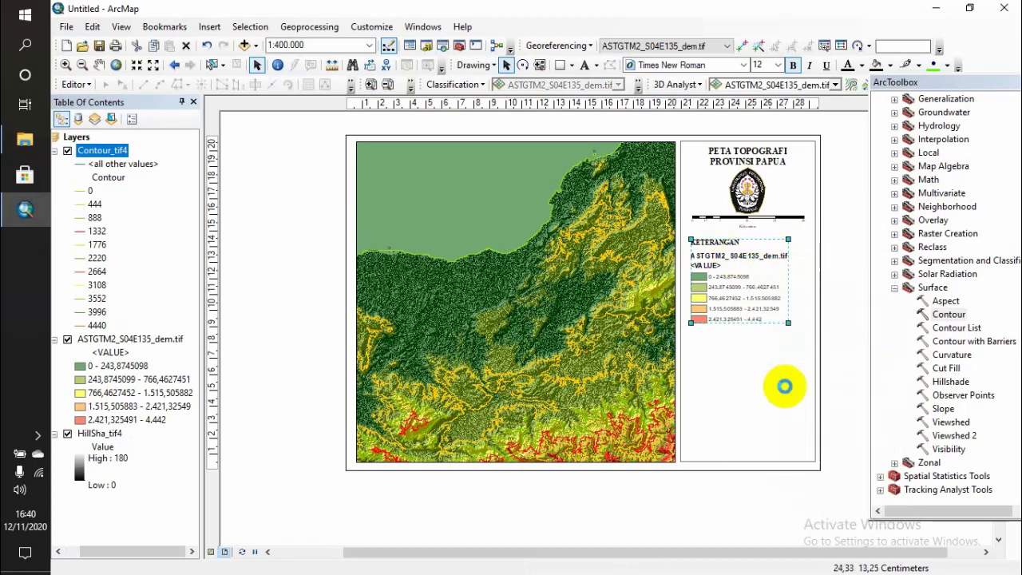
Step: Delete the ASTGTM2_S04E135_dem.tif layer name and the <VALUE> heading from the ungrouped legend
{"action": "left_click", "coordinate": [773, 258]}
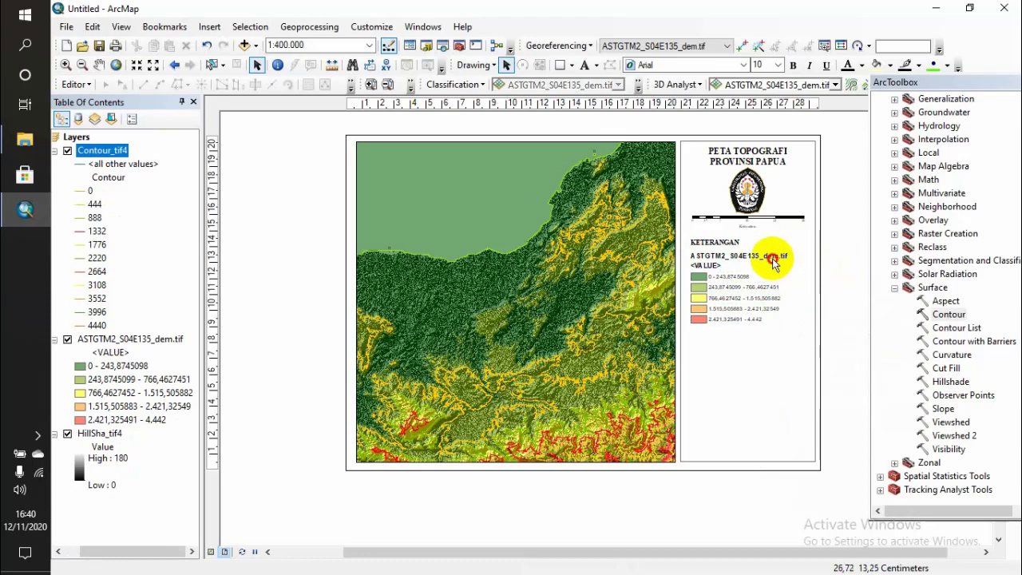
{"action": "key", "text": "Delete"}
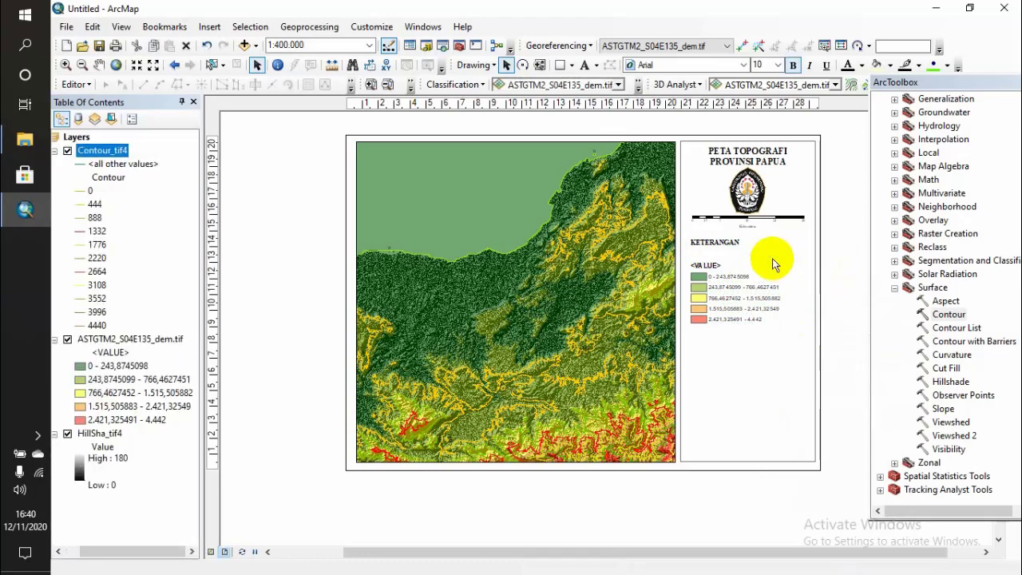
{"action": "left_click", "coordinate": [715, 265]}
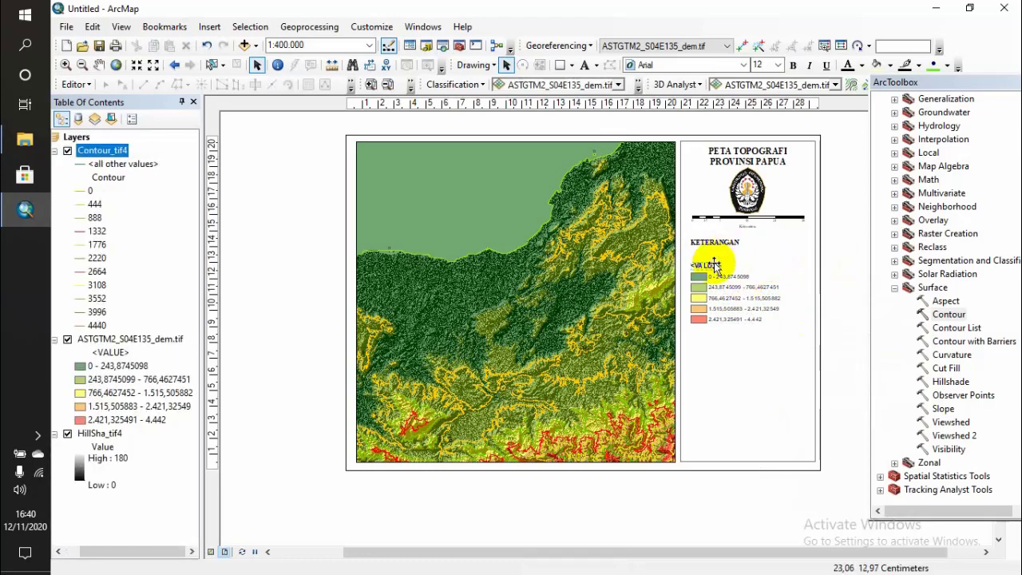
{"action": "key", "text": "Delete"}
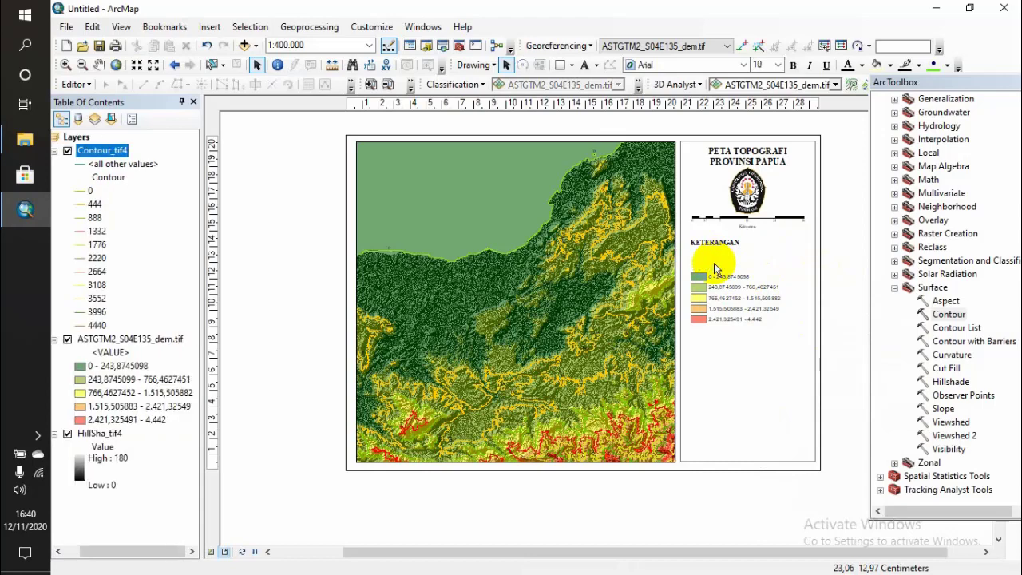
Step: Move the five elevation class entries up together to sit directly beneath the KETERANGAN title
{"action": "left_click", "coordinate": [667, 319]}
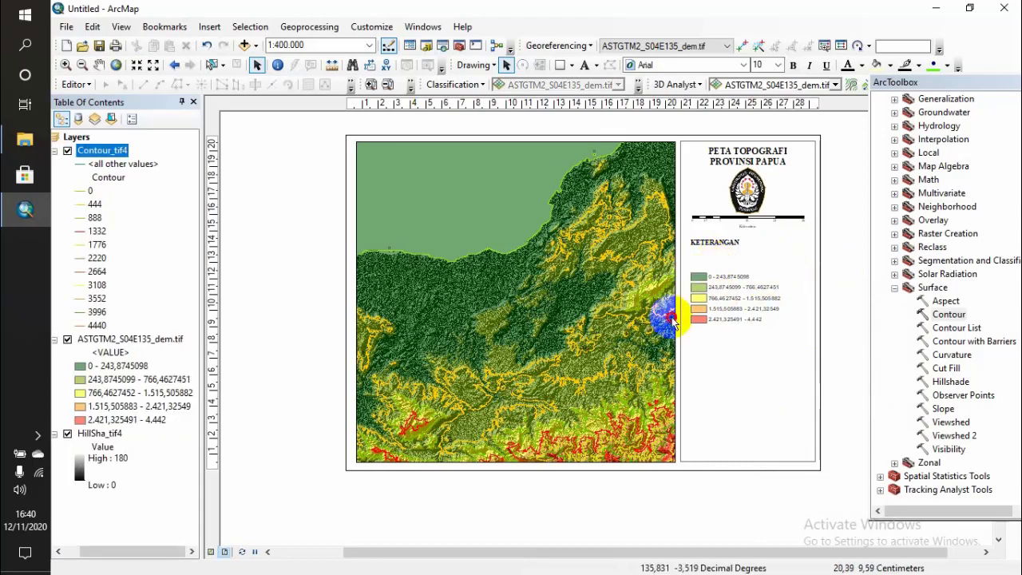
{"action": "left_click_drag", "start_coordinate": [672, 319], "coordinate": [661, 349]}
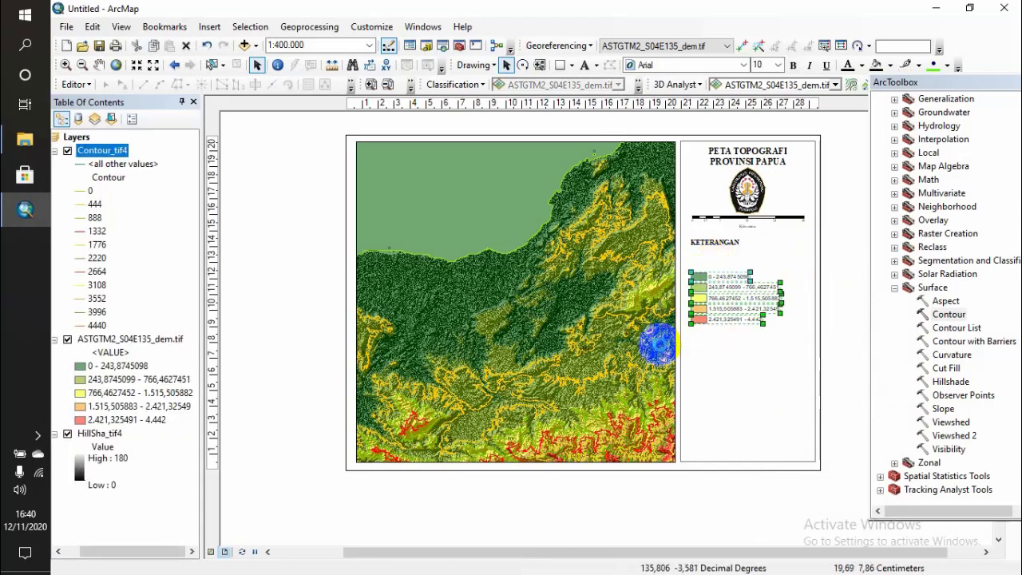
{"action": "key", "text": "Up"}
{"action": "key", "text": "Up"}
{"action": "key", "text": "Up"}
{"action": "key", "text": "Up"}
{"action": "key", "text": "Up"}
{"action": "key", "text": "Up"}
{"action": "key", "text": "Up"}
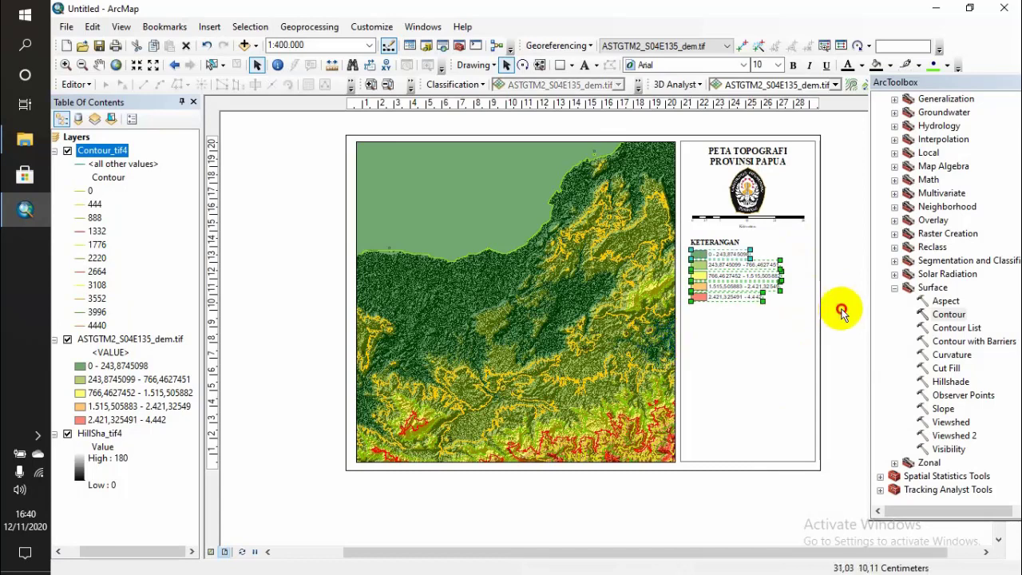
{"action": "left_click", "coordinate": [842, 311]}
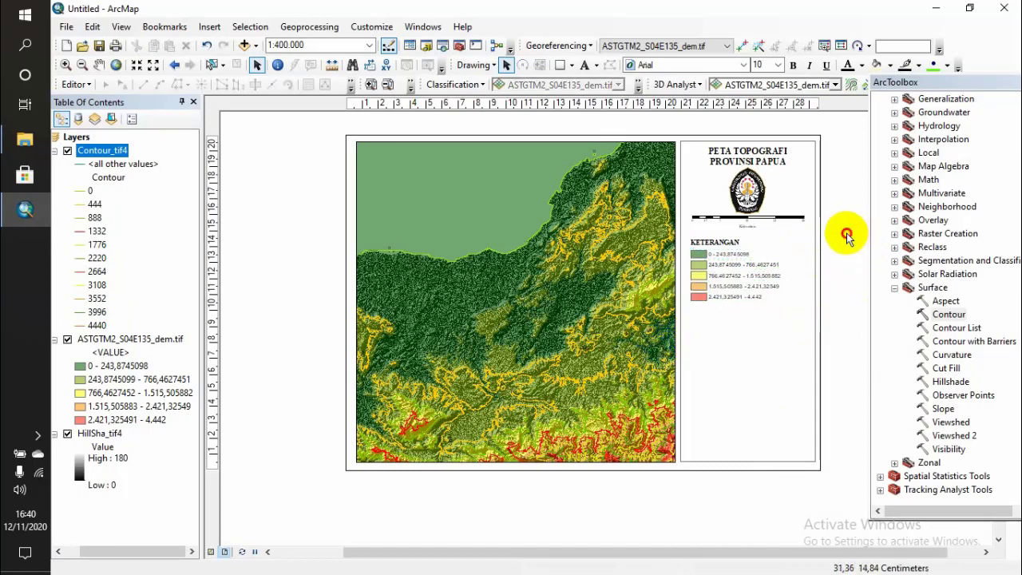
Step: Group the KETERANGAN title and the five elevation class entries into one element
{"action": "left_click_drag", "start_coordinate": [846, 231], "coordinate": [662, 320]}
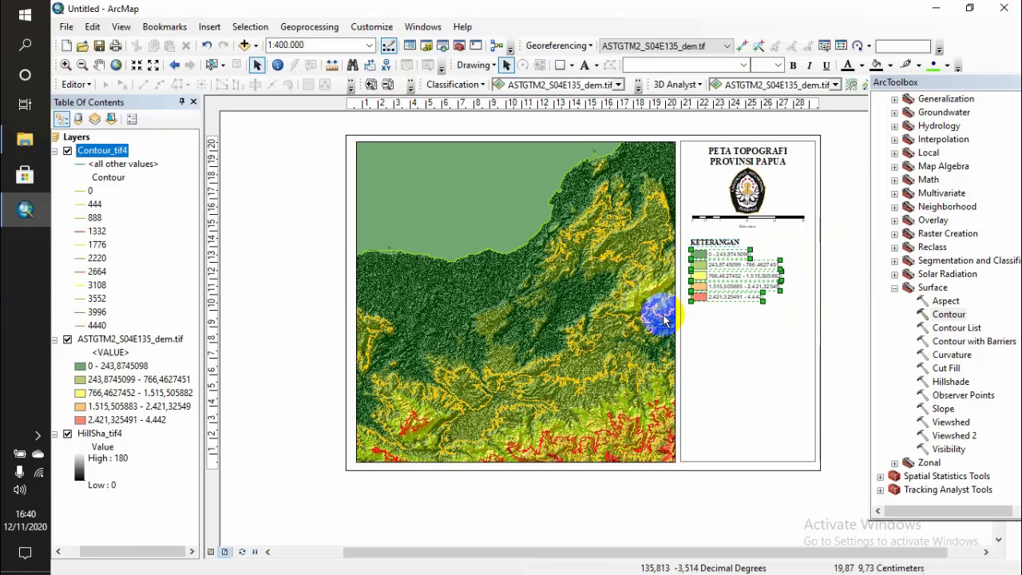
{"action": "right_click", "coordinate": [729, 285]}
{"action": "left_click", "coordinate": [766, 399]}
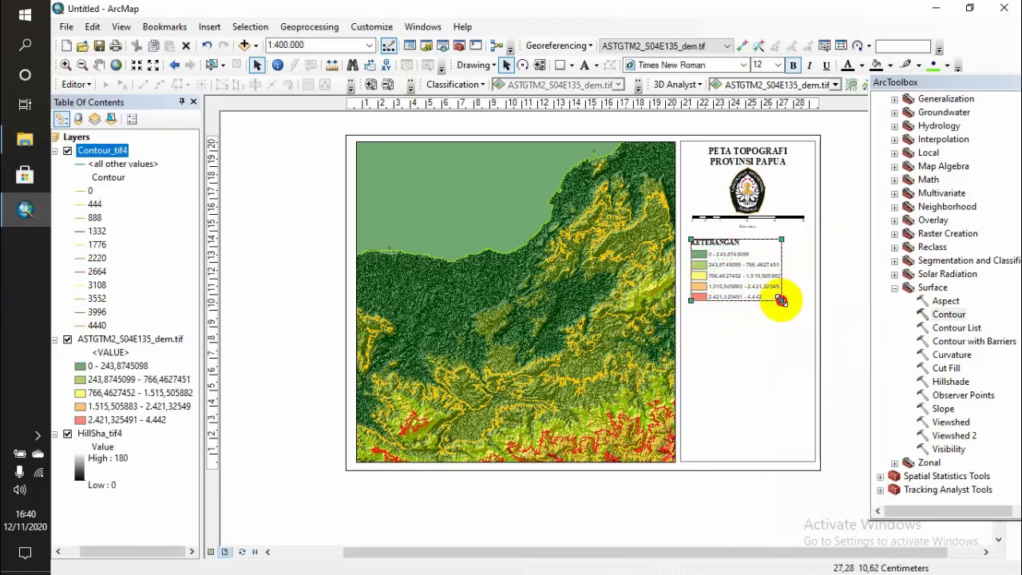
Step: Enlarge the grouped legend slightly and shift it up a little closer to the scale bar
{"action": "left_click_drag", "start_coordinate": [781, 299], "coordinate": [792, 308]}
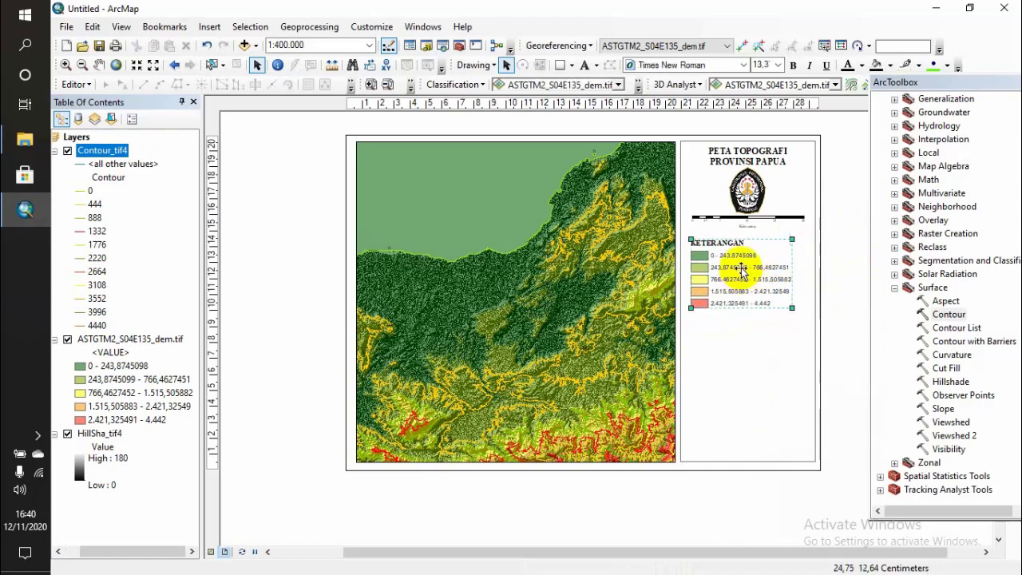
{"action": "double_click", "coordinate": [741, 267]}
{"action": "left_click", "coordinate": [677, 131]}
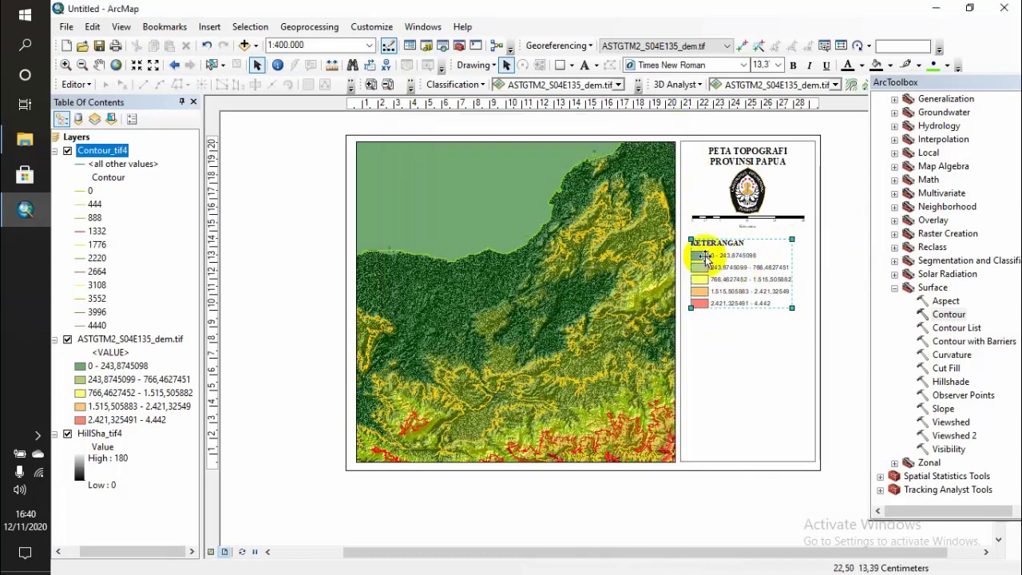
{"action": "left_click", "coordinate": [719, 255]}
{"action": "key", "text": "Escape"}
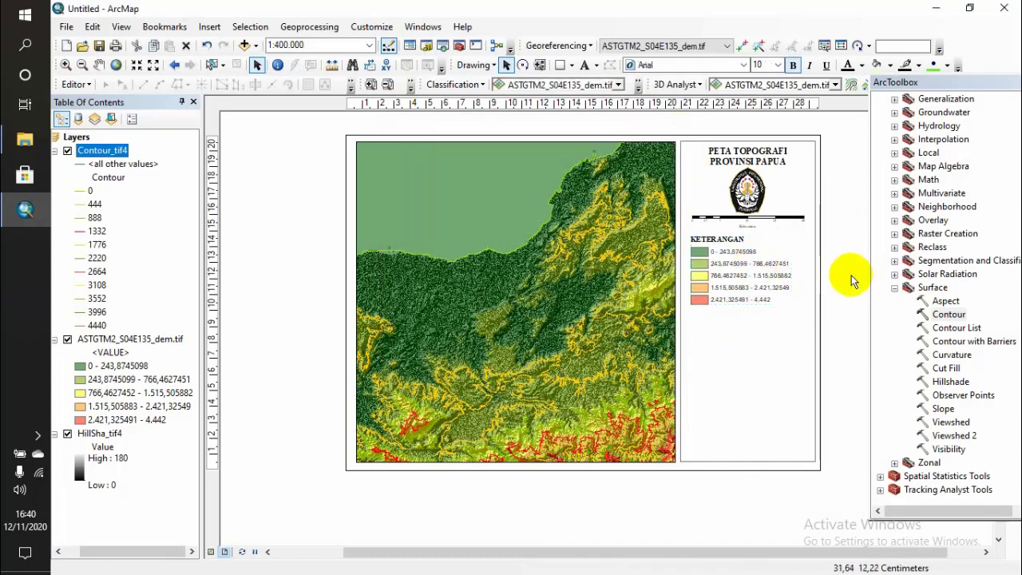
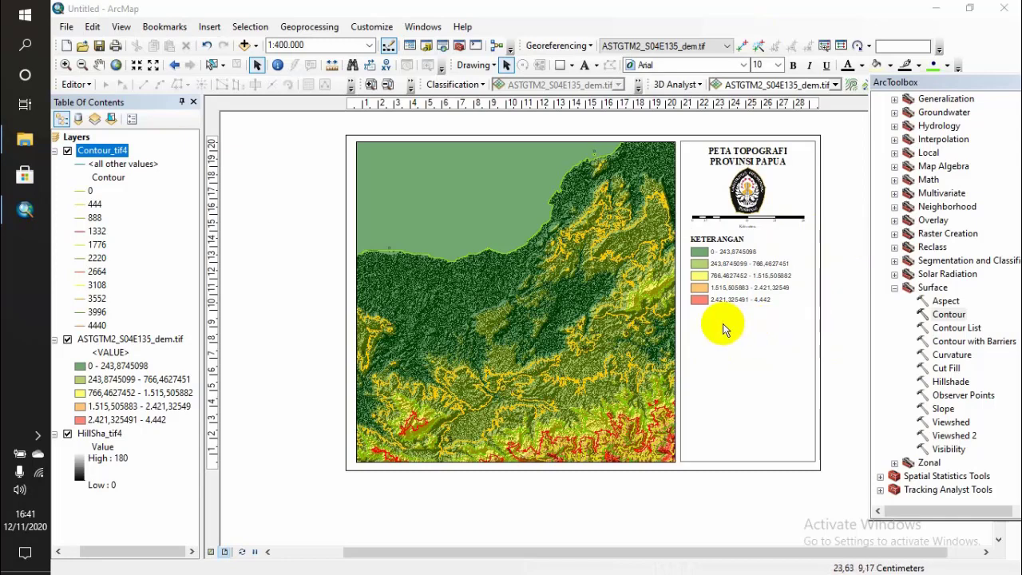
Step: Shift the scale bar down slightly to leave more space below the university logo
{"action": "left_click", "coordinate": [776, 226]}
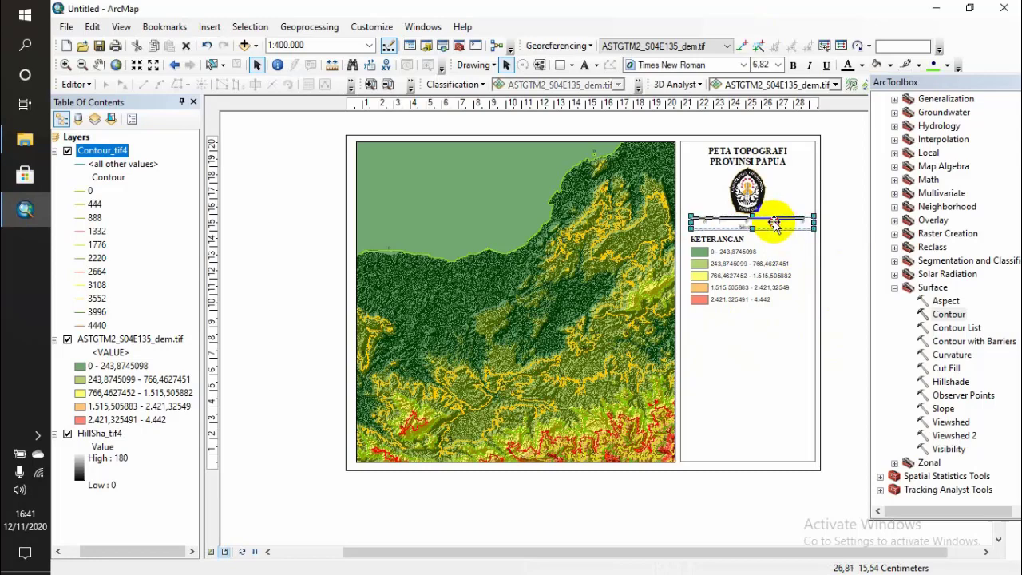
{"action": "mouse_move", "coordinate": [774, 223]}
{"action": "left_mouse_down"}
{"action": "mouse_move", "coordinate": [810, 221]}
{"action": "mouse_move", "coordinate": [785, 226]}
{"action": "left_mouse_up"}
{"action": "left_click", "coordinate": [832, 223]}
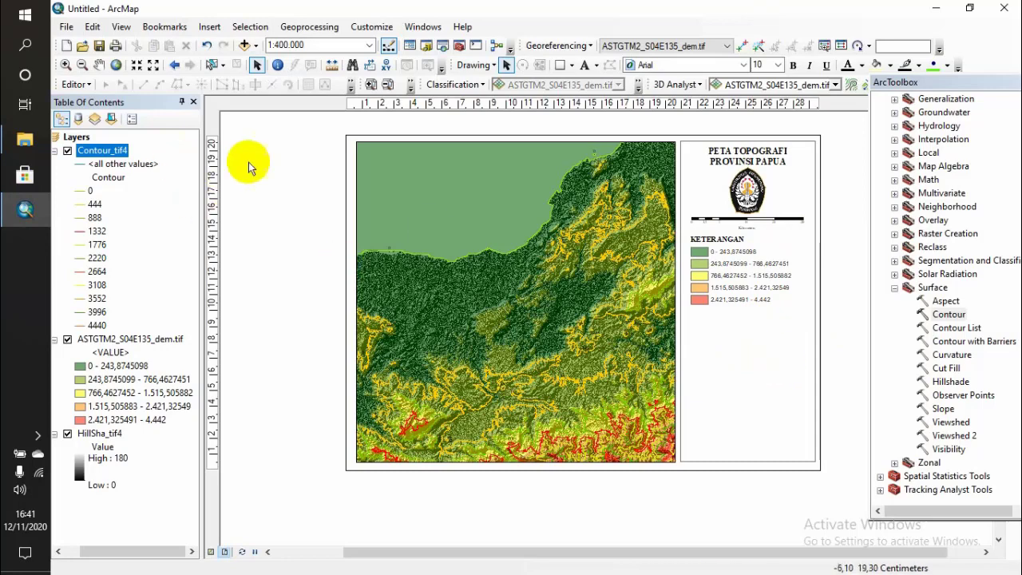
Step: Insert a new data frame into the layout
{"action": "left_click", "coordinate": [209, 26]}
{"action": "left_click", "coordinate": [228, 40]}
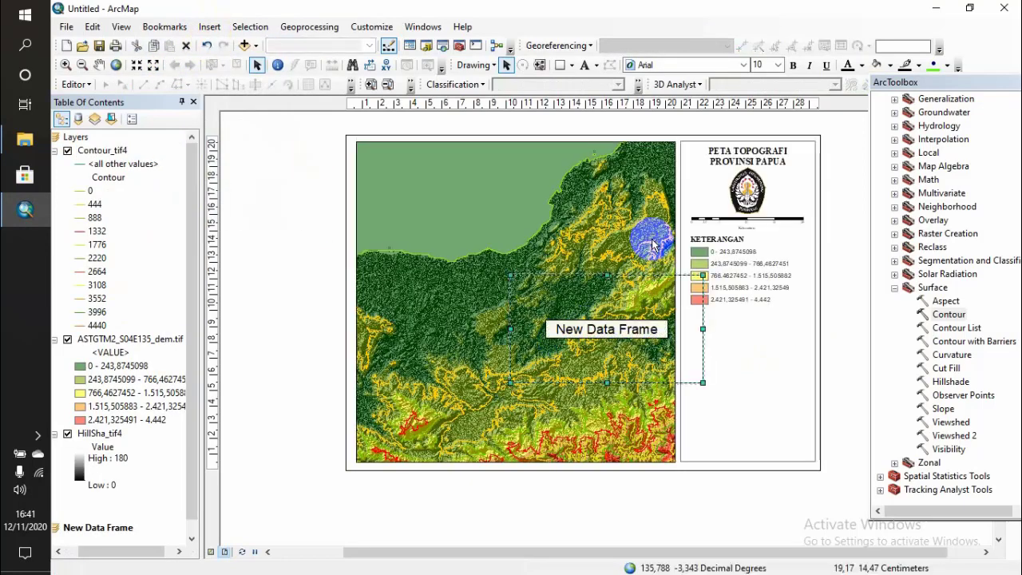
Step: Shrink the new data frame and position it in the map's side column, directly below the KETERANGAN legend and within the column's width
{"action": "left_click_drag", "start_coordinate": [624, 299], "coordinate": [765, 332]}
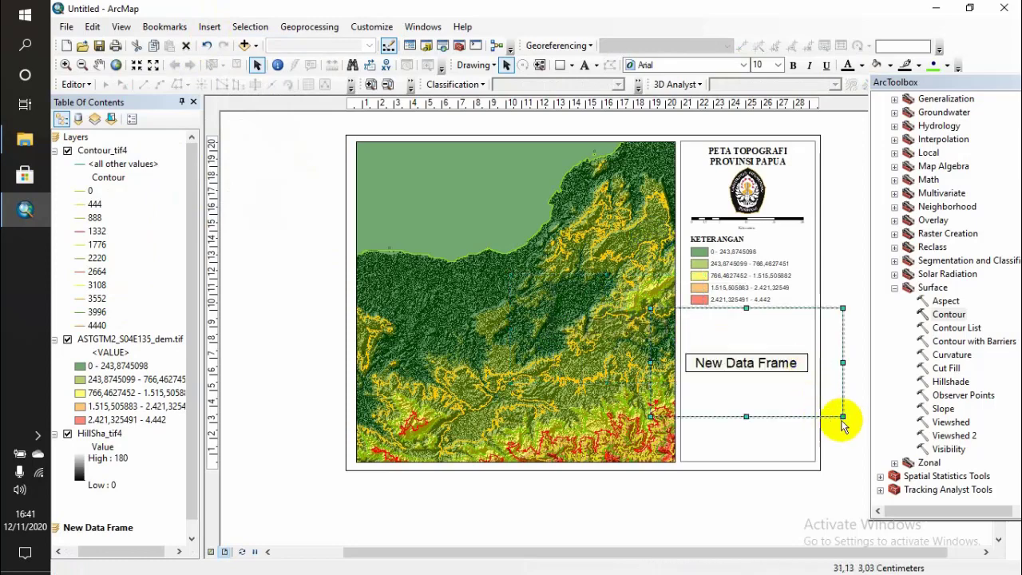
{"action": "left_click_drag", "start_coordinate": [843, 416], "coordinate": [781, 400]}
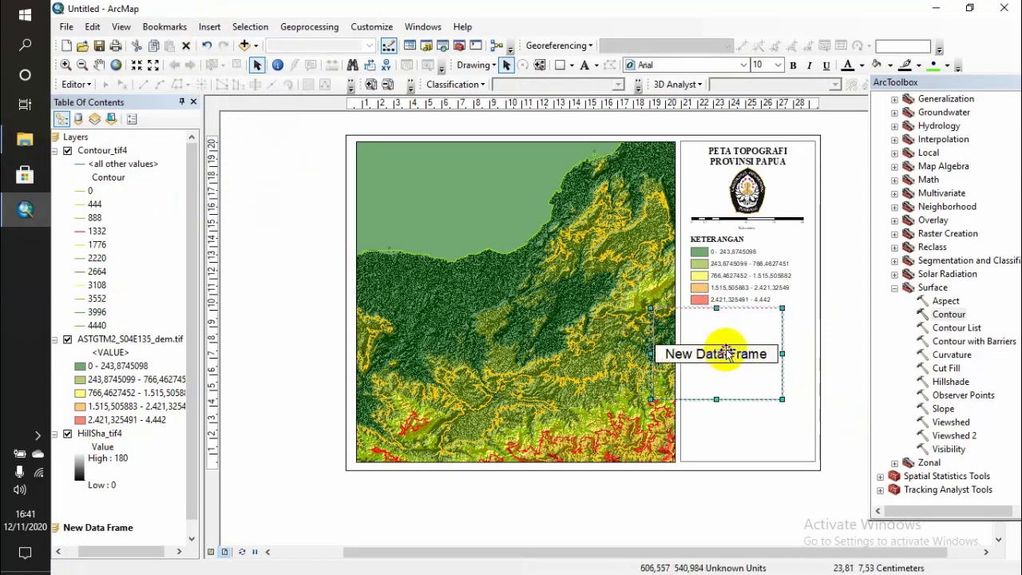
{"action": "left_click_drag", "start_coordinate": [754, 354], "coordinate": [782, 354]}
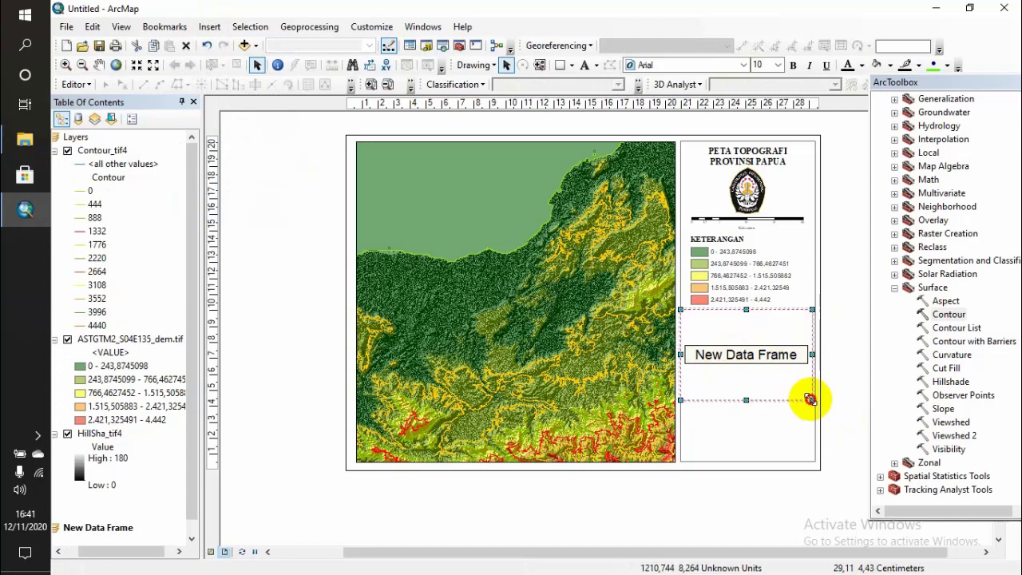
{"action": "left_click_drag", "start_coordinate": [812, 399], "coordinate": [780, 396]}
{"action": "left_click_drag", "start_coordinate": [729, 342], "coordinate": [774, 347]}
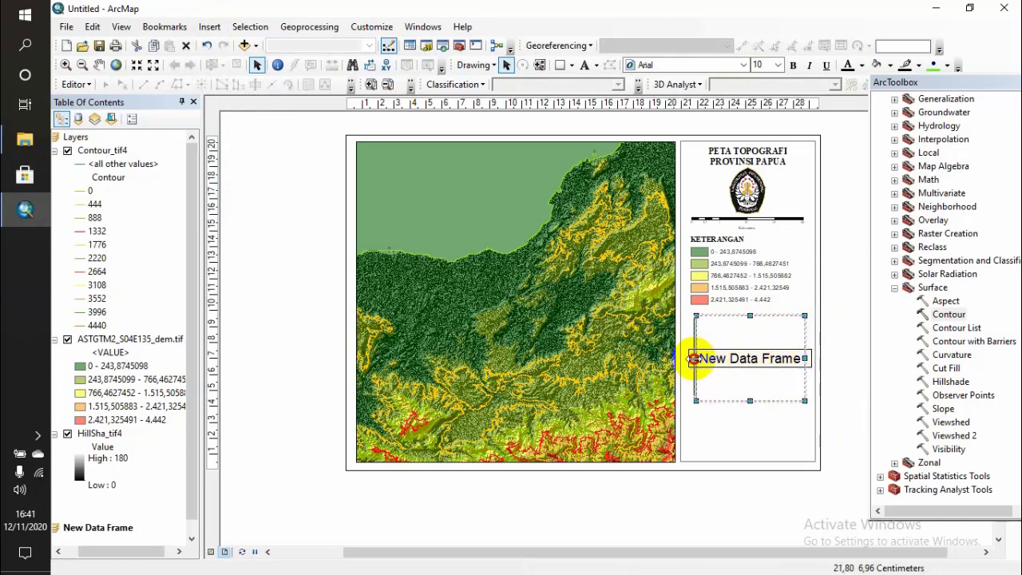
{"action": "left_click_drag", "start_coordinate": [693, 358], "coordinate": [690, 359]}
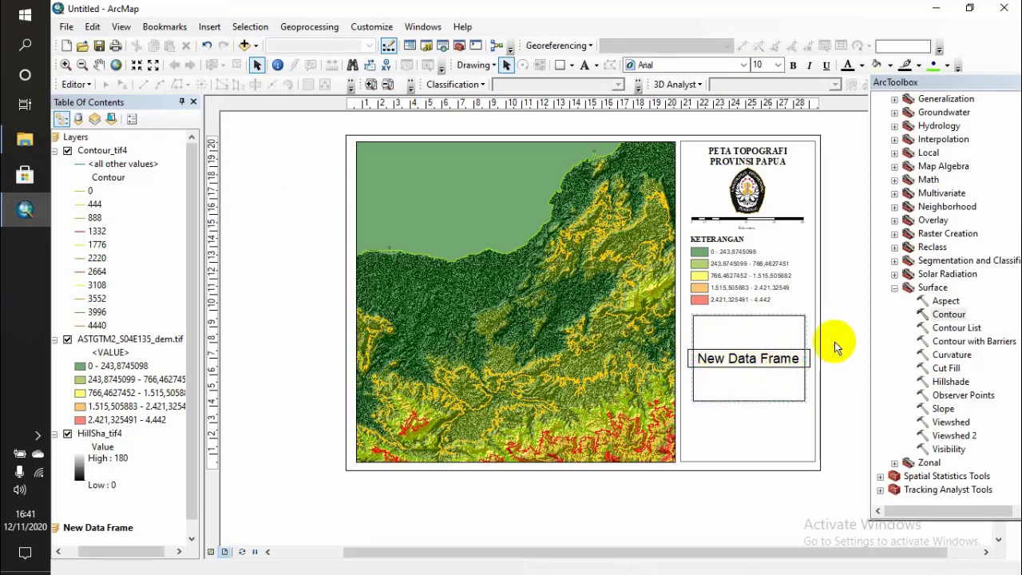
Step: Start adding data to the new data frame and check the available folder connections for the source data
{"action": "right_click", "coordinate": [779, 342]}
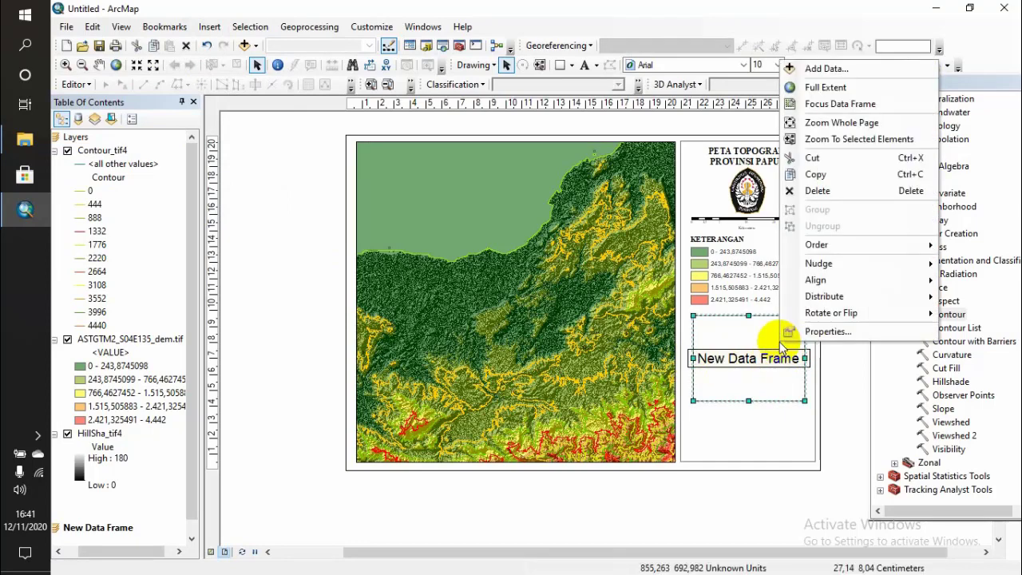
{"action": "left_click", "coordinate": [828, 68]}
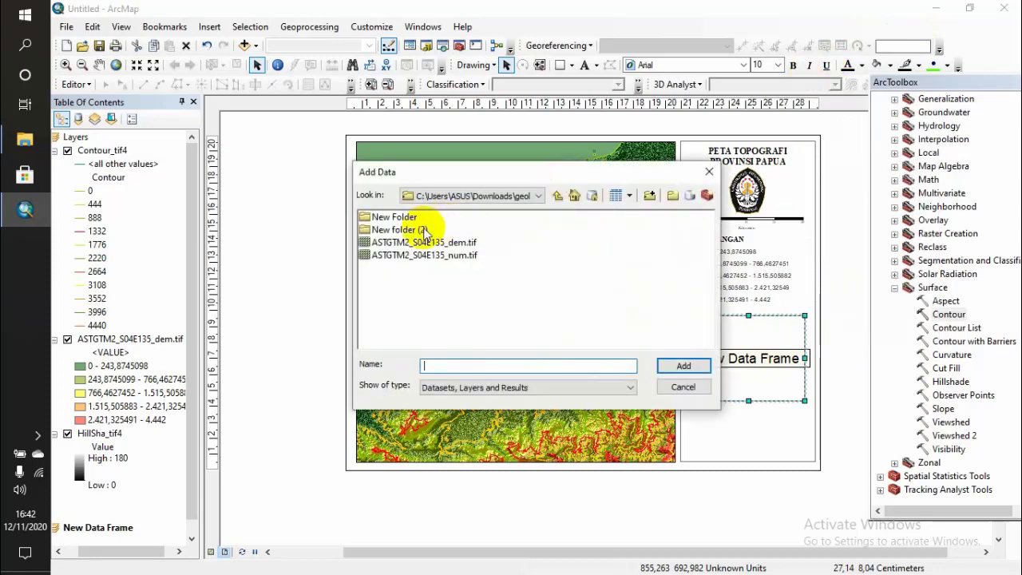
{"action": "left_click", "coordinate": [519, 197]}
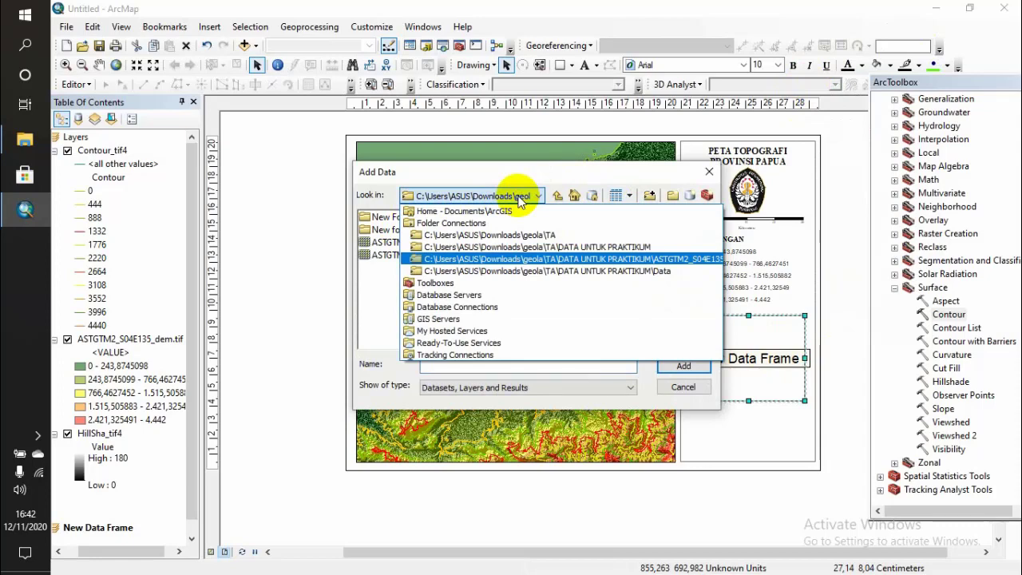
{"action": "left_click", "coordinate": [518, 197]}
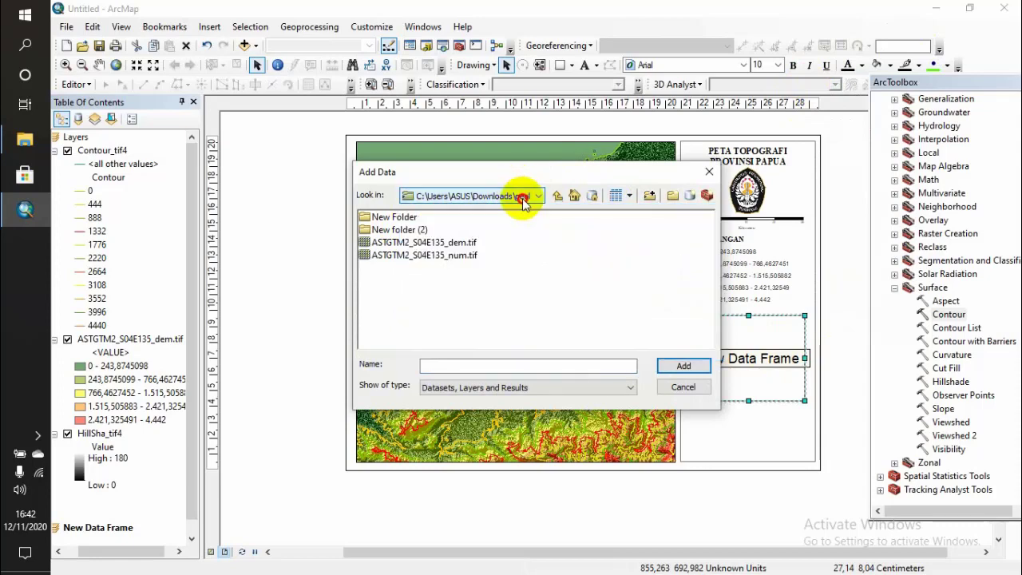
Step: Add Indo_provinces.shp from the geol download's Data folder to the new data frame
{"action": "left_click", "coordinate": [519, 197]}
{"action": "left_click", "coordinate": [523, 247]}
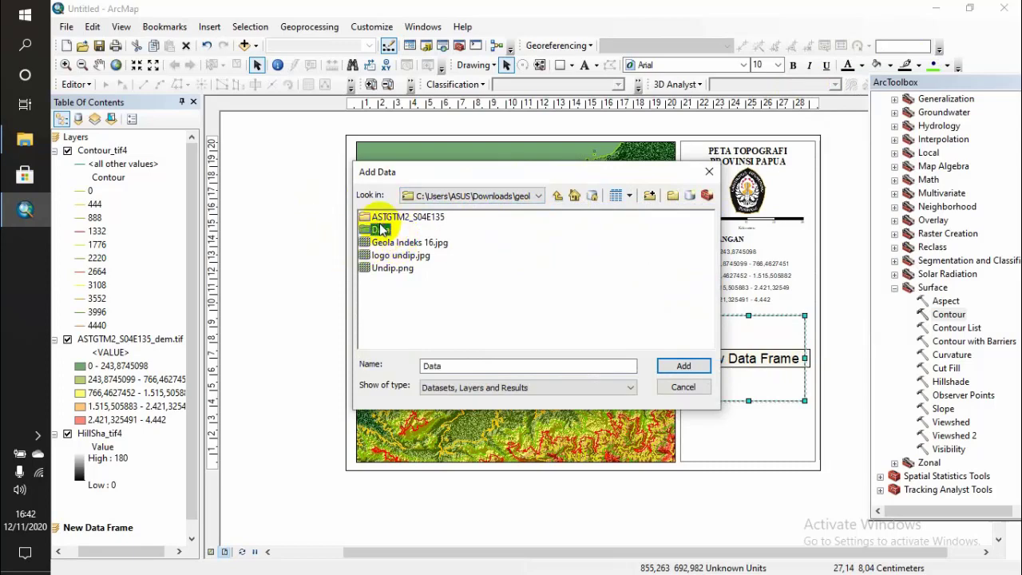
{"action": "double_click", "coordinate": [381, 229]}
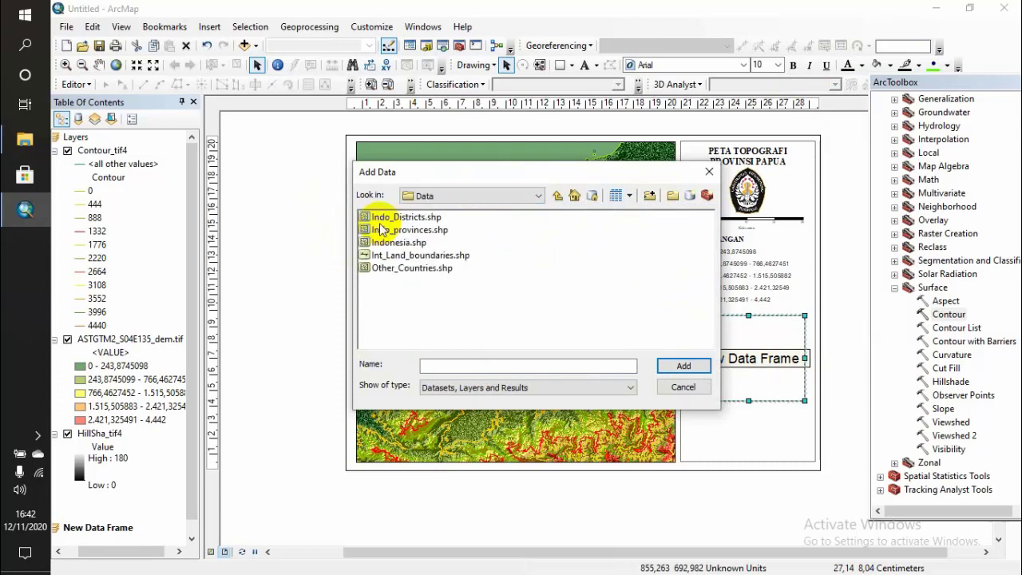
{"action": "left_click", "coordinate": [426, 229]}
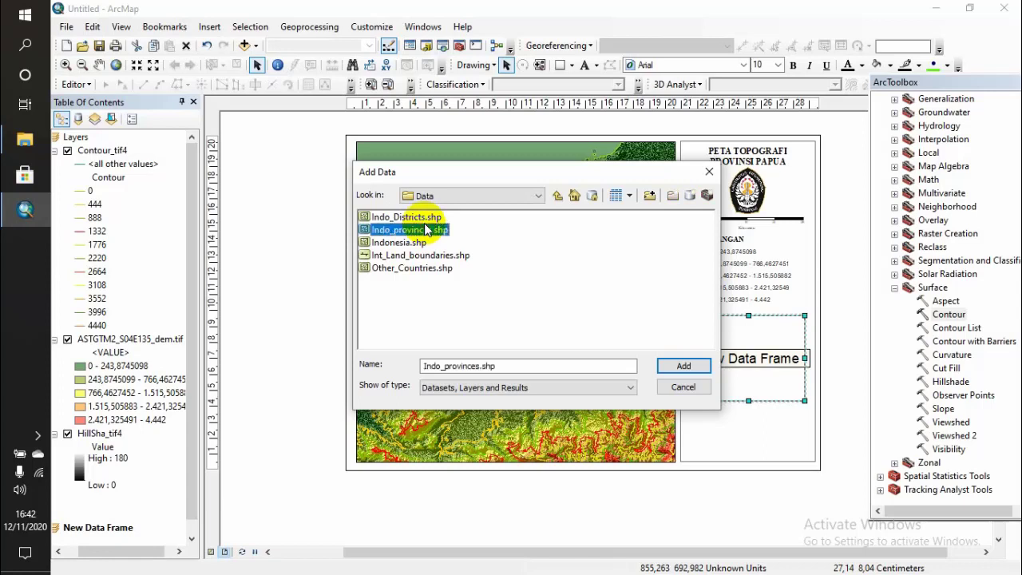
{"action": "left_click", "coordinate": [684, 366]}
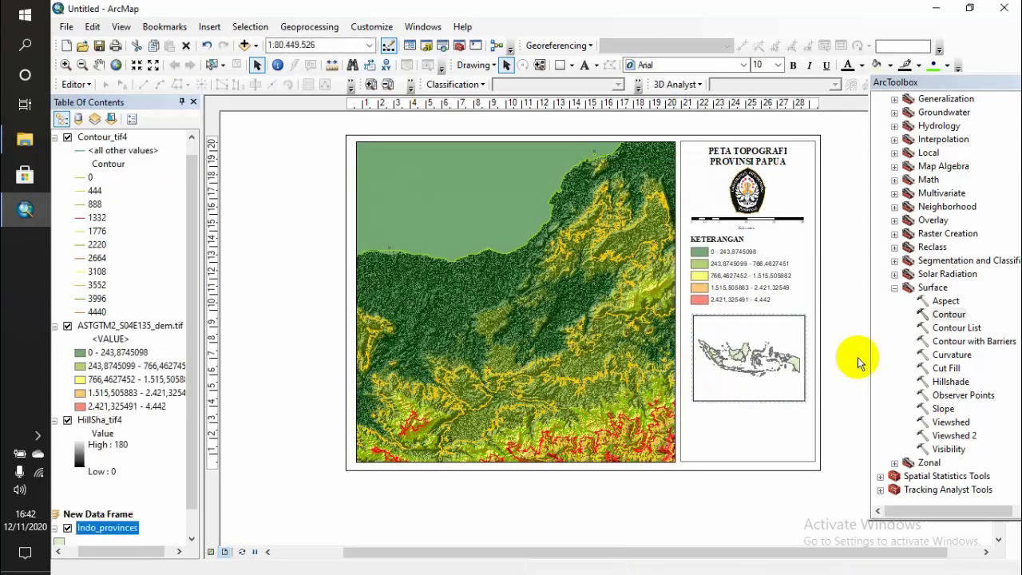
Step: Select the inset data frame and change the Indo_provinces layer's single symbol to Med Green
{"action": "double_click", "coordinate": [715, 358]}
{"action": "left_click", "coordinate": [717, 359]}
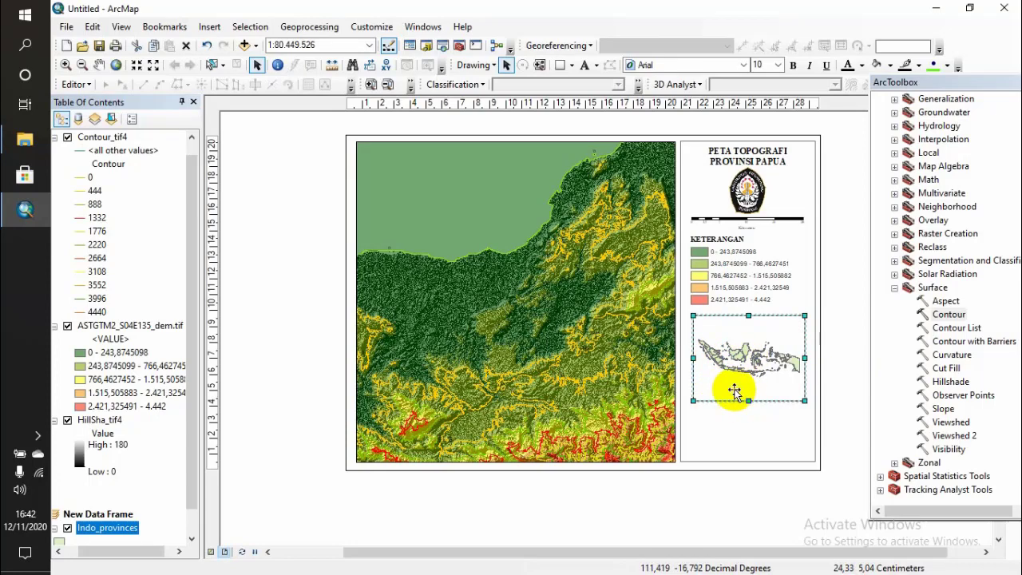
{"action": "right_click", "coordinate": [104, 535]}
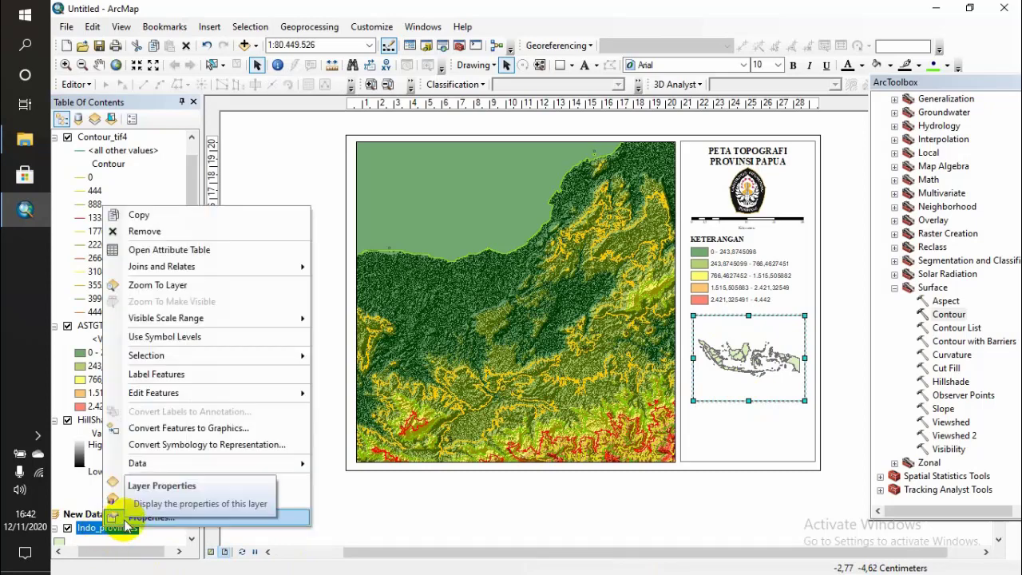
{"action": "left_click", "coordinate": [126, 519]}
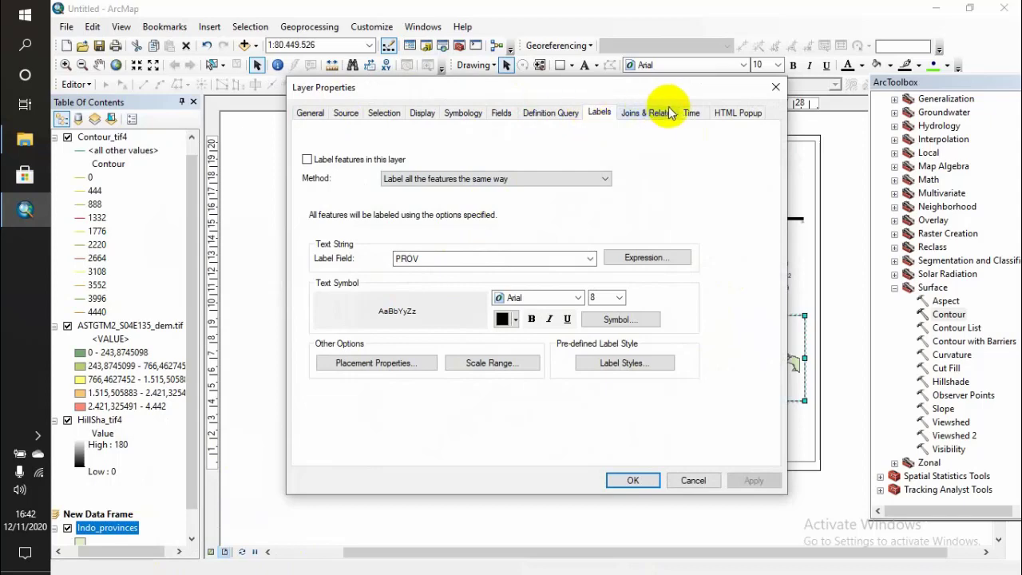
{"action": "left_click", "coordinate": [465, 115]}
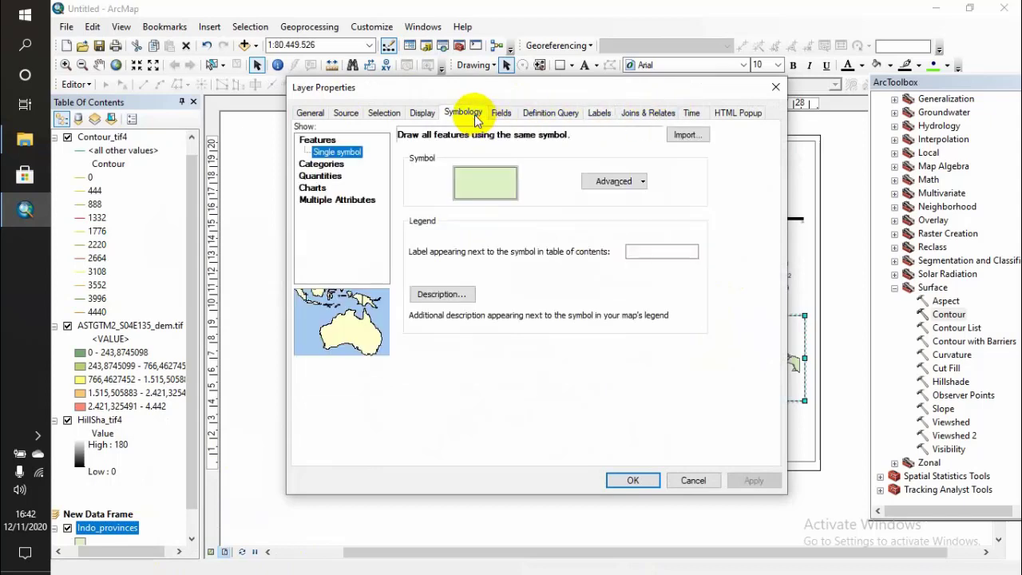
{"action": "left_click", "coordinate": [488, 192]}
{"action": "left_click", "coordinate": [490, 196]}
{"action": "scroll", "coordinate": [490, 279], "scroll_direction": "down", "scroll_amount": 2}
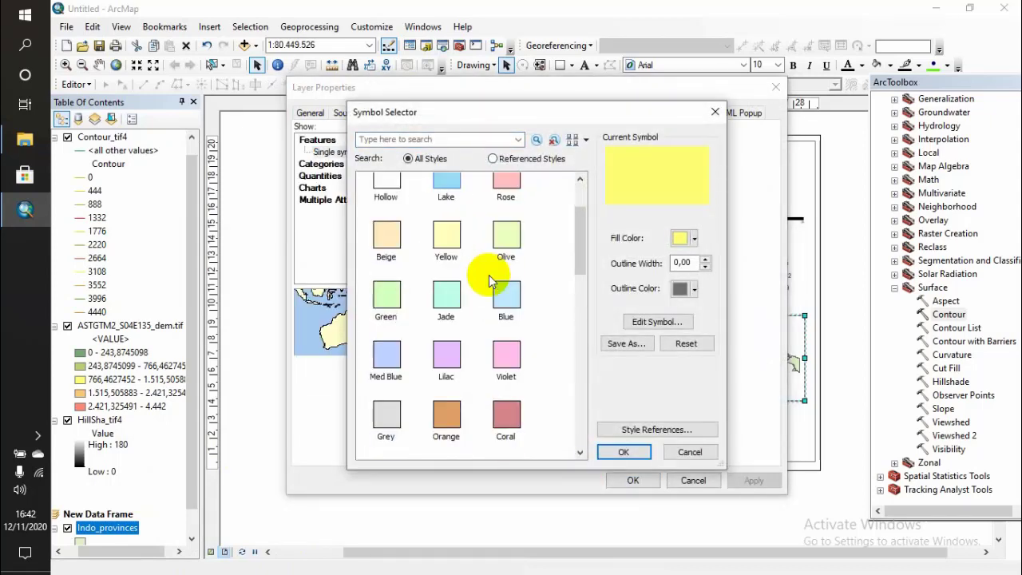
{"action": "scroll", "coordinate": [491, 279], "scroll_direction": "down", "scroll_amount": 4}
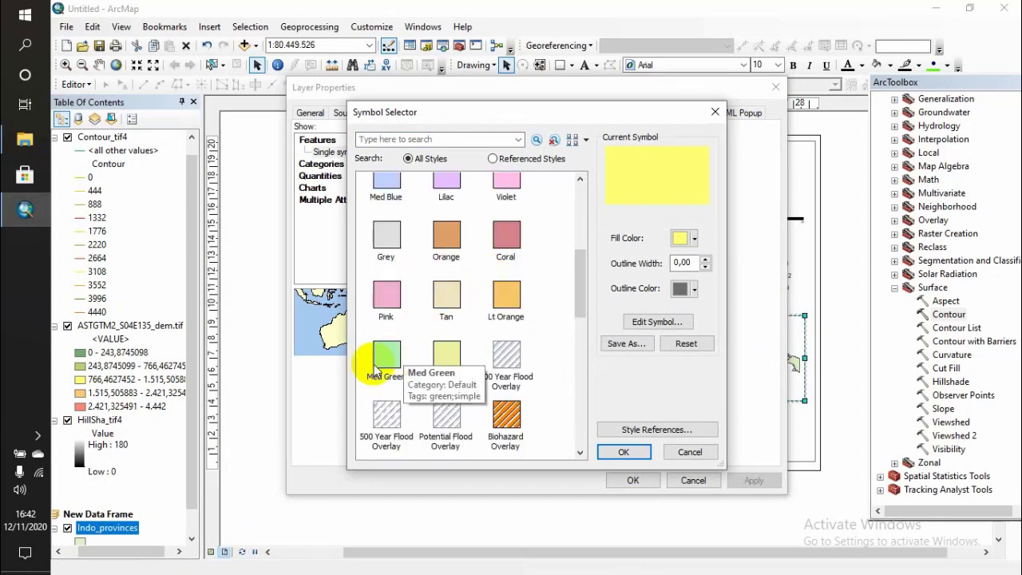
{"action": "left_click", "coordinate": [385, 358]}
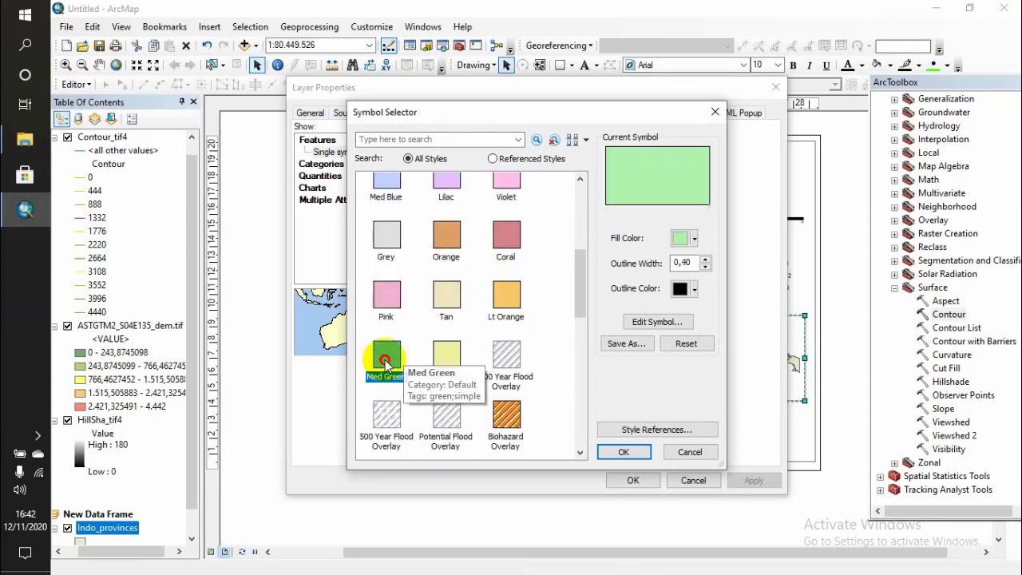
{"action": "left_click", "coordinate": [623, 452]}
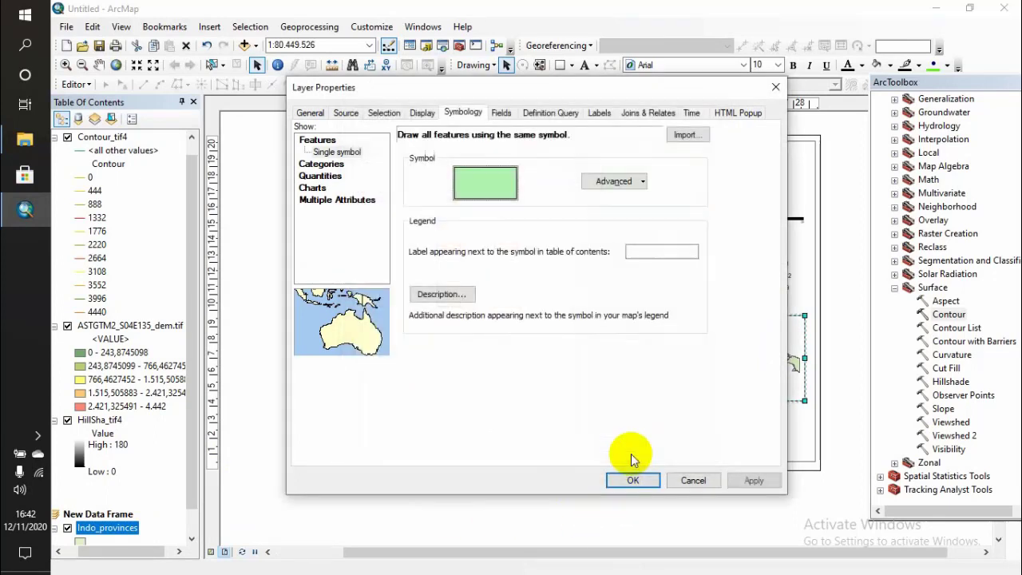
Step: Try to draw the Indo_provinces layer by quantities with graduated colors, checking the label settings before applying
{"action": "left_click", "coordinate": [323, 163]}
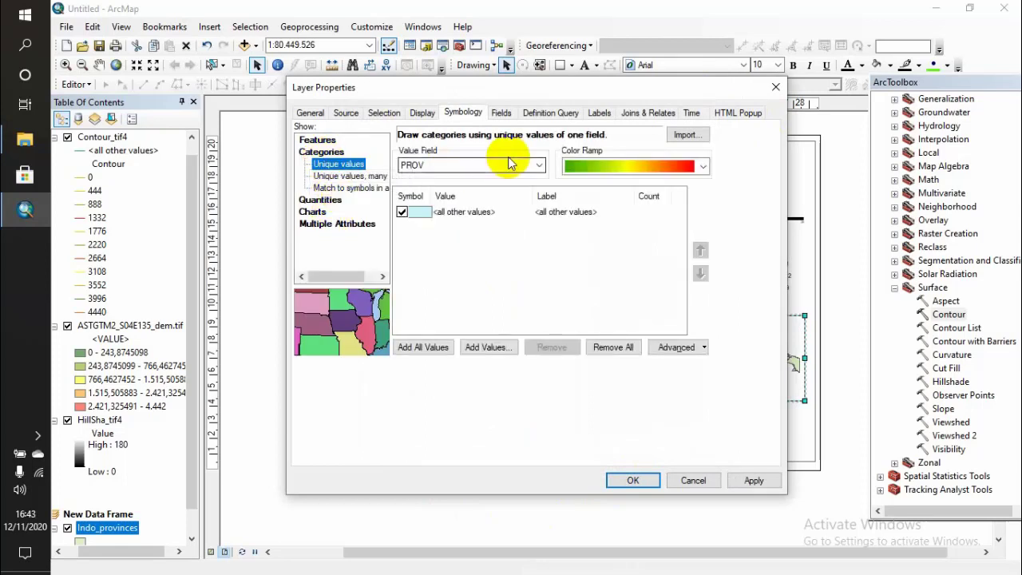
{"action": "left_click", "coordinate": [320, 200]}
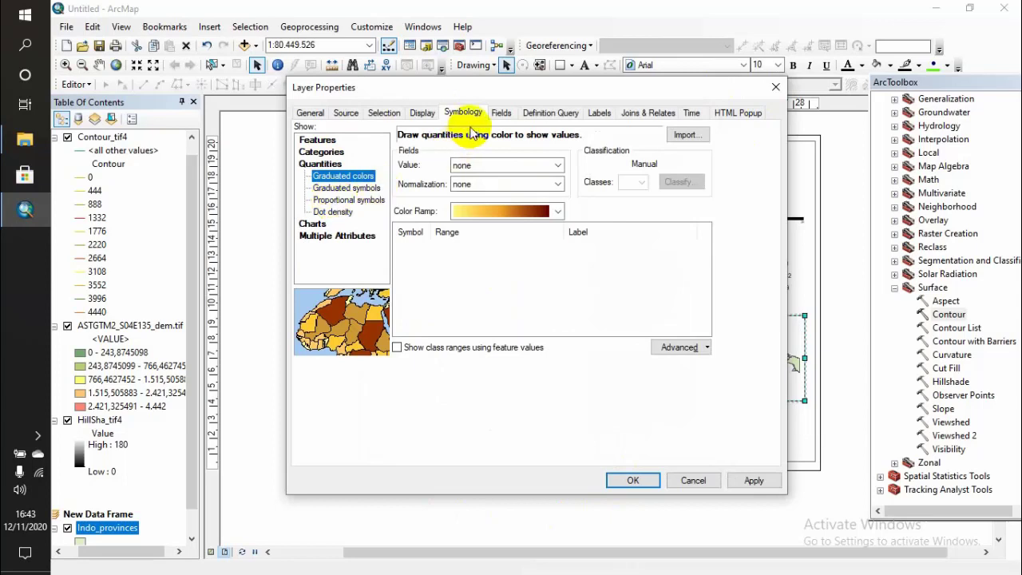
{"action": "left_click", "coordinate": [598, 113]}
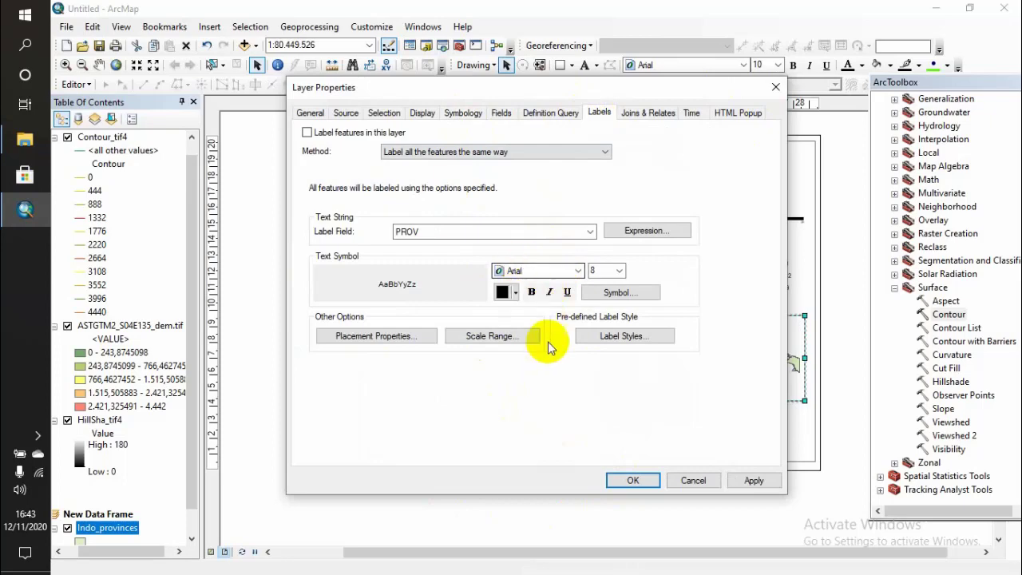
{"action": "left_click", "coordinate": [630, 480]}
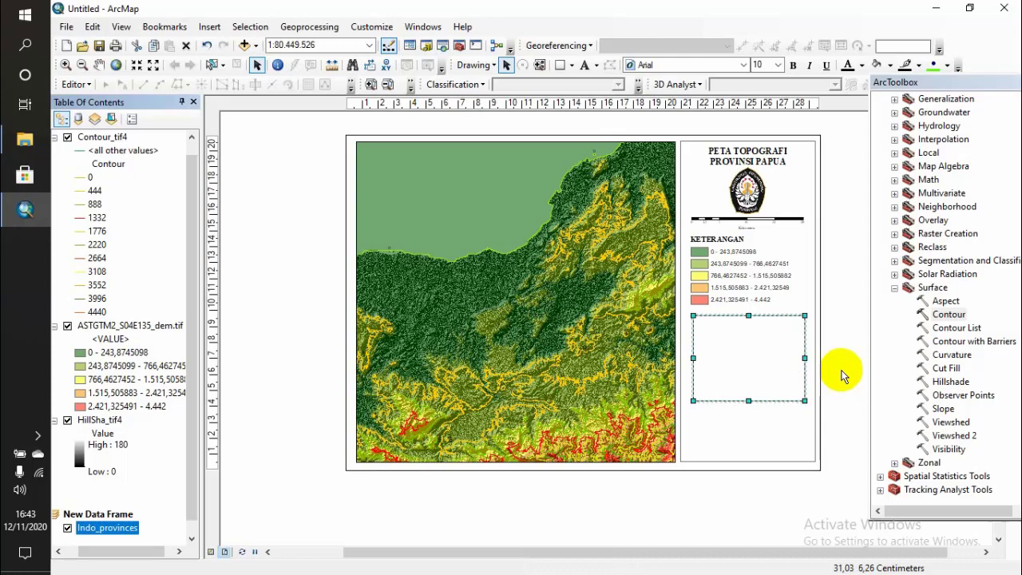
Step: Add Indo_provinces.shp to the empty data frame below the KETERANGAN legend
{"action": "scroll", "coordinate": [842, 375], "scroll_direction": "up", "scroll_amount": 3}
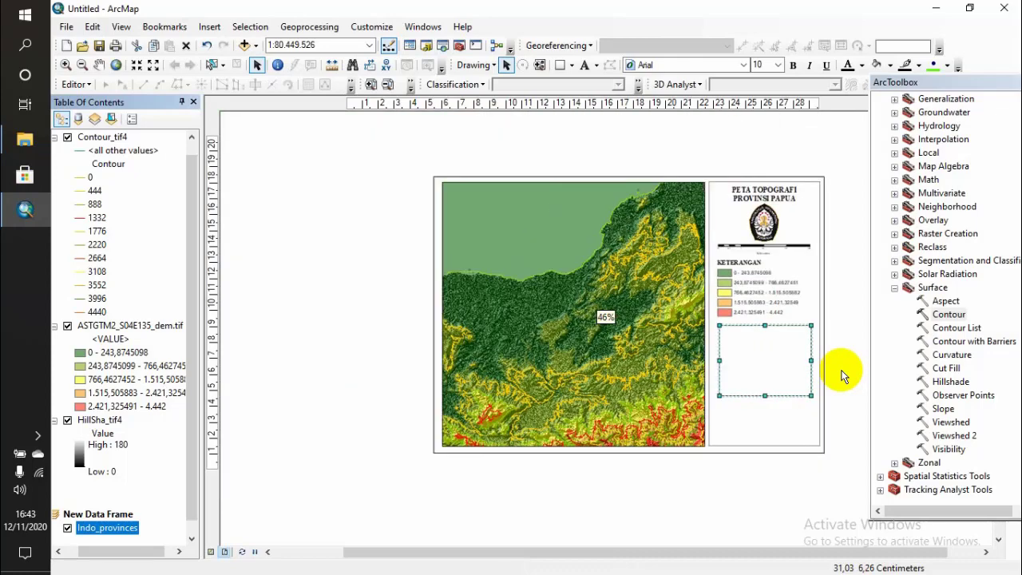
{"action": "scroll", "coordinate": [843, 375], "scroll_direction": "down", "scroll_amount": 2}
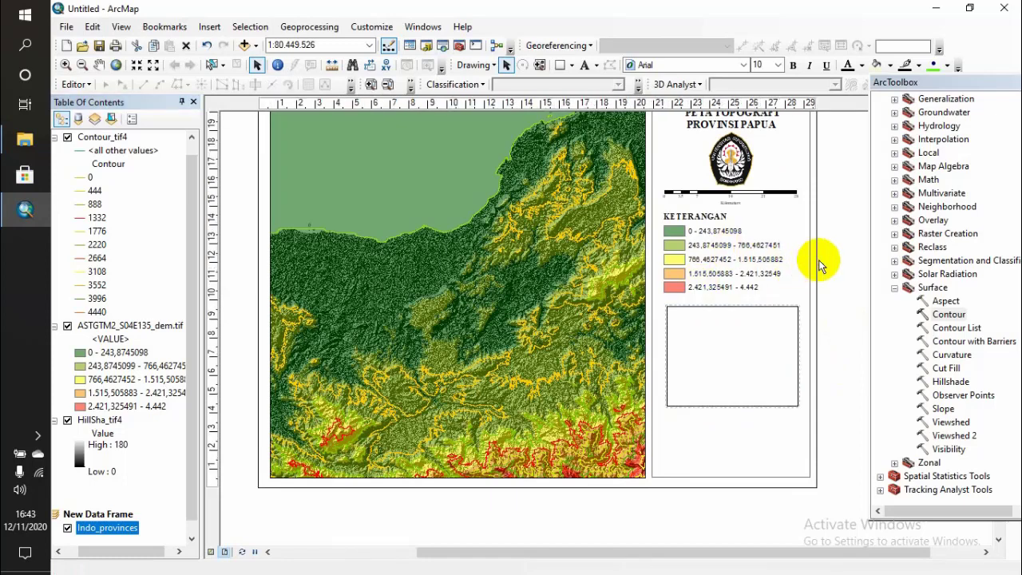
{"action": "scroll", "coordinate": [96, 483], "scroll_direction": "down", "scroll_amount": 1}
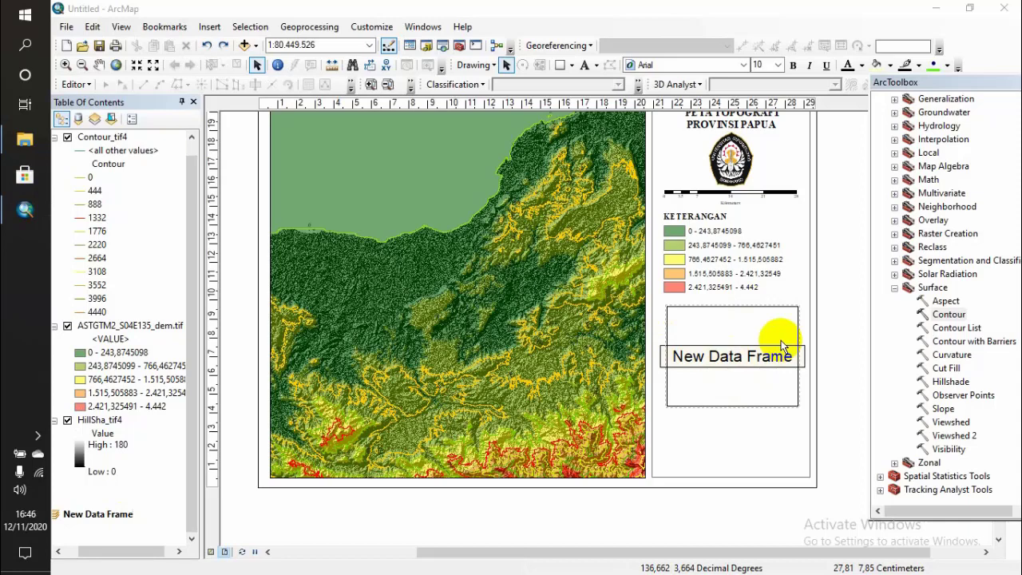
{"action": "left_click", "coordinate": [739, 345]}
{"action": "right_click", "coordinate": [748, 345]}
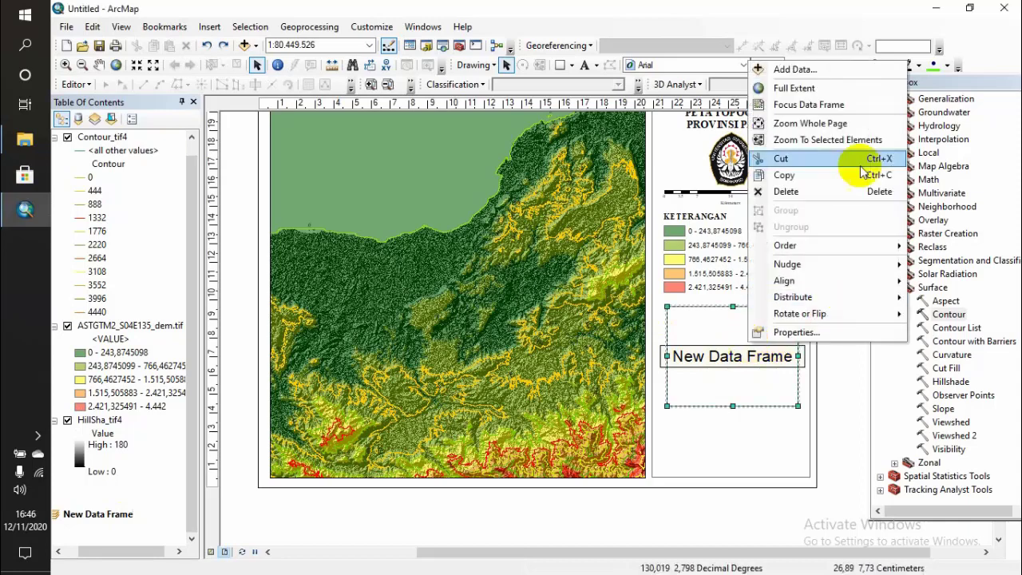
{"action": "left_click", "coordinate": [794, 70]}
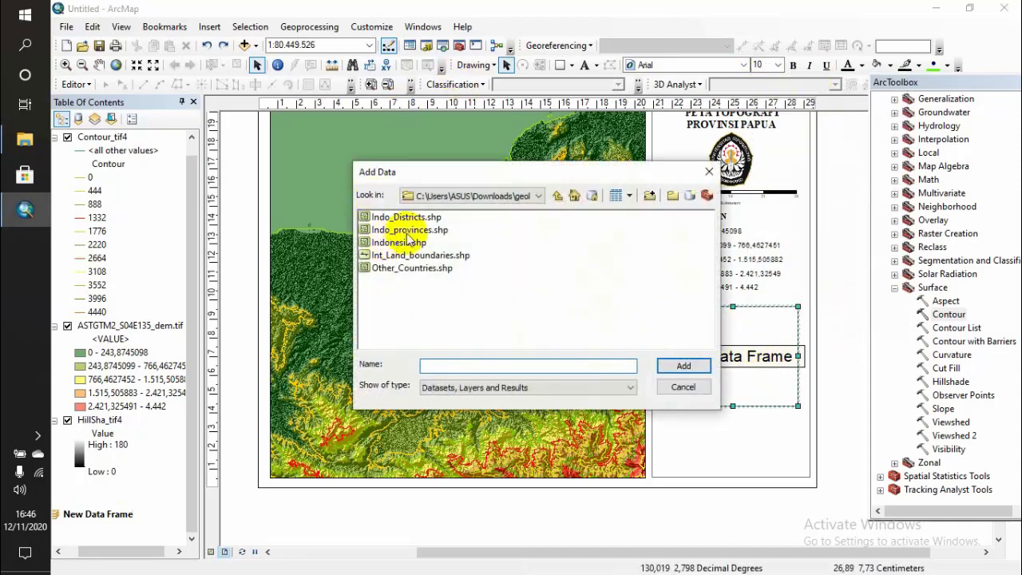
{"action": "left_click", "coordinate": [409, 230]}
{"action": "left_click", "coordinate": [680, 366]}
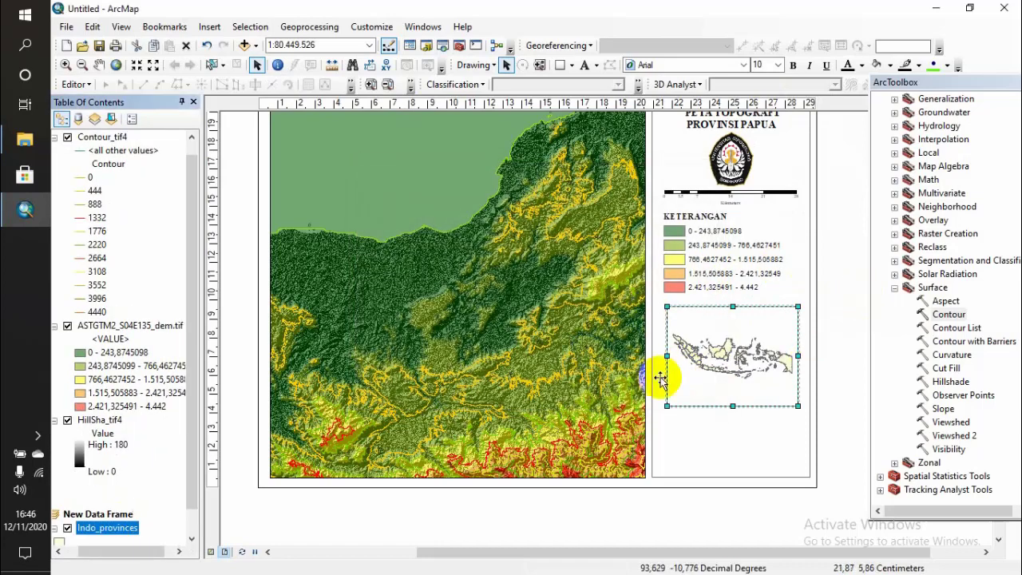
Step: Give the Indonesia inset frame a thicker black border and a Lt Blue background
{"action": "right_click", "coordinate": [704, 363]}
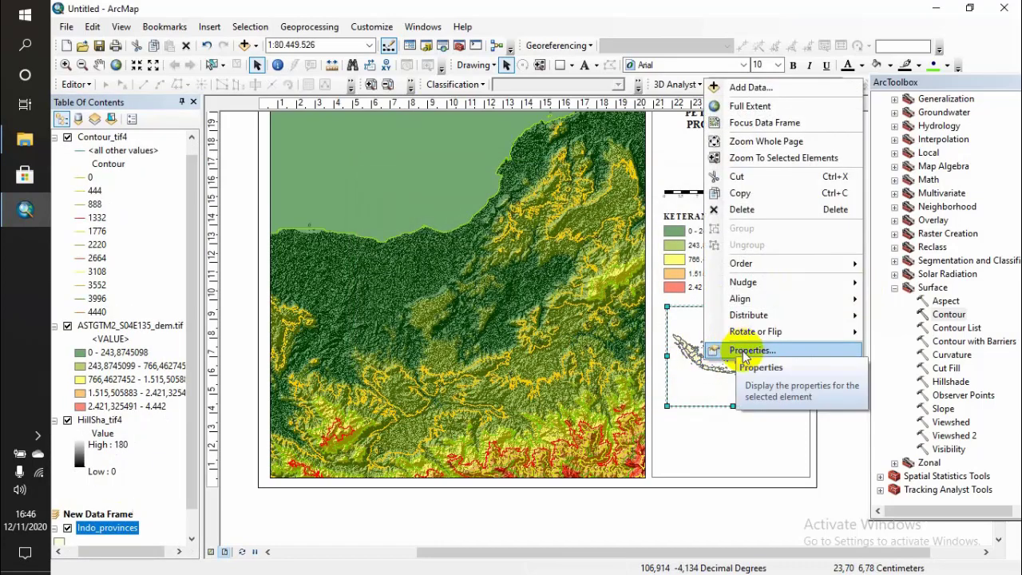
{"action": "left_click", "coordinate": [742, 351]}
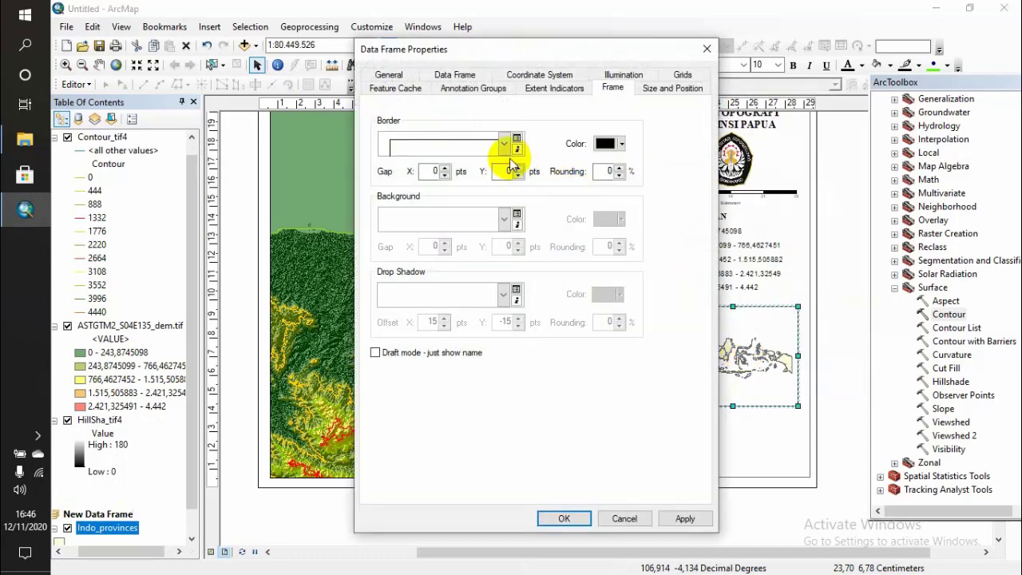
{"action": "left_click", "coordinate": [503, 146]}
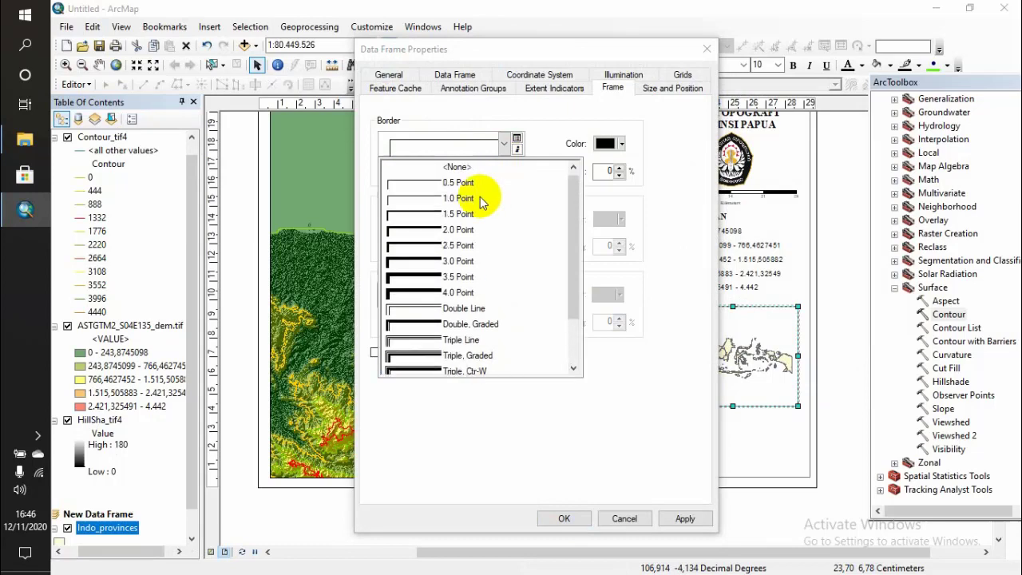
{"action": "left_click", "coordinate": [444, 238]}
{"action": "left_click", "coordinate": [505, 221]}
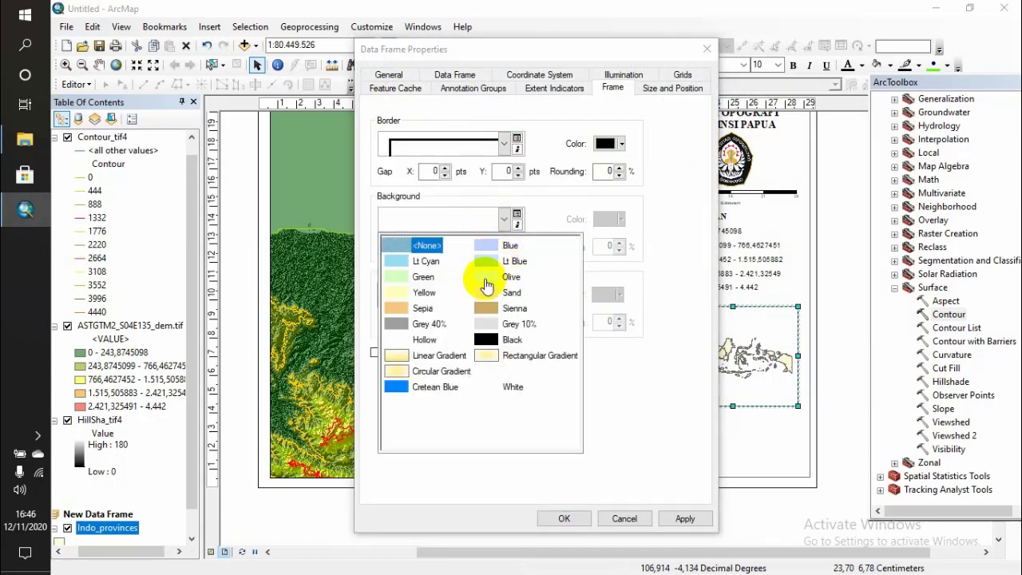
{"action": "left_click", "coordinate": [495, 264]}
{"action": "left_click", "coordinate": [564, 518]}
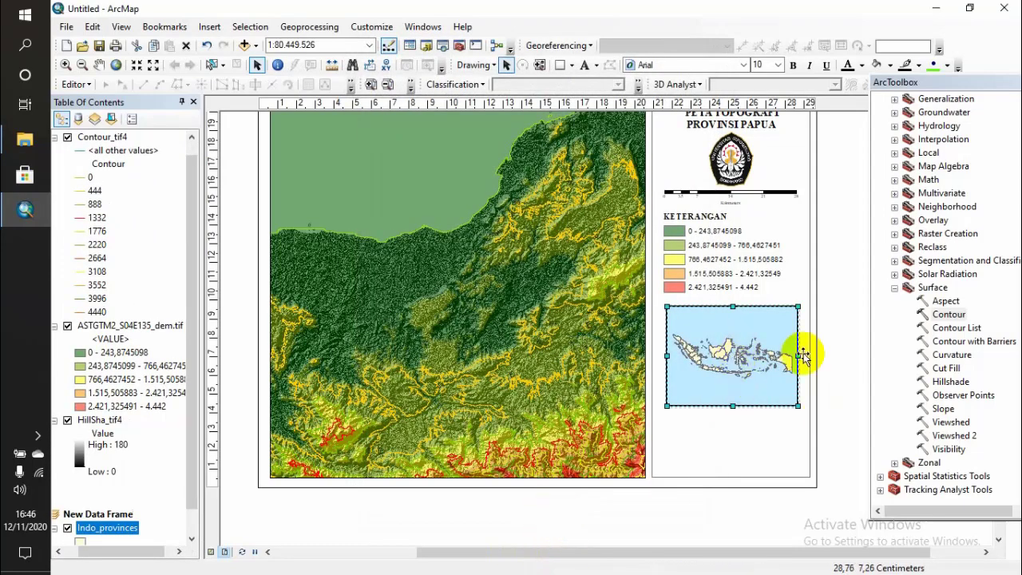
Step: Change the Indo_provinces layer's symbol to Med Green with an outline width of 1
{"action": "right_click", "coordinate": [102, 532]}
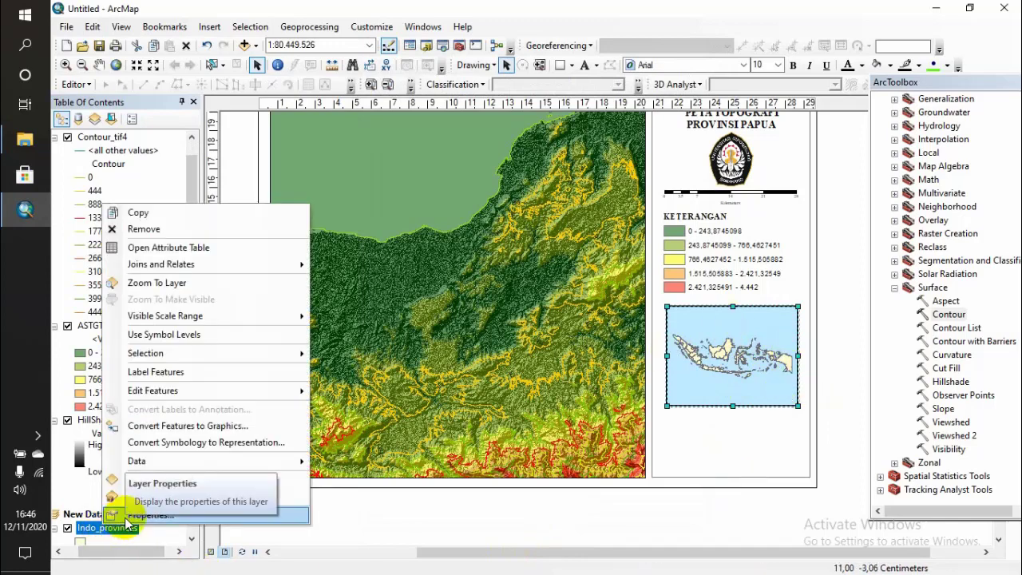
{"action": "left_click", "coordinate": [294, 517]}
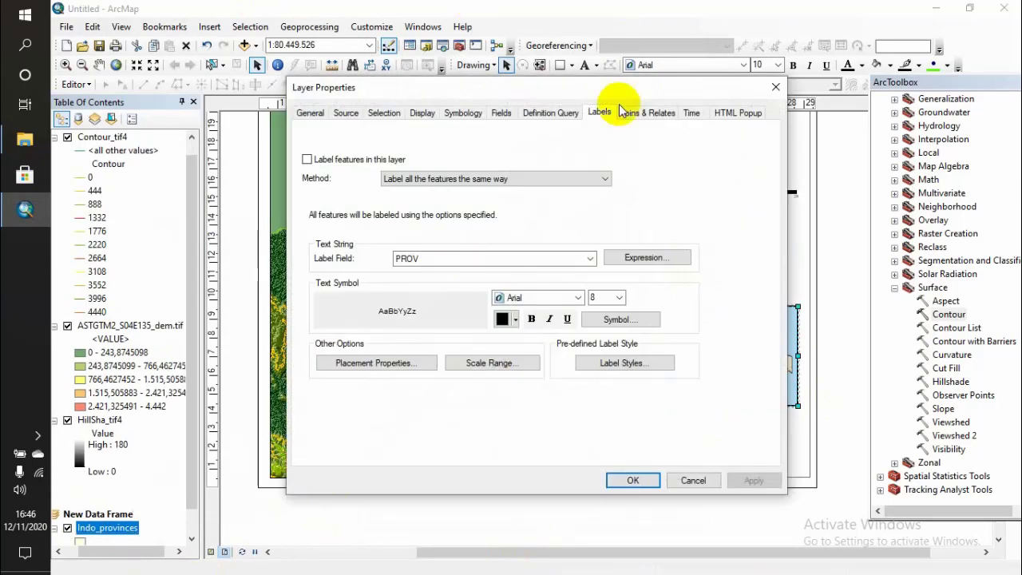
{"action": "left_click", "coordinate": [476, 114]}
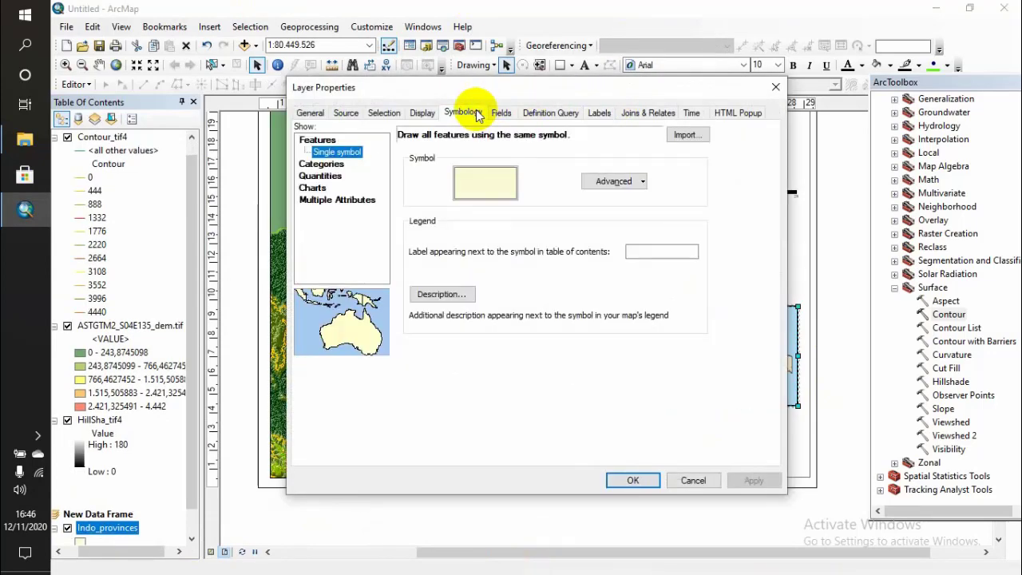
{"action": "left_click", "coordinate": [476, 192]}
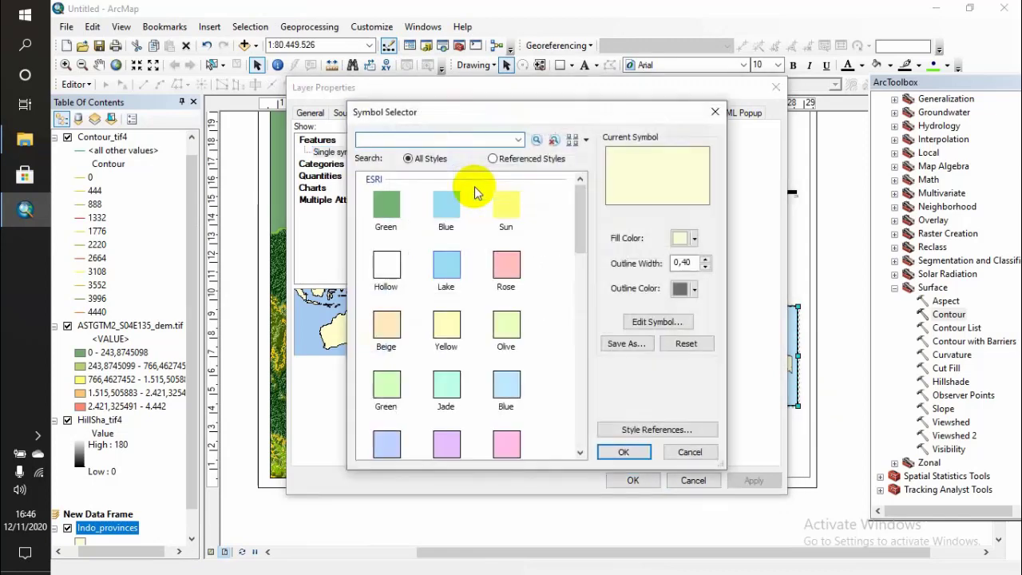
{"action": "scroll", "coordinate": [468, 338], "scroll_direction": "down", "scroll_amount": 4}
{"action": "scroll", "coordinate": [468, 340], "scroll_direction": "down", "scroll_amount": 2}
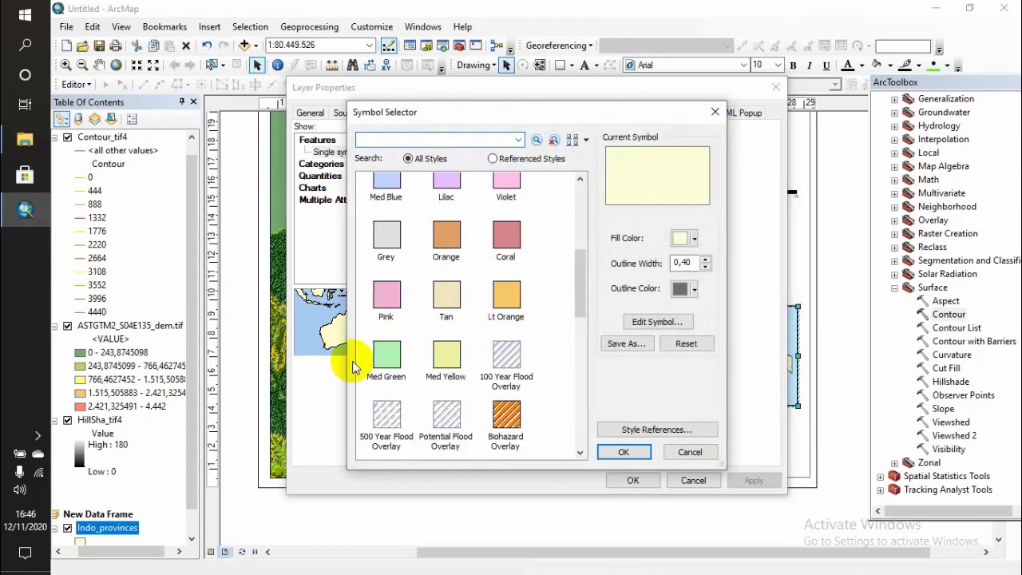
{"action": "left_click", "coordinate": [384, 359]}
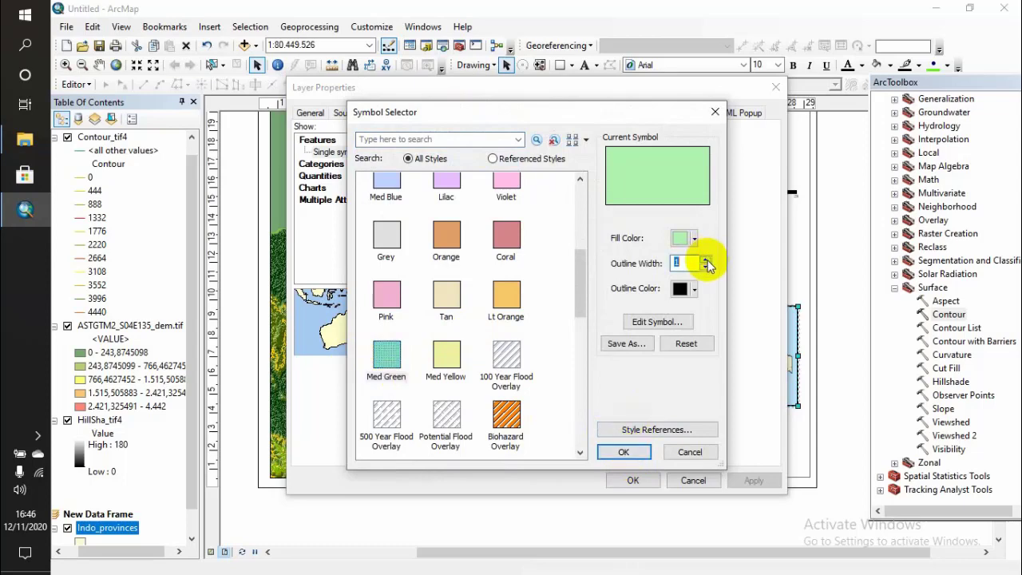
{"action": "left_click", "coordinate": [629, 452]}
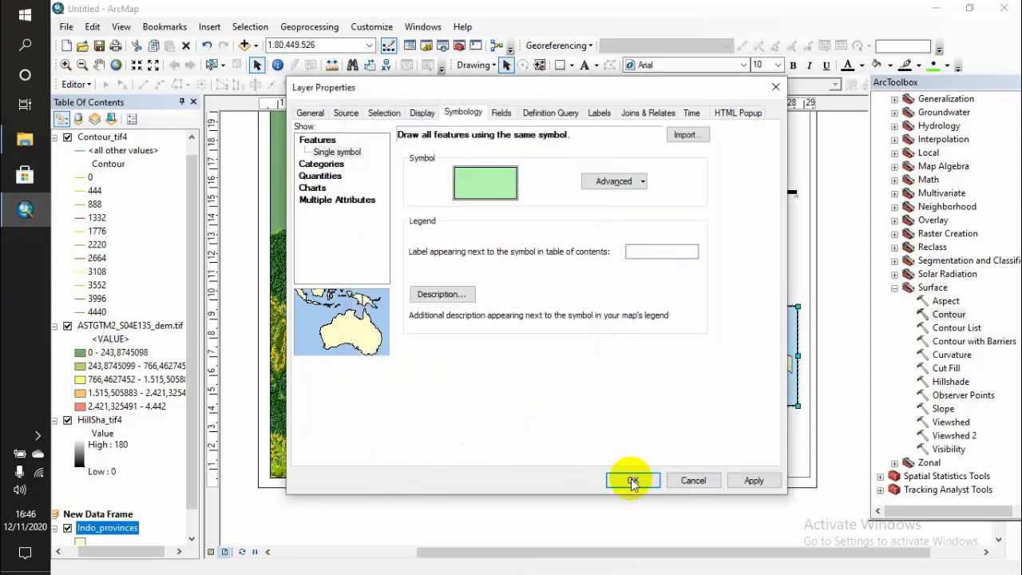
{"action": "left_click", "coordinate": [631, 480]}
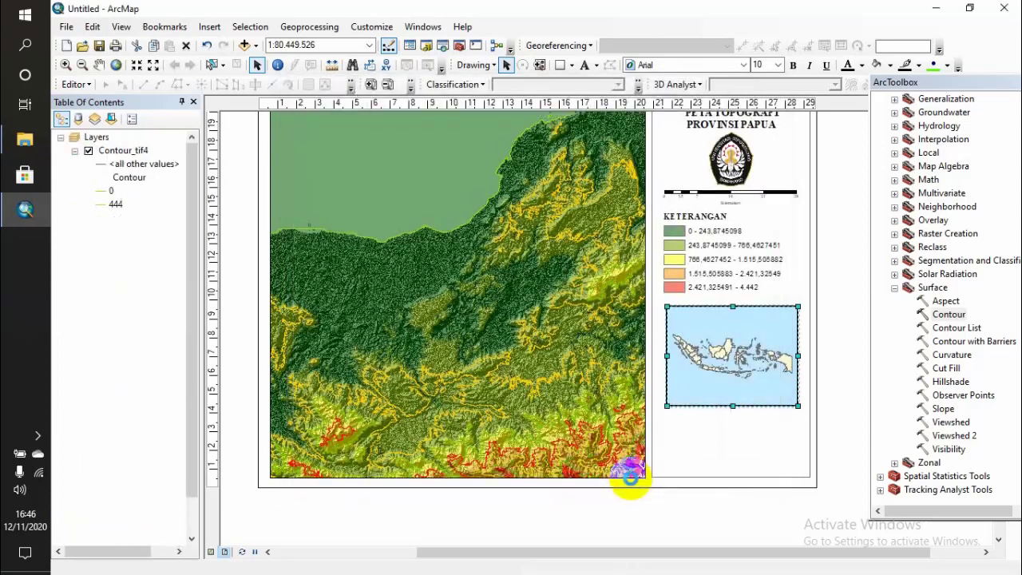
Step: Reduce the Indo_provinces layer's symbol outline width to 0,50
{"action": "left_click", "coordinate": [846, 373]}
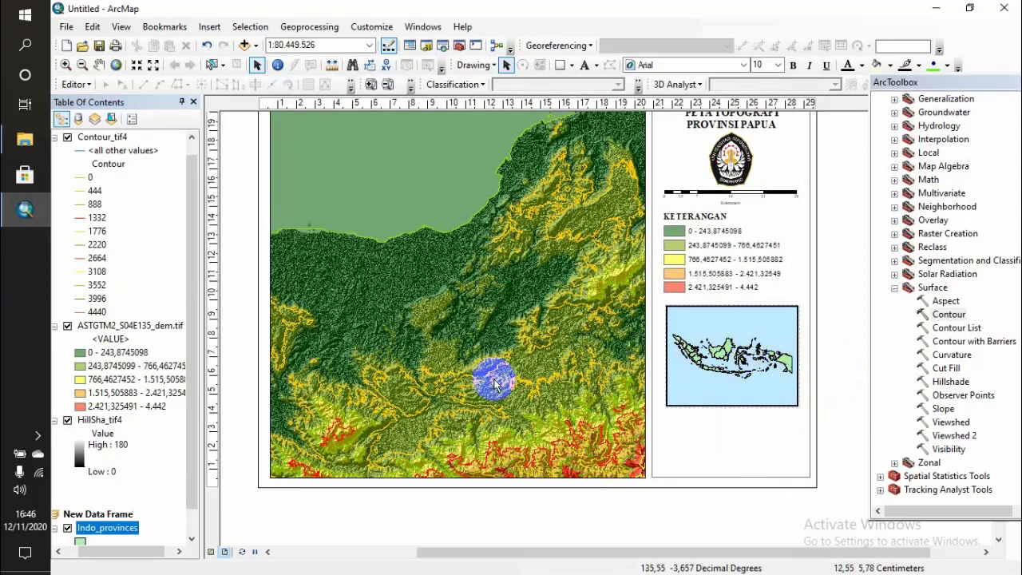
{"action": "right_click", "coordinate": [104, 529]}
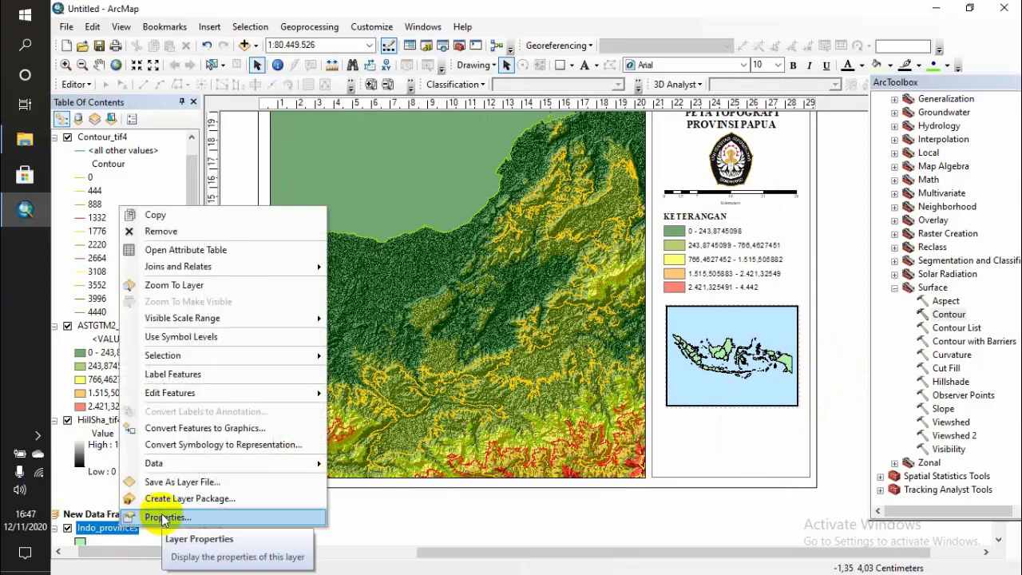
{"action": "left_click", "coordinate": [189, 520]}
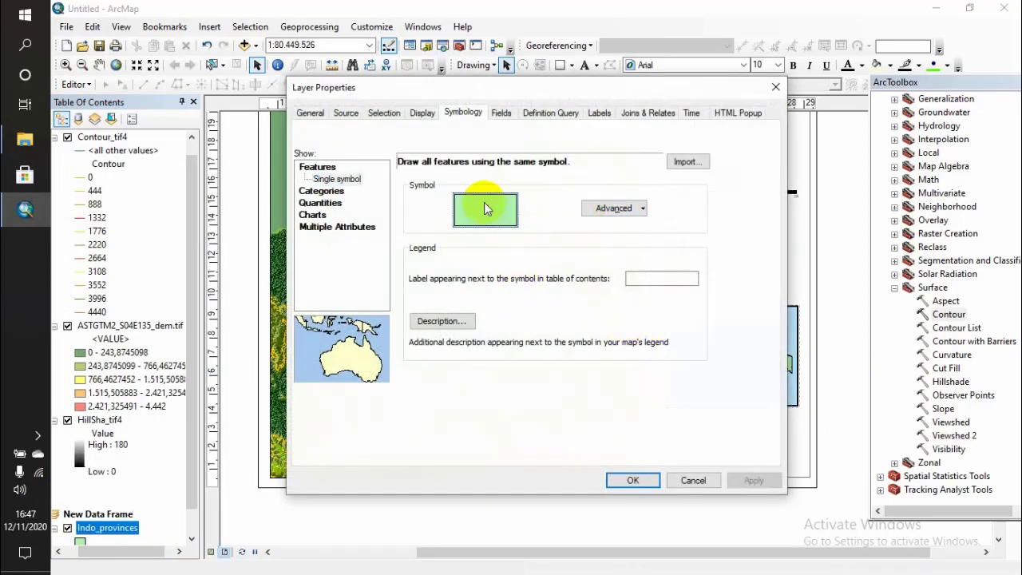
{"action": "left_click", "coordinate": [484, 204]}
{"action": "left_click", "coordinate": [683, 263]}
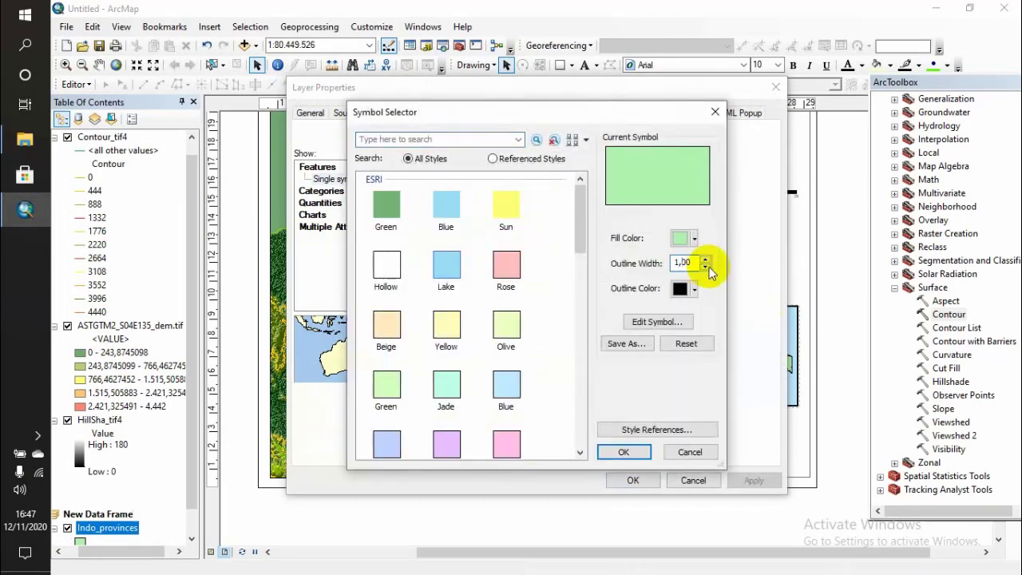
{"action": "key", "text": "BackSpace"}
{"action": "key", "text": "BackSpace"}
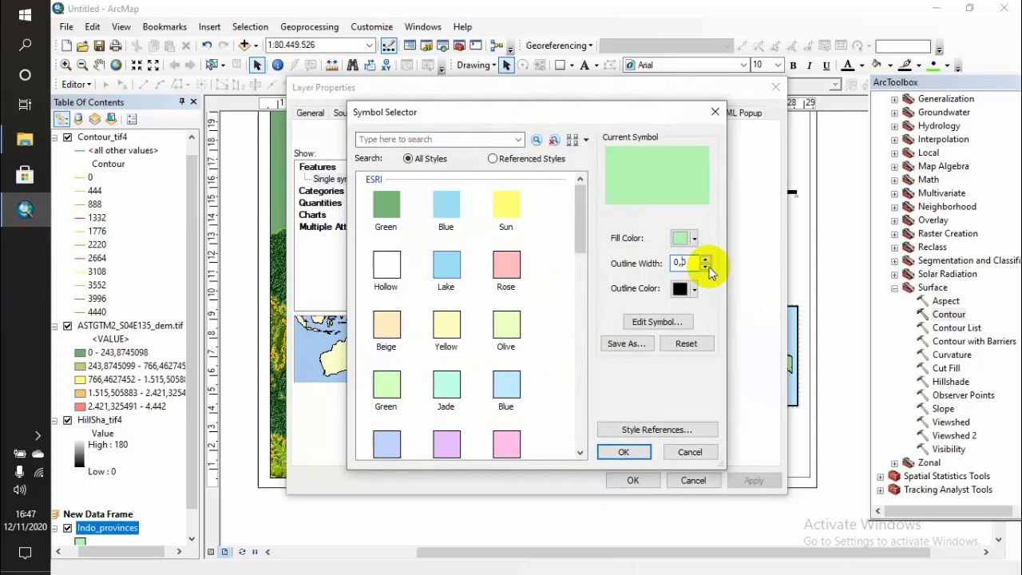
{"action": "type", "text": "5"}
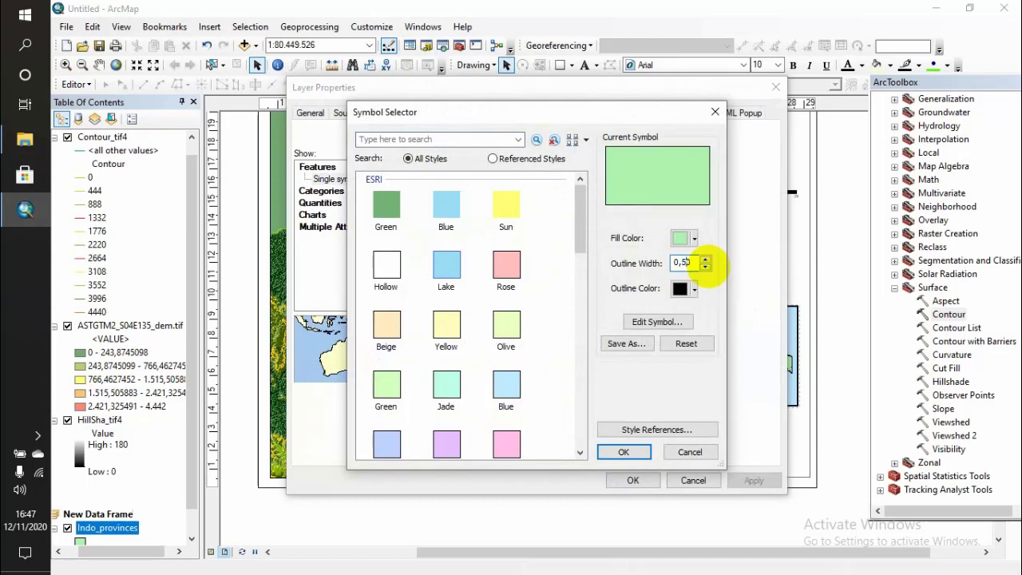
{"action": "left_click", "coordinate": [633, 452]}
{"action": "left_click", "coordinate": [643, 479]}
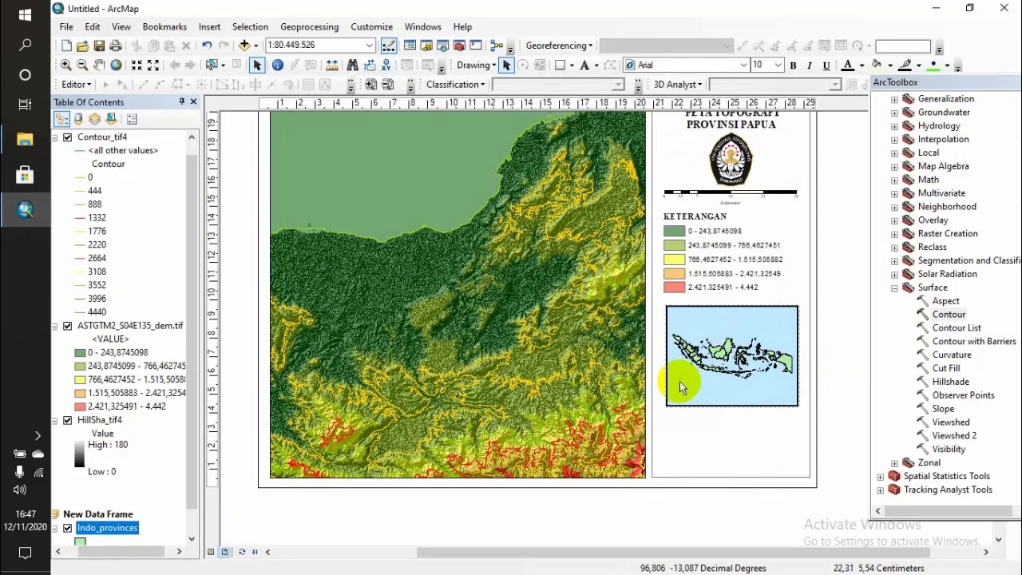
{"action": "left_click", "coordinate": [703, 375]}
{"action": "left_click", "coordinate": [789, 351]}
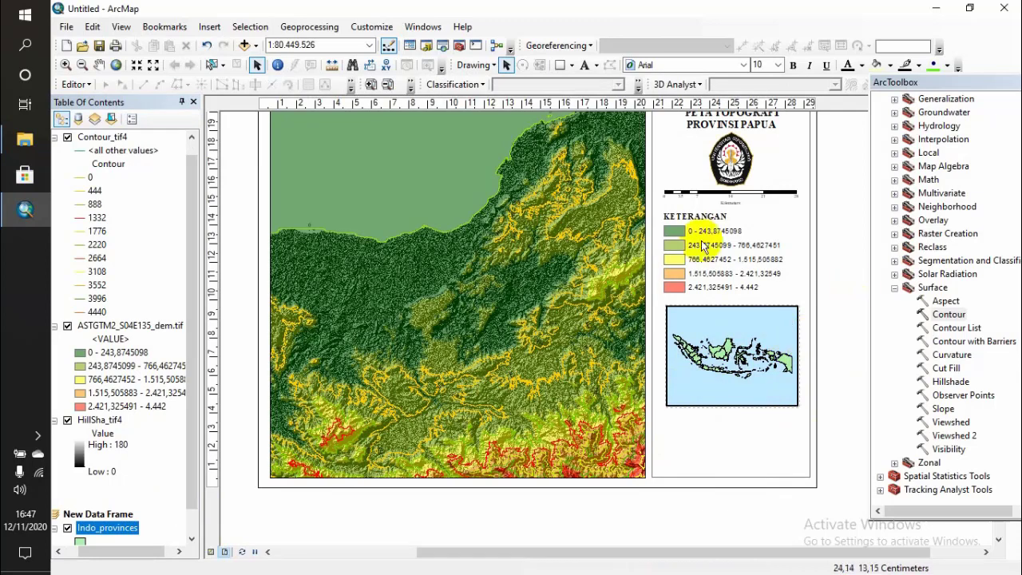
{"action": "left_click", "coordinate": [620, 281]}
{"action": "left_click", "coordinate": [794, 445]}
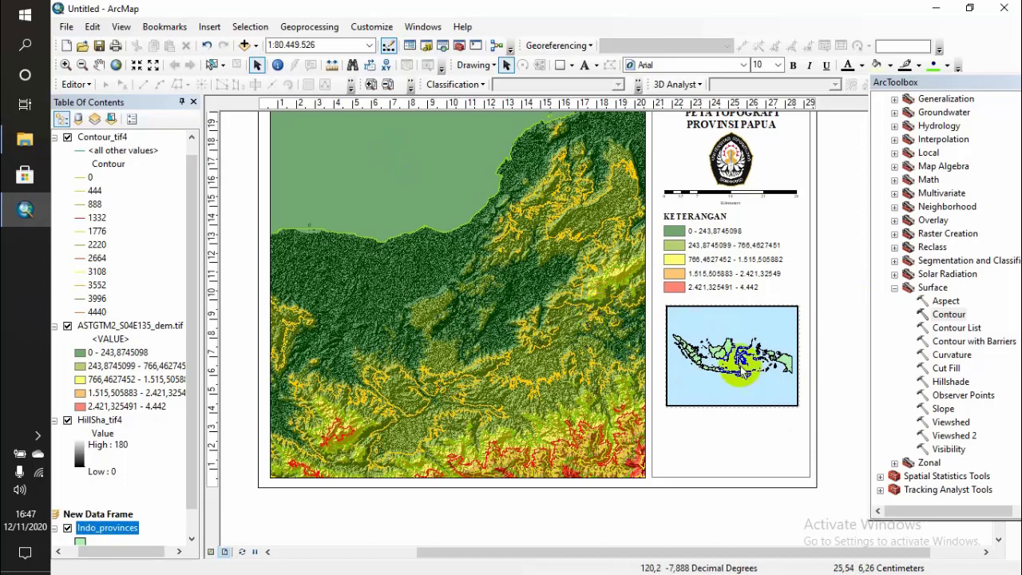
{"action": "left_click", "coordinate": [767, 378]}
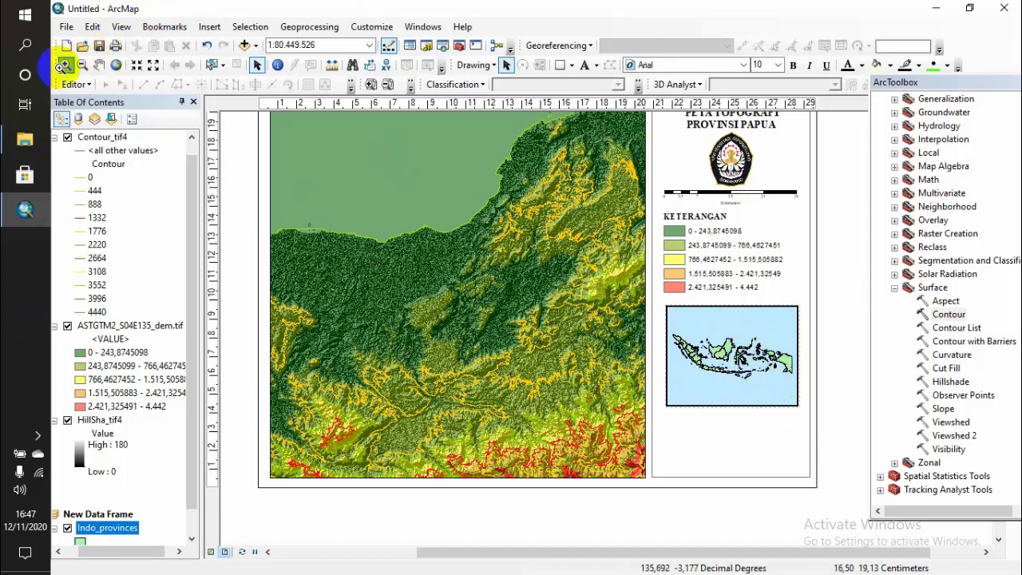
Step: Zoom the inset map in on western Papua and pan it east toward the large northern bay
{"action": "left_click", "coordinate": [62, 67]}
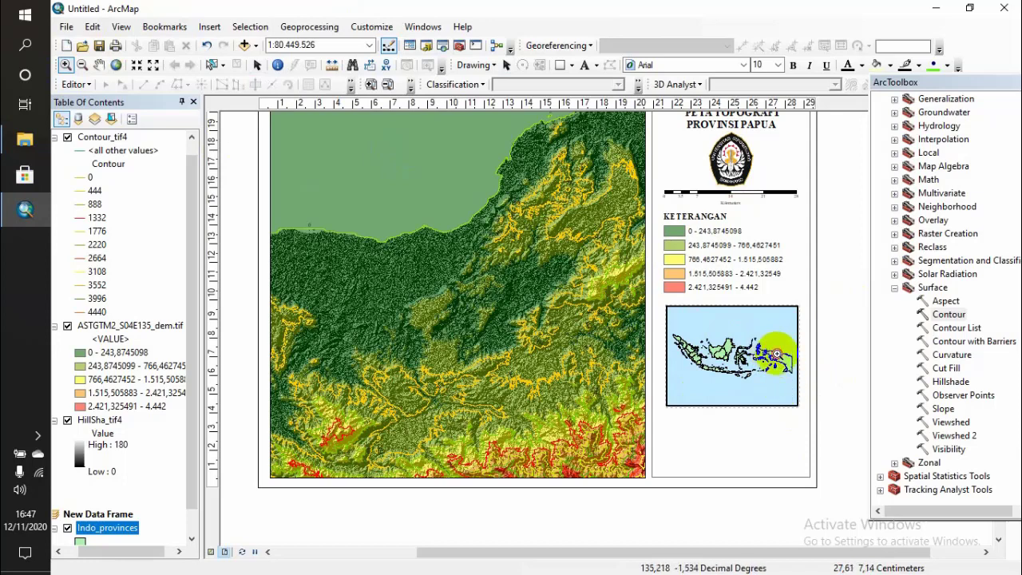
{"action": "left_click_drag", "start_coordinate": [787, 375], "coordinate": [787, 377]}
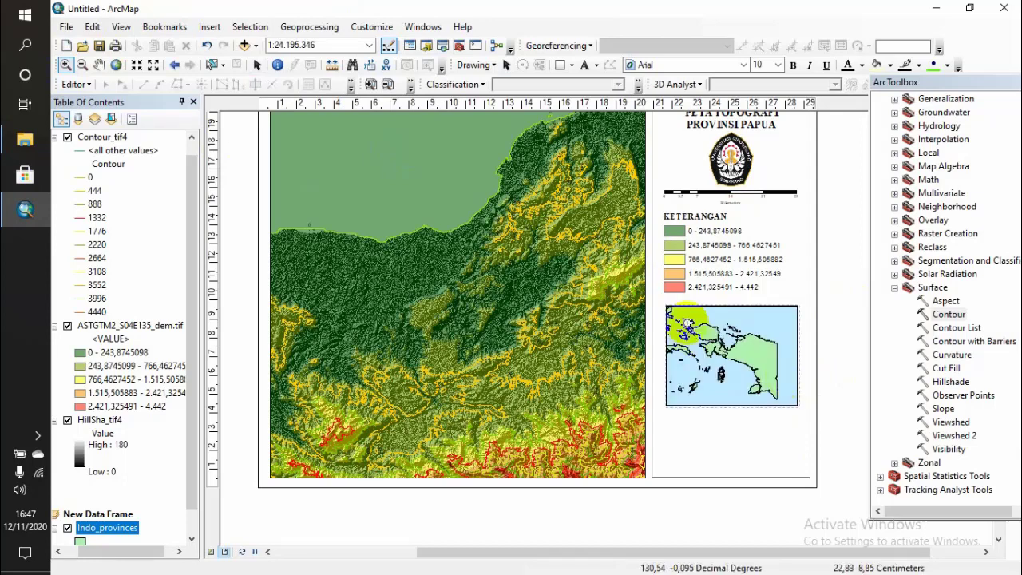
{"action": "left_click_drag", "start_coordinate": [690, 314], "coordinate": [755, 374]}
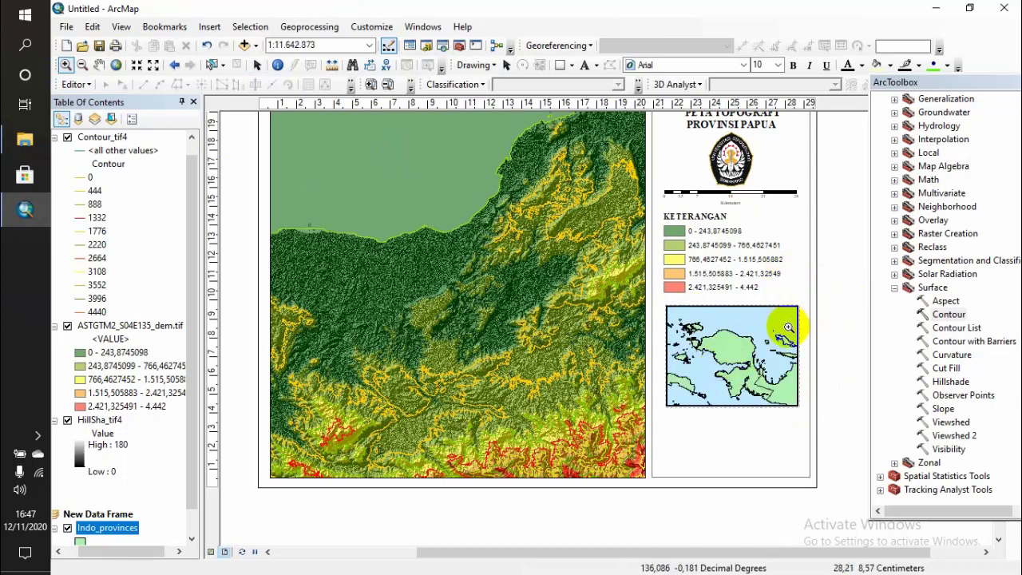
{"action": "left_click", "coordinate": [99, 65]}
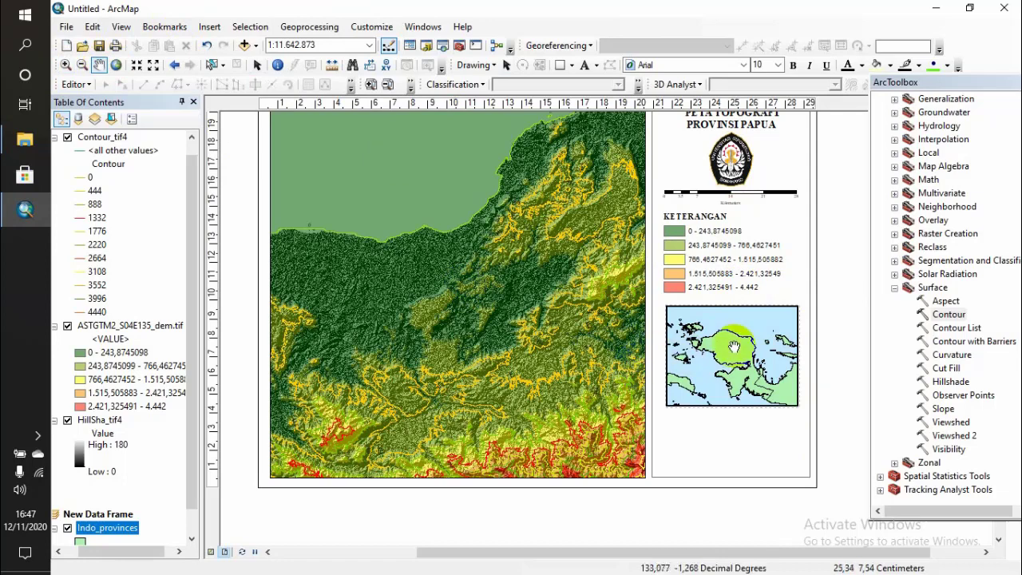
{"action": "left_click_drag", "start_coordinate": [733, 346], "coordinate": [746, 375]}
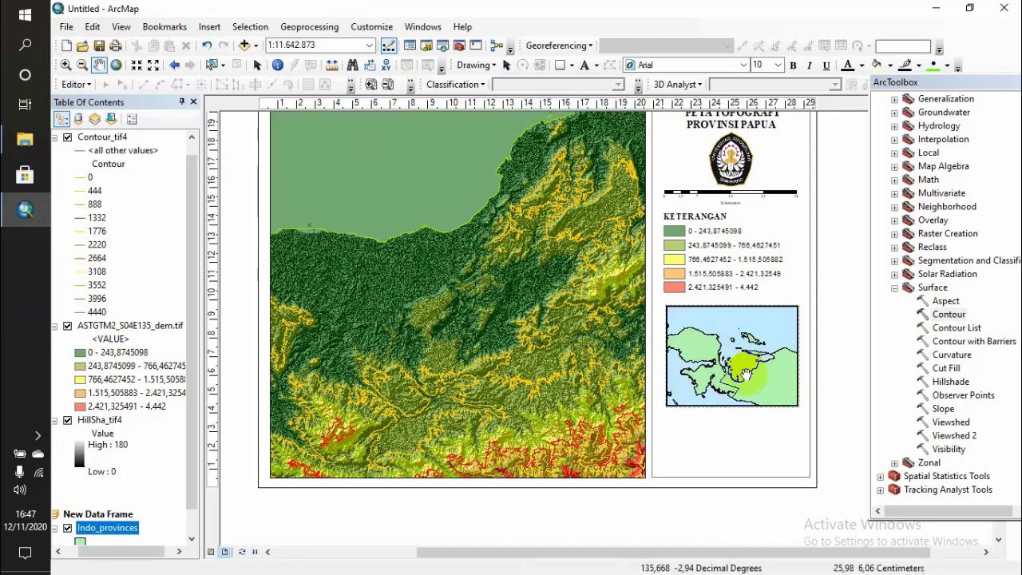
Step: Zoom the inset map out to show all of Papua and zoom back in on the northern bay
{"action": "left_click", "coordinate": [84, 66]}
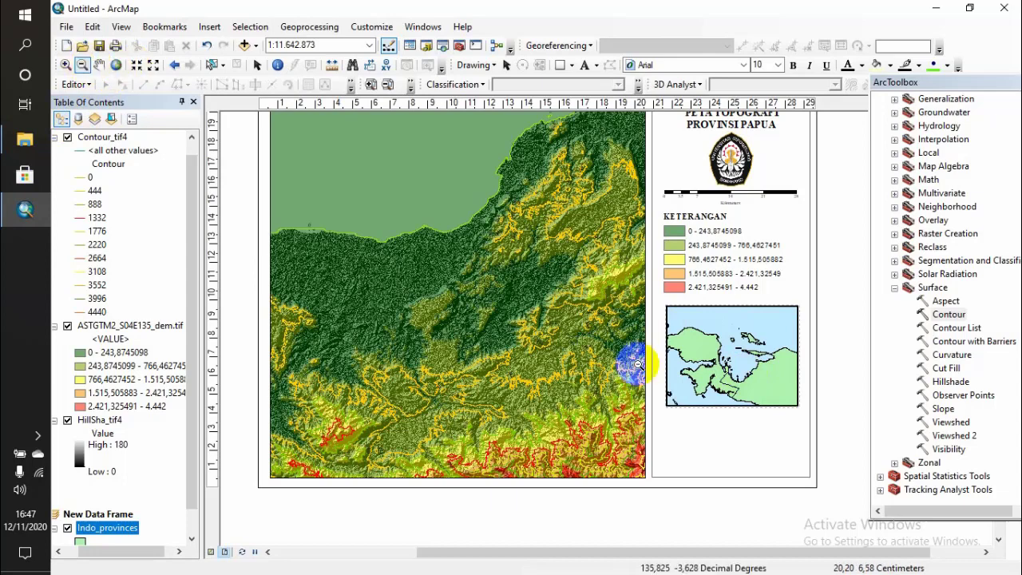
{"action": "left_click", "coordinate": [688, 333]}
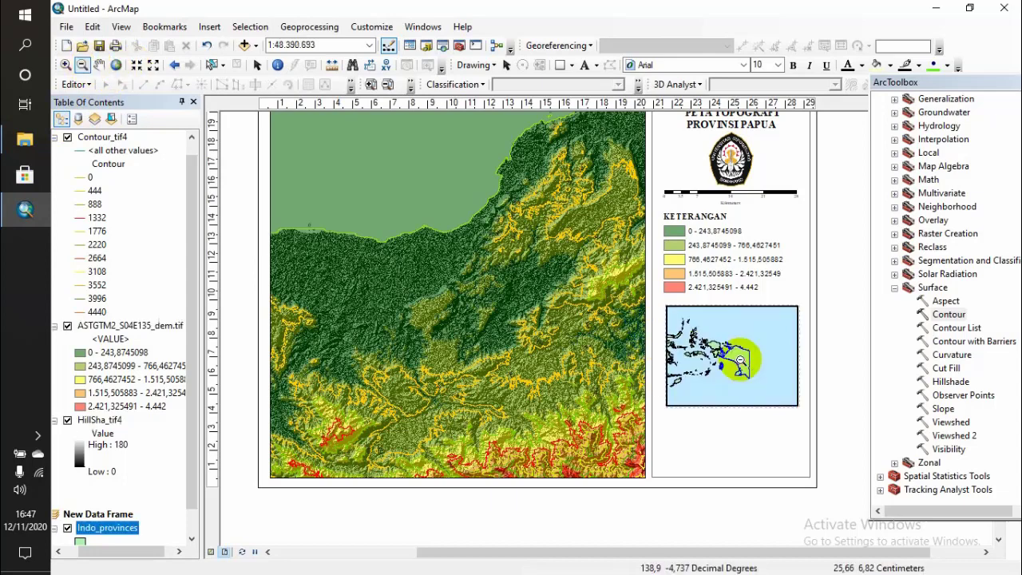
{"action": "left_click", "coordinate": [741, 356]}
{"action": "left_click", "coordinate": [66, 65]}
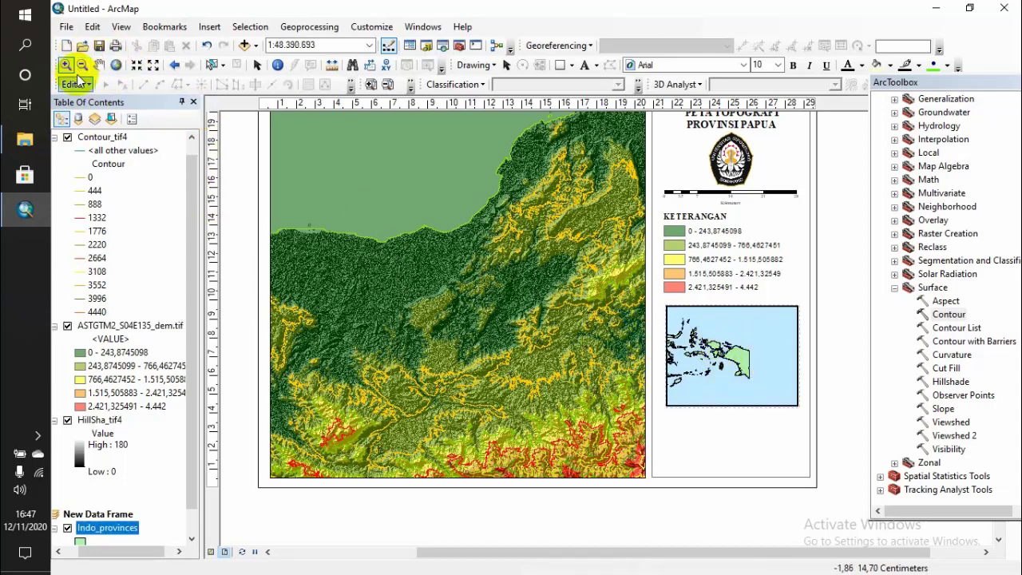
{"action": "left_click", "coordinate": [722, 340]}
{"action": "left_click_drag", "start_coordinate": [717, 339], "coordinate": [735, 355]}
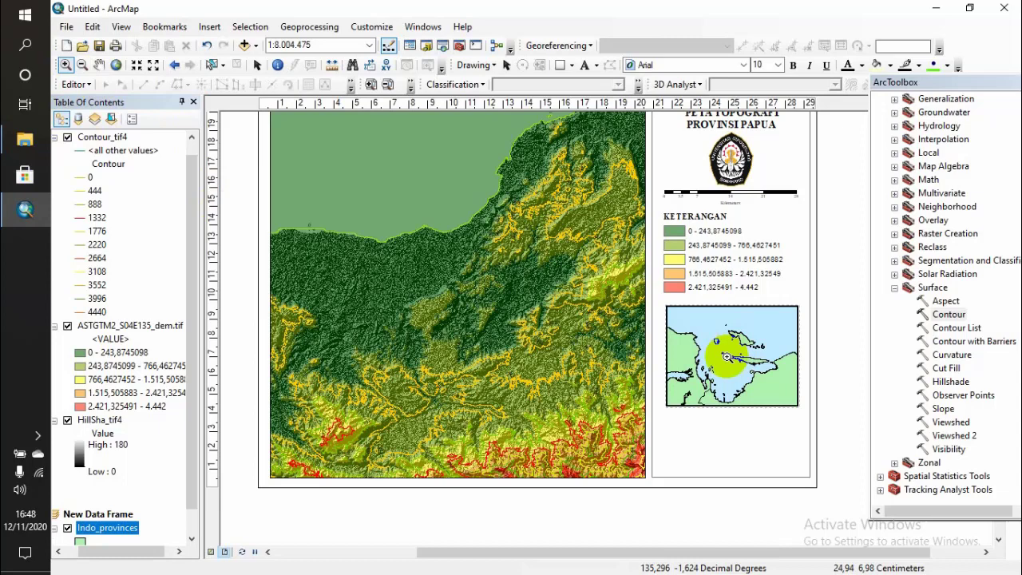
{"action": "left_click", "coordinate": [726, 357]}
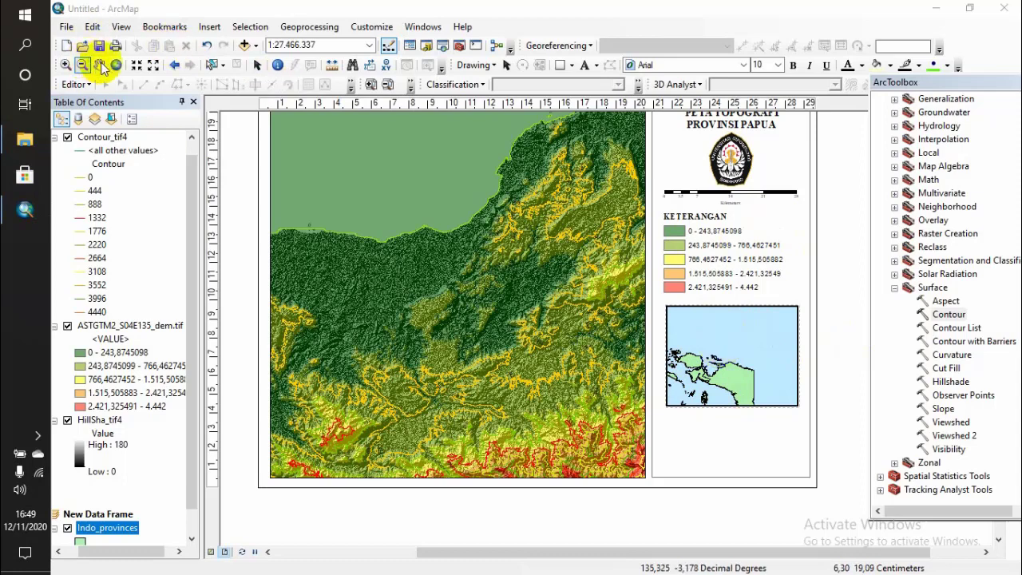
Step: Set the inset map's view to a scale of 1:20.000.000 over western Papua and the neighbouring islands
{"action": "right_click", "coordinate": [700, 329]}
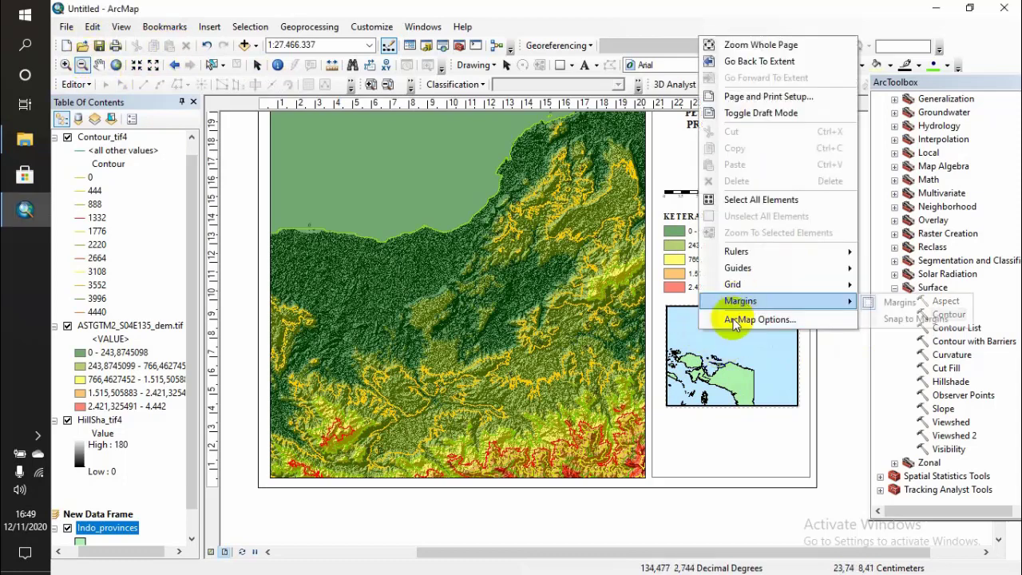
{"action": "left_click", "coordinate": [695, 329]}
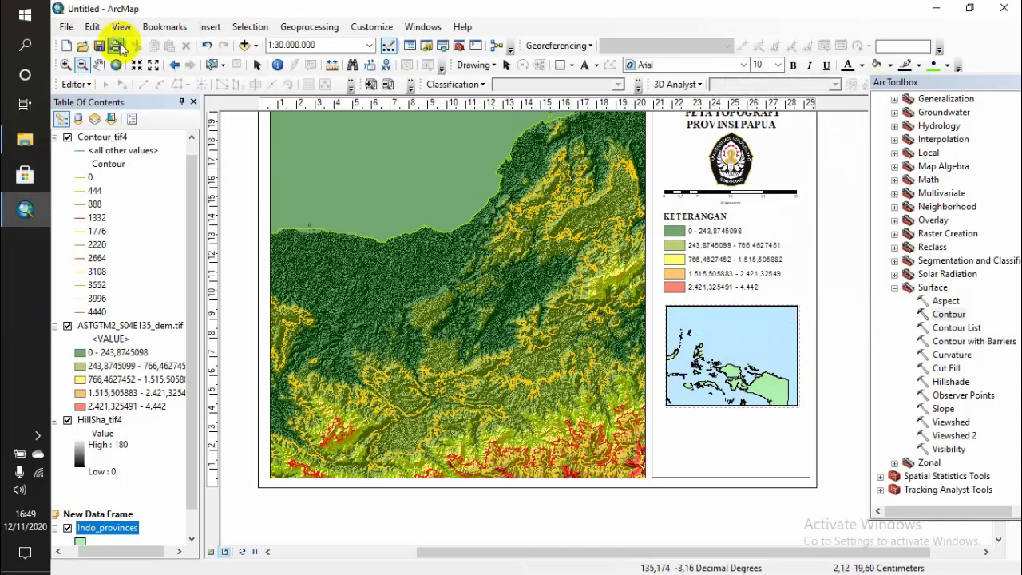
{"action": "left_click", "coordinate": [65, 65]}
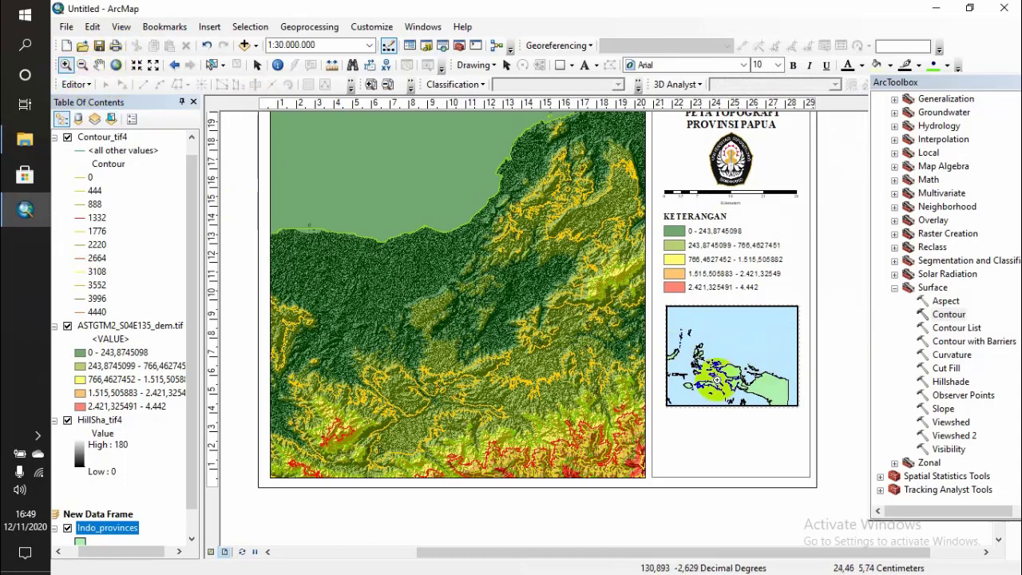
{"action": "left_click", "coordinate": [737, 367]}
{"action": "left_click", "coordinate": [736, 367]}
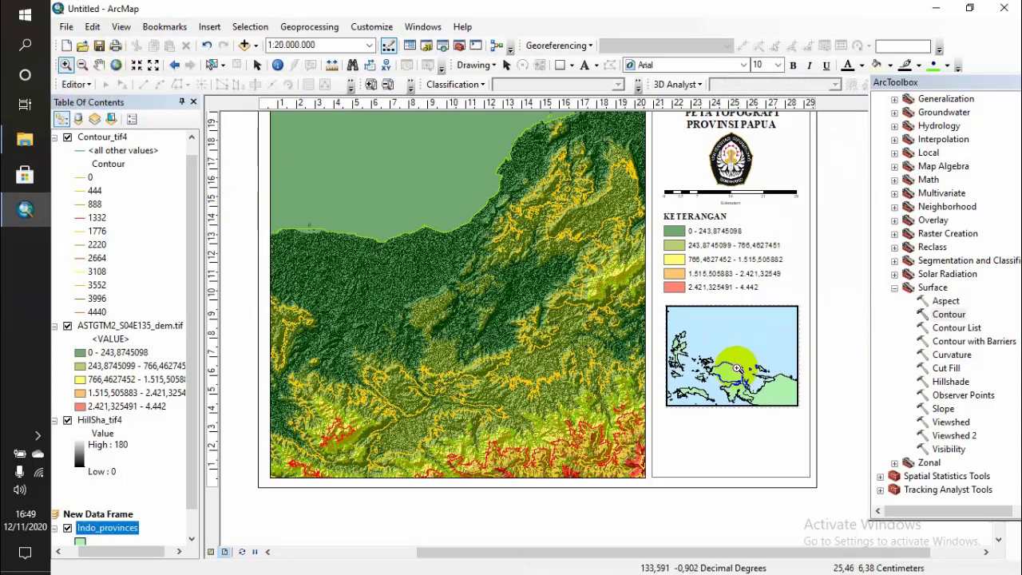
Step: Add an extent indicator for the Layers data frame to the Indonesia inset frame
{"action": "left_click", "coordinate": [99, 65]}
{"action": "right_click", "coordinate": [728, 364]}
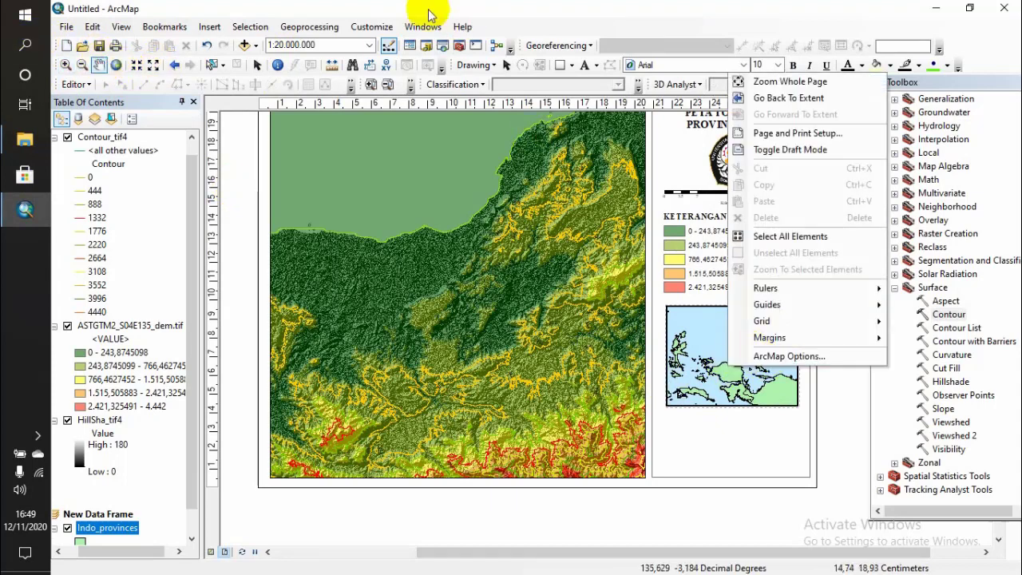
{"action": "left_click", "coordinate": [258, 64]}
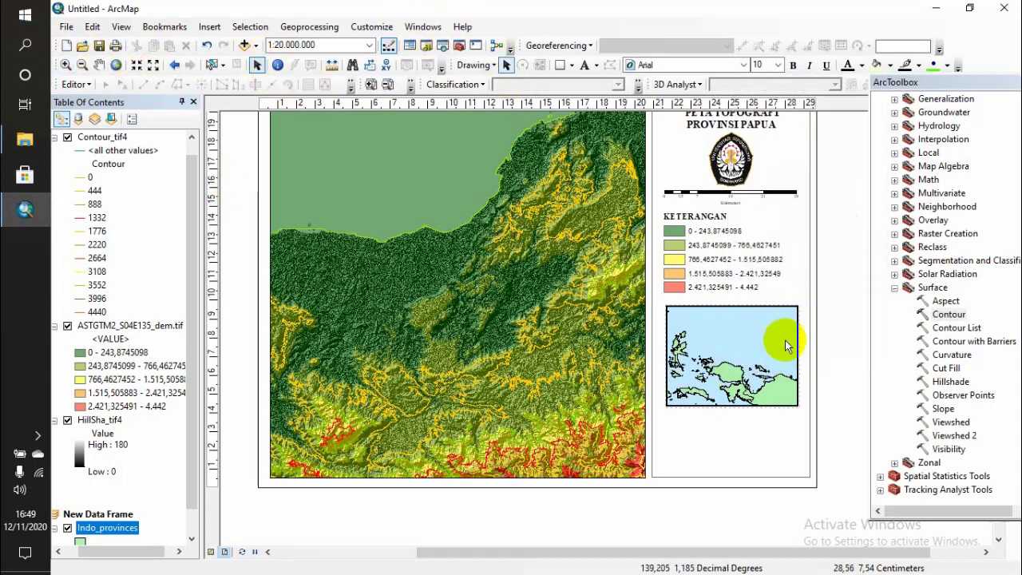
{"action": "right_click", "coordinate": [775, 349]}
{"action": "left_click", "coordinate": [806, 341]}
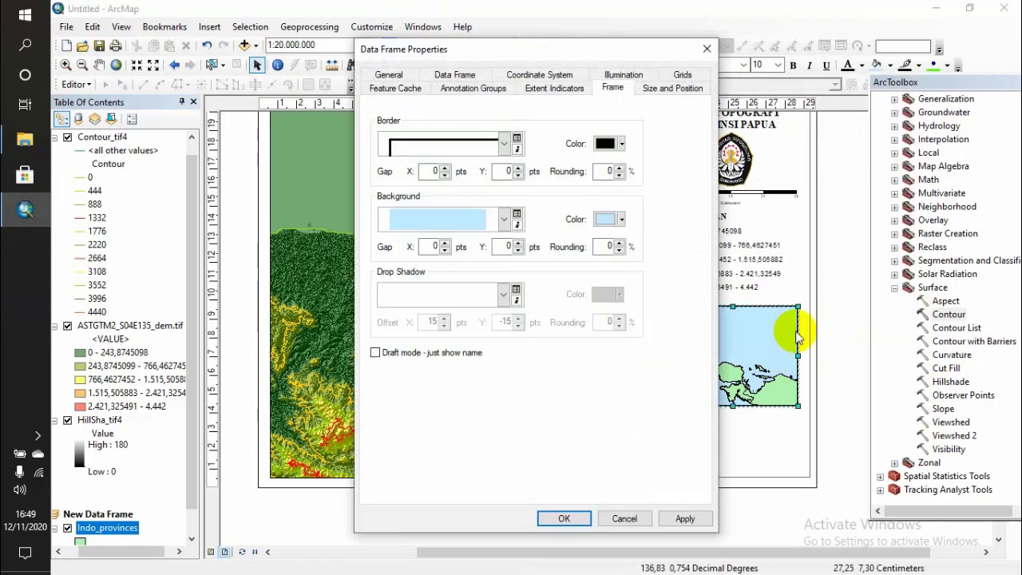
{"action": "left_click", "coordinate": [570, 91]}
{"action": "left_click", "coordinate": [386, 174]}
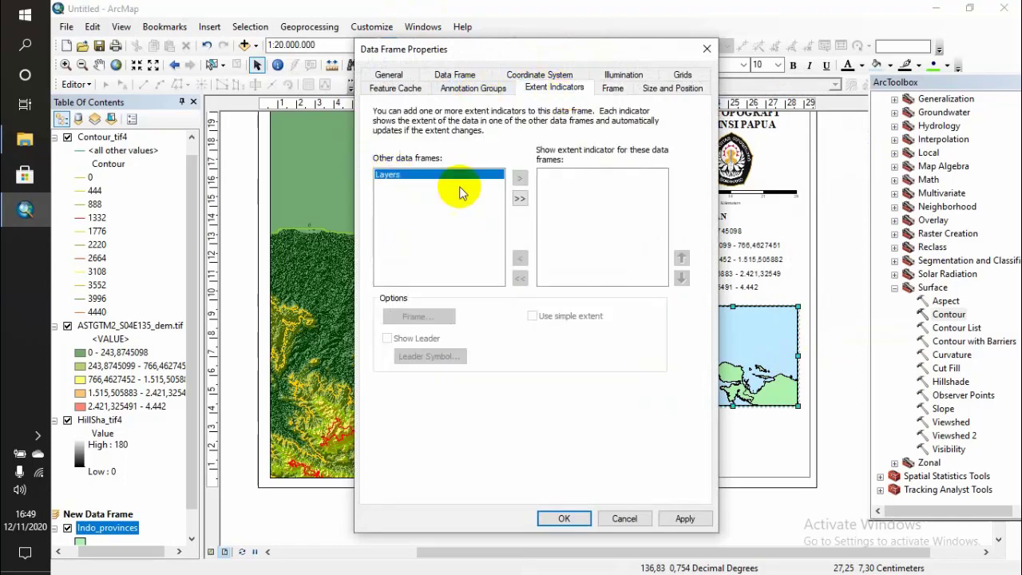
{"action": "left_click", "coordinate": [521, 179]}
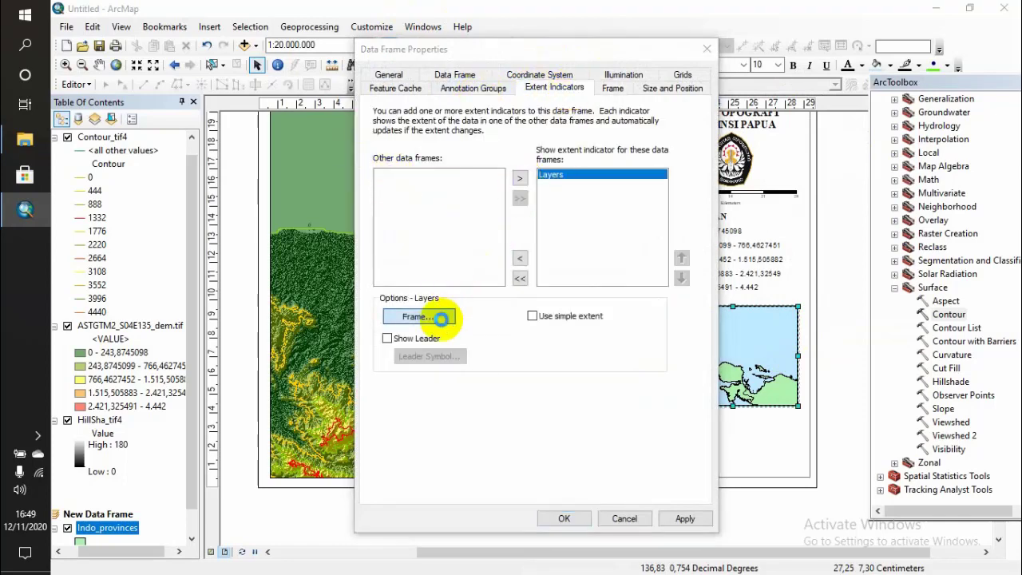
Step: Give the Layers extent indicator a red 2.0 Point border and shift the inset map to bring it closer to the centre
{"action": "left_click", "coordinate": [445, 316]}
{"action": "left_click", "coordinate": [535, 200]}
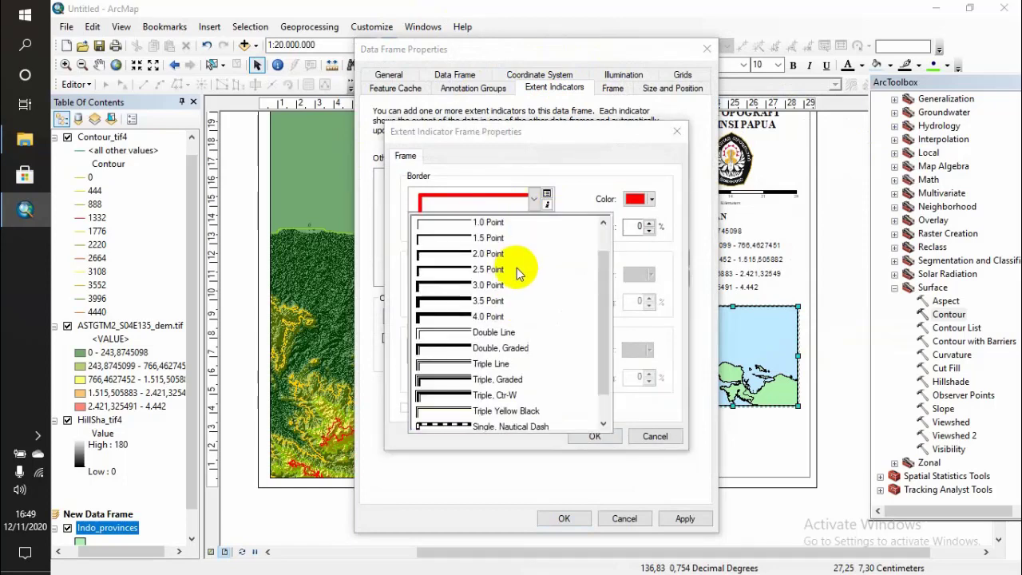
{"action": "left_click", "coordinate": [474, 255]}
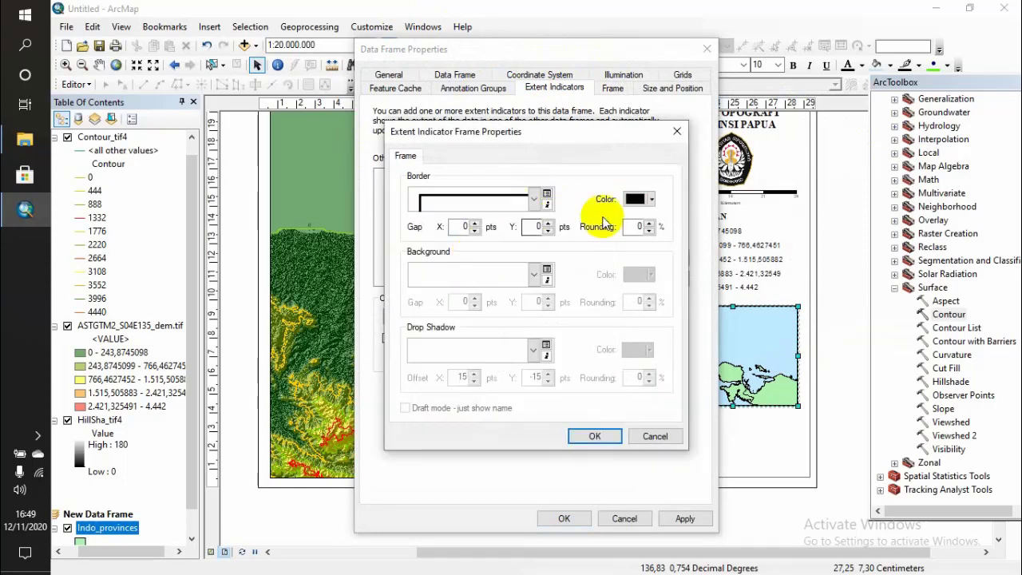
{"action": "left_click", "coordinate": [650, 199]}
{"action": "left_click", "coordinate": [643, 265]}
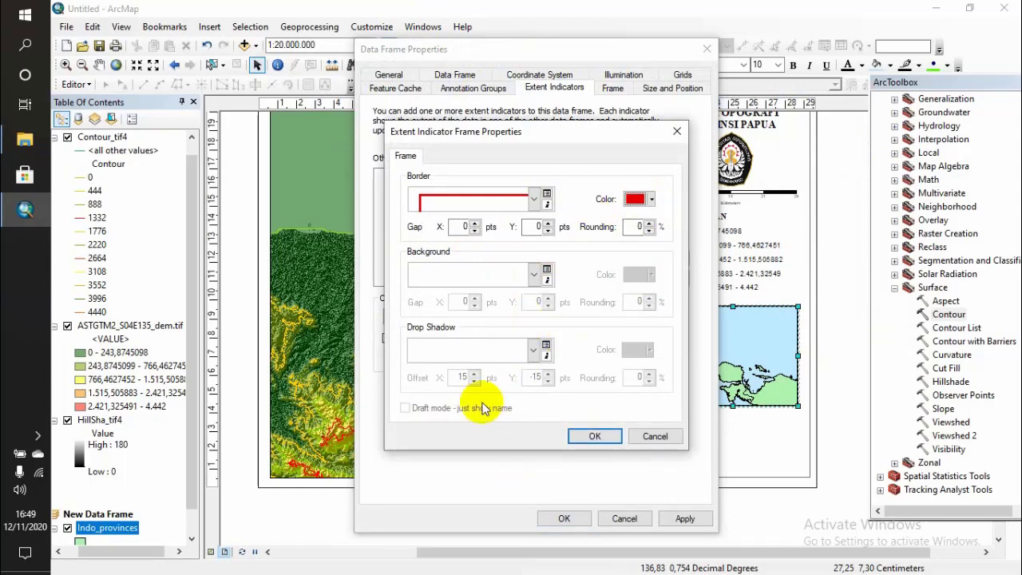
{"action": "left_click", "coordinate": [612, 438]}
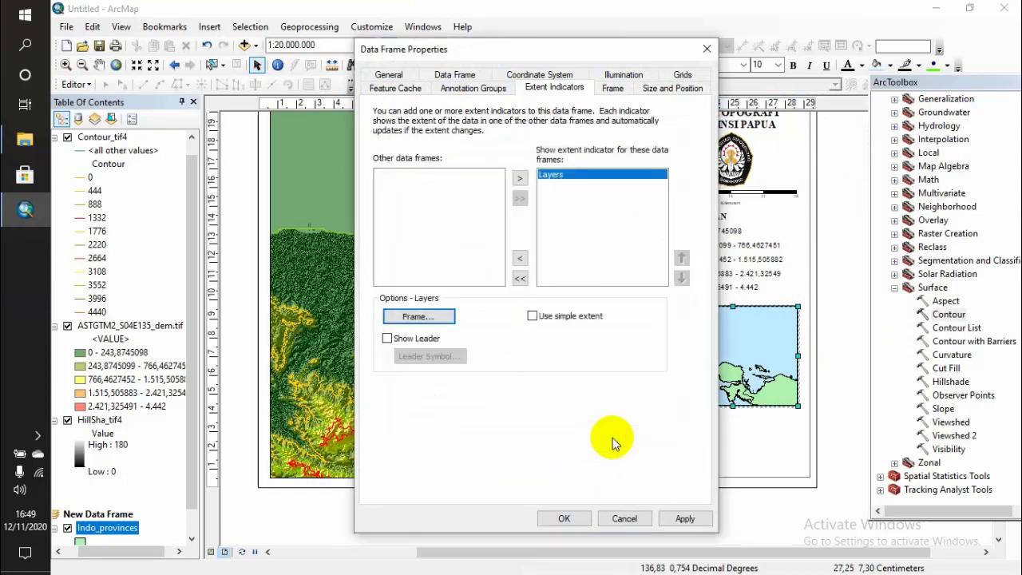
{"action": "left_click", "coordinate": [566, 519]}
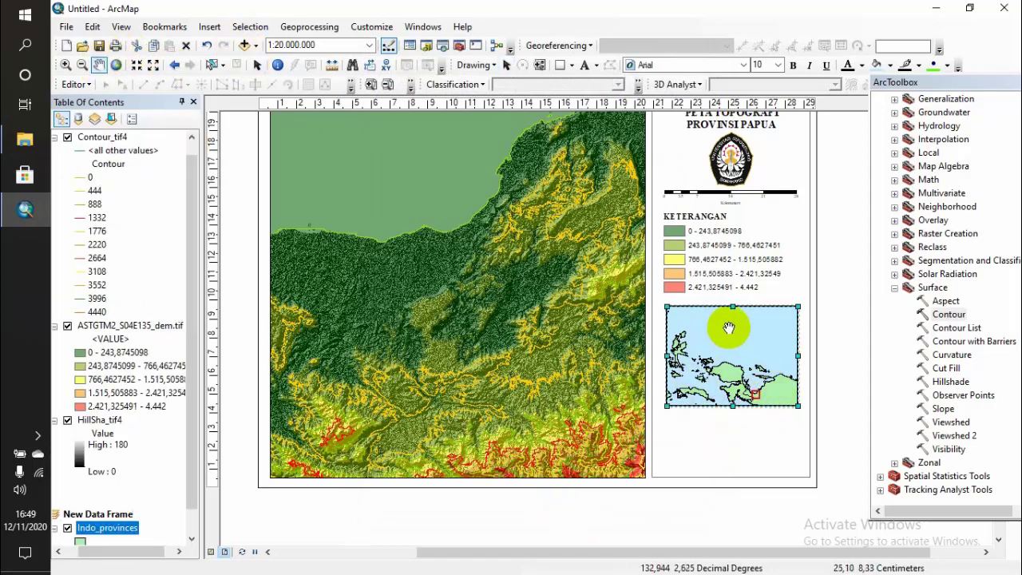
{"action": "left_click_drag", "start_coordinate": [725, 326], "coordinate": [756, 352]}
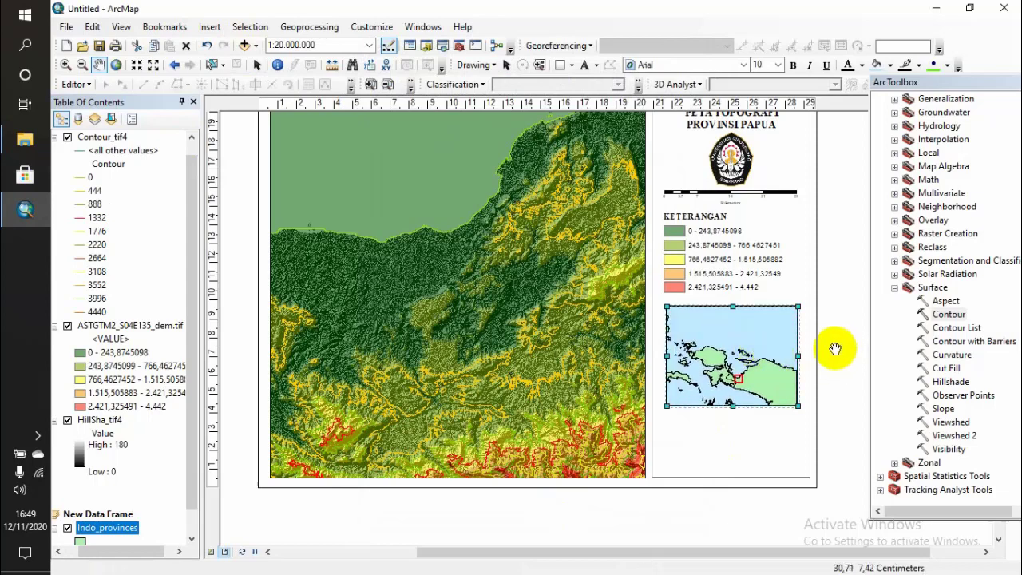
Step: Zoom the inset map in on the northern bay and back out to a scale of 1:8.000.000
{"action": "left_click", "coordinate": [70, 64]}
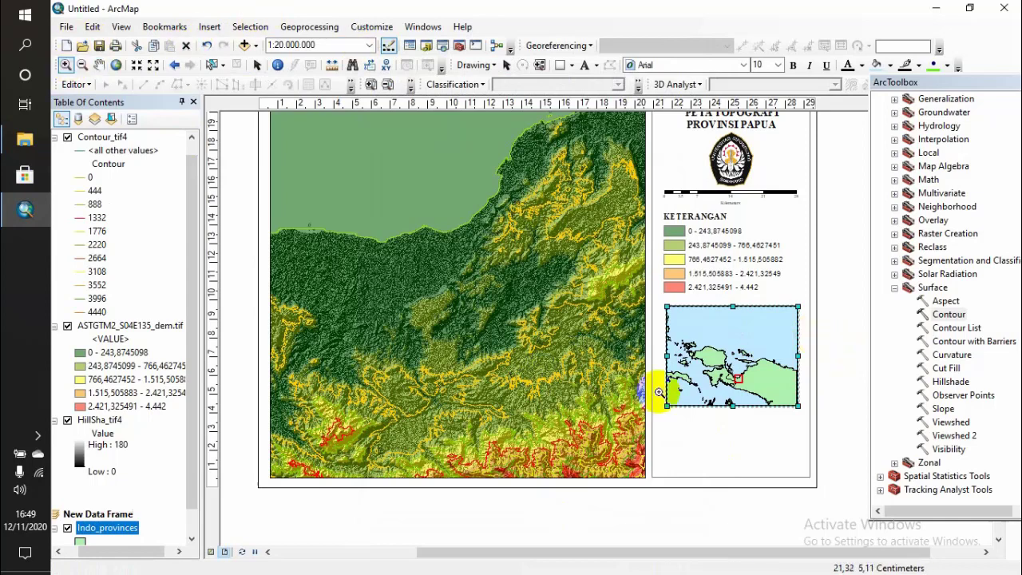
{"action": "left_click_drag", "start_coordinate": [694, 342], "coordinate": [736, 336]}
{"action": "left_click", "coordinate": [99, 65]}
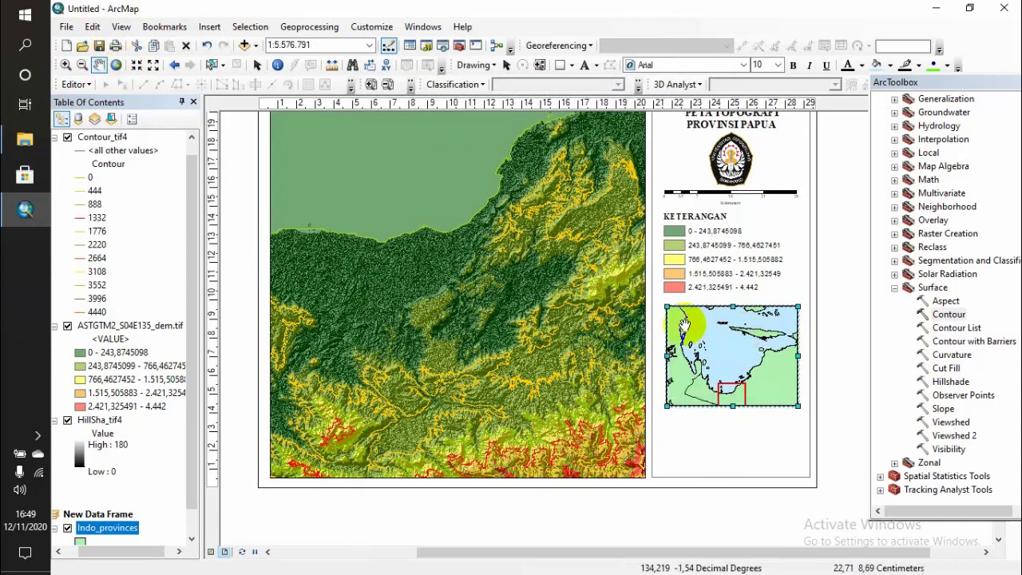
{"action": "left_click", "coordinate": [181, 101]}
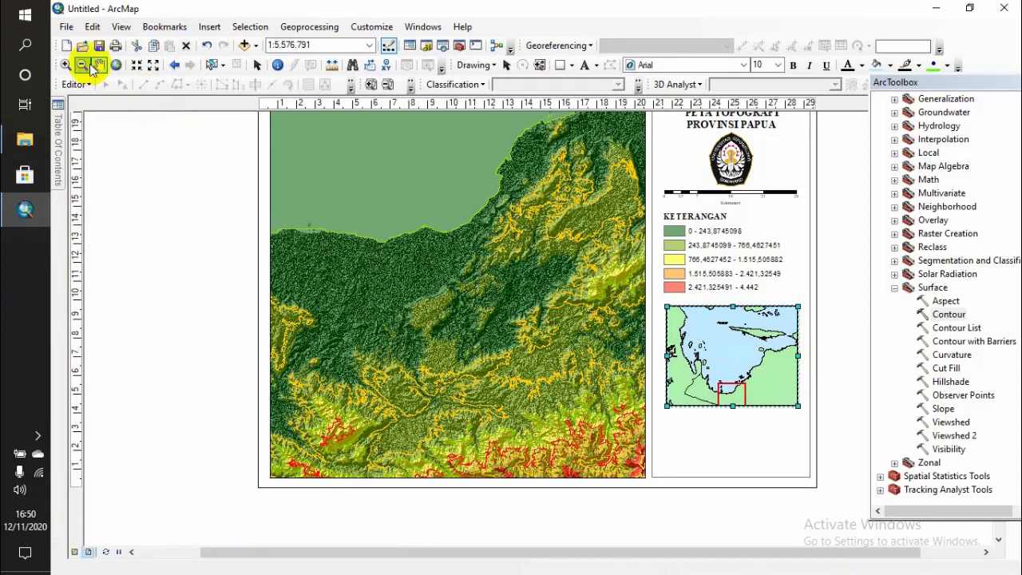
{"action": "left_click", "coordinate": [85, 64]}
{"action": "left_click", "coordinate": [675, 321]}
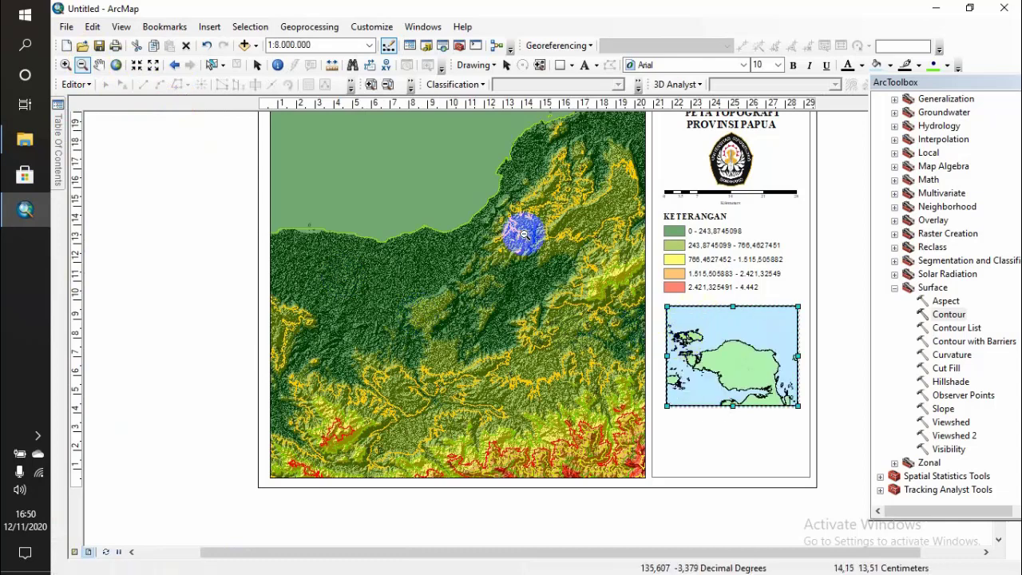
Step: Zoom the inset map in on the western peninsula, reduce it to 1:1.546.004 and pan to the coast and offshore island
{"action": "left_click", "coordinate": [66, 64]}
{"action": "left_click", "coordinate": [738, 358]}
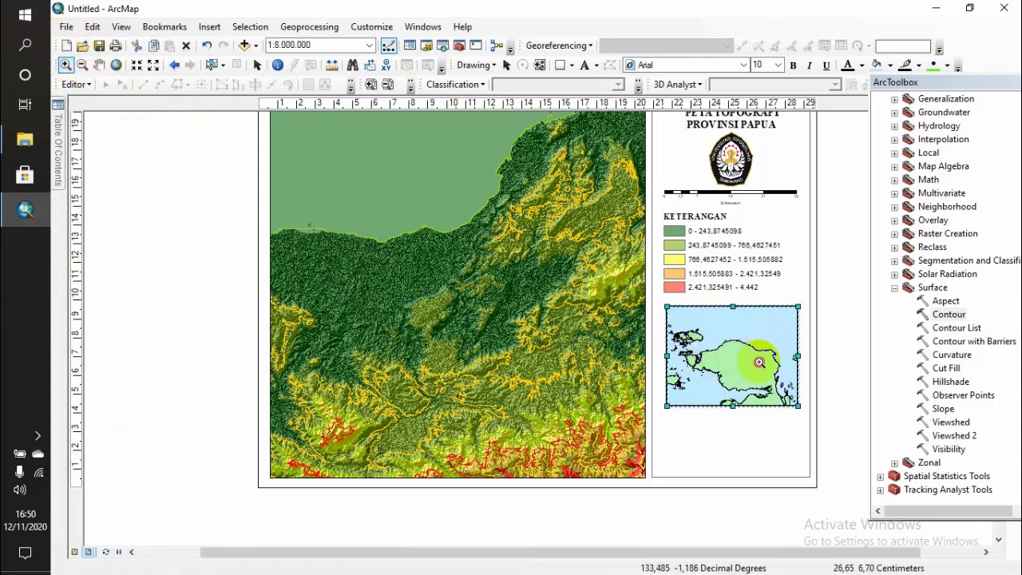
{"action": "left_click", "coordinate": [762, 365]}
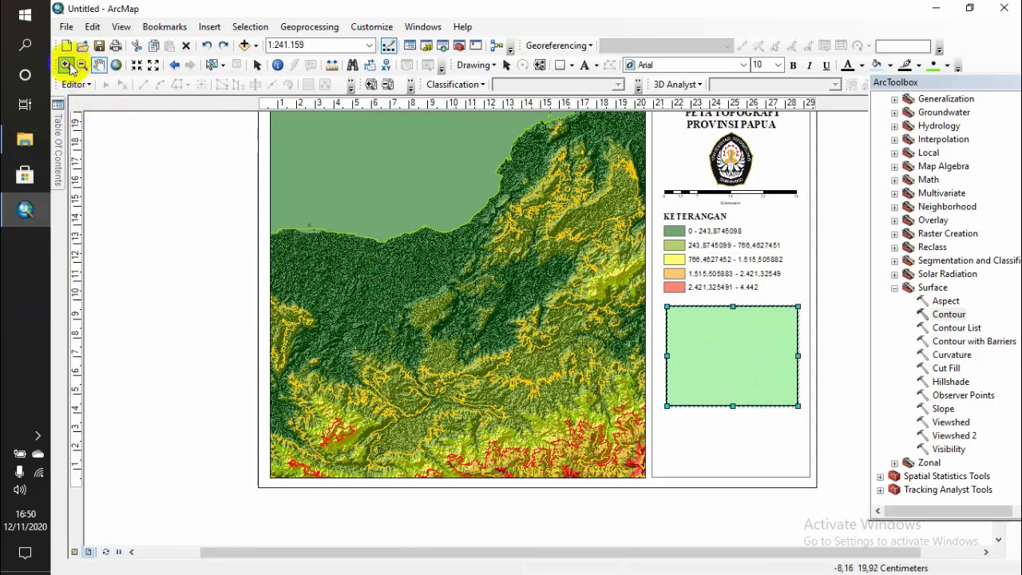
{"action": "left_click", "coordinate": [80, 68]}
{"action": "left_click_drag", "start_coordinate": [694, 329], "coordinate": [783, 386]}
{"action": "left_click_drag", "start_coordinate": [684, 325], "coordinate": [765, 388]}
{"action": "right_click", "coordinate": [744, 381]}
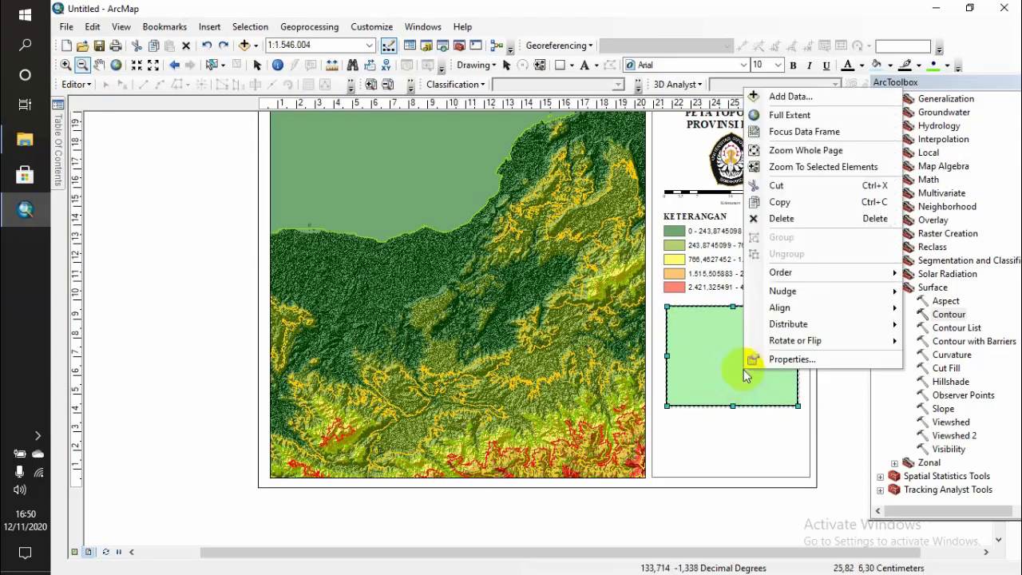
{"action": "left_click", "coordinate": [98, 65]}
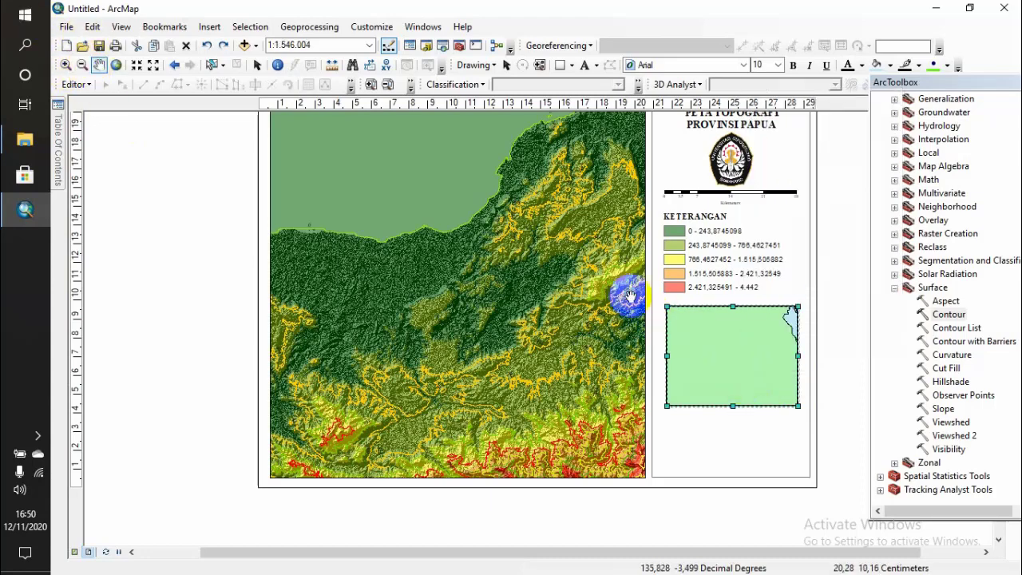
{"action": "left_click_drag", "start_coordinate": [707, 347], "coordinate": [740, 354]}
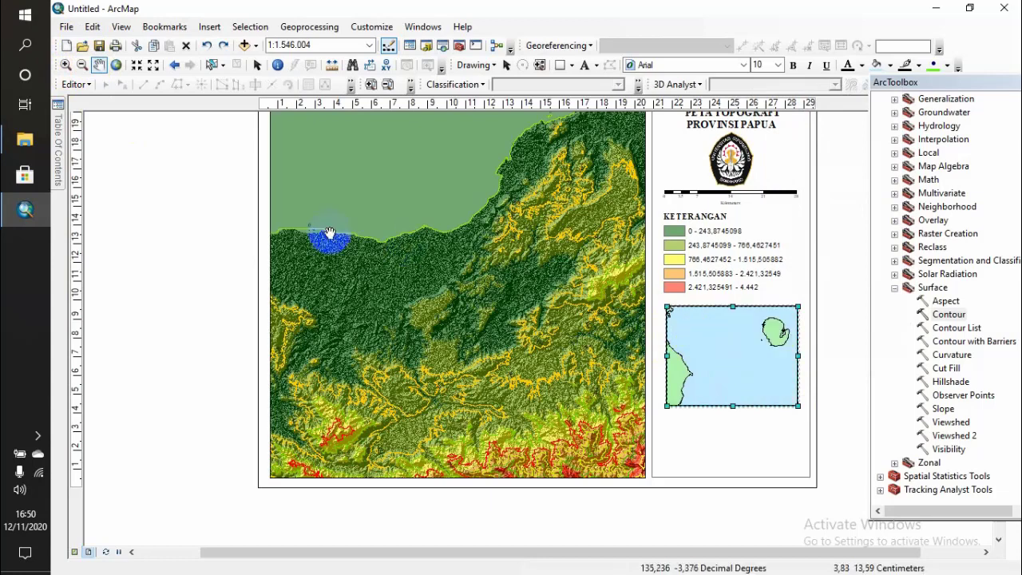
Step: Zoom the inset map out until central and eastern Indonesia are shown at 1:89.014.517
{"action": "left_click", "coordinate": [82, 65]}
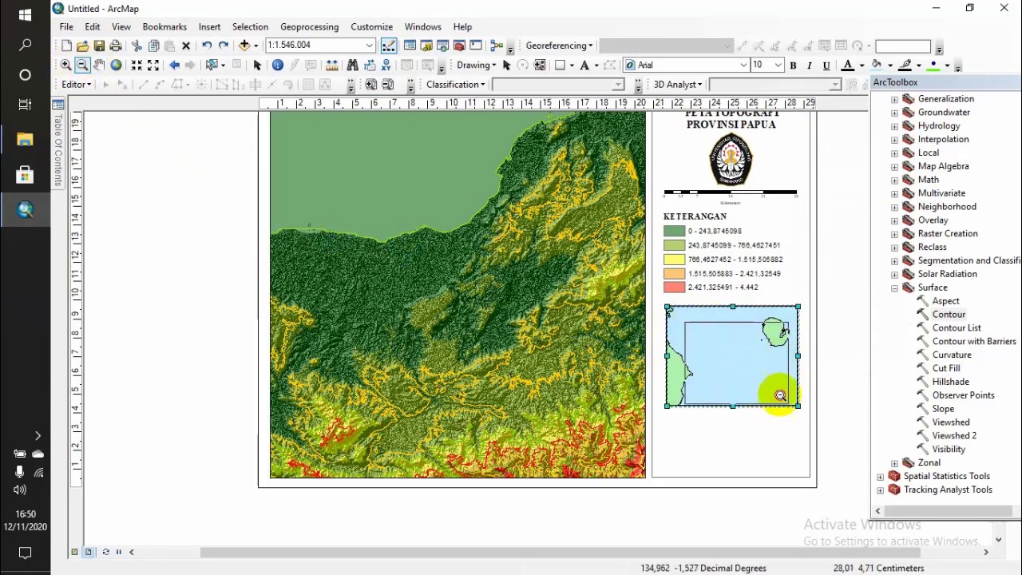
{"action": "left_click", "coordinate": [710, 328]}
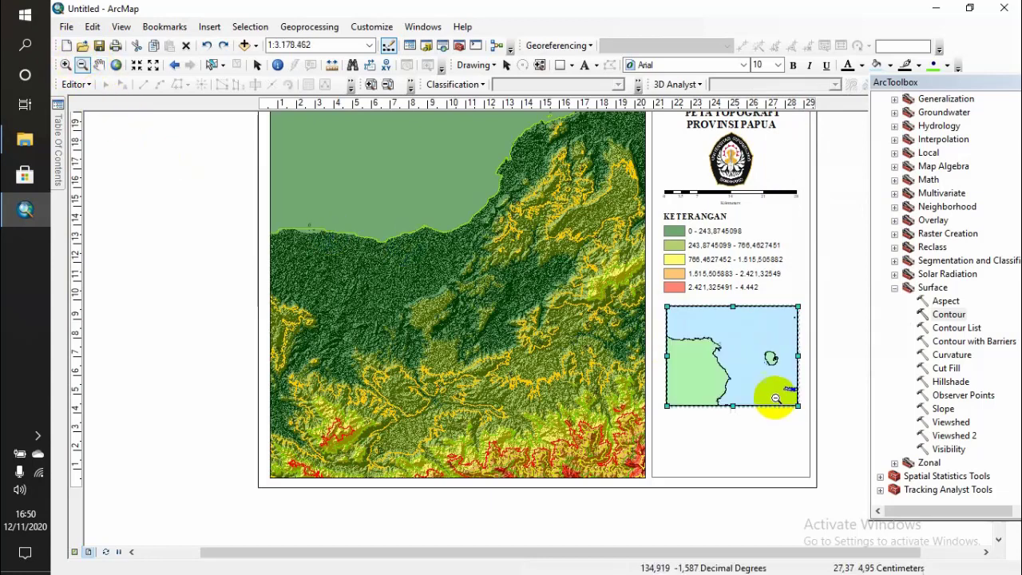
{"action": "left_click", "coordinate": [708, 338]}
{"action": "left_click", "coordinate": [750, 360]}
{"action": "left_click_drag", "start_coordinate": [708, 322], "coordinate": [725, 336]}
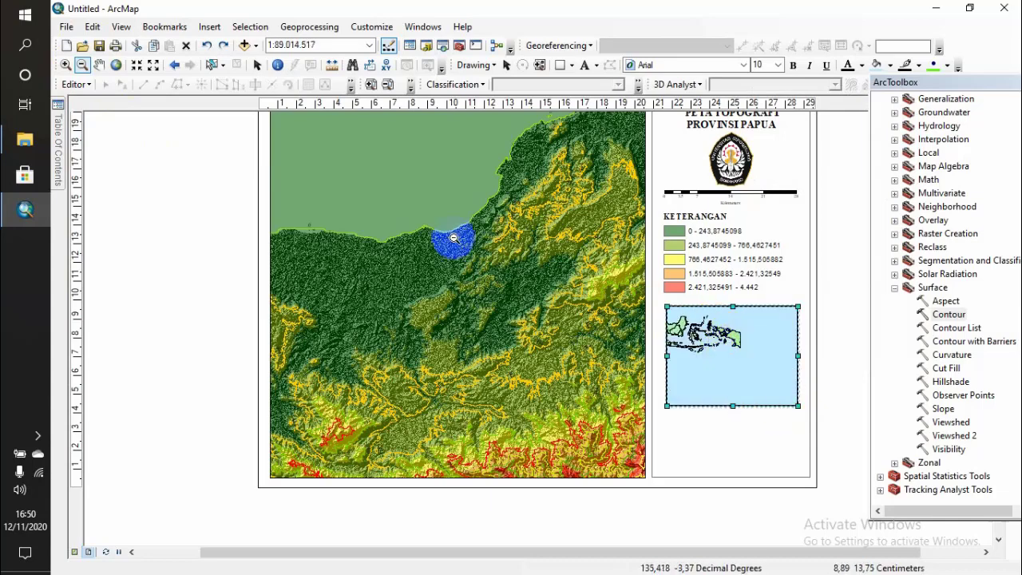
Step: Zoom the inset map in to 1:7.676.482 and pan it to frame Papua's northern bay and the land around it
{"action": "left_click", "coordinate": [65, 65]}
{"action": "left_click", "coordinate": [755, 358]}
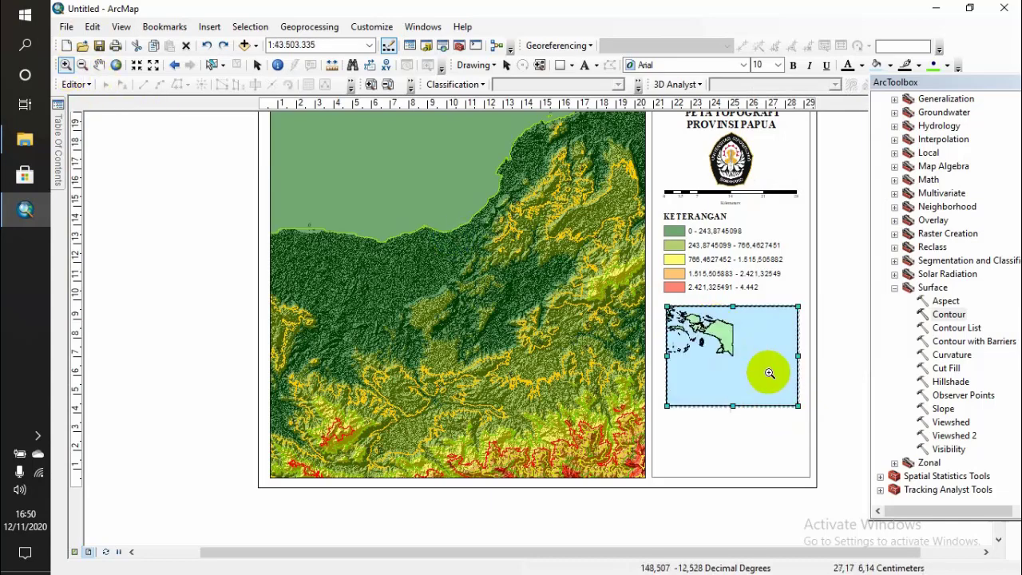
{"action": "left_click", "coordinate": [722, 371]}
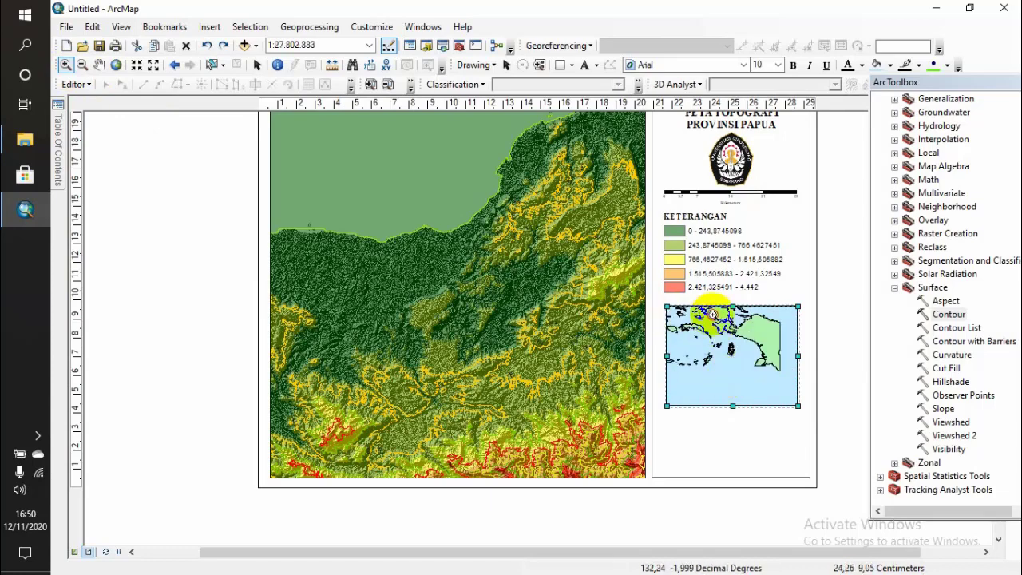
{"action": "left_click", "coordinate": [758, 369]}
{"action": "left_click", "coordinate": [758, 369]}
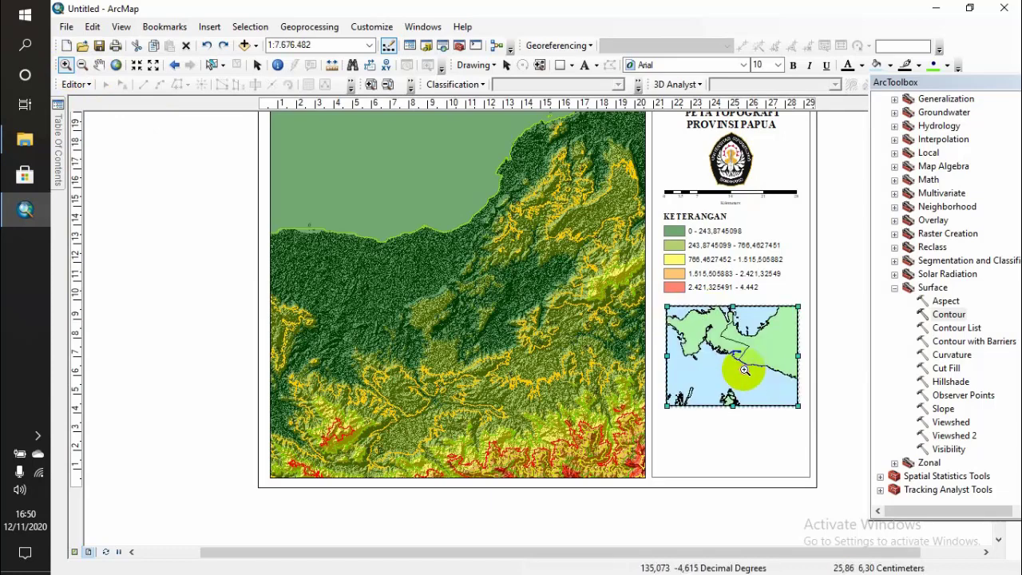
{"action": "left_click", "coordinate": [99, 65]}
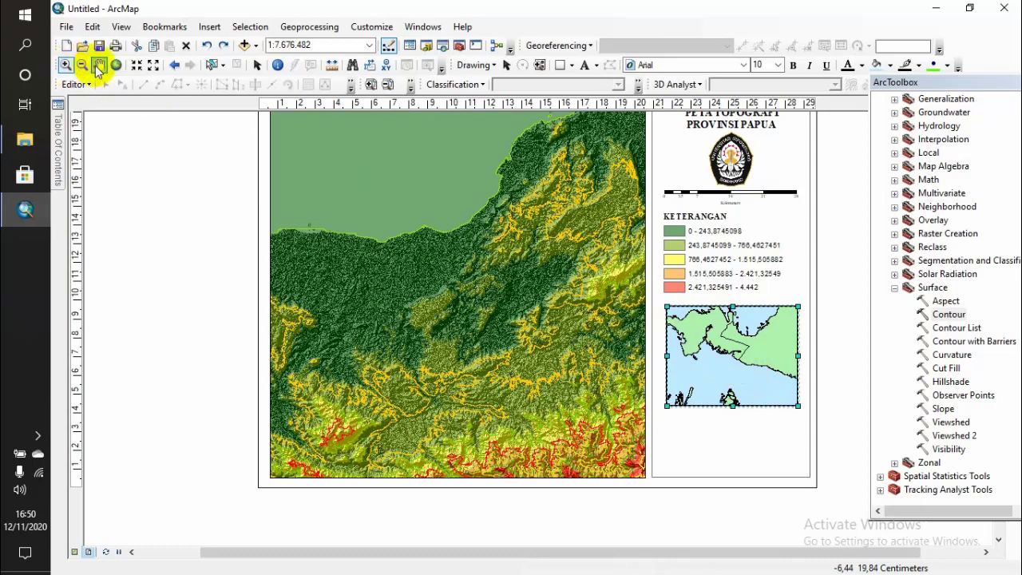
{"action": "left_click_drag", "start_coordinate": [685, 344], "coordinate": [728, 376]}
Step: Add the Layers data frame to the extent indicators shown in the inset frame
{"action": "right_click", "coordinate": [738, 359]}
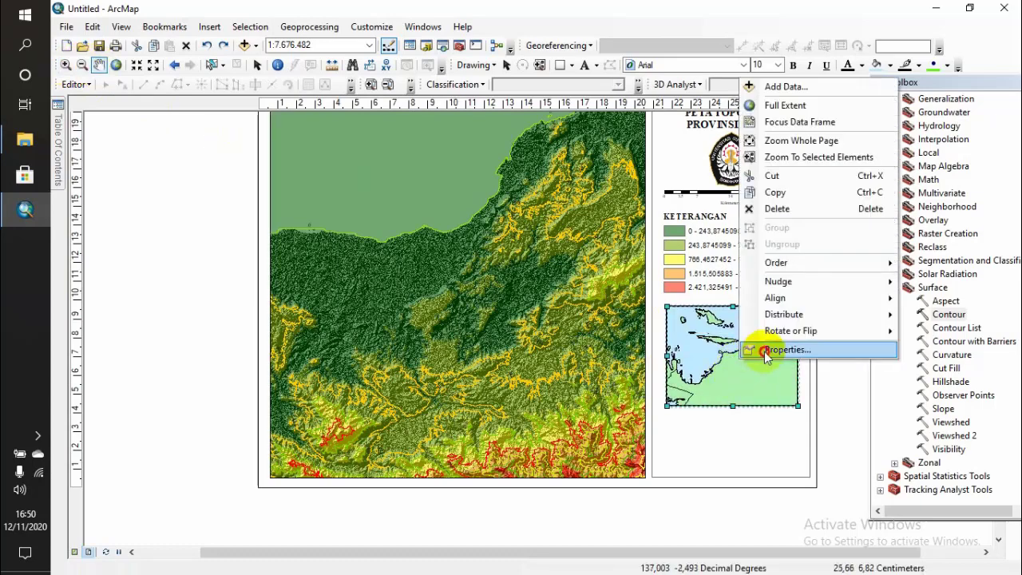
{"action": "left_click", "coordinate": [770, 348]}
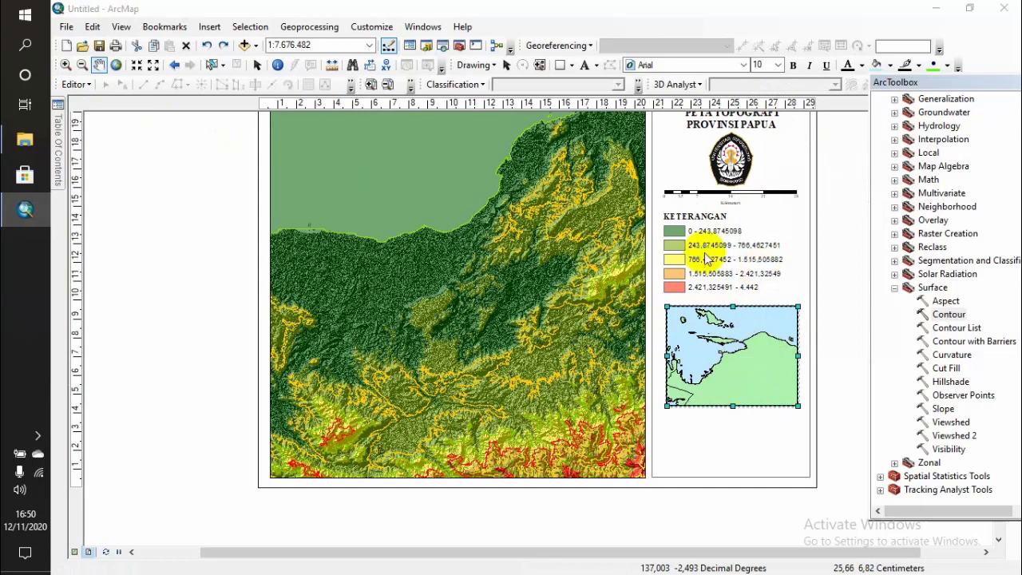
{"action": "left_click", "coordinate": [424, 190]}
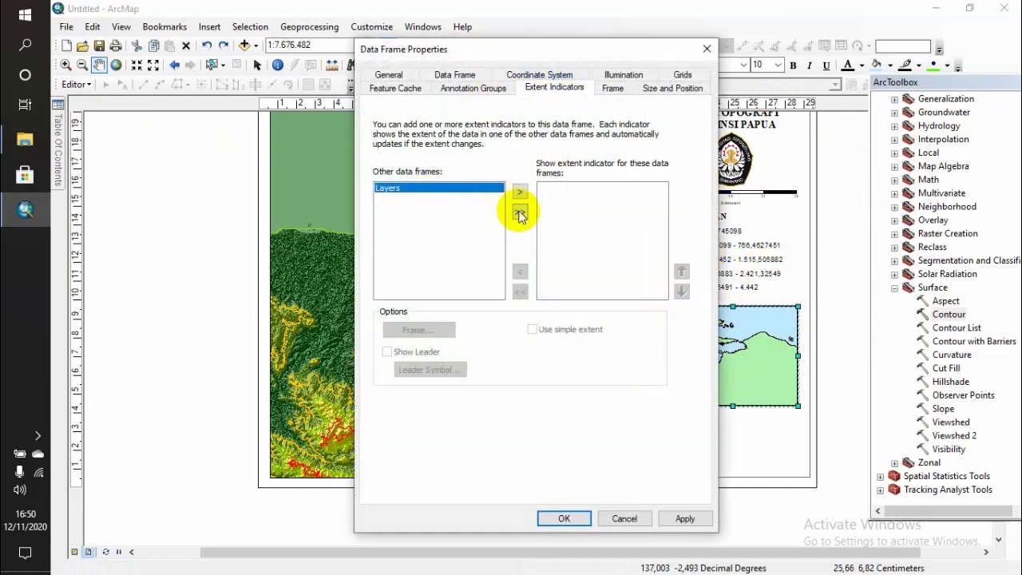
{"action": "left_click", "coordinate": [519, 214]}
Step: Set the border of the Layers extent indicator to 2.0 Point in red and apply it to the inset
{"action": "left_click", "coordinate": [436, 329]}
{"action": "left_click", "coordinate": [535, 201]}
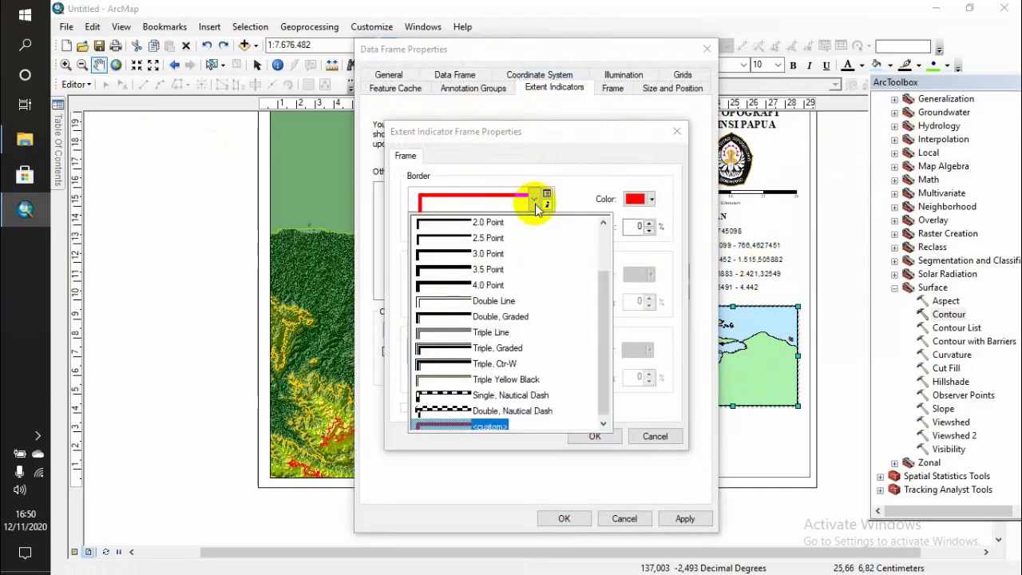
{"action": "left_click", "coordinate": [486, 222]}
{"action": "left_click", "coordinate": [645, 200]}
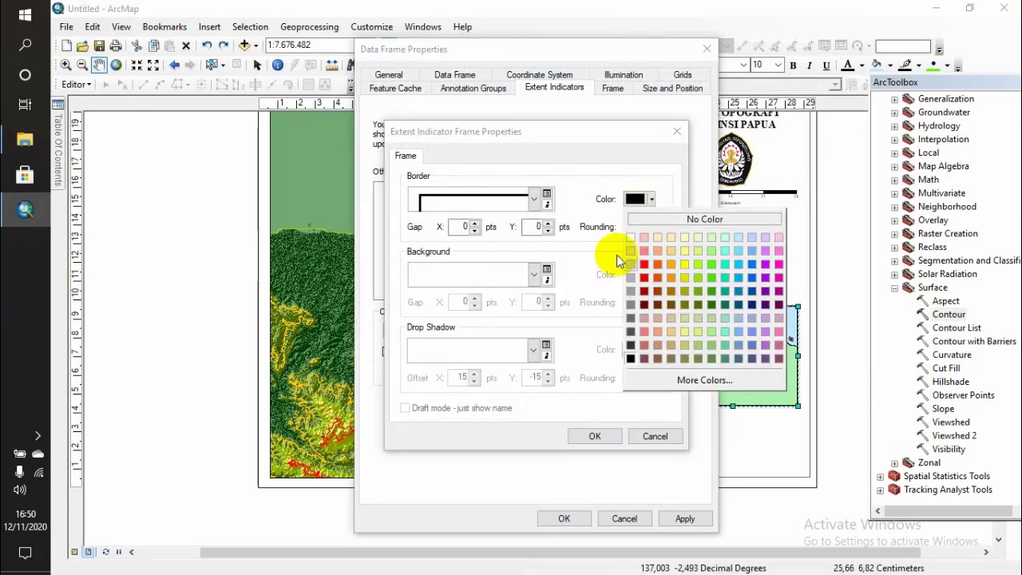
{"action": "left_click", "coordinate": [644, 277]}
{"action": "left_click", "coordinate": [595, 436]}
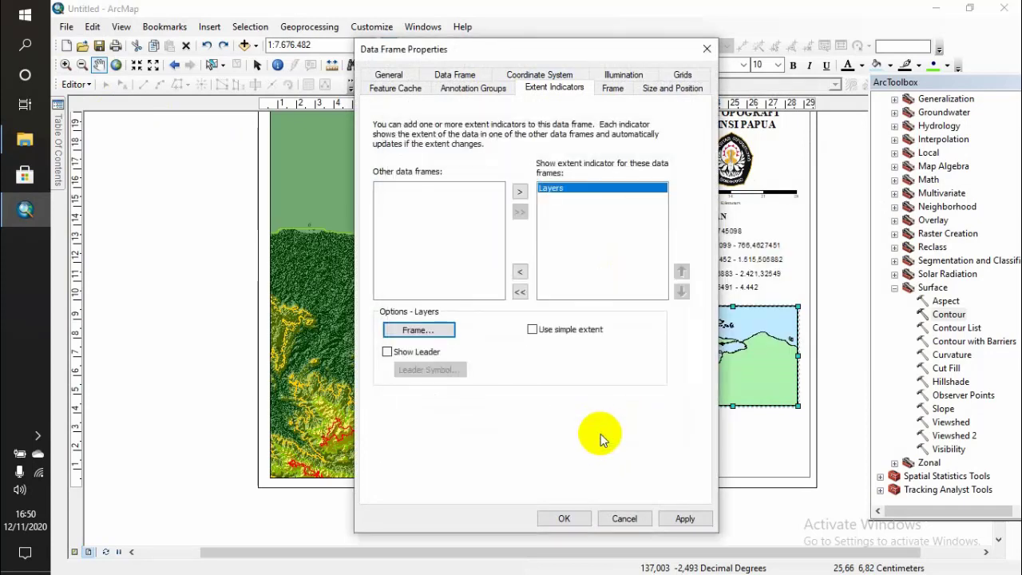
{"action": "left_click", "coordinate": [581, 523]}
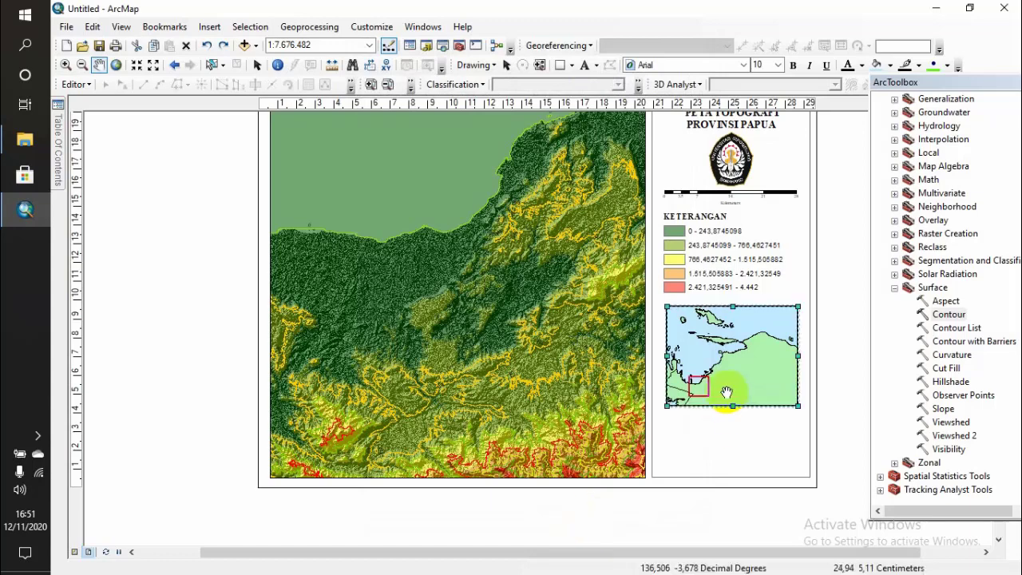
Step: Reduce the inset map to a scale of 1:12.500.000 and shift it slightly so the western peninsula and bay fit
{"action": "left_click", "coordinate": [81, 63]}
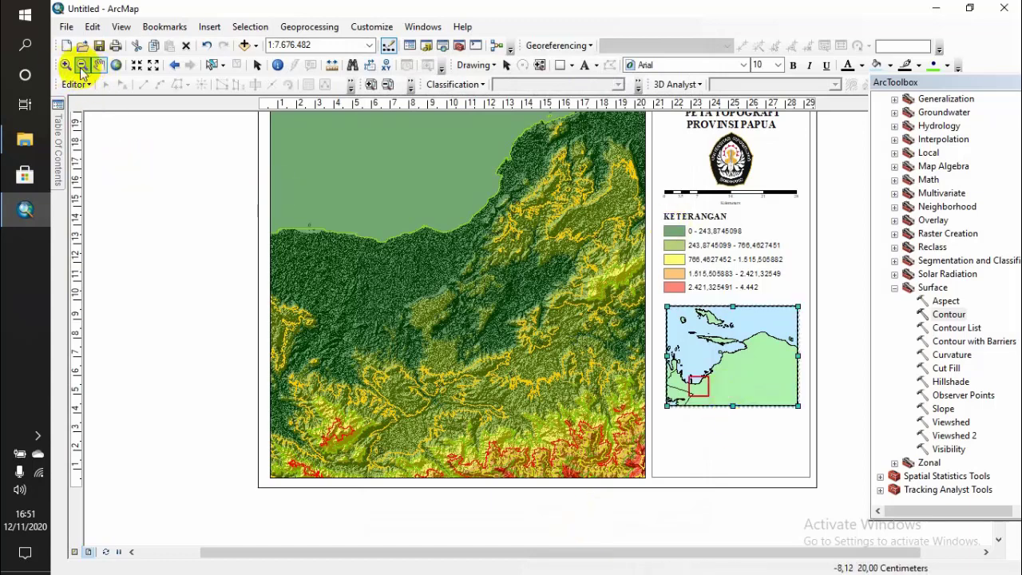
{"action": "left_click", "coordinate": [720, 354]}
{"action": "left_click", "coordinate": [719, 354]}
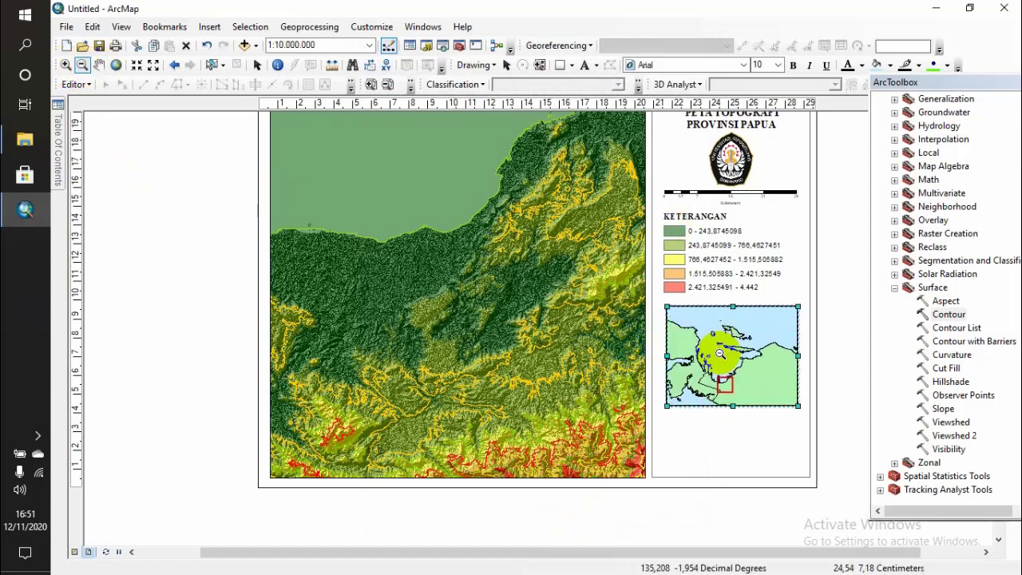
{"action": "left_click", "coordinate": [723, 355]}
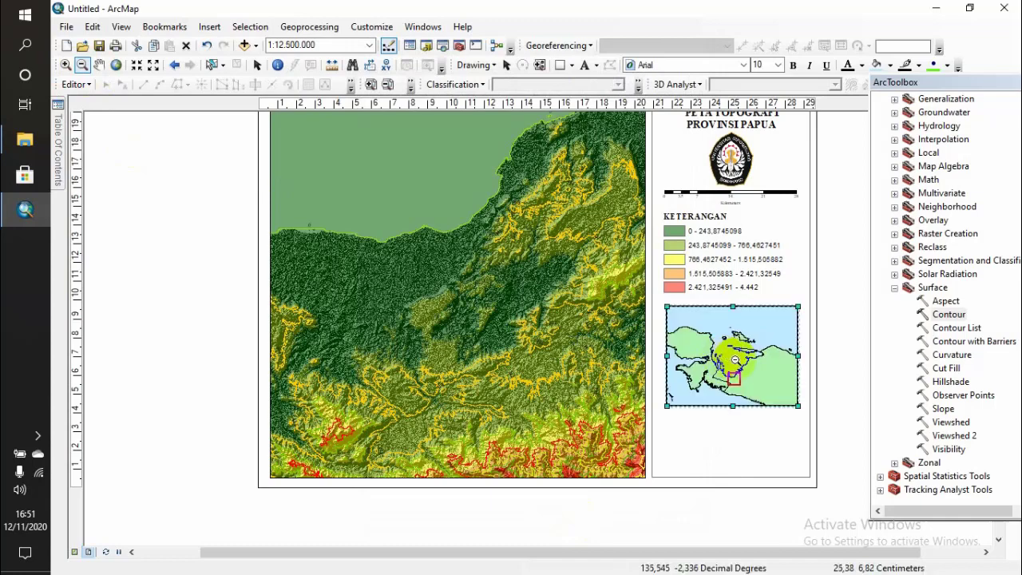
{"action": "left_click", "coordinate": [99, 64]}
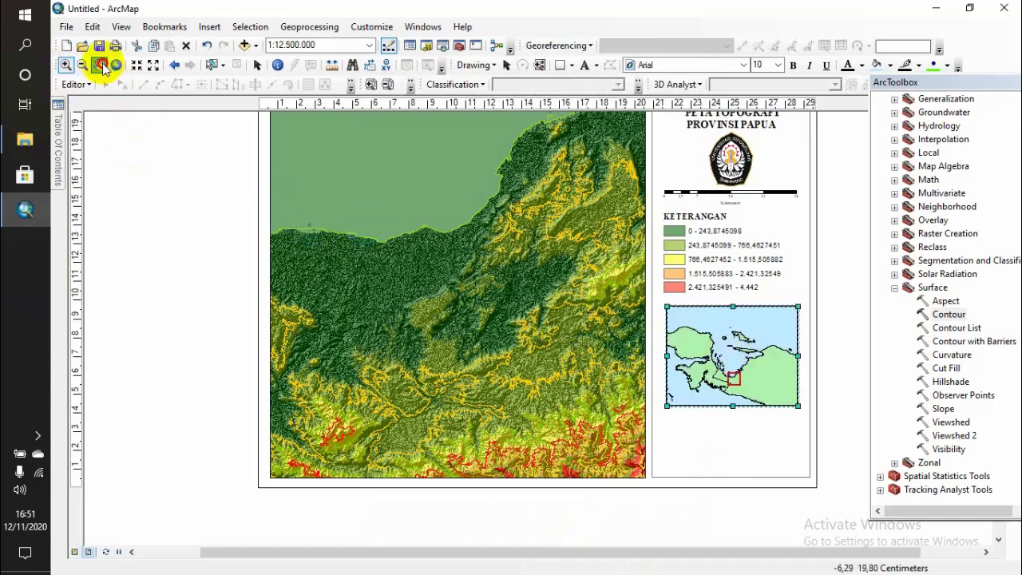
{"action": "left_click_drag", "start_coordinate": [700, 338], "coordinate": [726, 342]}
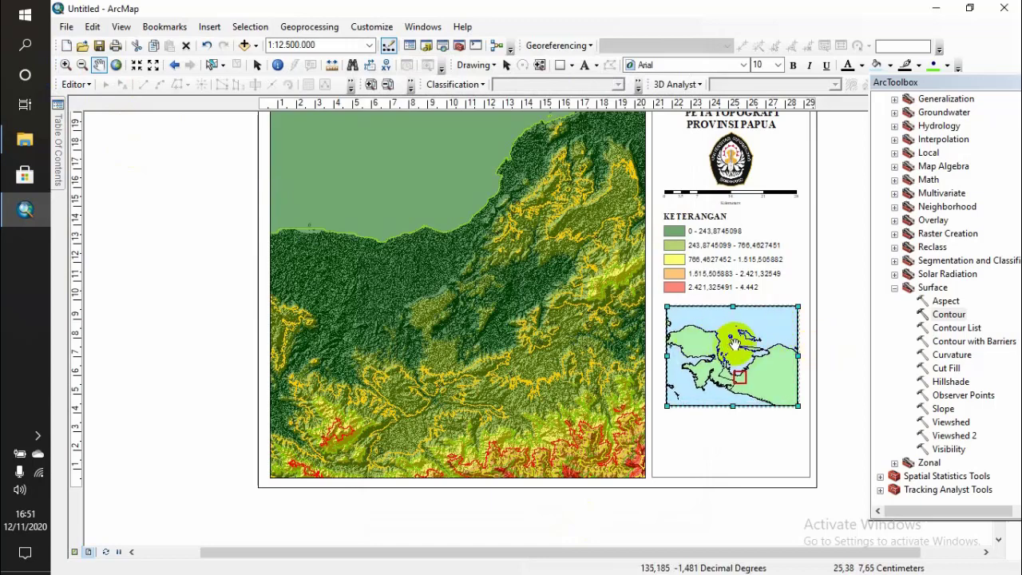
Step: Move the inset frame slightly upward, closer to the legend, and deselect it
{"action": "left_click", "coordinate": [256, 66]}
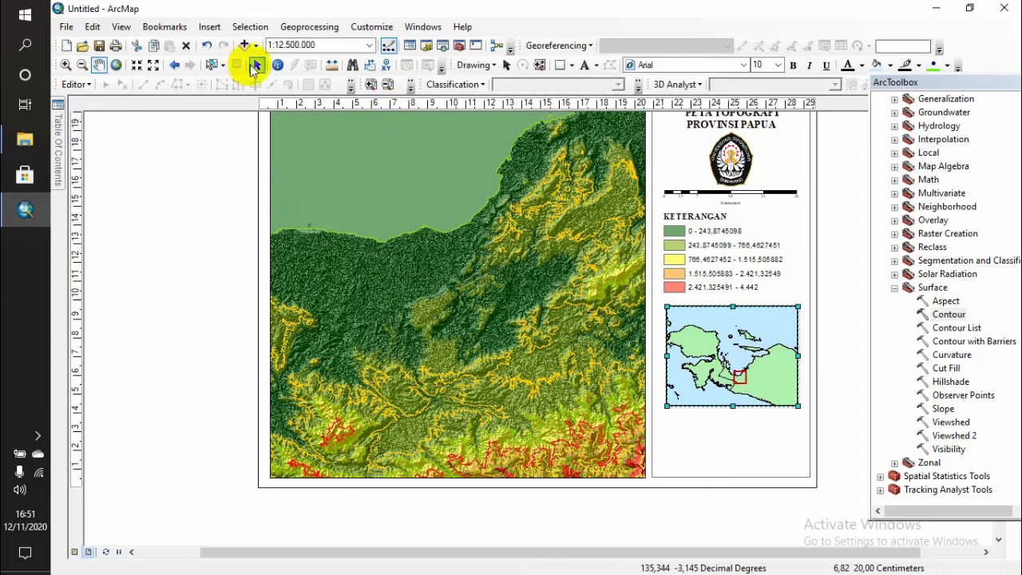
{"action": "left_click_drag", "start_coordinate": [759, 327], "coordinate": [754, 336]}
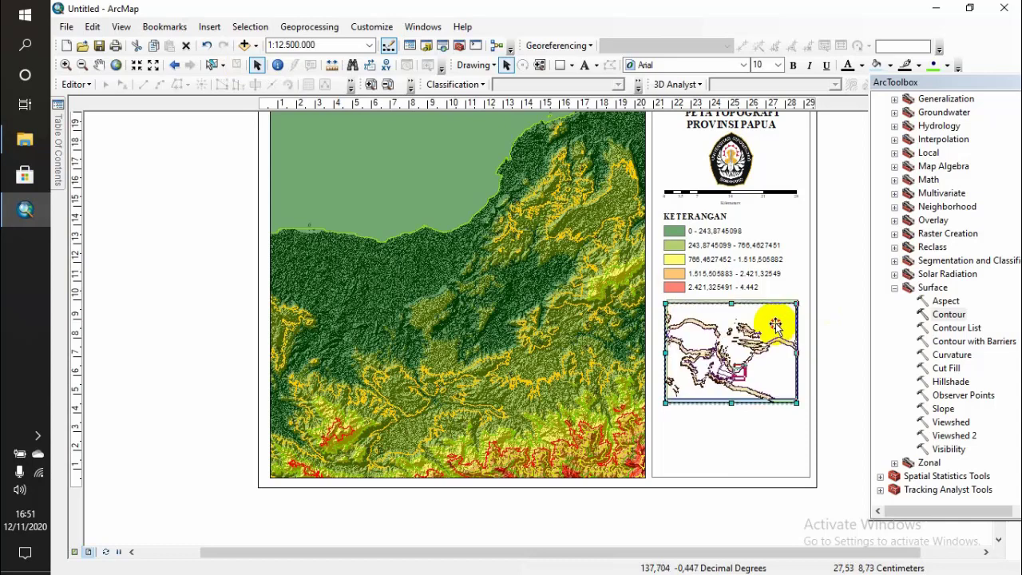
{"action": "left_click", "coordinate": [804, 320]}
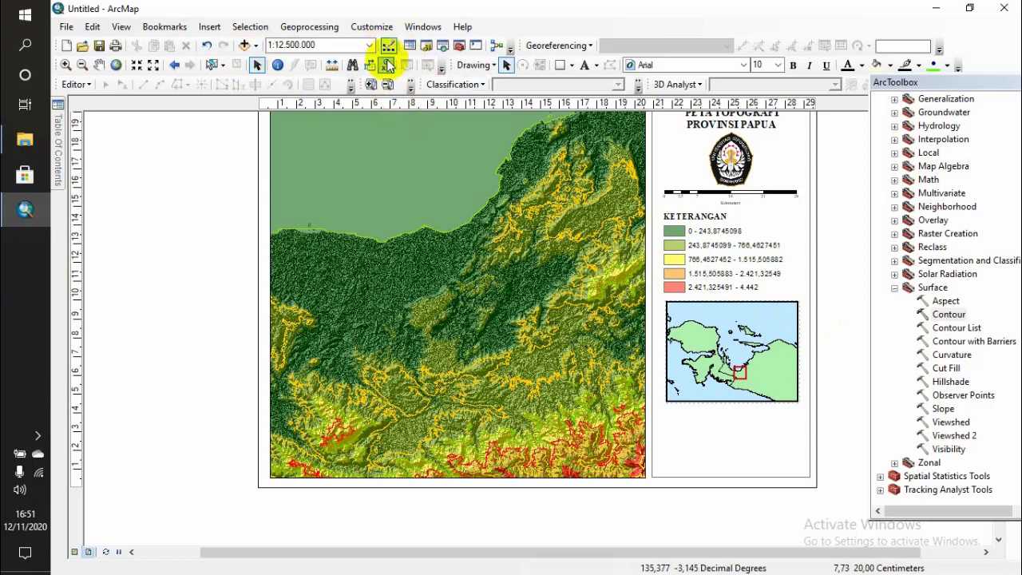
Step: Insert a new text element into the layout and place it beneath the inset frame
{"action": "left_click", "coordinate": [208, 31]}
{"action": "left_click", "coordinate": [209, 31]}
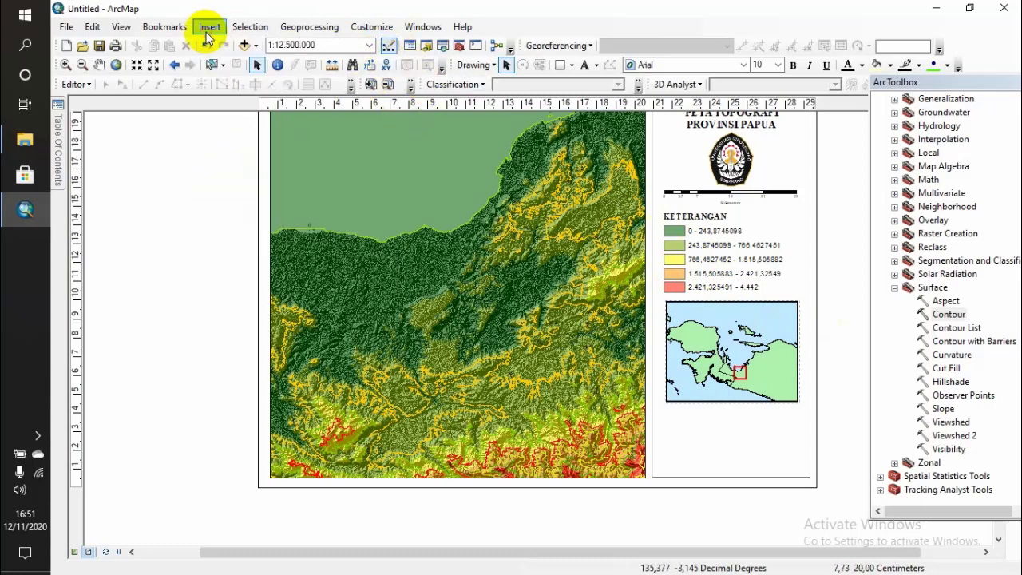
{"action": "left_click", "coordinate": [209, 31]}
{"action": "left_click", "coordinate": [214, 79]}
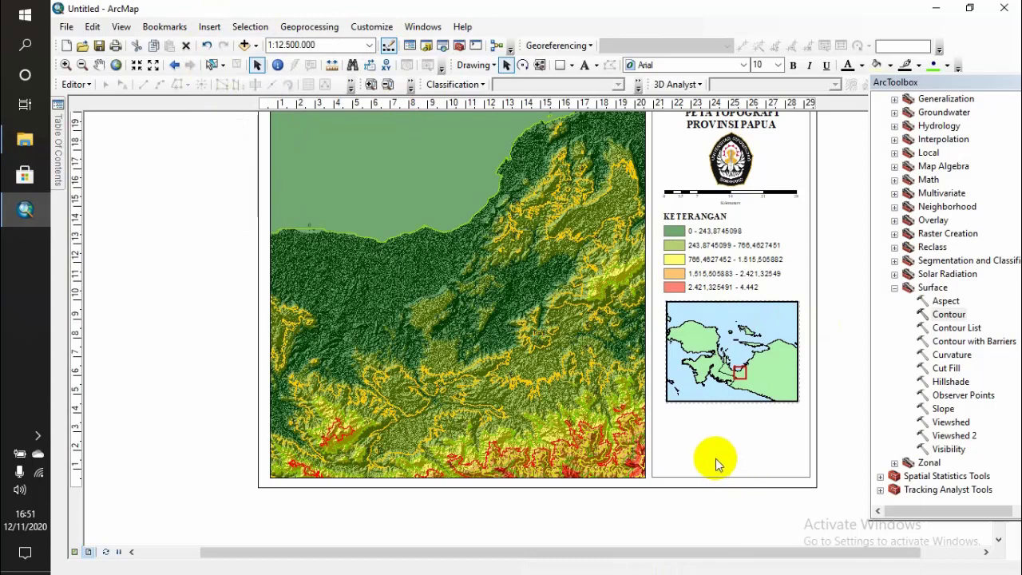
{"action": "left_click_drag", "start_coordinate": [479, 359], "coordinate": [690, 436]}
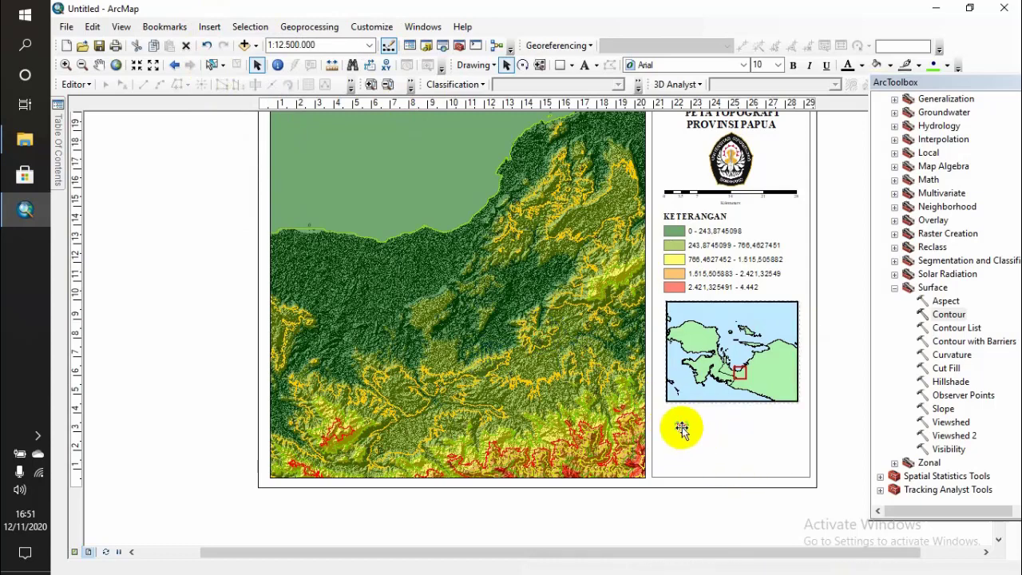
Step: Enter the author's full name, student number and "Oseanografi" on three lines, and position the text beneath the inset
{"action": "double_click", "coordinate": [681, 429]}
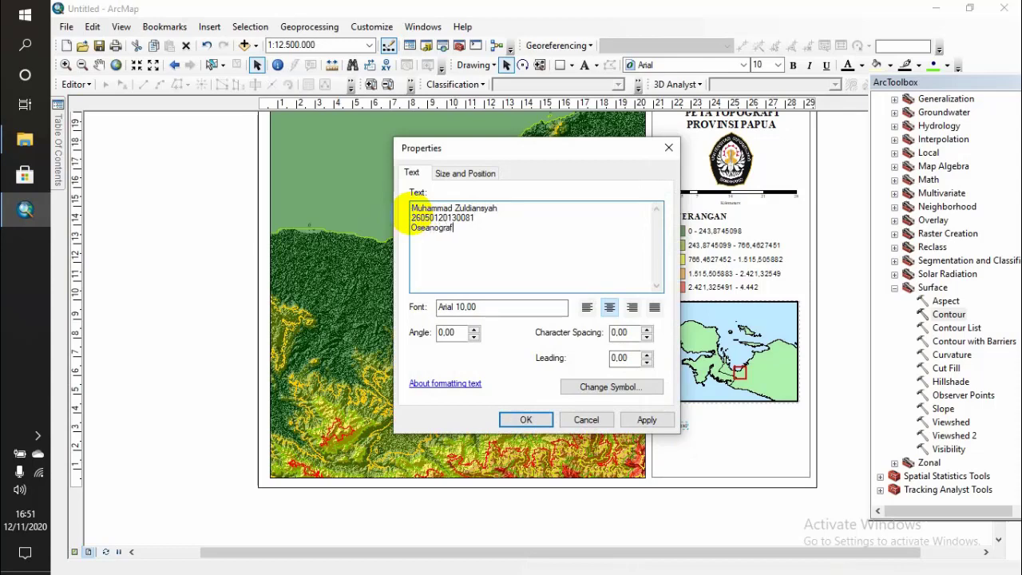
{"action": "left_click", "coordinate": [526, 420]}
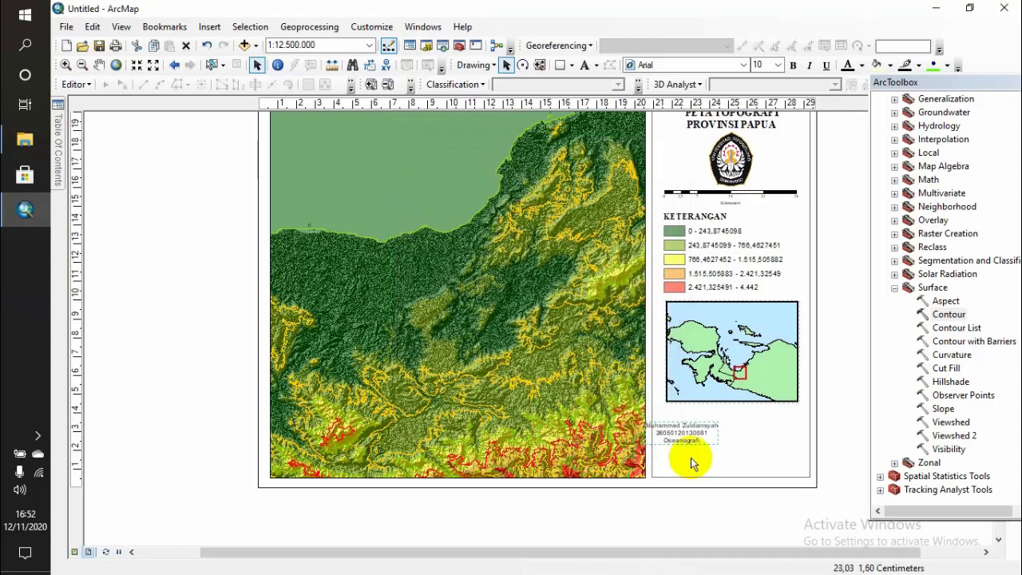
{"action": "left_click_drag", "start_coordinate": [692, 432], "coordinate": [730, 418]}
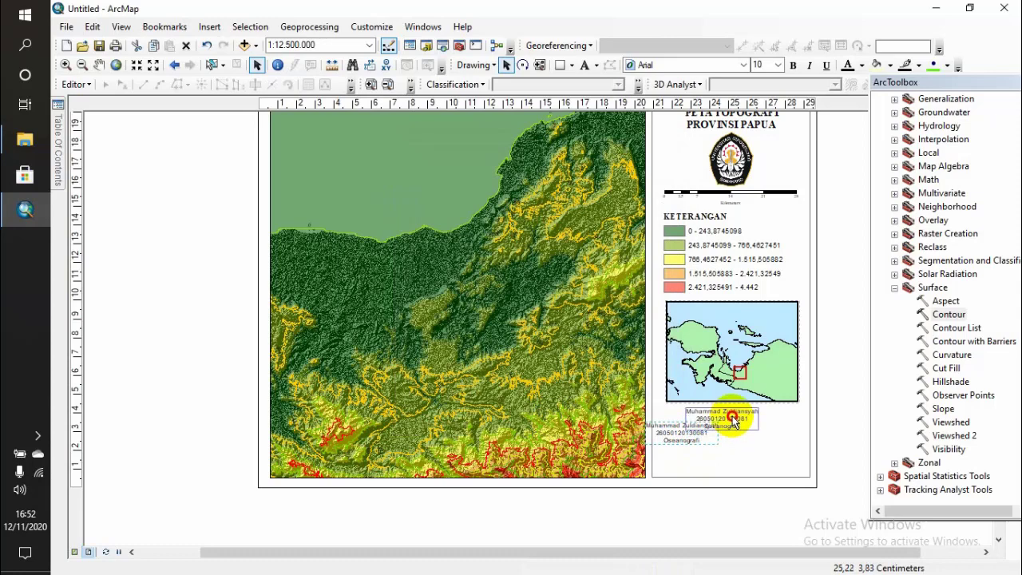
Step: Set the author text's font to Times New Roman at size 12
{"action": "left_click", "coordinate": [744, 65]}
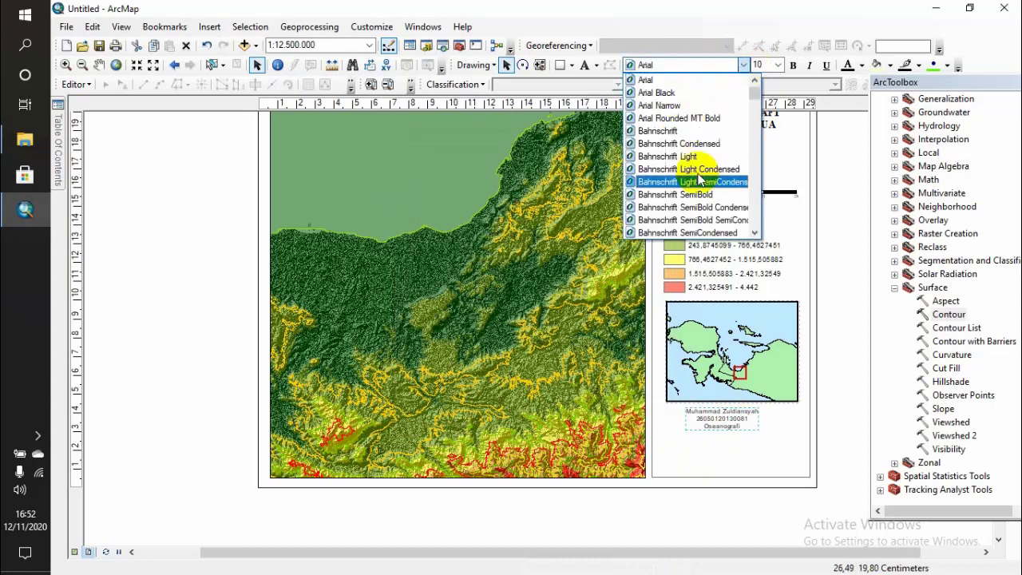
{"action": "scroll", "coordinate": [709, 203], "scroll_direction": "down", "scroll_amount": 2}
{"action": "scroll", "coordinate": [709, 204], "scroll_direction": "down", "scroll_amount": 4}
{"action": "left_click", "coordinate": [662, 65]}
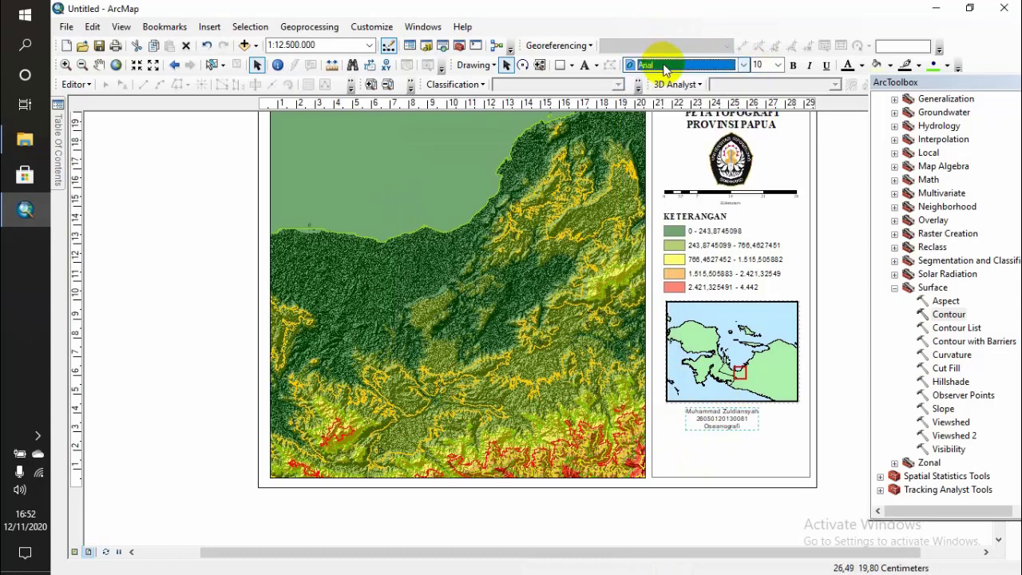
{"action": "type", "text": "Tahoma"}
{"action": "key", "text": "Return"}
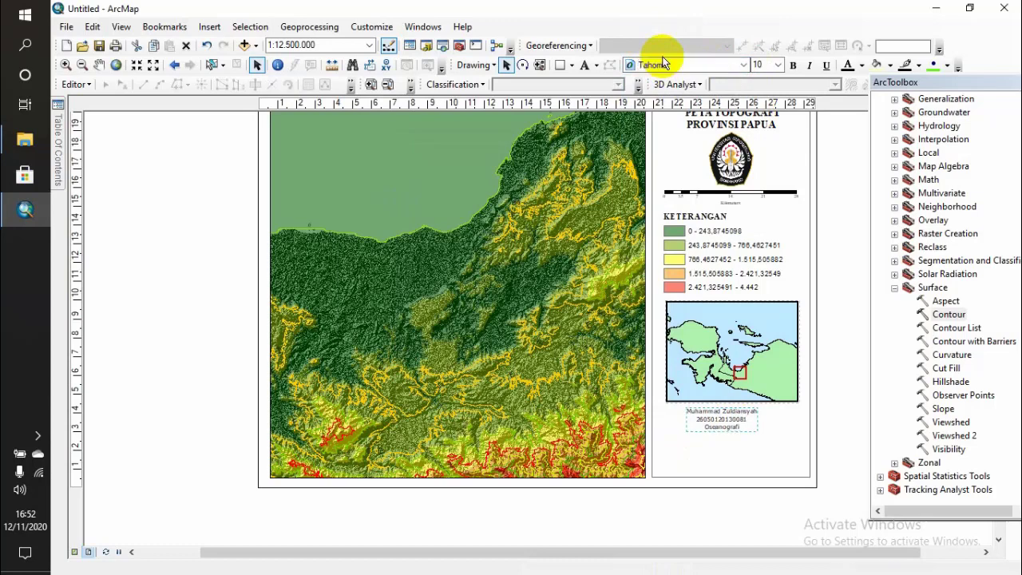
{"action": "left_click", "coordinate": [663, 65]}
{"action": "left_click", "coordinate": [743, 65]}
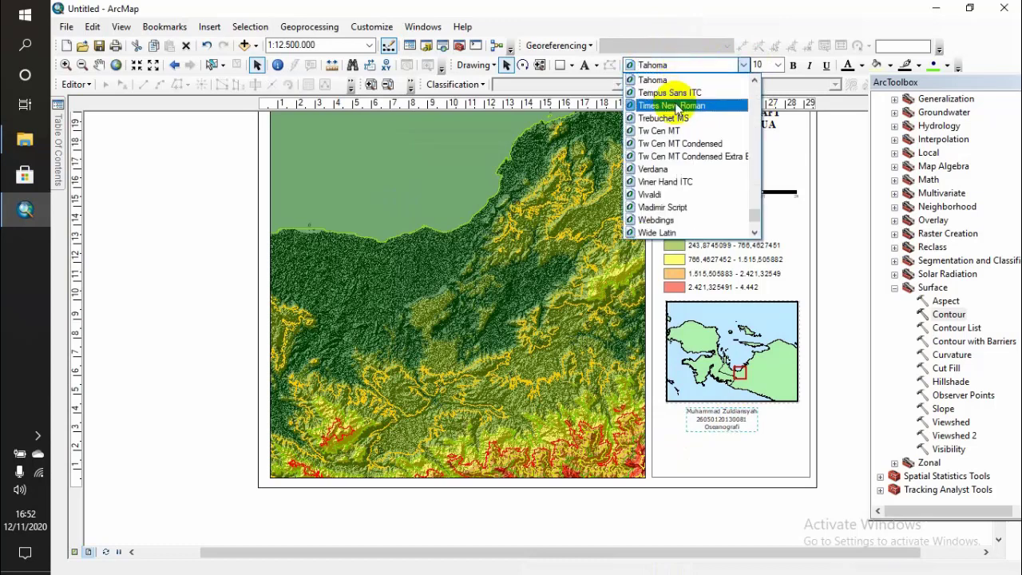
{"action": "left_click", "coordinate": [663, 103]}
{"action": "left_click", "coordinate": [778, 65]}
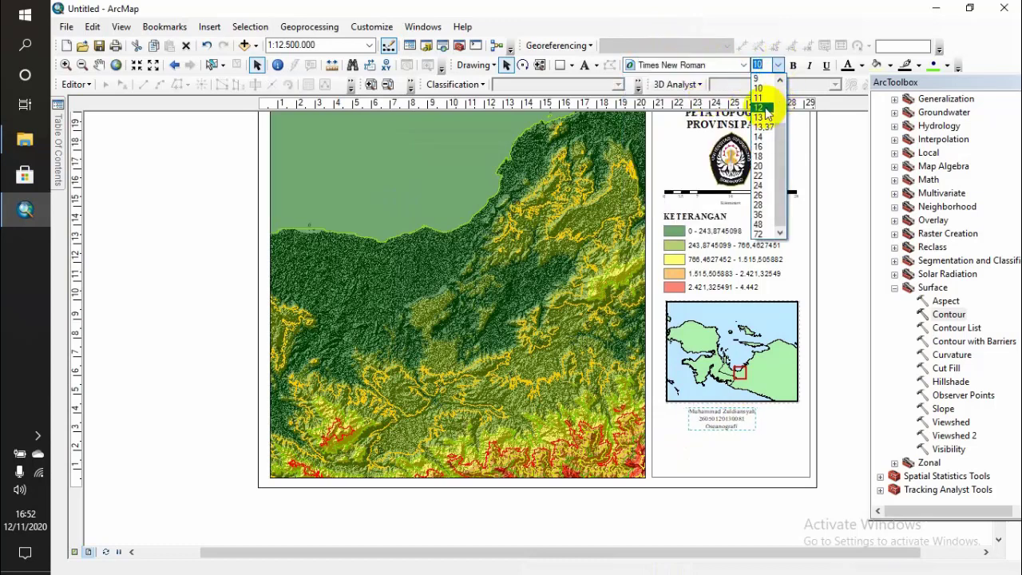
{"action": "left_click", "coordinate": [763, 108]}
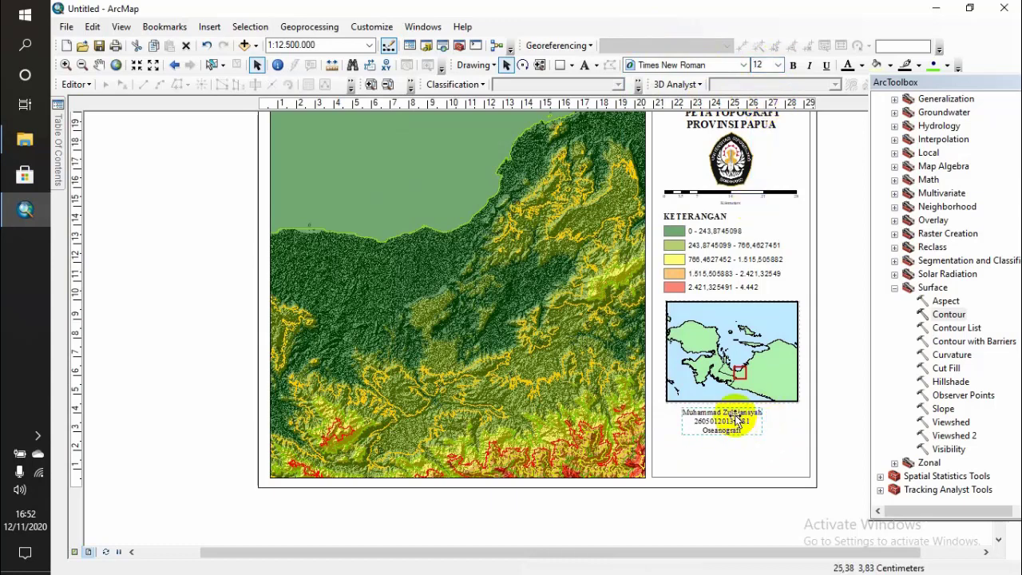
Step: Shrink the inset frame slightly and shift it to sit centred in the side panel
{"action": "left_click", "coordinate": [753, 361]}
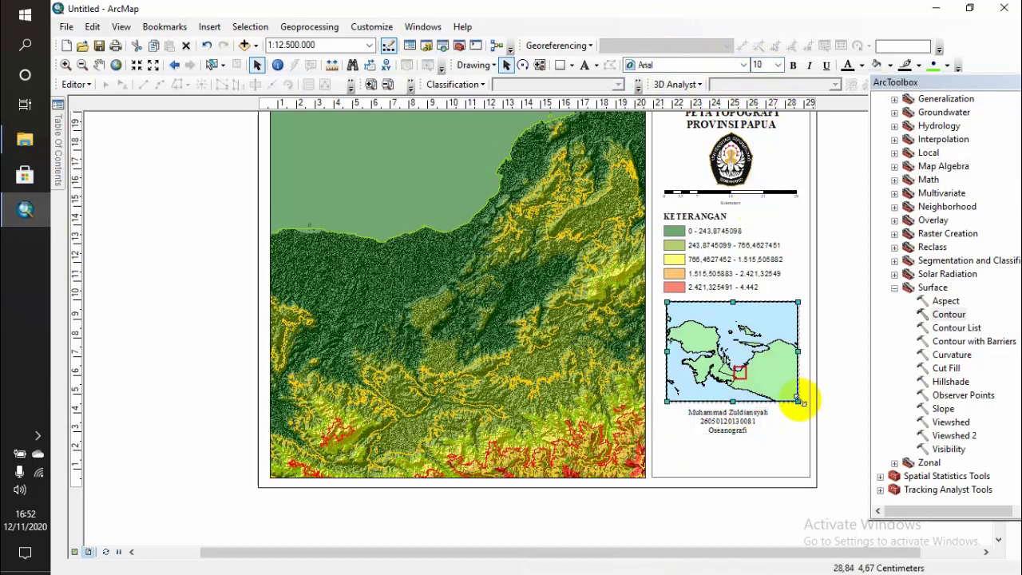
{"action": "mouse_move", "coordinate": [801, 403]}
{"action": "left_mouse_down"}
{"action": "mouse_move", "coordinate": [780, 405]}
{"action": "mouse_move", "coordinate": [769, 389]}
{"action": "mouse_move", "coordinate": [788, 391]}
{"action": "left_mouse_up"}
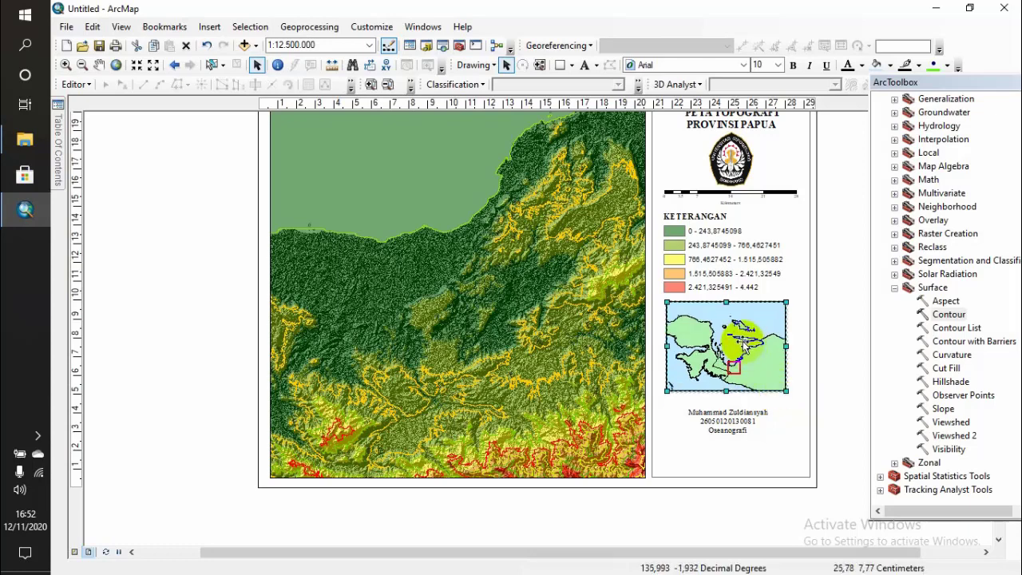
{"action": "mouse_move", "coordinate": [743, 347]}
{"action": "left_mouse_down"}
{"action": "mouse_move", "coordinate": [743, 328]}
{"action": "mouse_move", "coordinate": [752, 345]}
{"action": "left_mouse_up"}
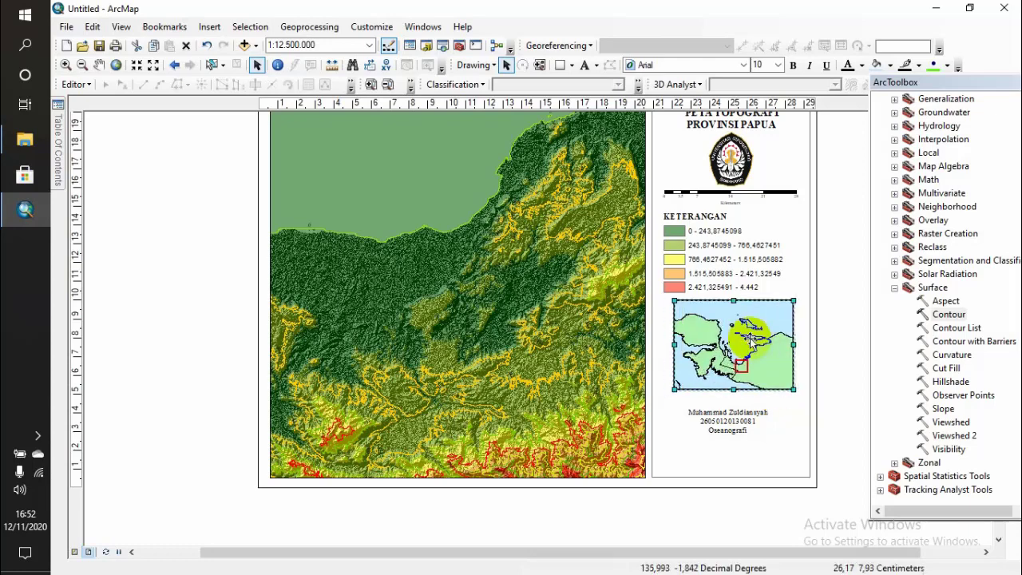
Step: Shrink the KETERANGAN legend slightly and move the inset frame up closer to it
{"action": "left_click", "coordinate": [731, 263]}
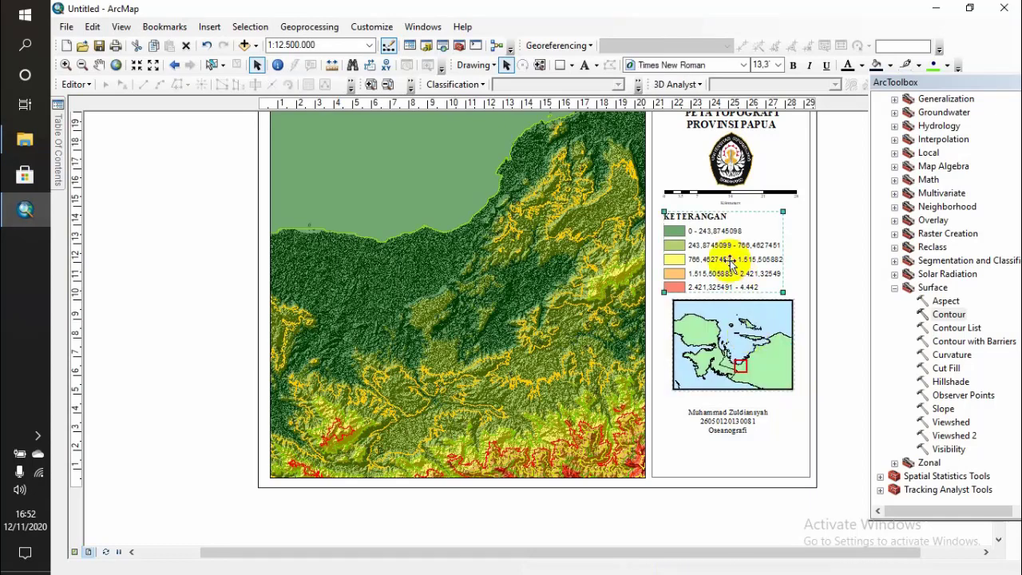
{"action": "left_click_drag", "start_coordinate": [772, 289], "coordinate": [729, 246]}
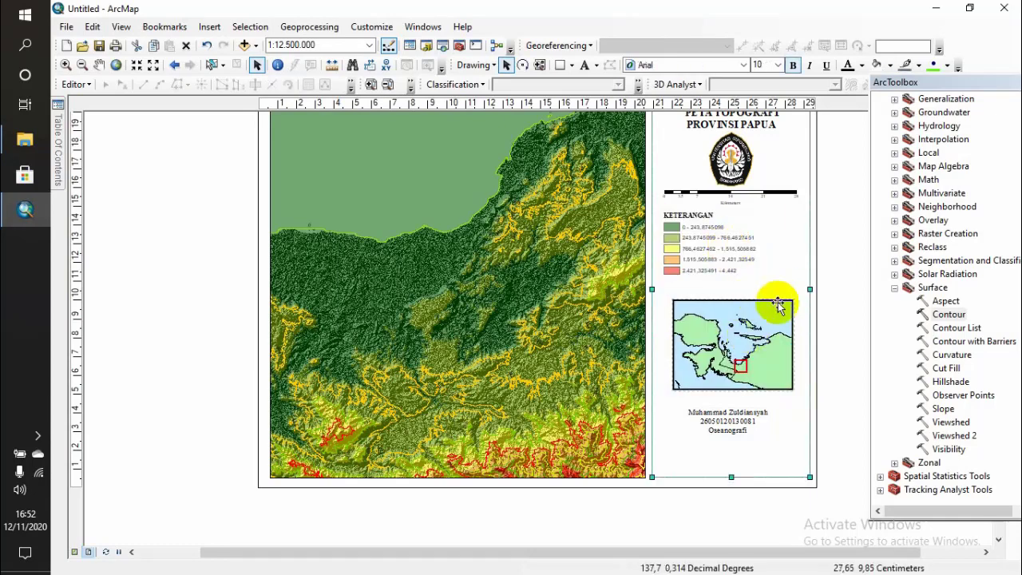
{"action": "left_click", "coordinate": [737, 327]}
{"action": "left_click_drag", "start_coordinate": [738, 328], "coordinate": [734, 316]}
{"action": "left_click", "coordinate": [804, 279]}
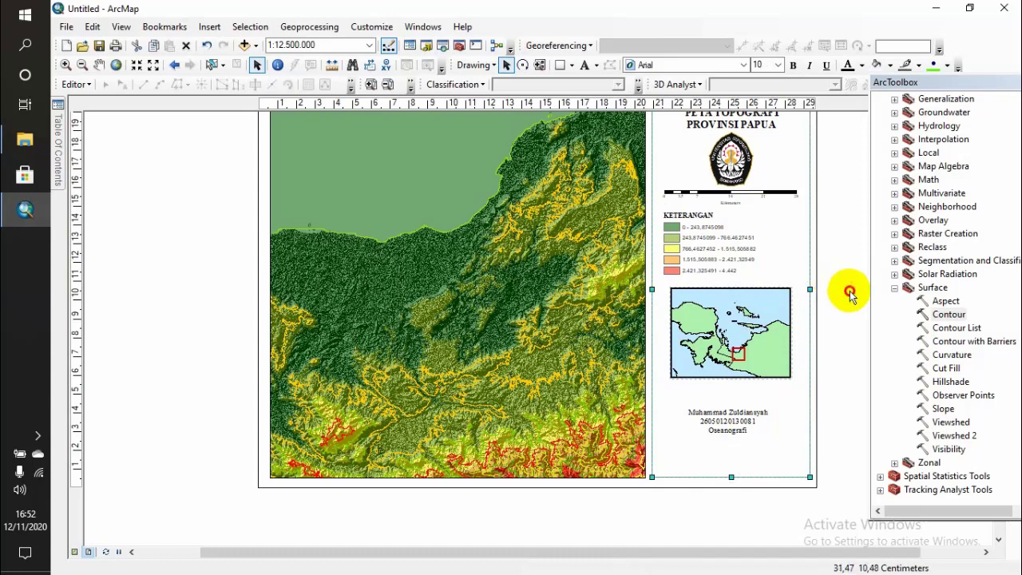
Step: Move the author text up closer to the inset and make it bold at size 13
{"action": "left_click_drag", "start_coordinate": [723, 423], "coordinate": [723, 406]}
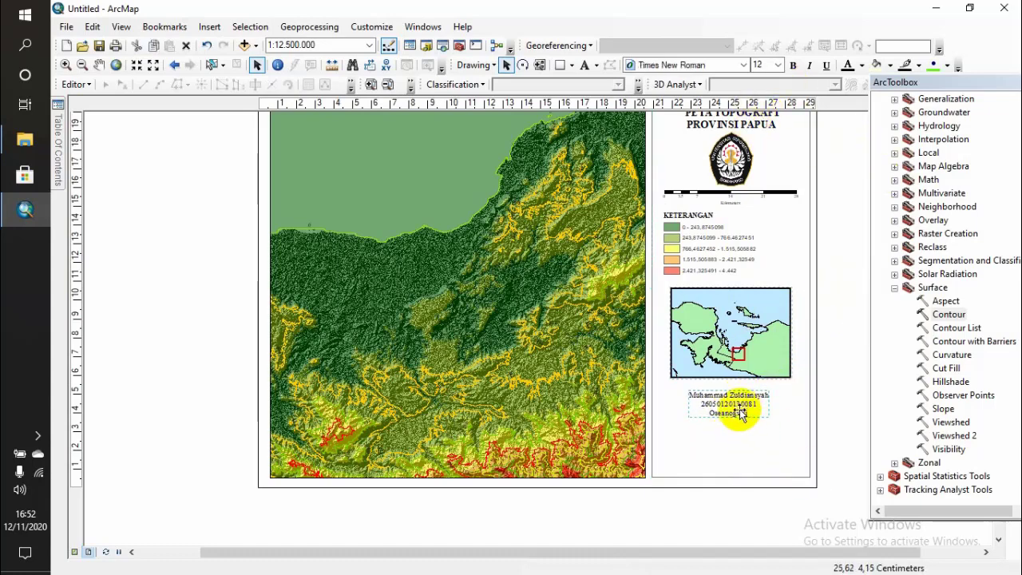
{"action": "left_click", "coordinate": [792, 64]}
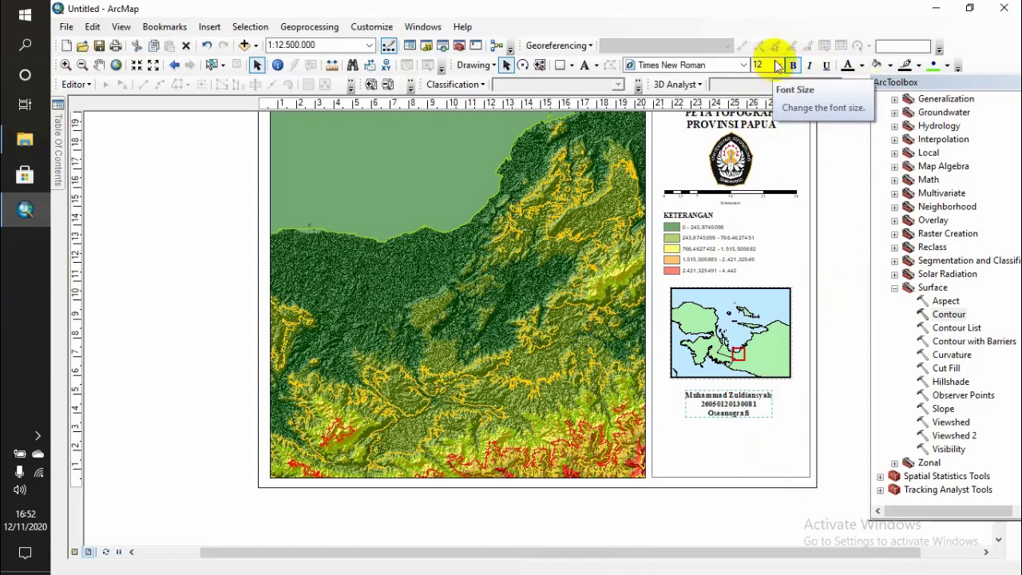
{"action": "left_click", "coordinate": [777, 66]}
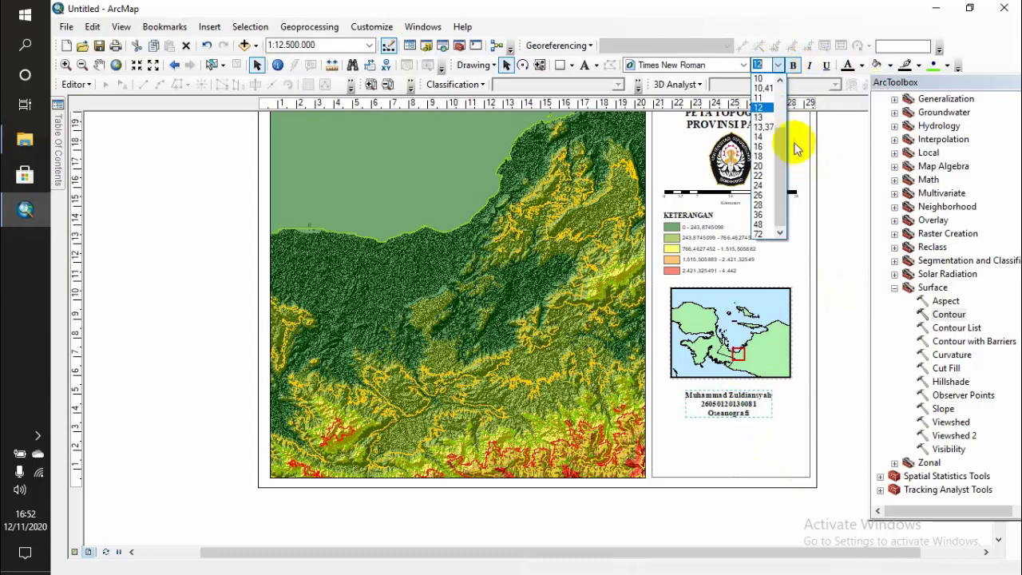
{"action": "left_click", "coordinate": [760, 116]}
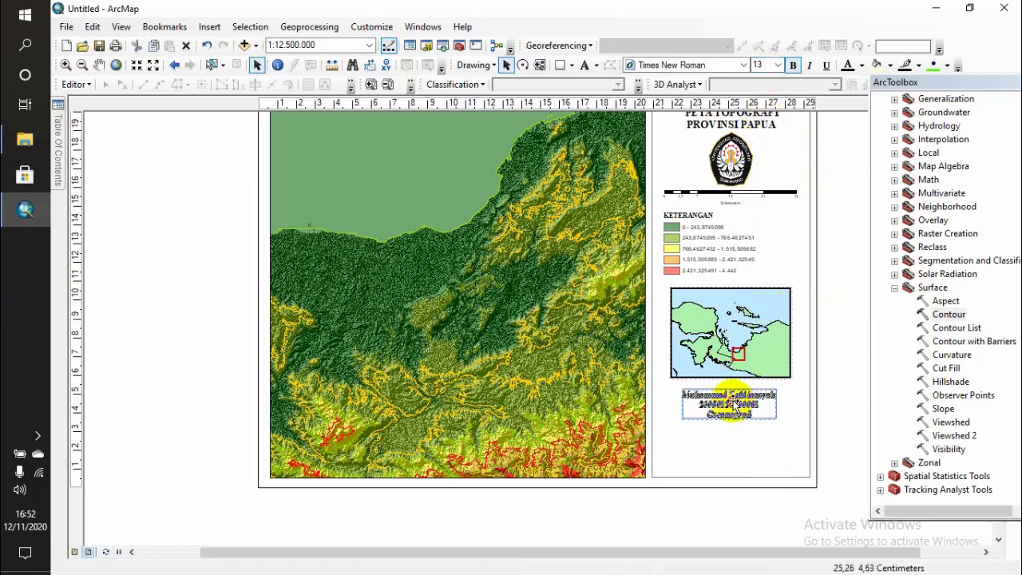
{"action": "left_click", "coordinate": [822, 390]}
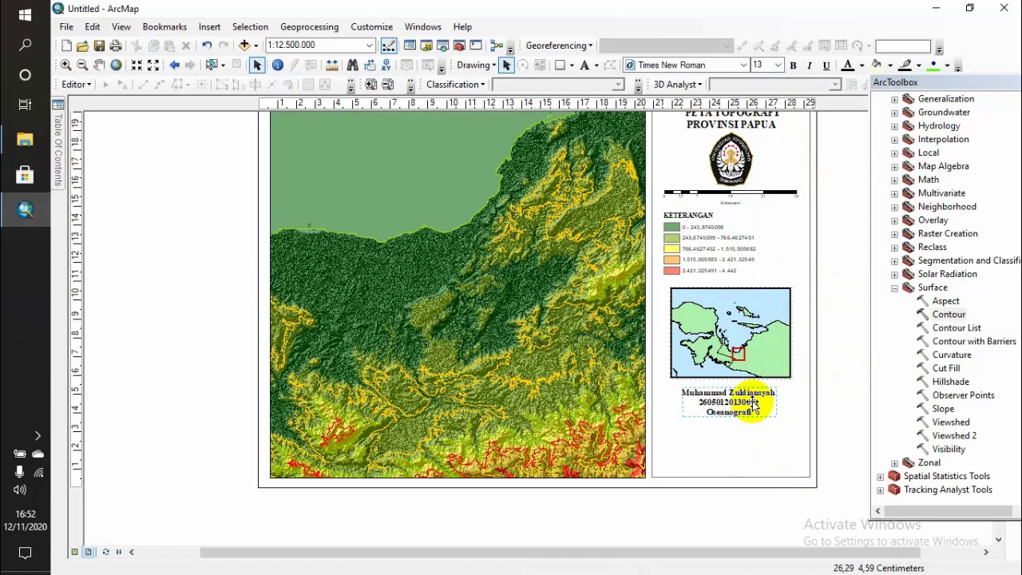
{"action": "left_click_drag", "start_coordinate": [752, 404], "coordinate": [746, 403]}
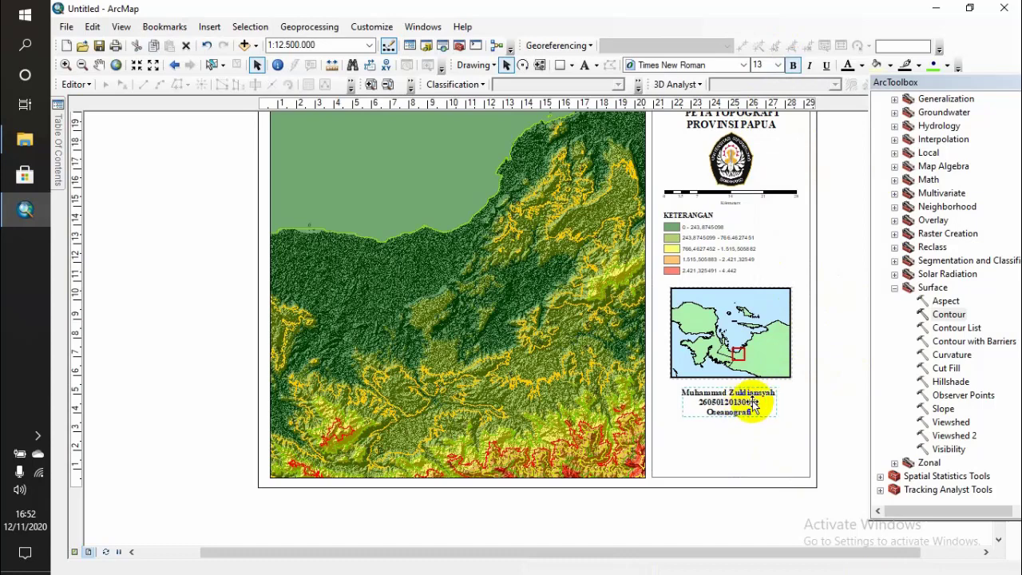
{"action": "left_click", "coordinate": [862, 369]}
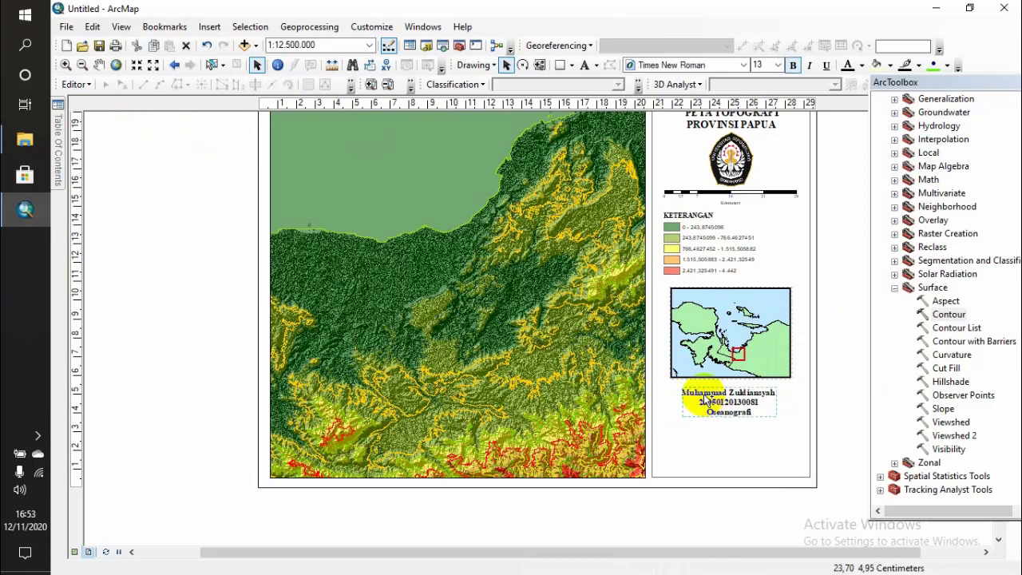
Step: Copy the author text to the panel's lower end and replace the copy's text with "SUMBER DATA", "1. Peta ASTER DEM" and "2. Peta Indonesia" on three lines
{"action": "left_click_drag", "start_coordinate": [705, 399], "coordinate": [699, 466]}
{"action": "double_click", "coordinate": [700, 462]}
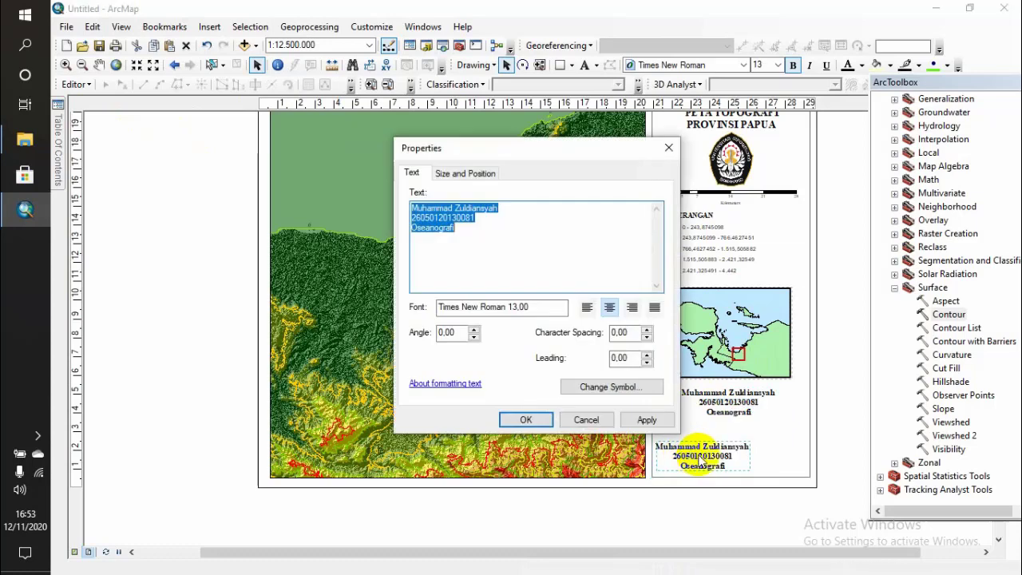
{"action": "type", "text": "SUMBER DATA"}
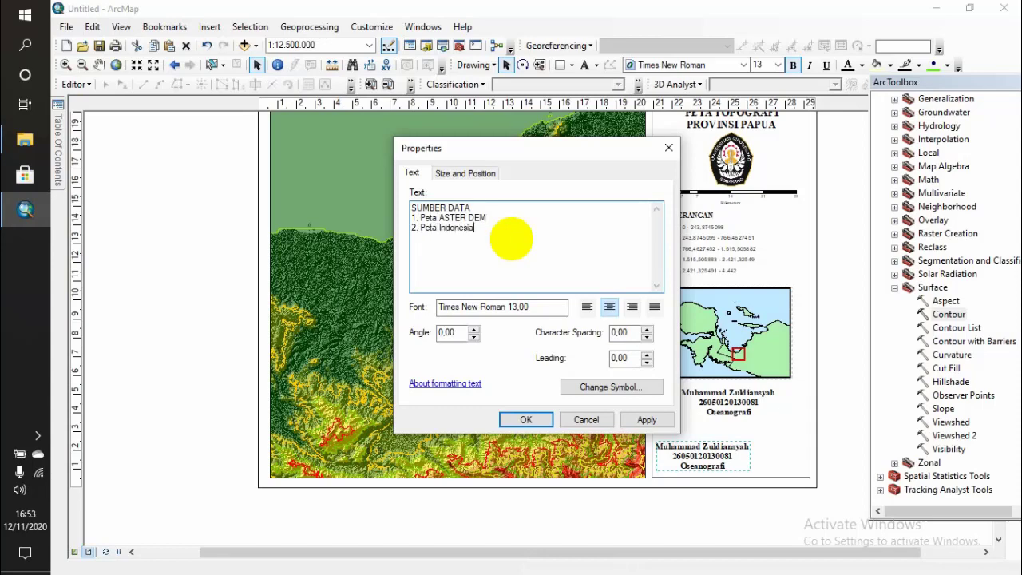
{"action": "left_click", "coordinate": [523, 419]}
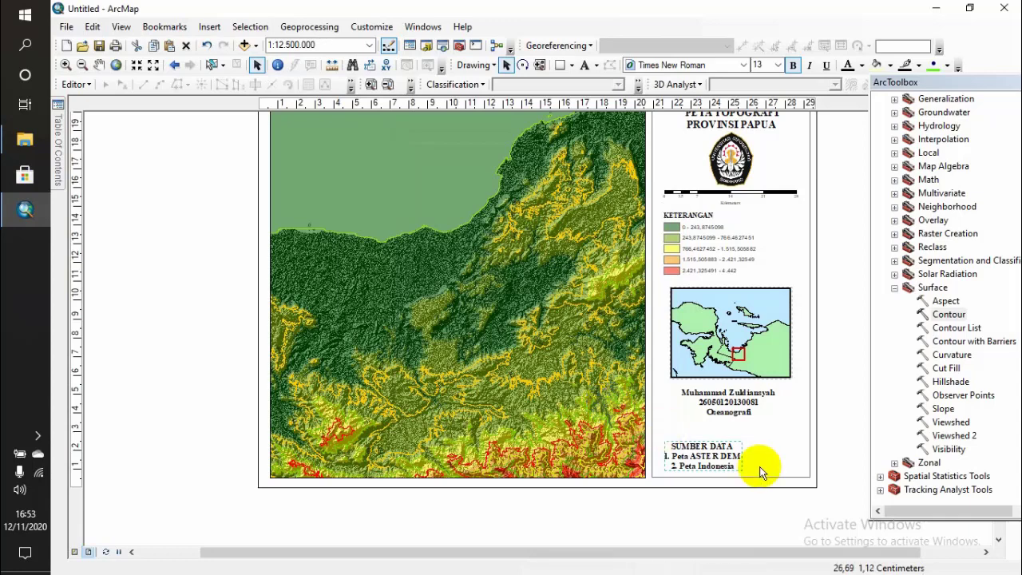
Step: Left-align the SUMBER DATA text and move it near the side panel's left border
{"action": "double_click", "coordinate": [703, 451]}
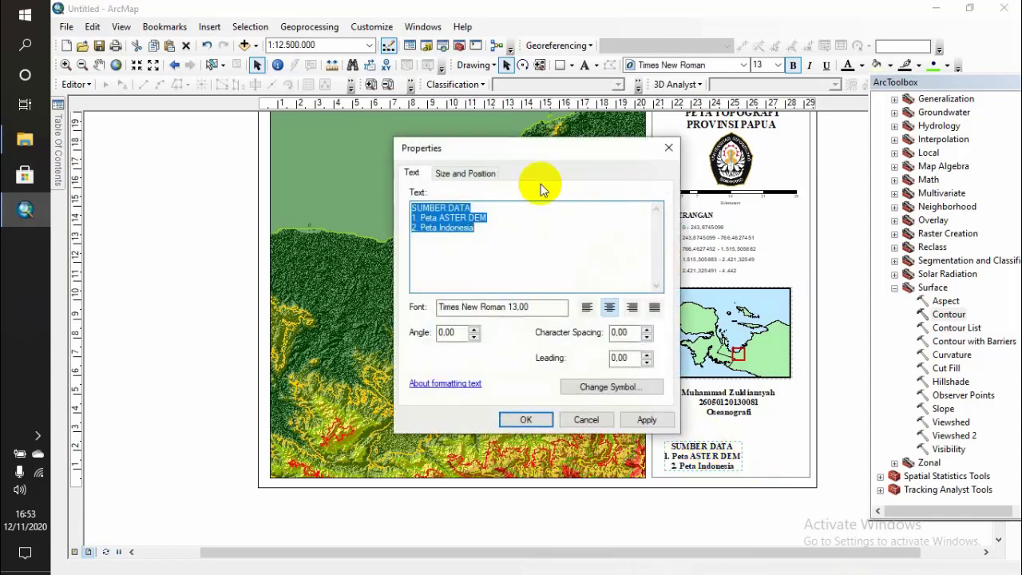
{"action": "left_click", "coordinate": [587, 309]}
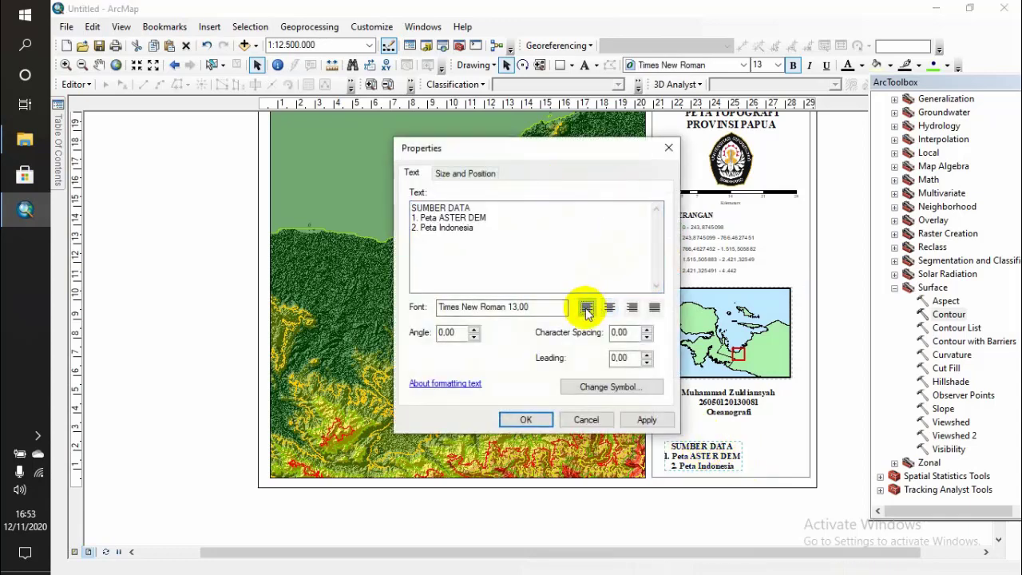
{"action": "left_click", "coordinate": [515, 427]}
{"action": "left_click_drag", "start_coordinate": [728, 463], "coordinate": [695, 452]}
{"action": "left_click", "coordinate": [838, 426]}
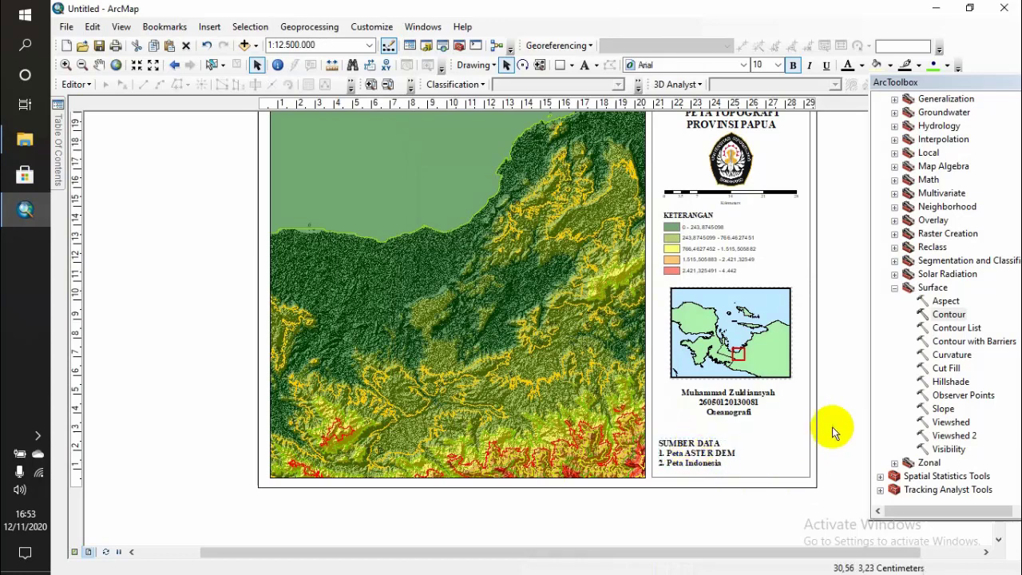
Step: Set the author text to size 14 and move it slightly down, midway between the inset and SUMBER DATA
{"action": "left_click", "coordinate": [701, 462]}
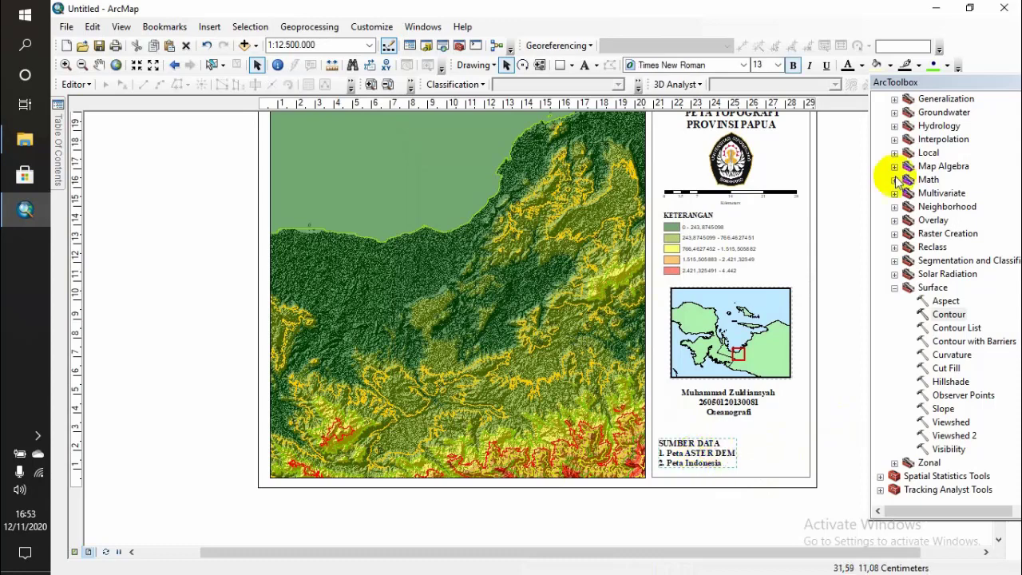
{"action": "left_click", "coordinate": [736, 405]}
{"action": "left_click", "coordinate": [777, 64]}
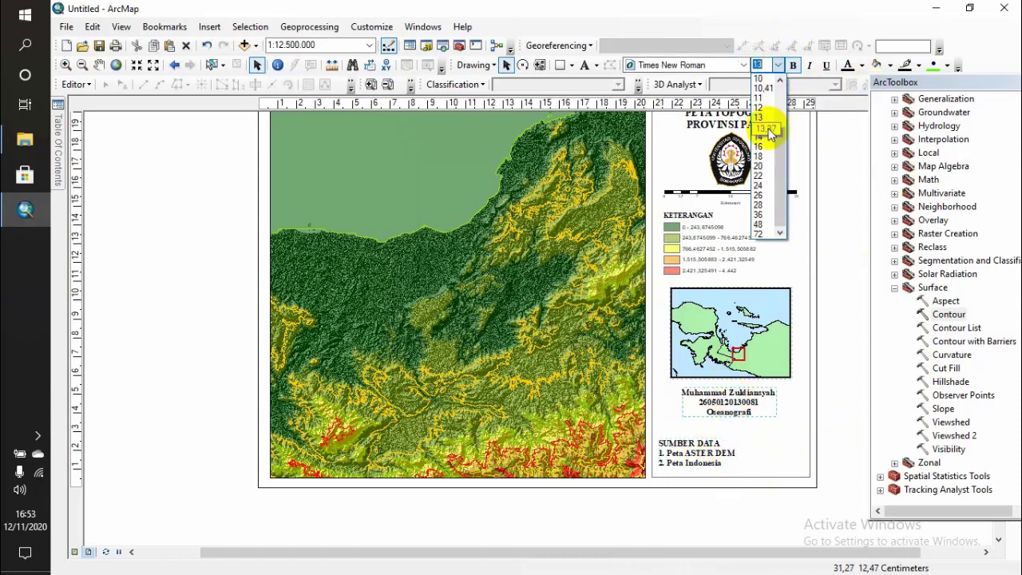
{"action": "left_click", "coordinate": [762, 138]}
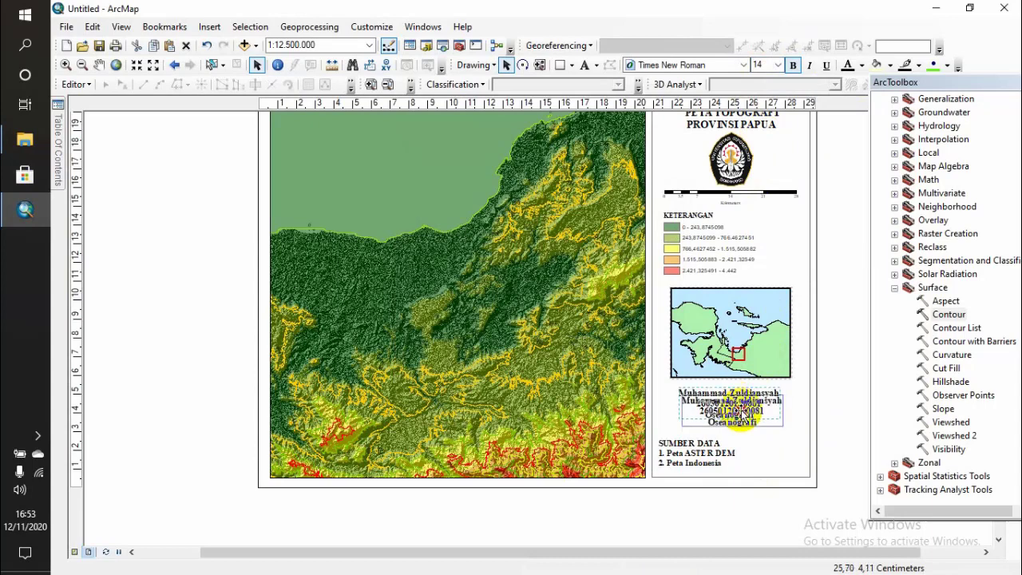
{"action": "left_click", "coordinate": [748, 315]}
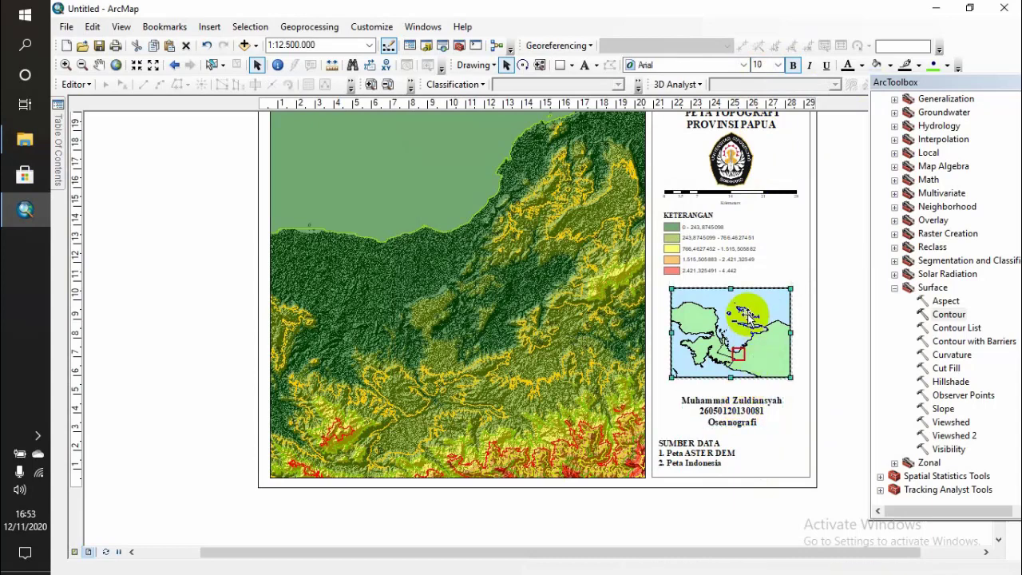
Step: Move the location inset slightly down and the author text slightly up, closer to the inset
{"action": "left_click_drag", "start_coordinate": [748, 315], "coordinate": [748, 317]}
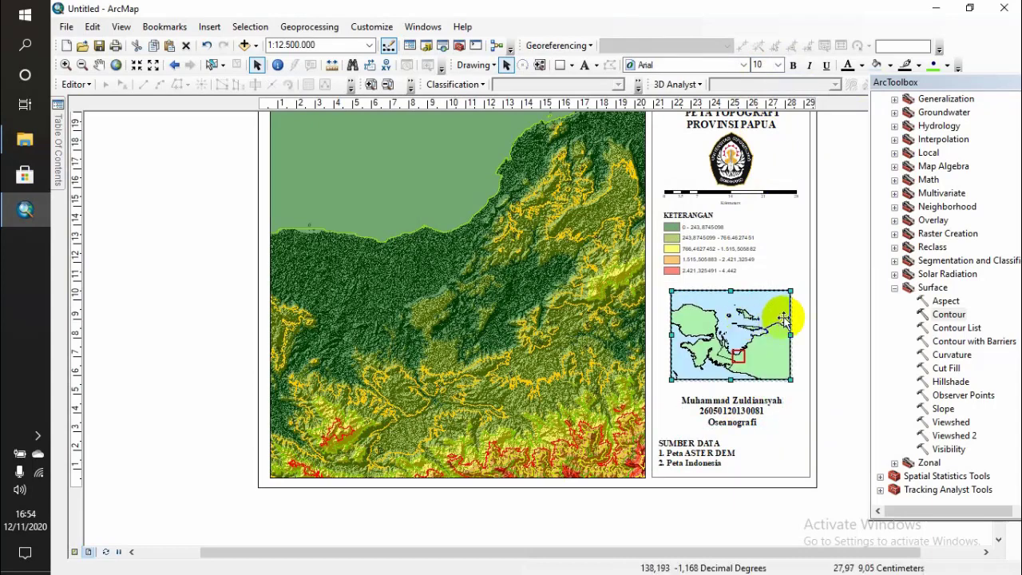
{"action": "left_click", "coordinate": [851, 310]}
{"action": "left_click_drag", "start_coordinate": [744, 410], "coordinate": [743, 410]}
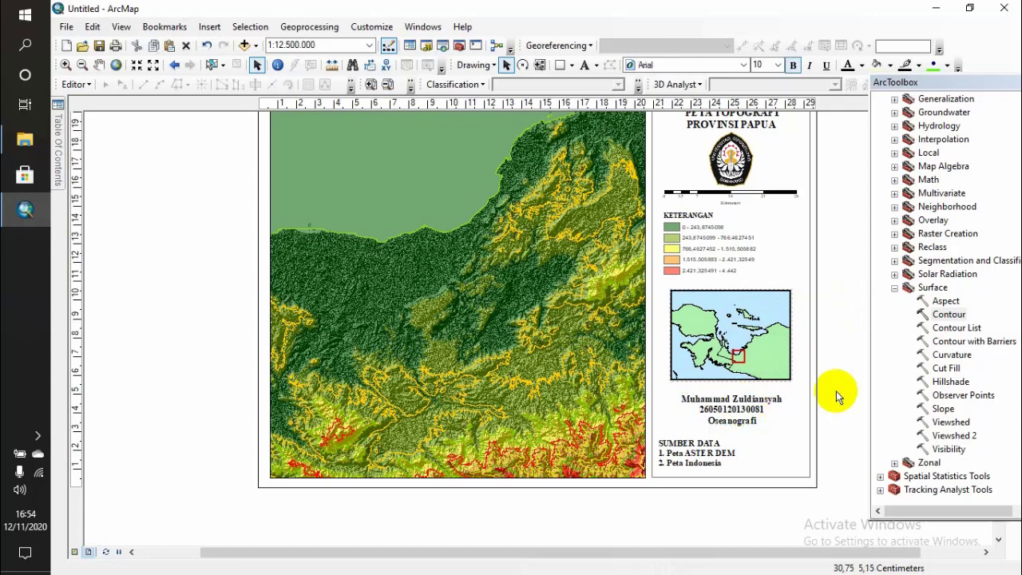
{"action": "scroll", "coordinate": [836, 382], "scroll_direction": "up", "scroll_amount": 2}
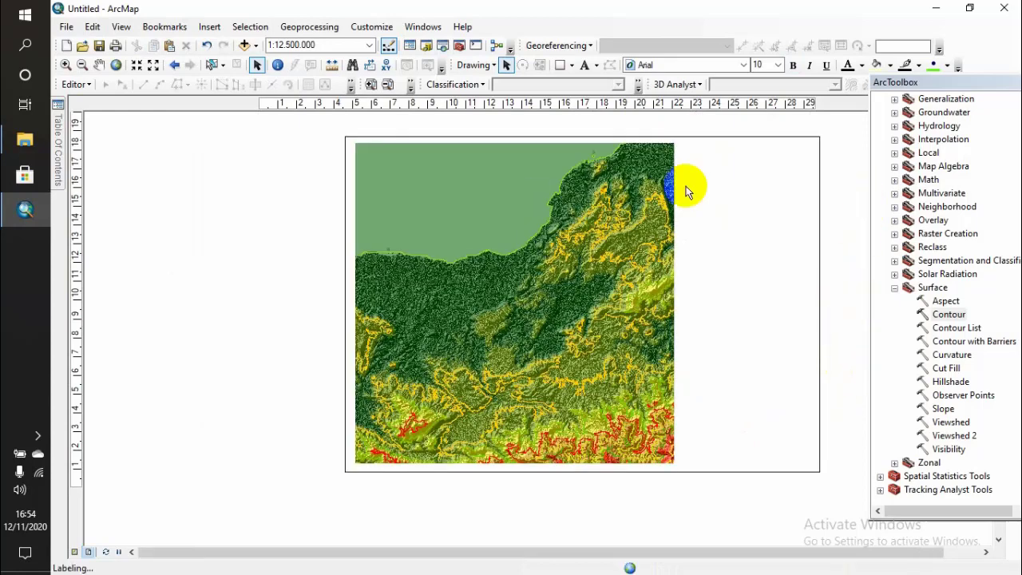
{"action": "left_click", "coordinate": [472, 291]}
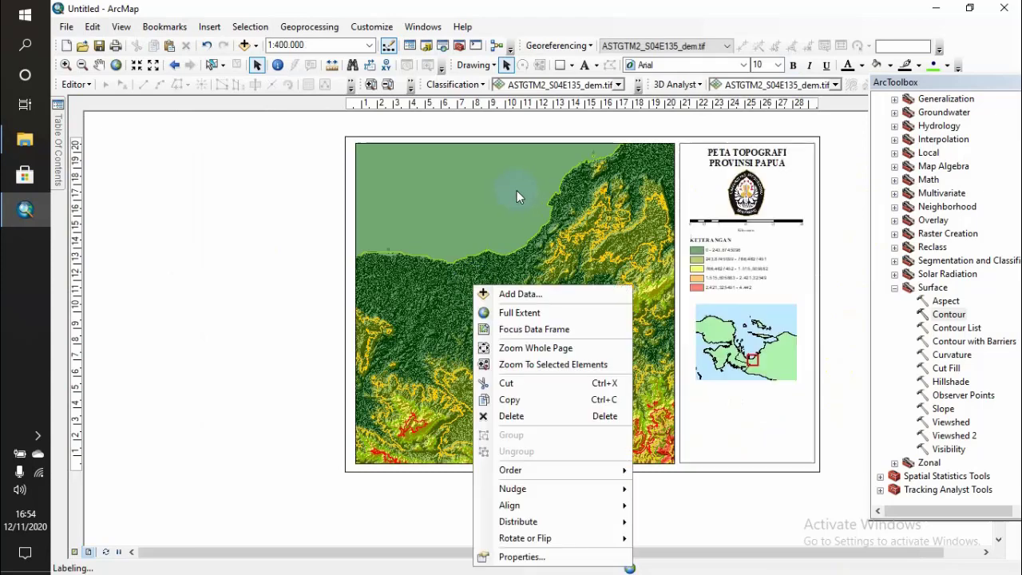
{"action": "left_click", "coordinate": [475, 205]}
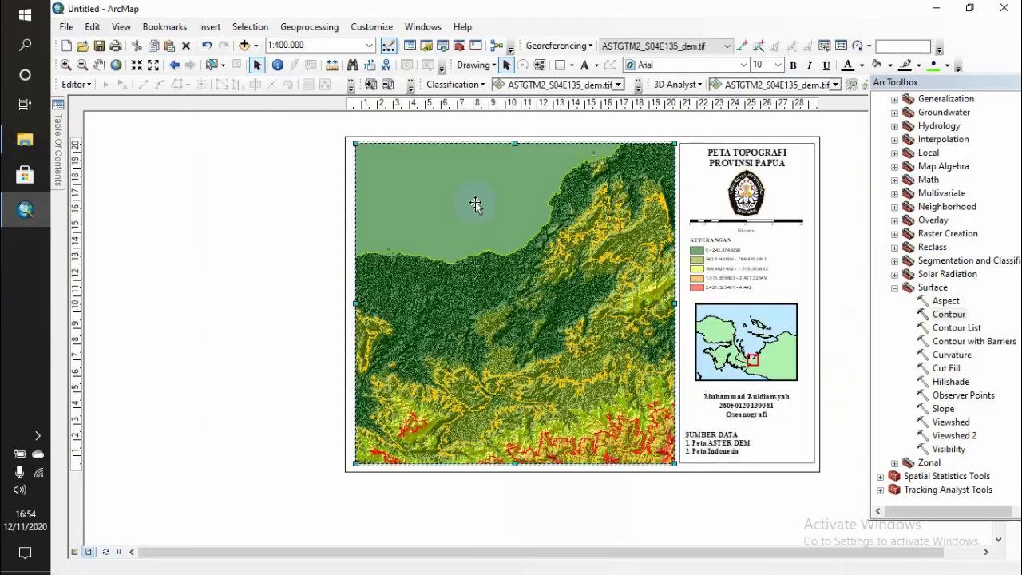
{"action": "left_click", "coordinate": [209, 26]}
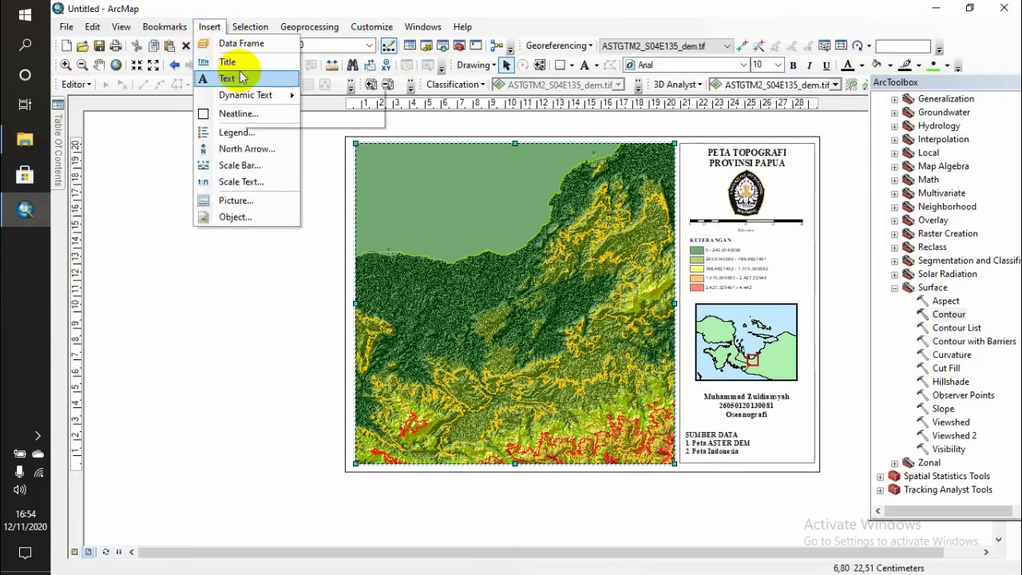
{"action": "mouse_move", "coordinate": [189, 30]}
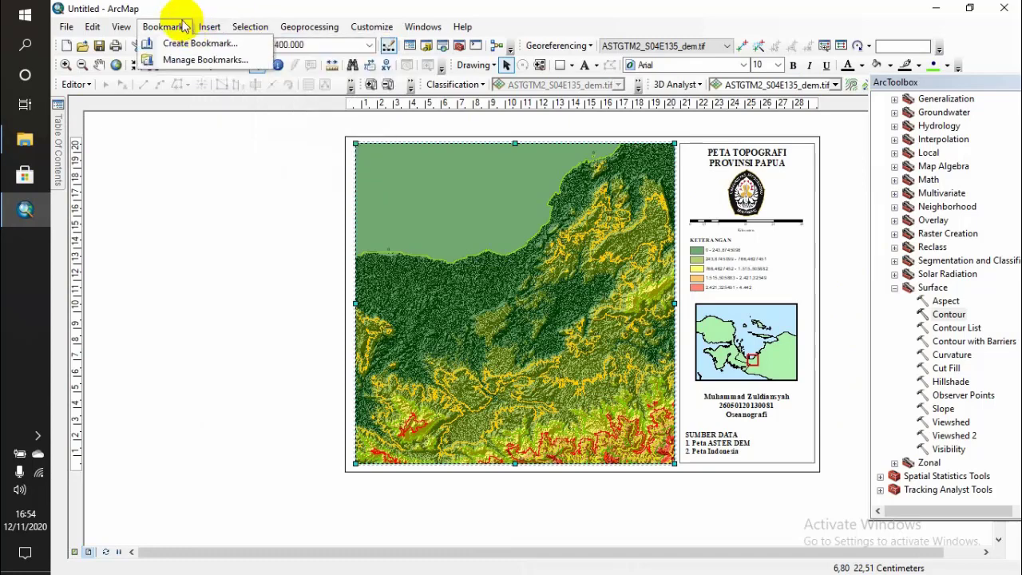
{"action": "left_click", "coordinate": [183, 27]}
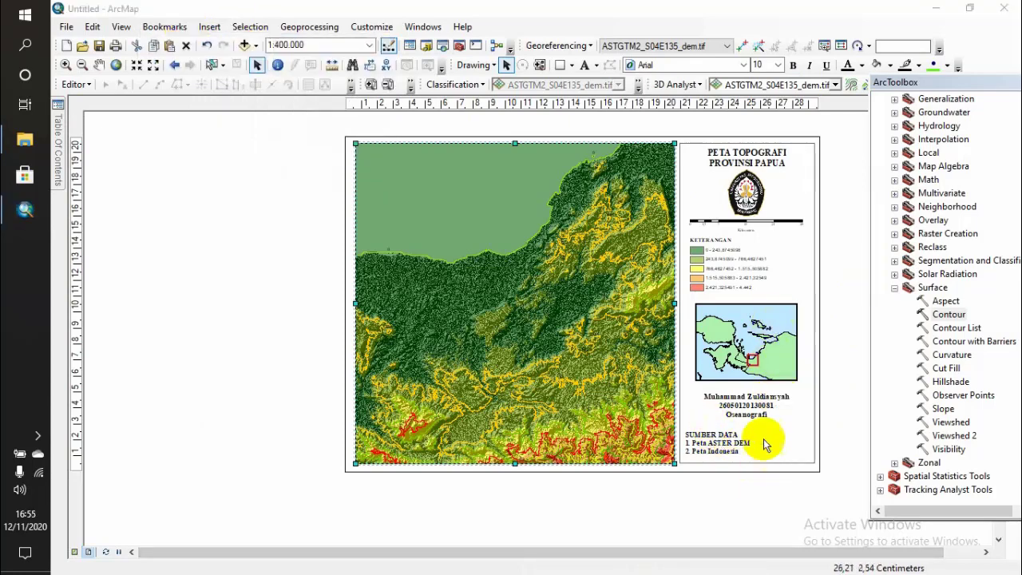
Step: Add a graticule grid with labels to the main map data frame, placing parallels and meridians every 10 minutes
{"action": "right_click", "coordinate": [423, 249]}
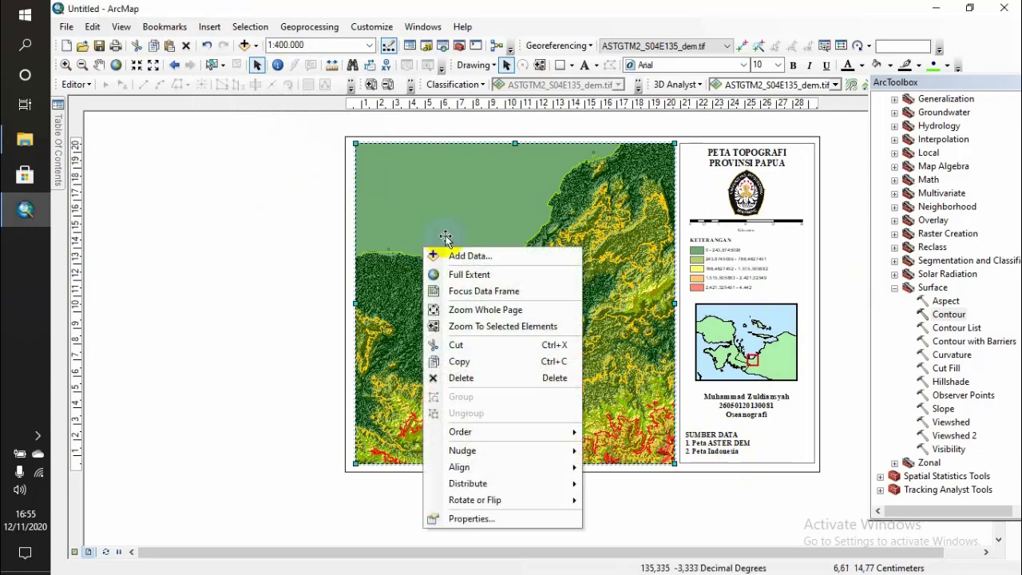
{"action": "left_click", "coordinate": [479, 520]}
{"action": "left_click", "coordinate": [539, 244]}
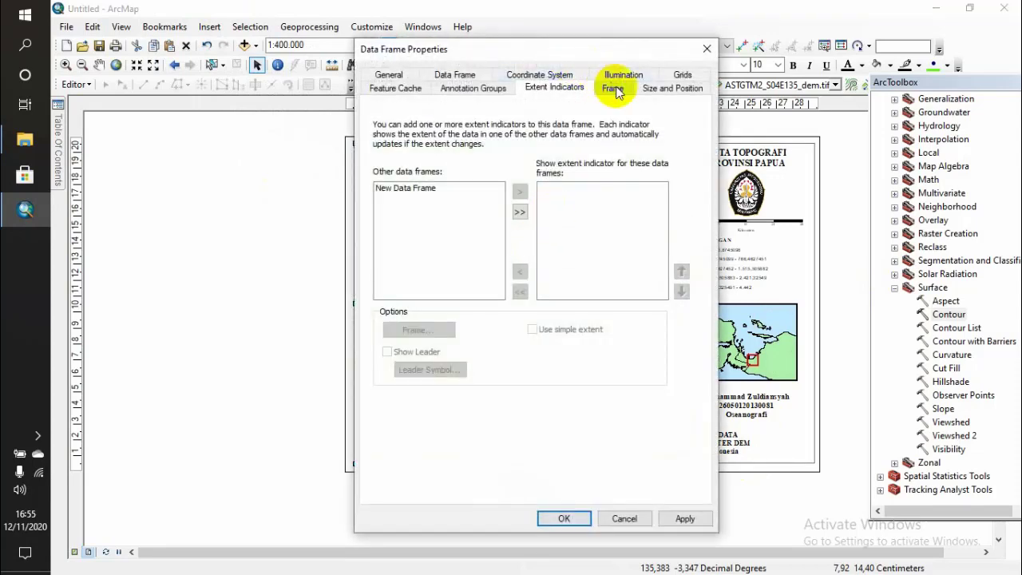
{"action": "left_click", "coordinate": [670, 74]}
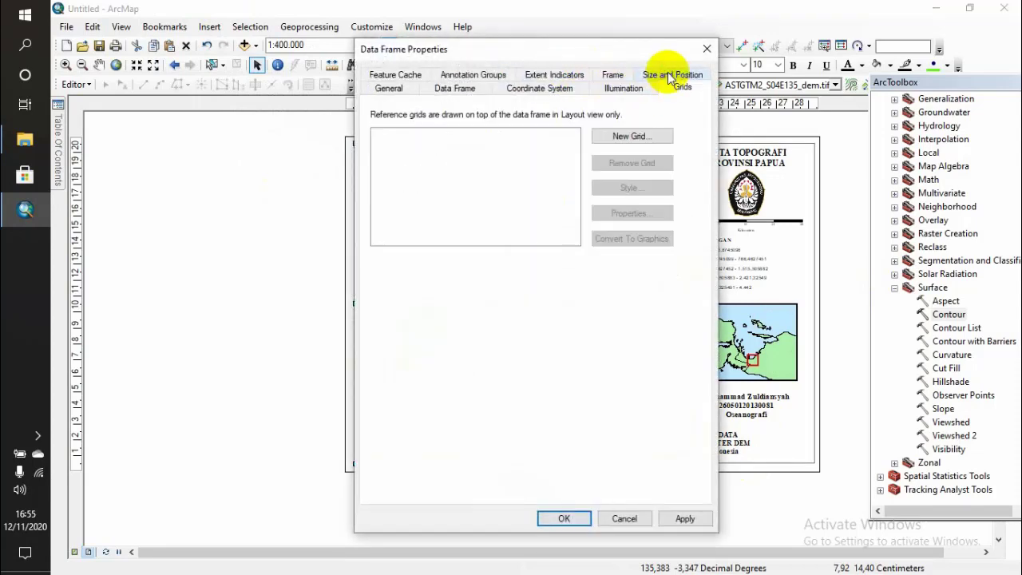
{"action": "left_click", "coordinate": [627, 150]}
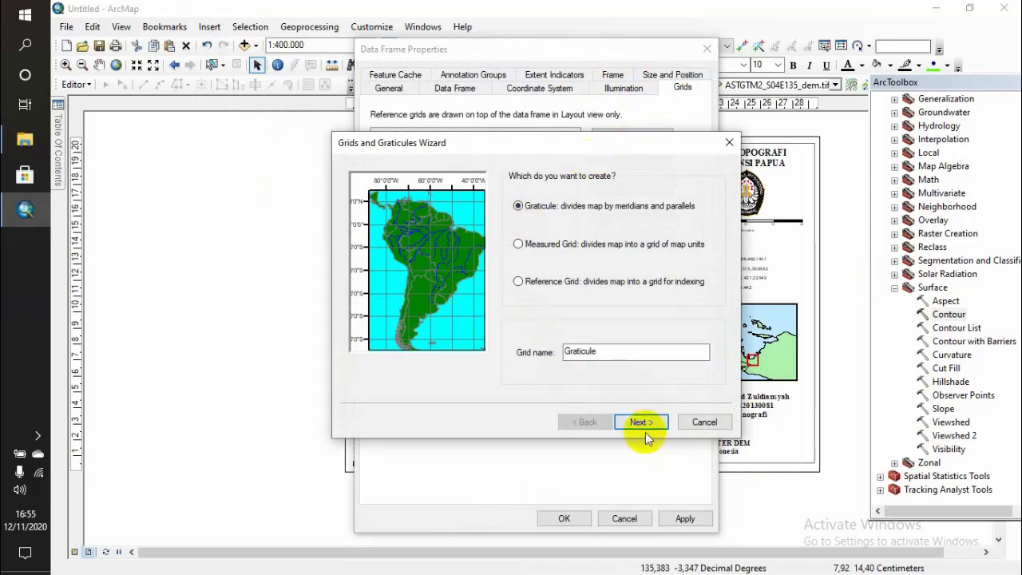
{"action": "left_click", "coordinate": [644, 423]}
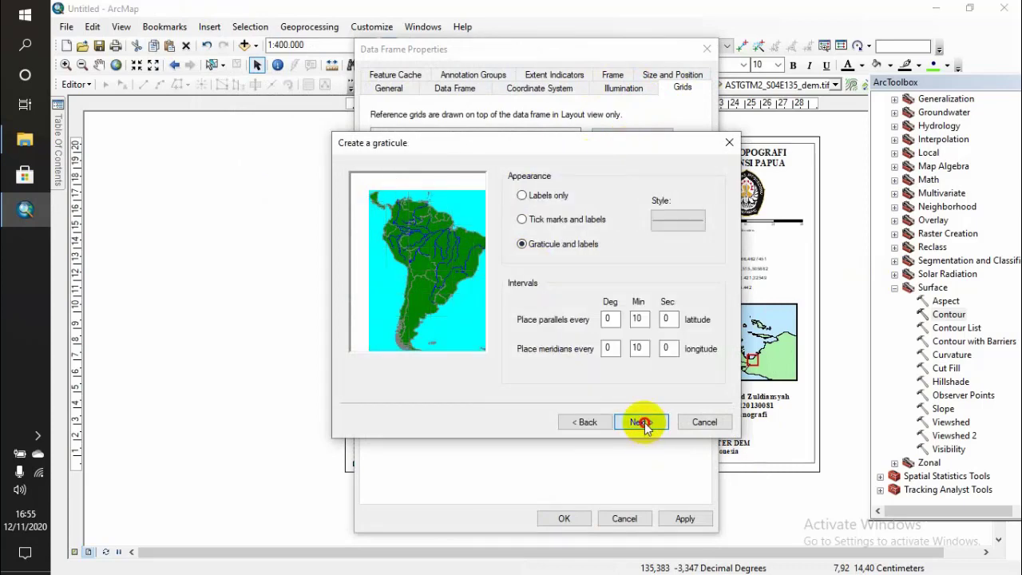
{"action": "left_click", "coordinate": [644, 423]}
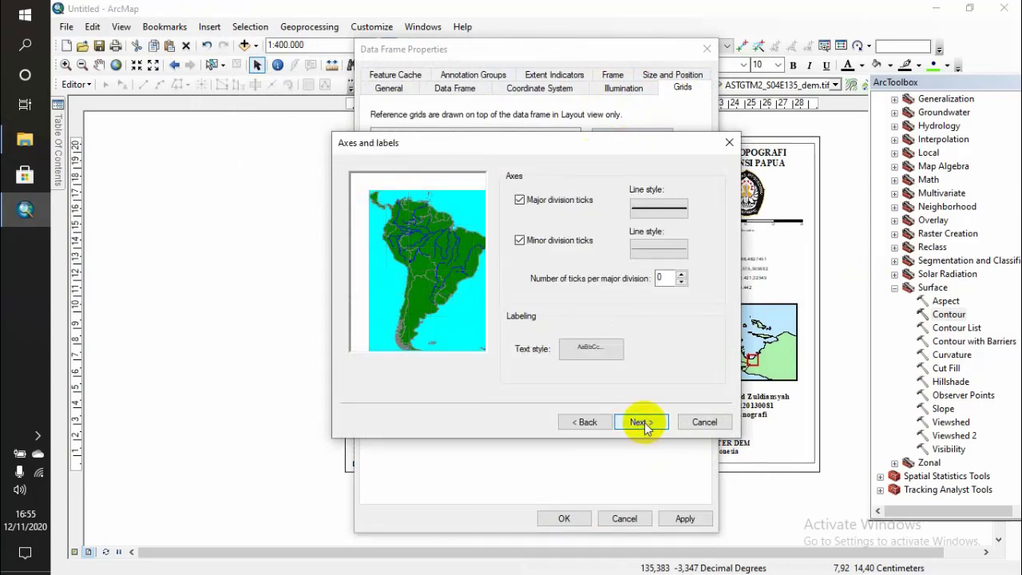
{"action": "left_click", "coordinate": [644, 423]}
{"action": "left_click", "coordinate": [645, 423]}
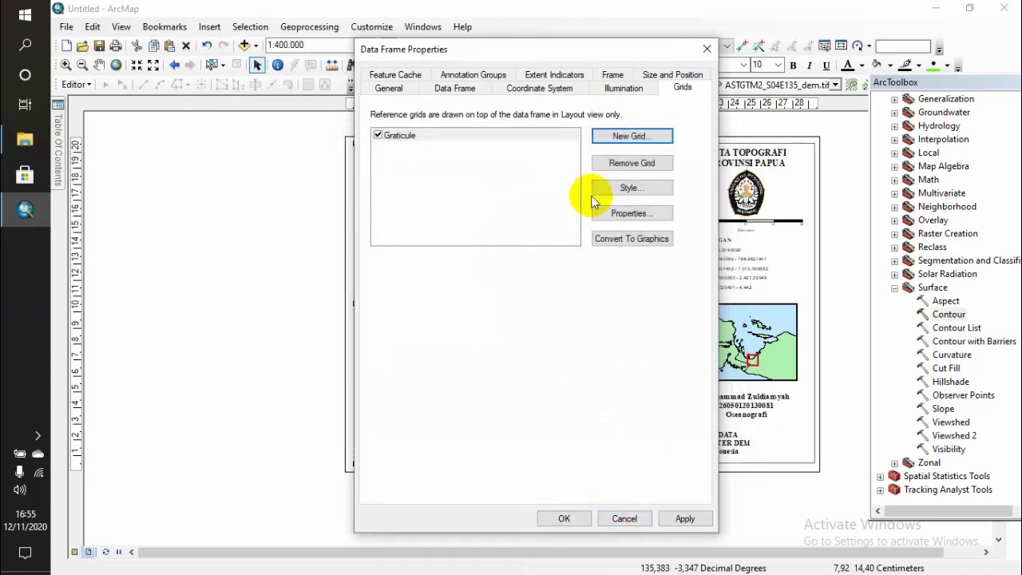
Step: Set the graticule labels to Times New Roman size 9, turn off the right-axis labels and make the left labels vertical
{"action": "left_click", "coordinate": [631, 213]}
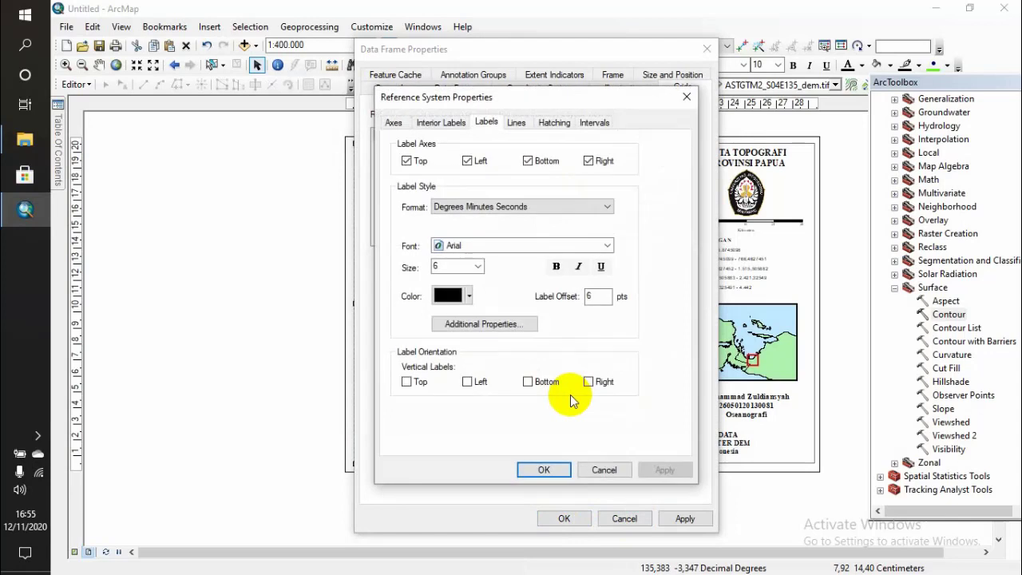
{"action": "left_click", "coordinate": [597, 163]}
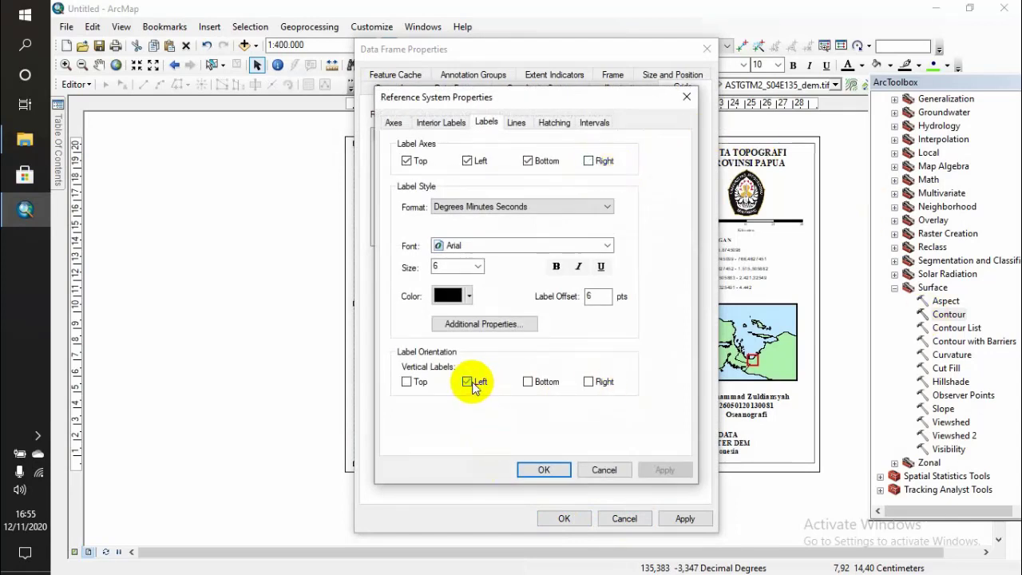
{"action": "left_click", "coordinate": [468, 249]}
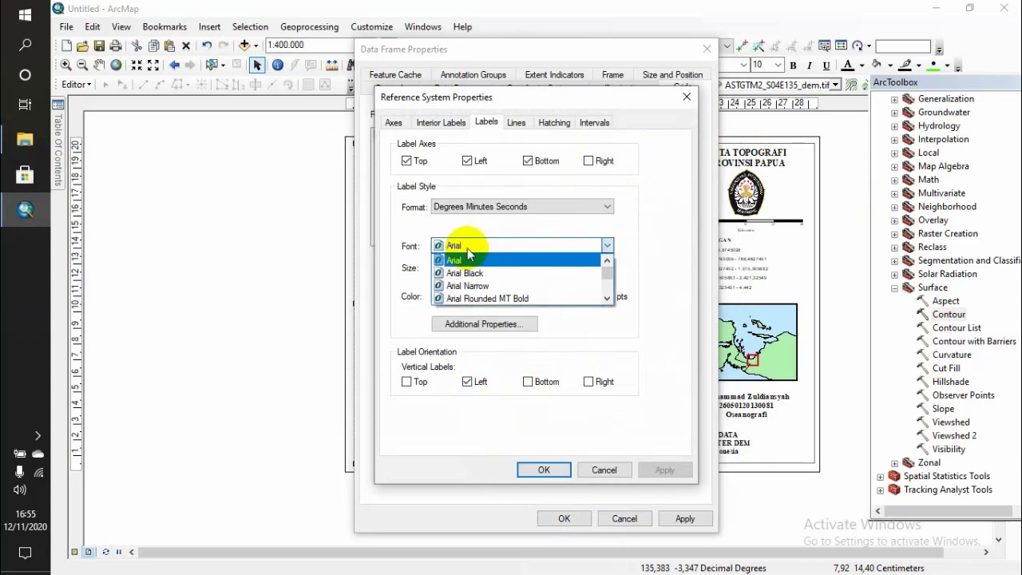
{"action": "key", "text": "t"}
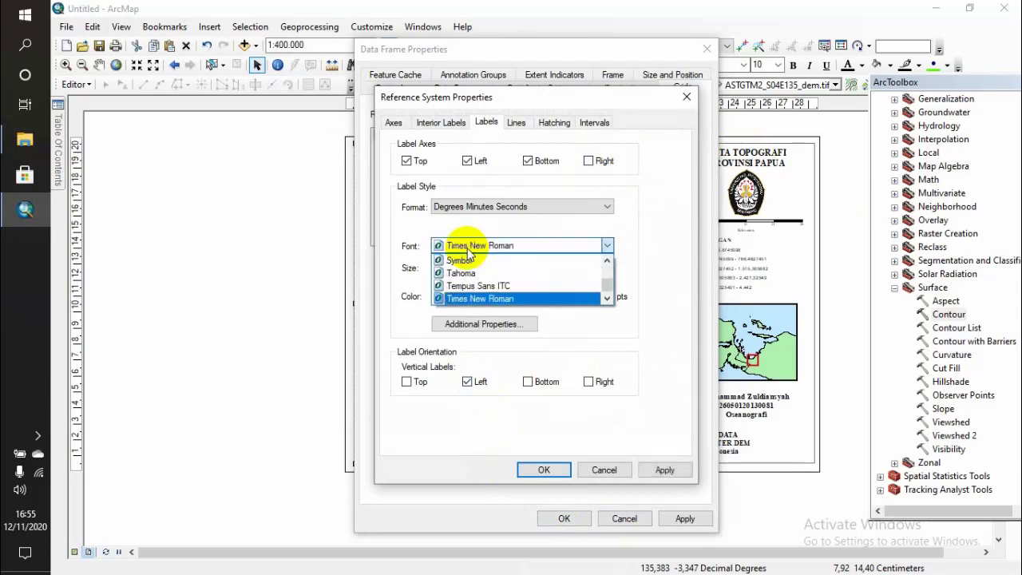
{"action": "left_click", "coordinate": [580, 333]}
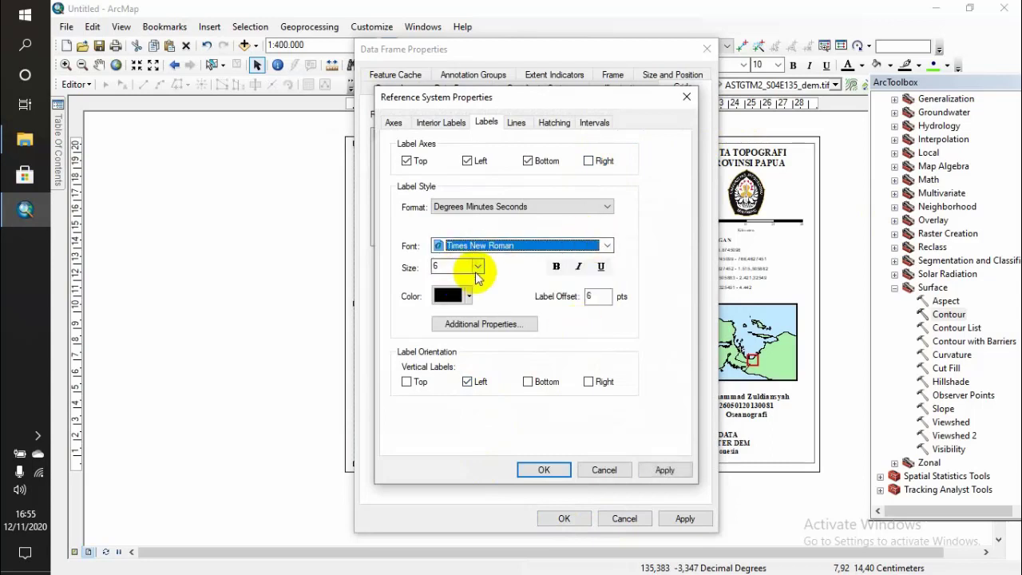
{"action": "left_click", "coordinate": [476, 270]}
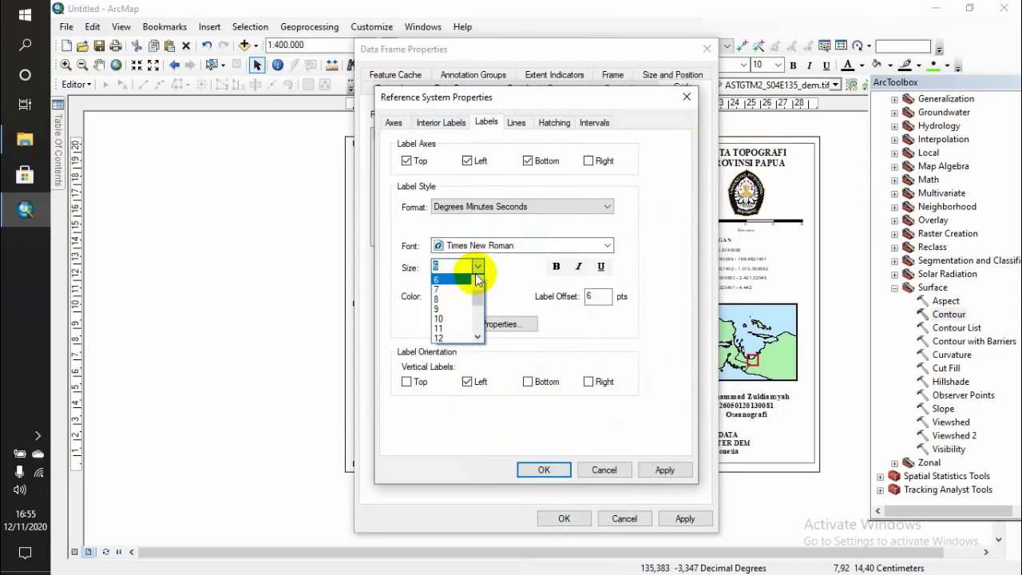
{"action": "left_click", "coordinate": [444, 311]}
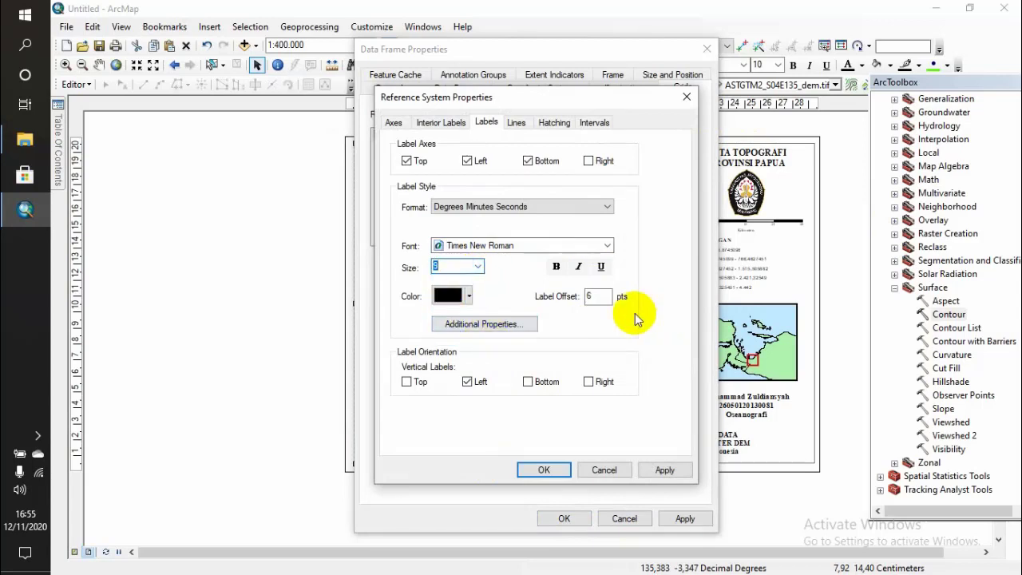
Step: Review the graticule's interval, line, hatching, interior label and axis settings, and apply the grid to the main map
{"action": "left_click", "coordinate": [593, 123]}
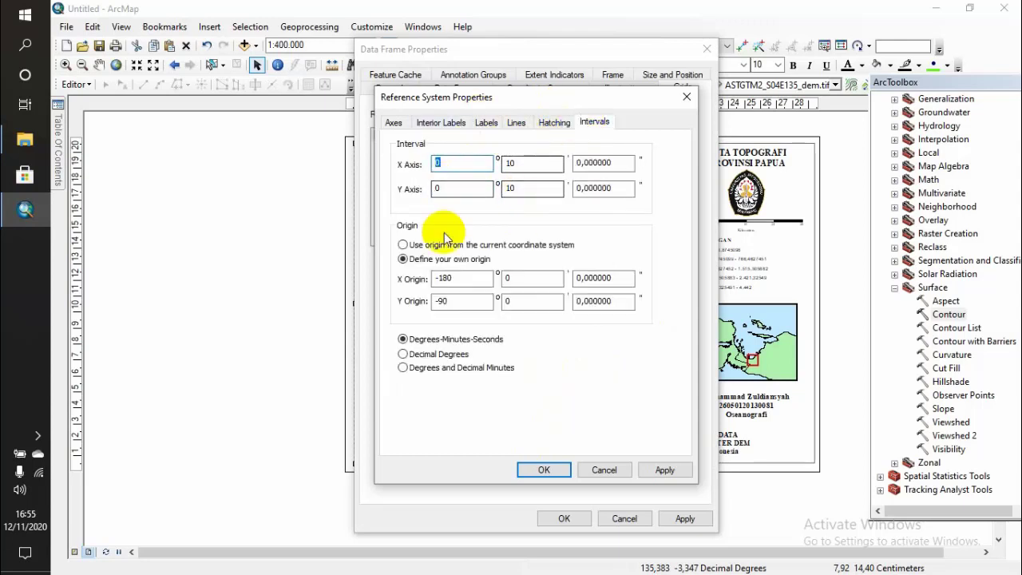
{"action": "left_click", "coordinate": [531, 125]}
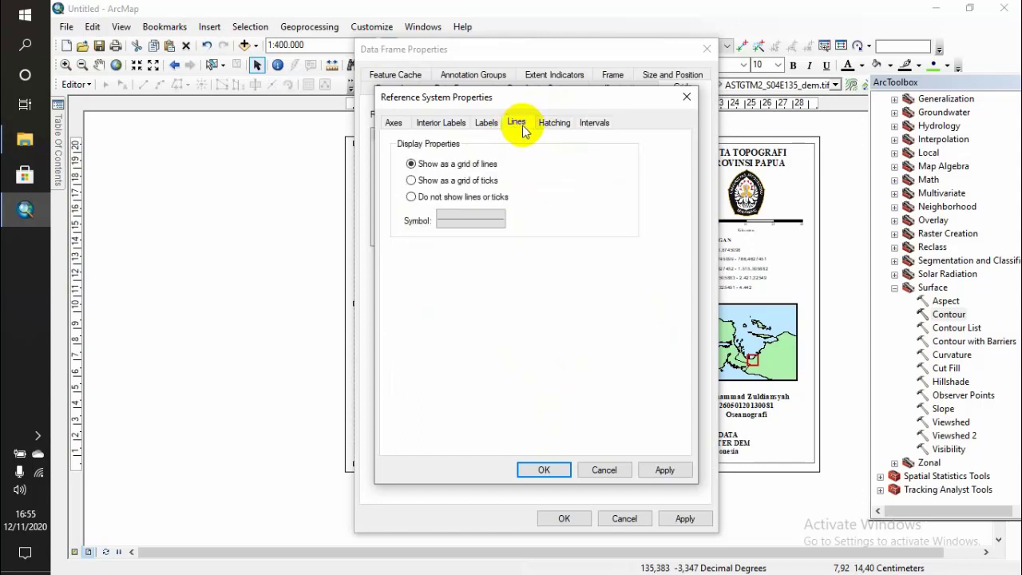
{"action": "left_click", "coordinate": [544, 125]}
{"action": "left_click", "coordinate": [519, 125]}
{"action": "left_click", "coordinate": [487, 123]}
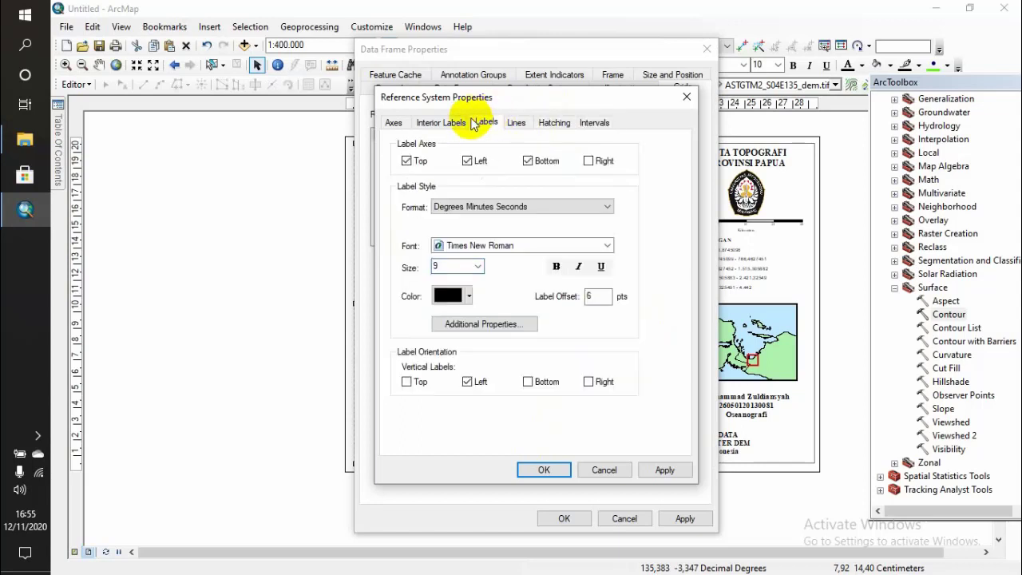
{"action": "left_click", "coordinate": [449, 124]}
{"action": "left_click", "coordinate": [396, 123]}
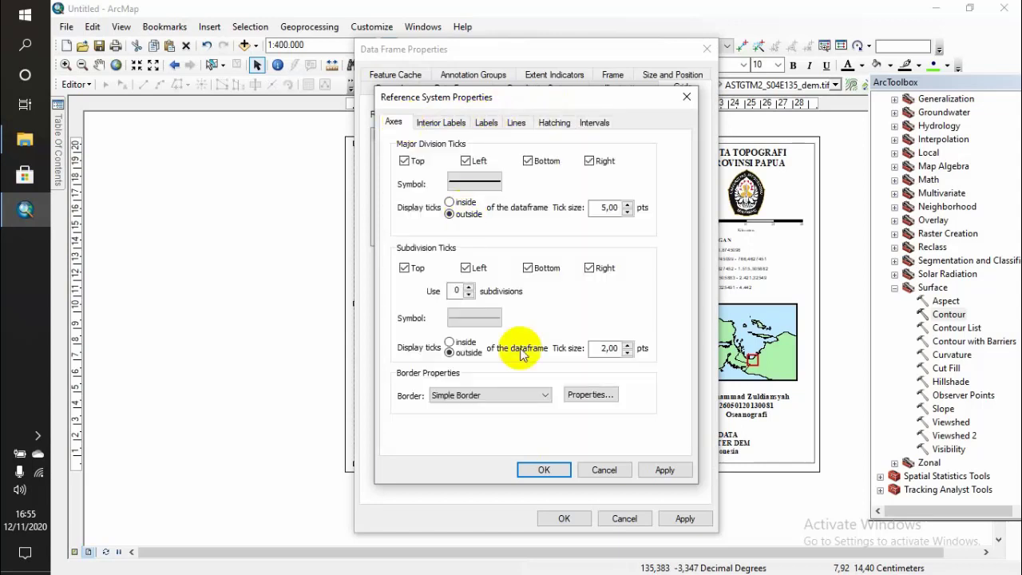
{"action": "left_click", "coordinate": [544, 470]}
{"action": "left_click", "coordinate": [562, 518]}
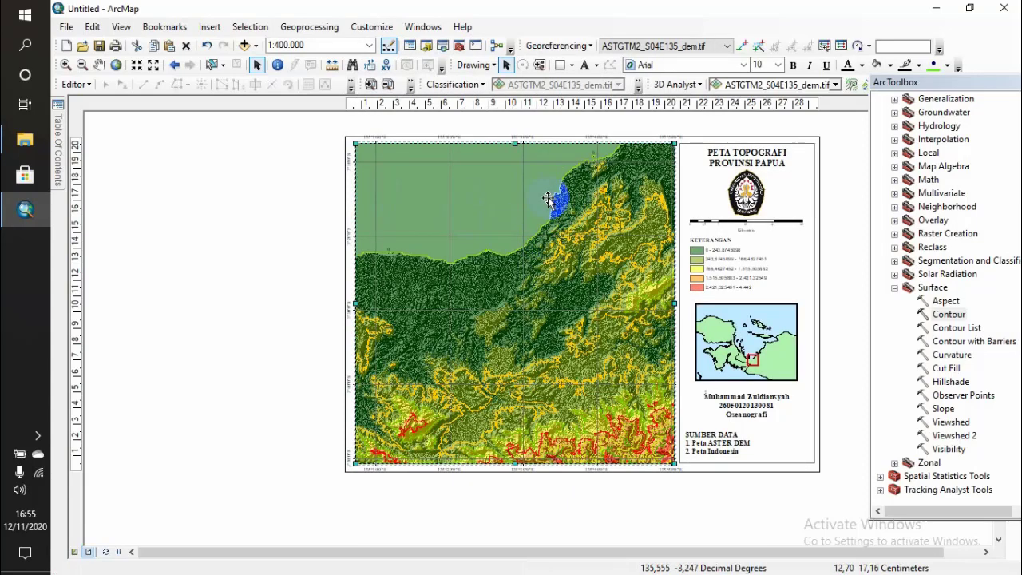
{"action": "left_click", "coordinate": [674, 467]}
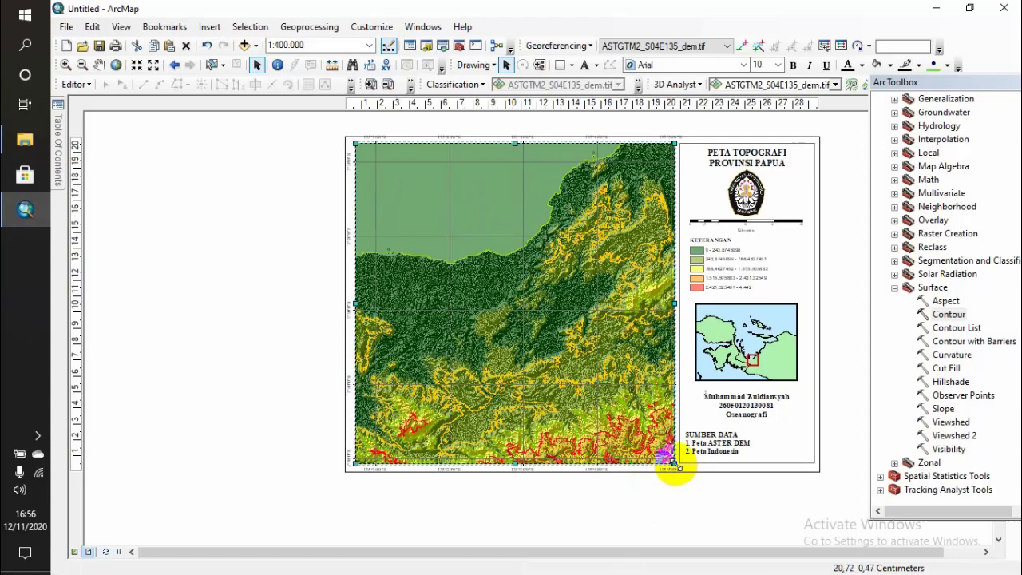
{"action": "right_click", "coordinate": [442, 198]}
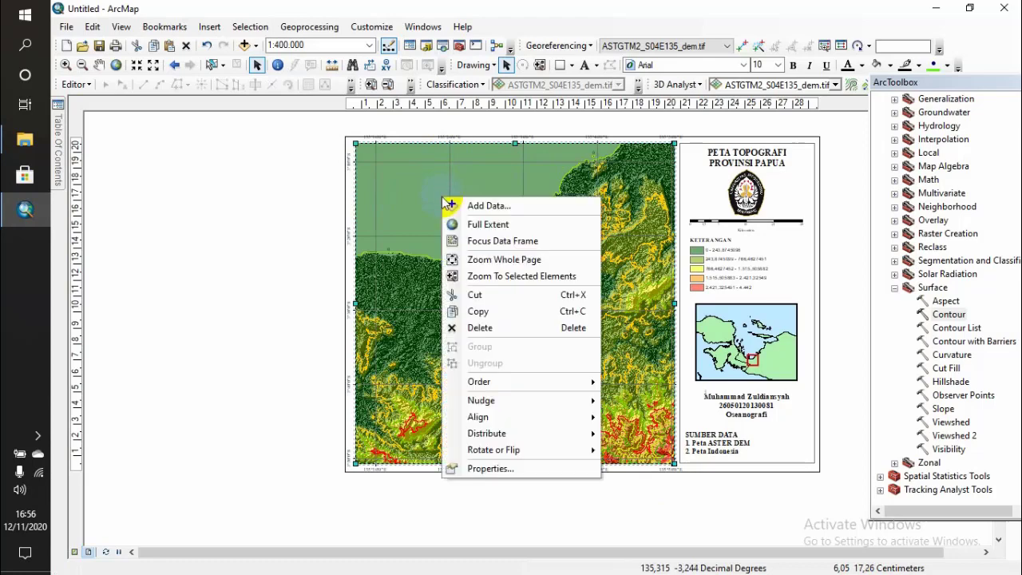
{"action": "left_click", "coordinate": [269, 210]}
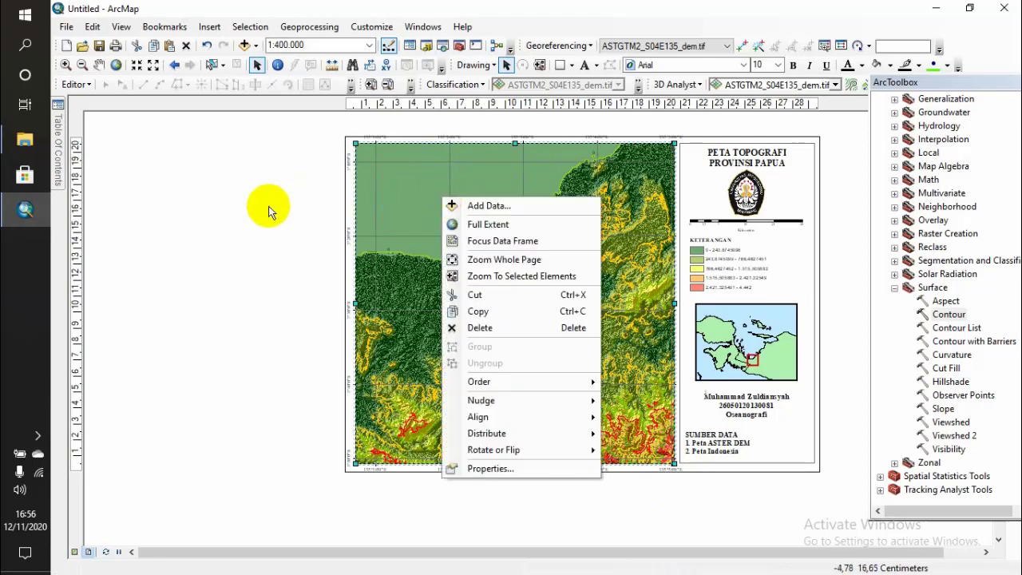
{"action": "left_click", "coordinate": [465, 163]}
{"action": "left_click", "coordinate": [673, 468]}
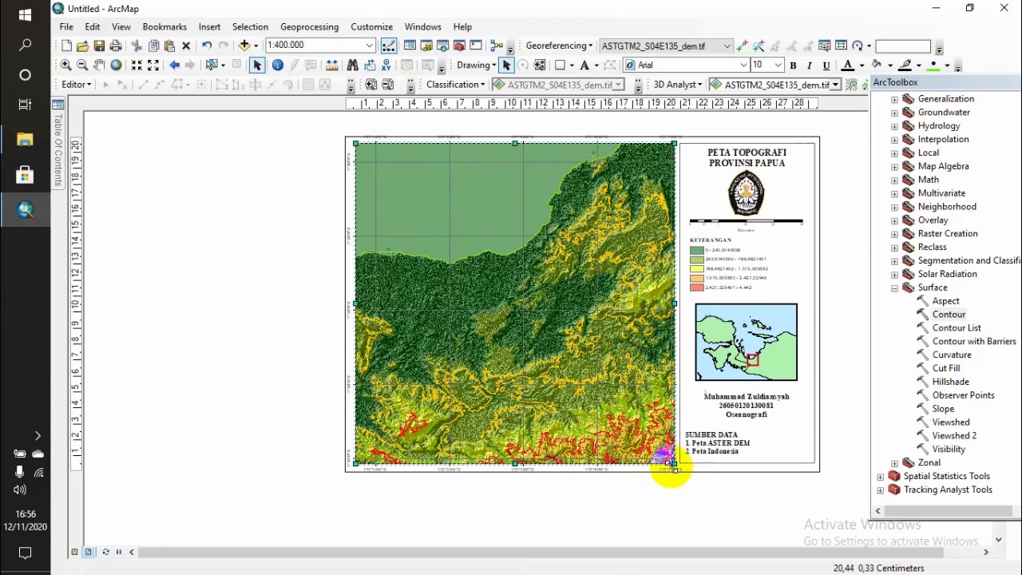
{"action": "left_click", "coordinate": [515, 465]}
{"action": "left_click", "coordinate": [548, 178]}
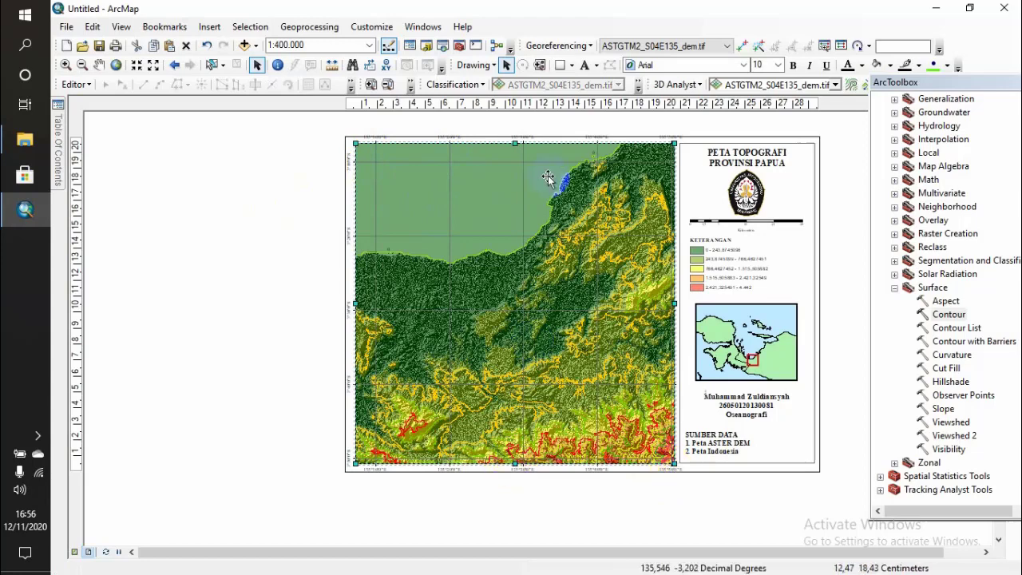
Step: Lower the main map frame's upper edge slightly to leave room for the coordinate labels inside the page border
{"action": "left_click", "coordinate": [515, 145]}
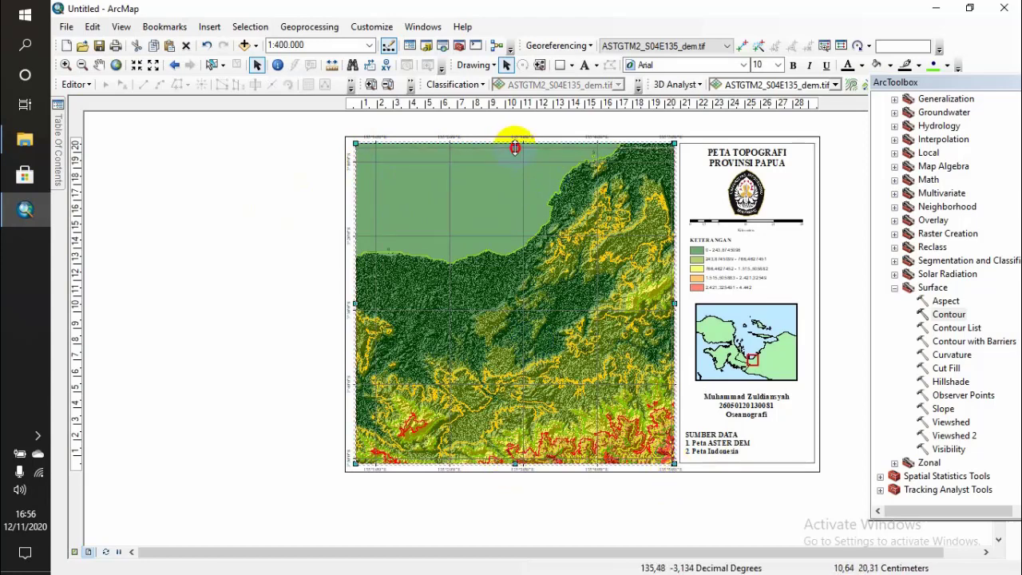
{"action": "left_click_drag", "start_coordinate": [515, 147], "coordinate": [515, 148]}
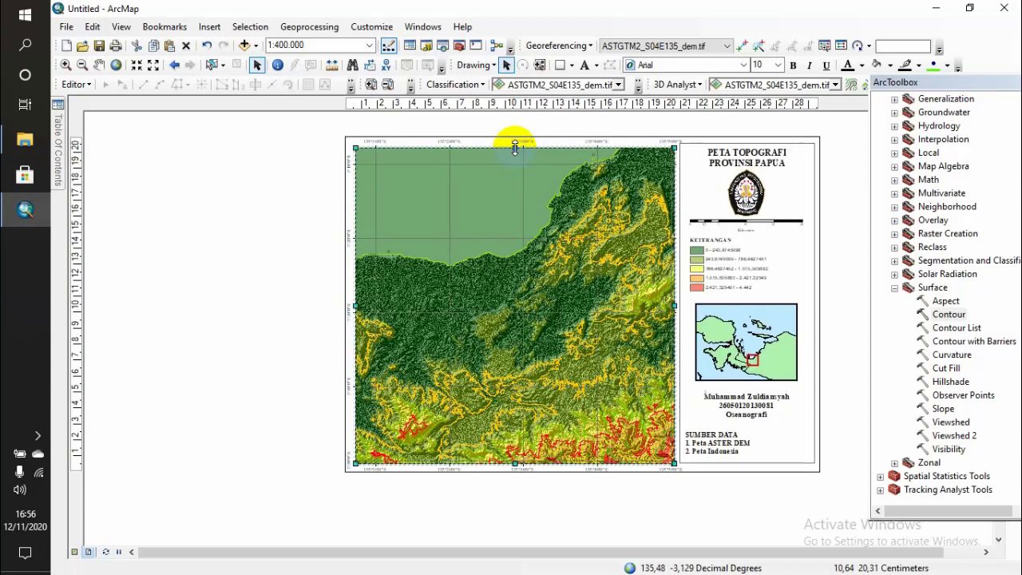
{"action": "left_click", "coordinate": [849, 221]}
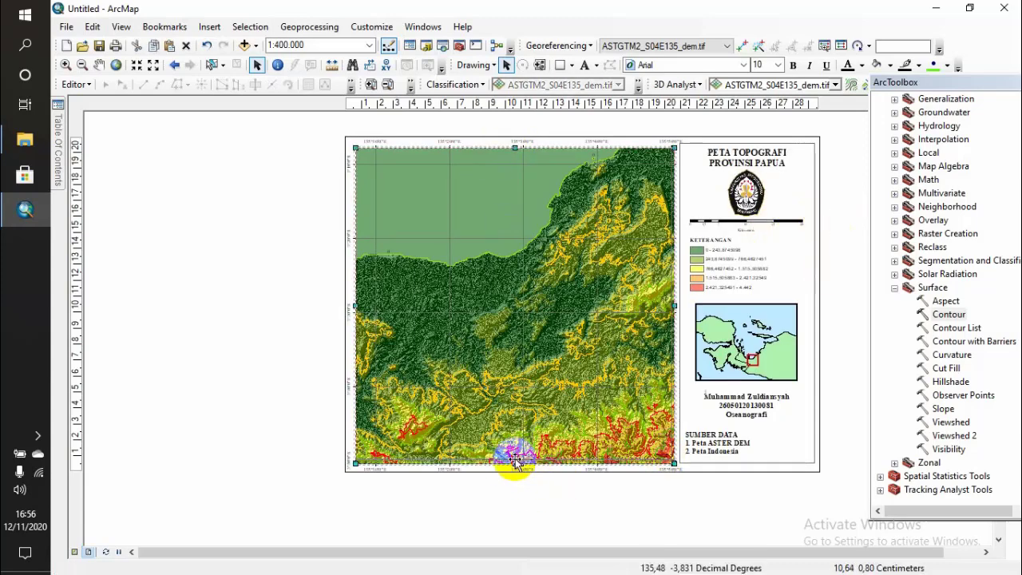
Step: Raise the main map frame's lower edge slightly and check the graticule's axis and label settings
{"action": "left_click_drag", "start_coordinate": [559, 447], "coordinate": [502, 366]}
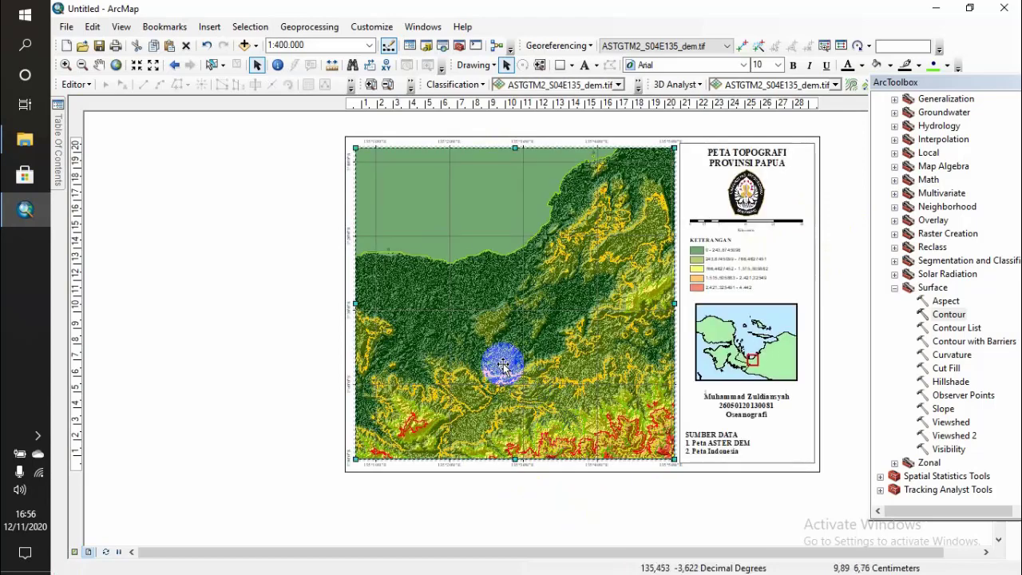
{"action": "right_click", "coordinate": [418, 188]}
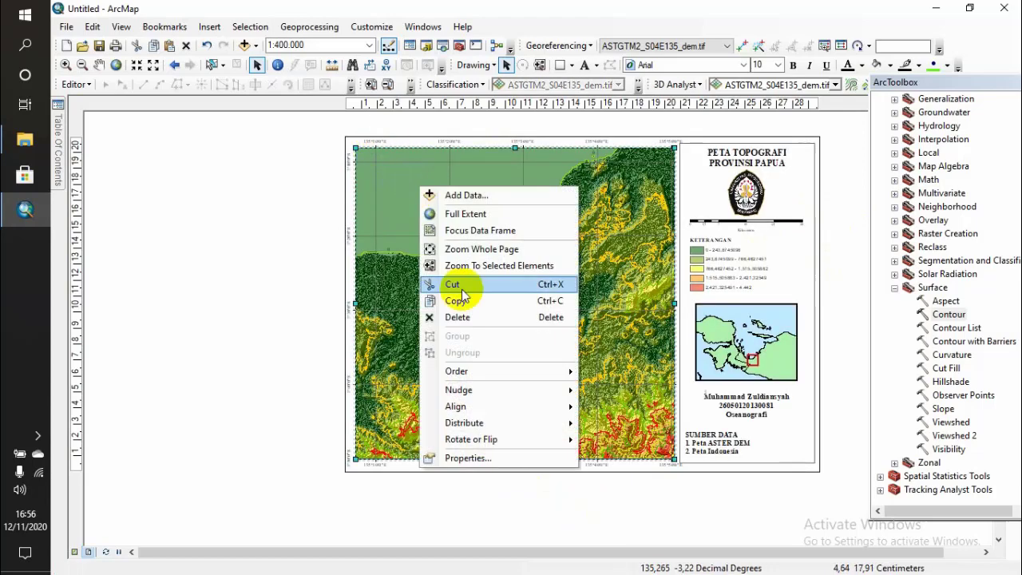
{"action": "left_click", "coordinate": [470, 458]}
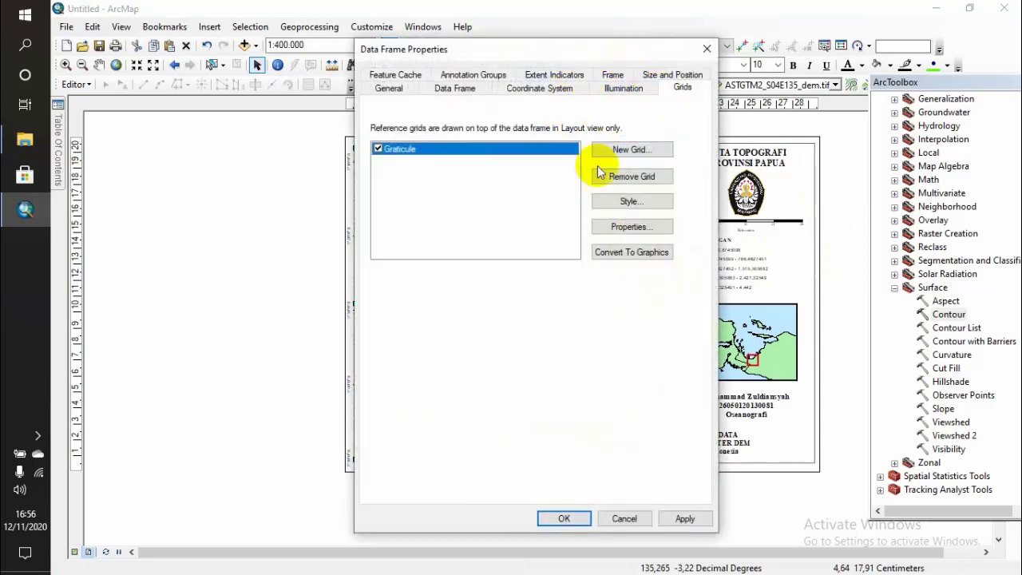
{"action": "left_click", "coordinate": [631, 226]}
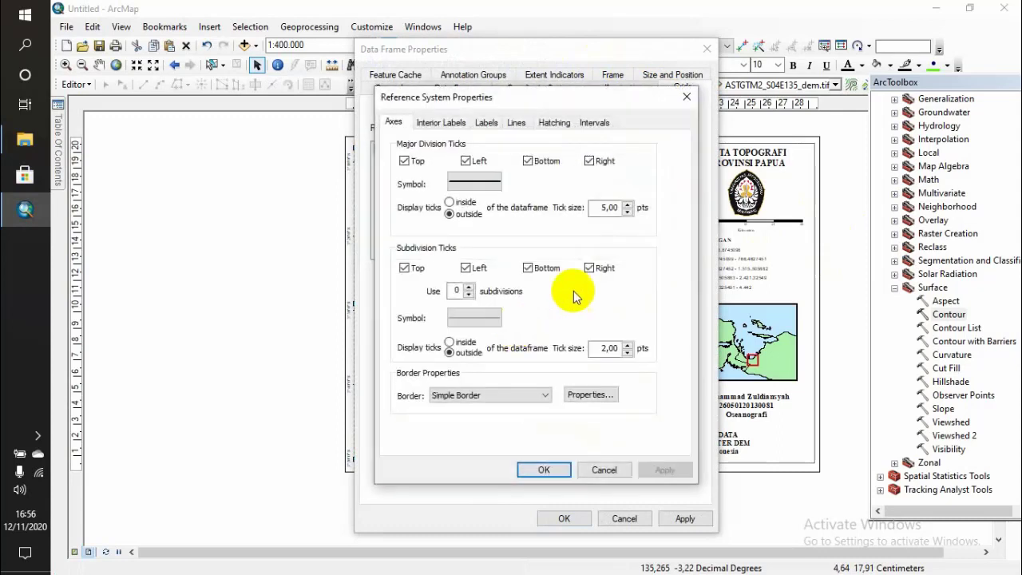
{"action": "left_click", "coordinate": [486, 123]}
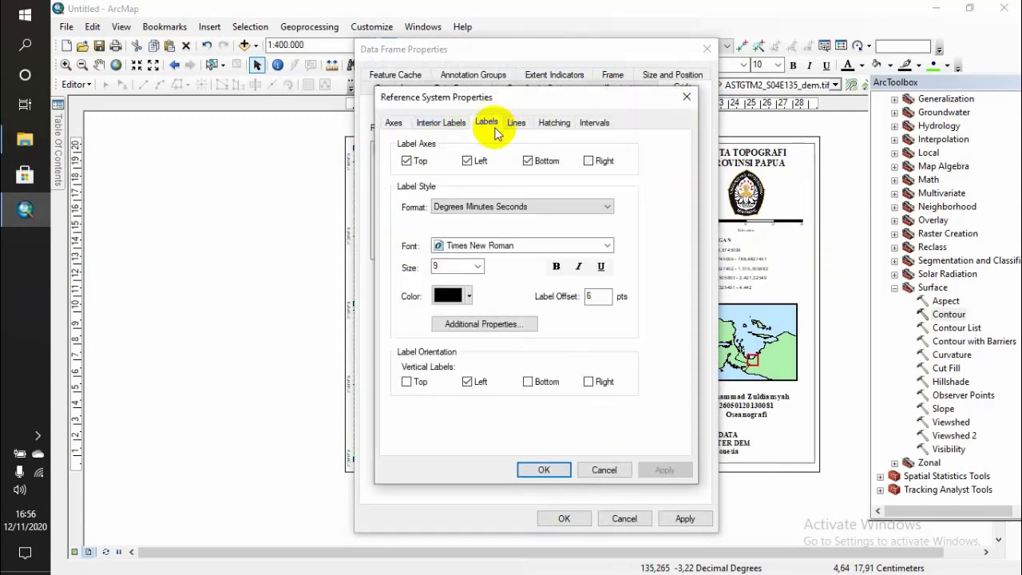
{"action": "left_click", "coordinate": [543, 469]}
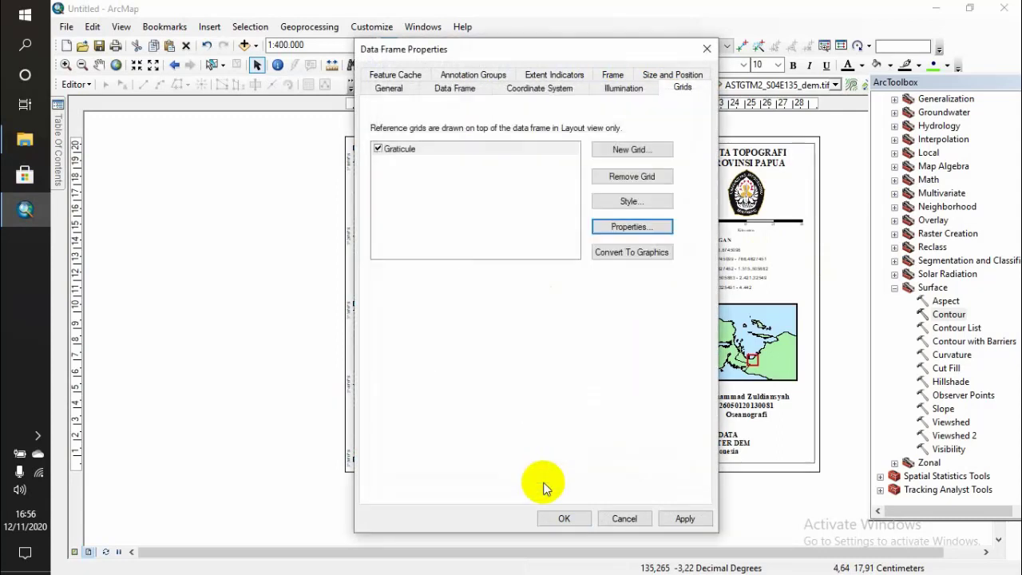
{"action": "left_click", "coordinate": [563, 519]}
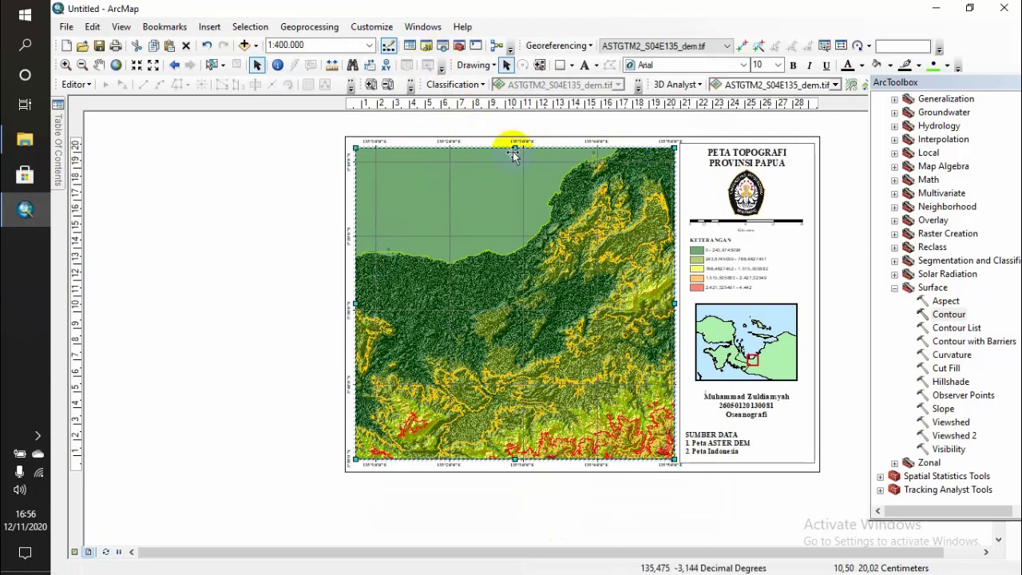
Step: Set the drawing text size to 11 and make the main map's graticule labels bold at size 10
{"action": "left_click", "coordinate": [779, 65]}
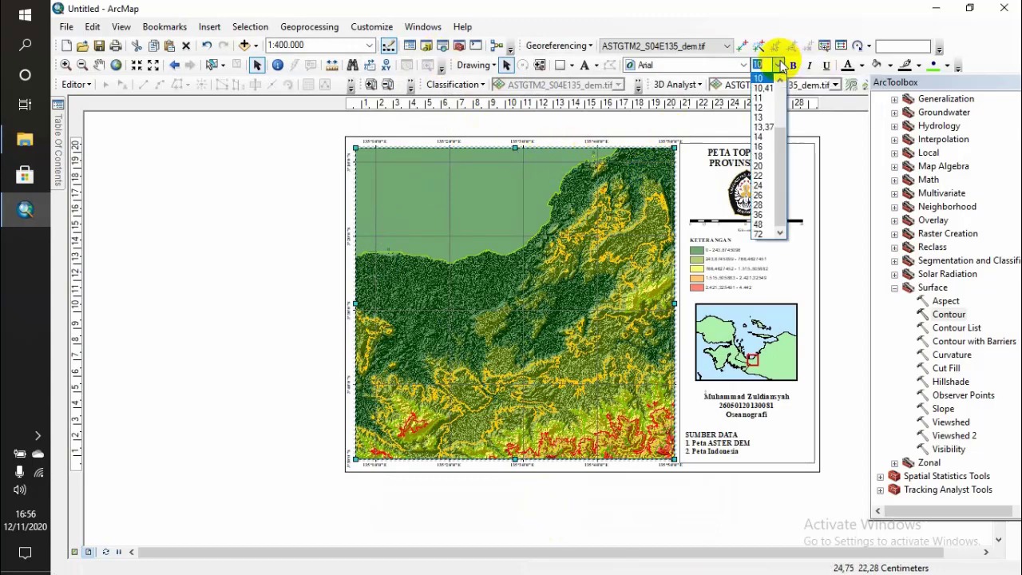
{"action": "left_click", "coordinate": [763, 99]}
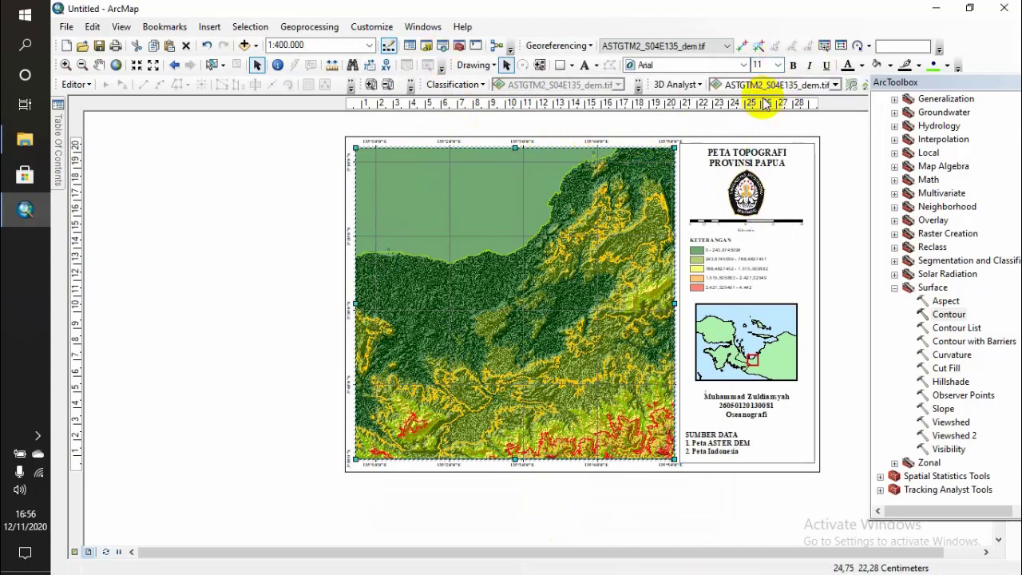
{"action": "right_click", "coordinate": [528, 165]}
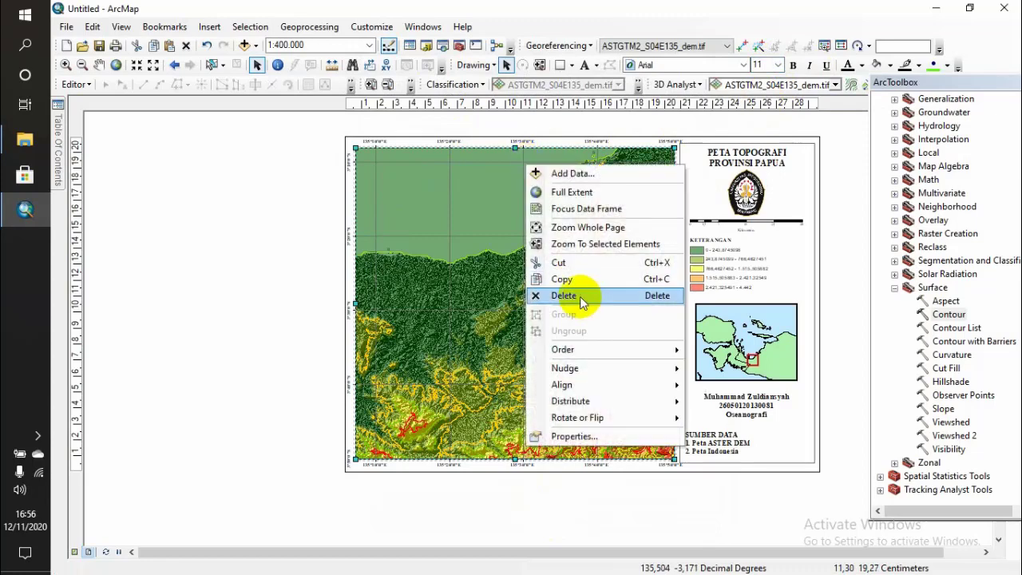
{"action": "left_click", "coordinate": [571, 437]}
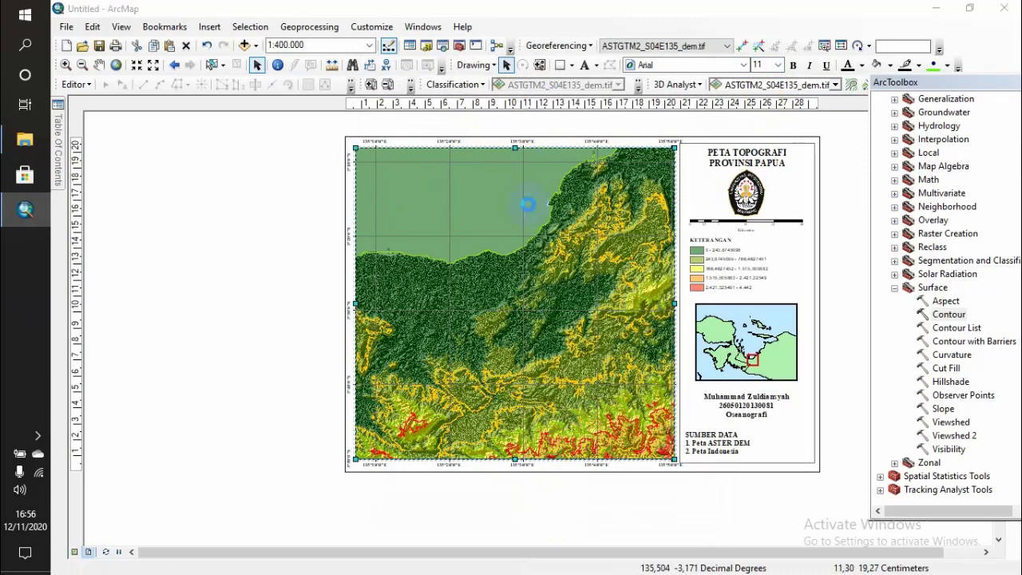
{"action": "left_click", "coordinate": [616, 224]}
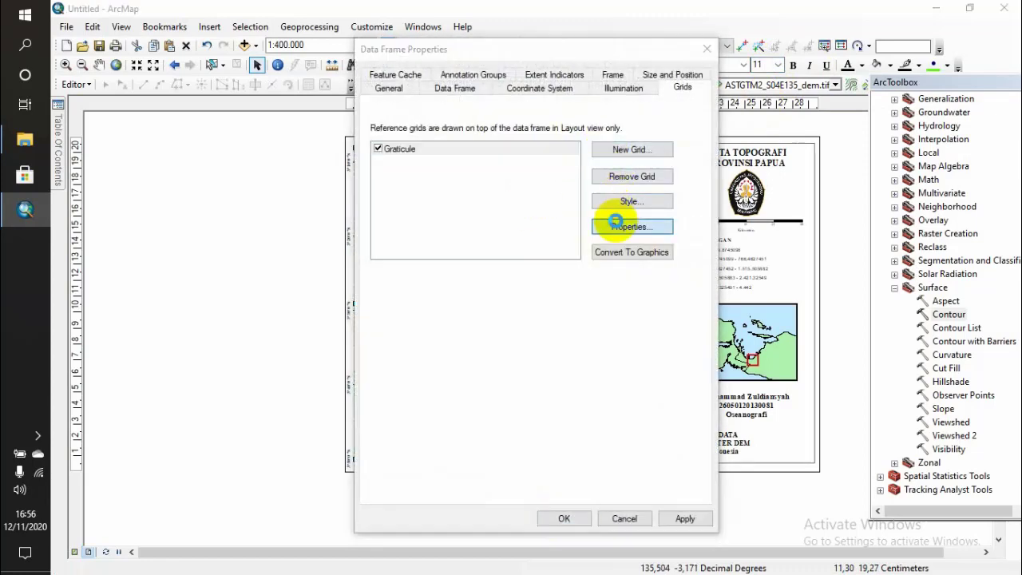
{"action": "left_click", "coordinate": [478, 267]}
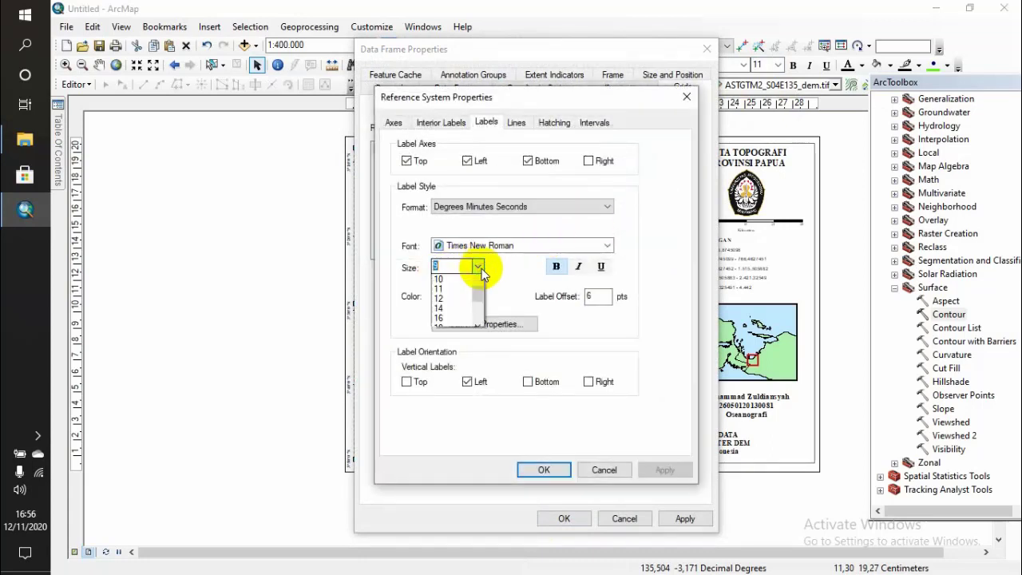
{"action": "left_click", "coordinate": [449, 318]}
{"action": "left_click", "coordinate": [527, 468]}
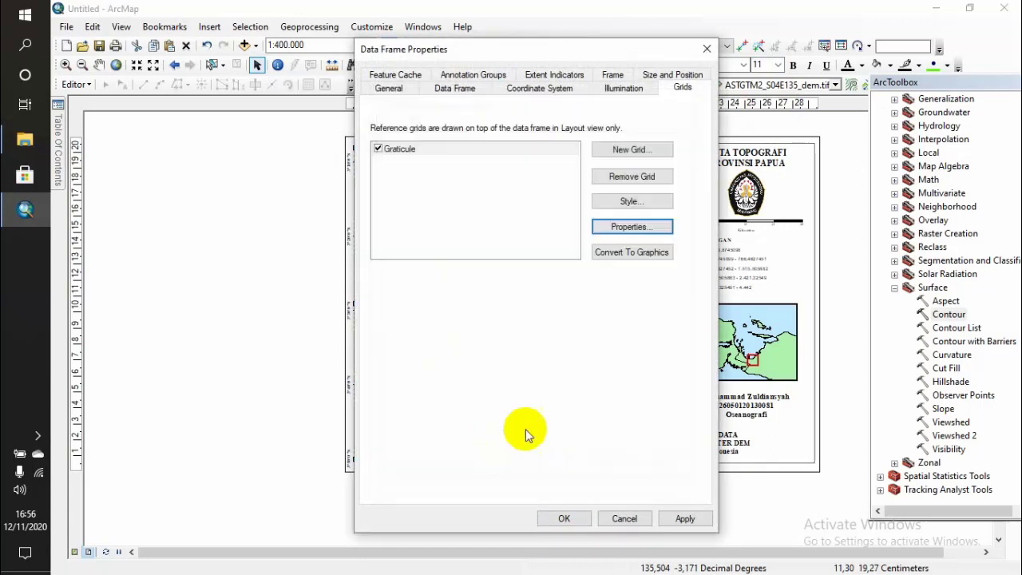
{"action": "left_click", "coordinate": [609, 226]}
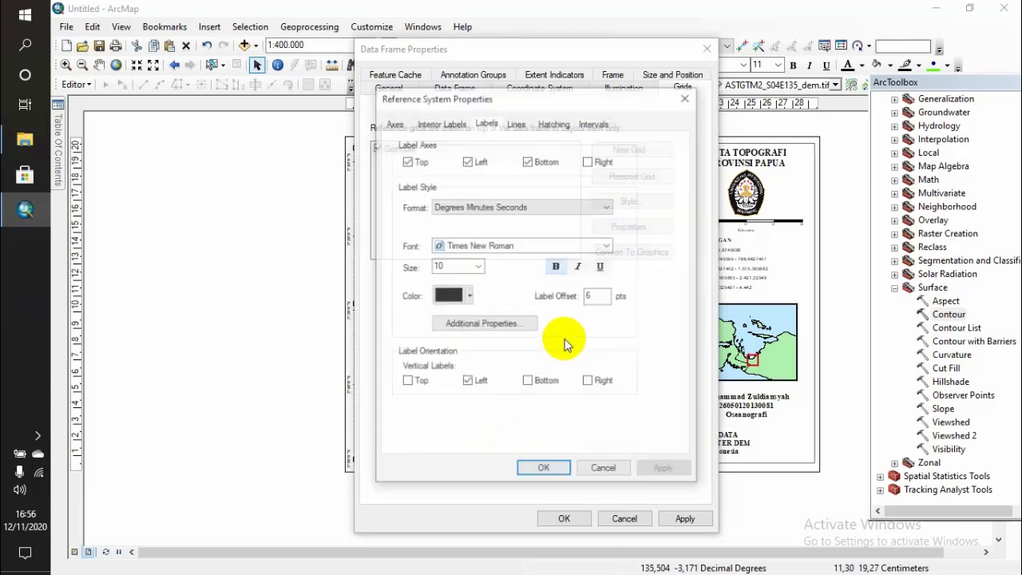
{"action": "left_click", "coordinate": [544, 468]}
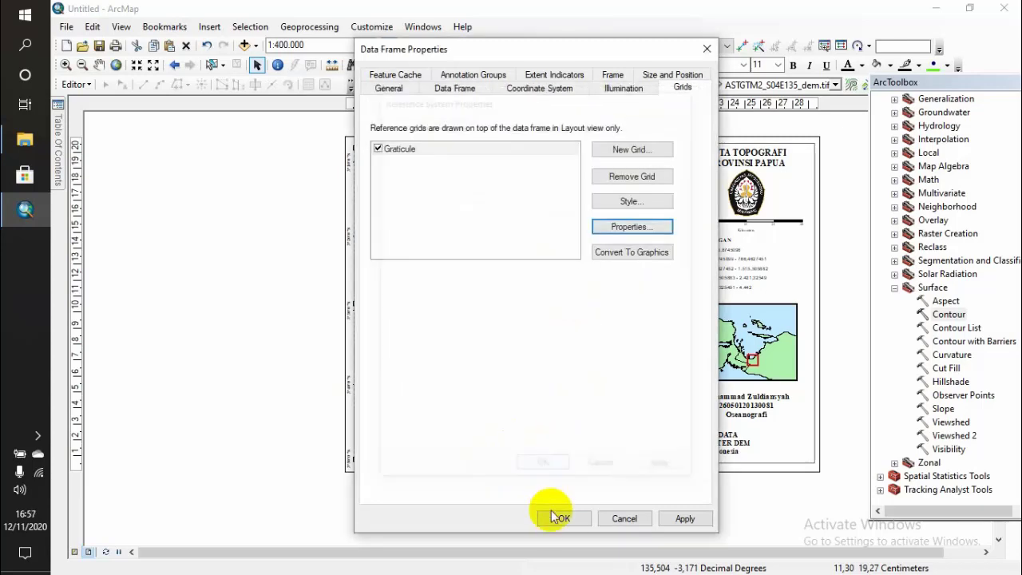
{"action": "left_click", "coordinate": [556, 518]}
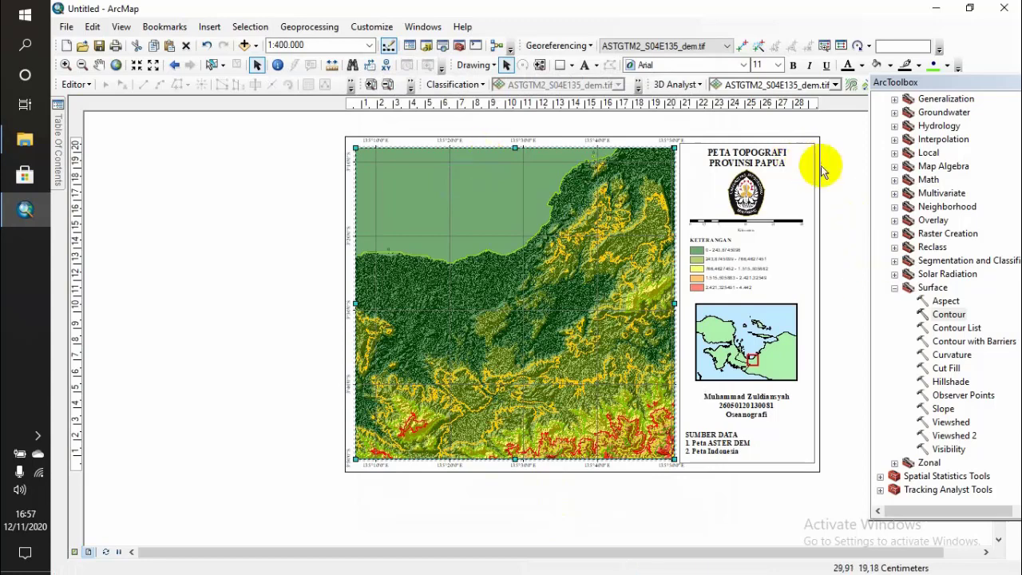
{"action": "left_click", "coordinate": [822, 278]}
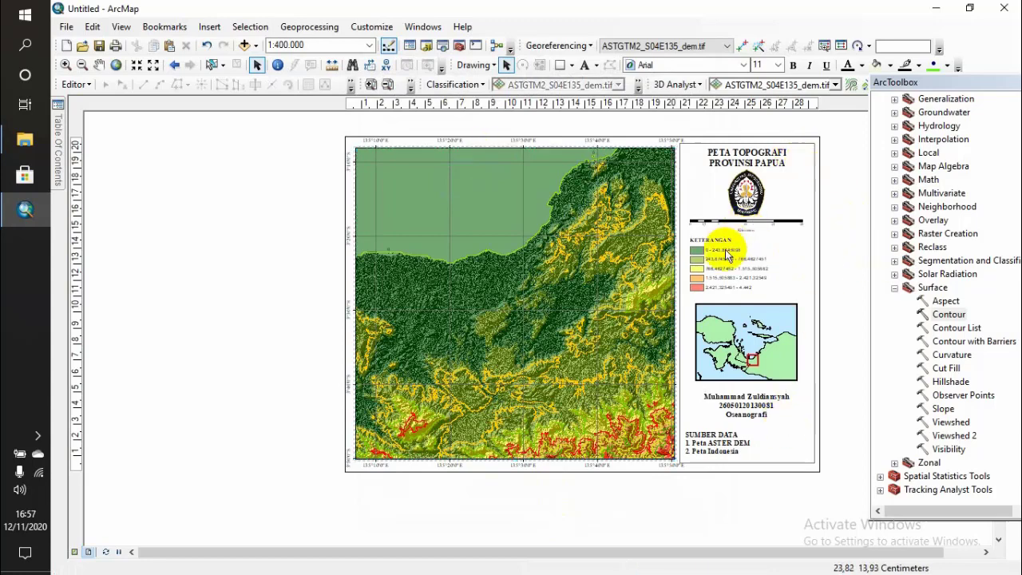
Step: Add a graticule grid with the default settings to the inset location map's data frame
{"action": "left_click", "coordinate": [485, 373]}
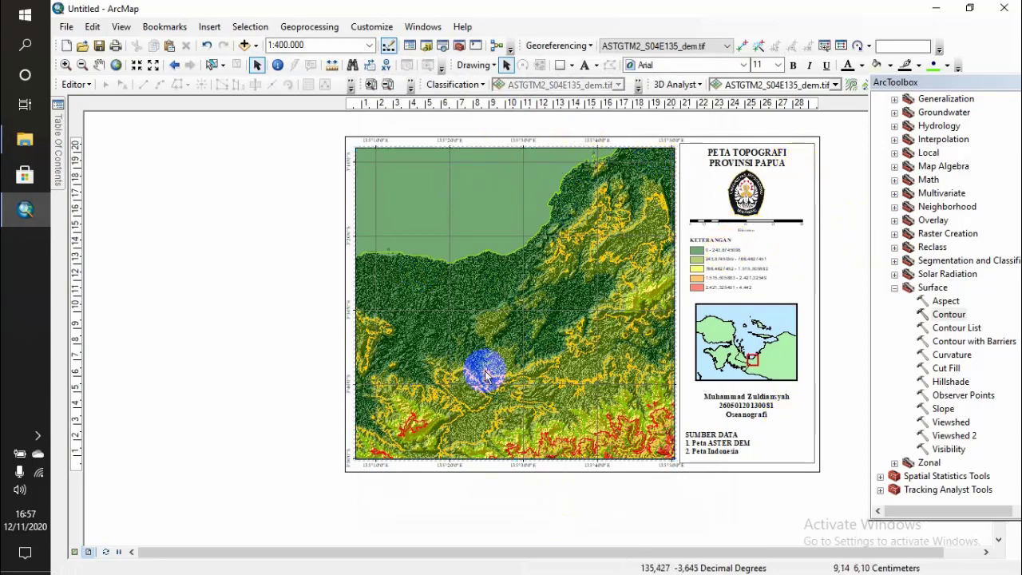
{"action": "left_click", "coordinate": [742, 323]}
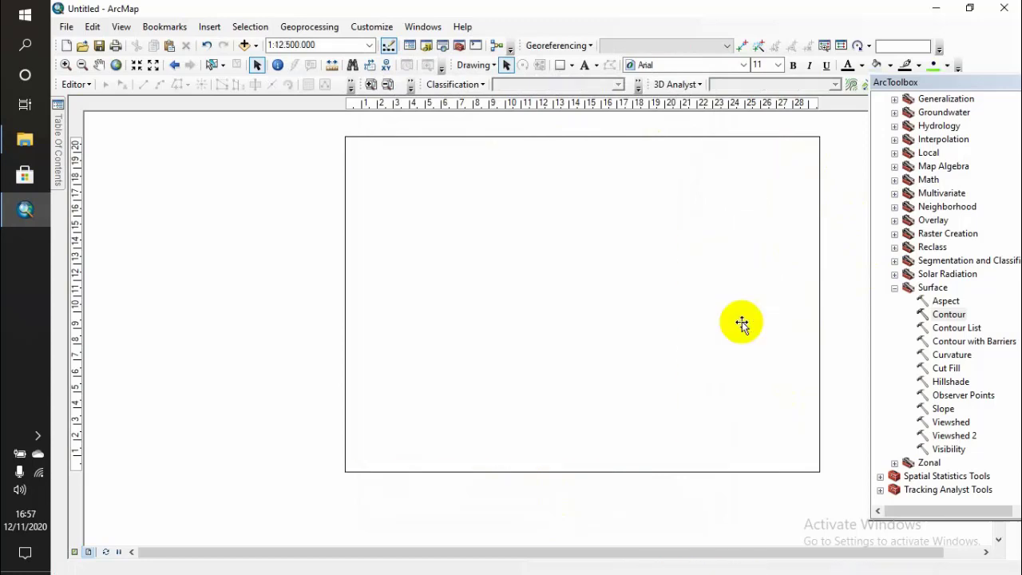
{"action": "right_click", "coordinate": [743, 324]}
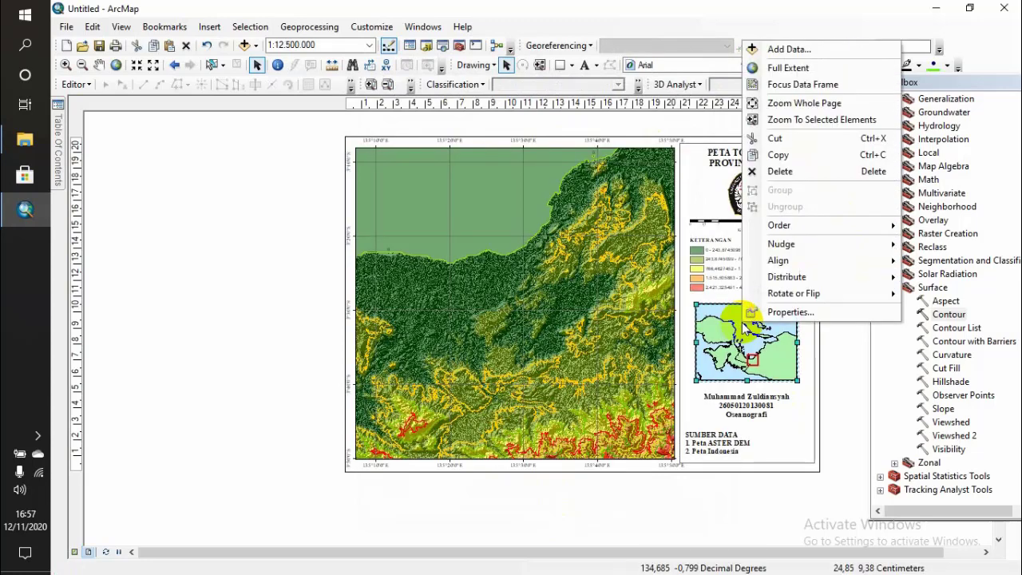
{"action": "left_click", "coordinate": [778, 311]}
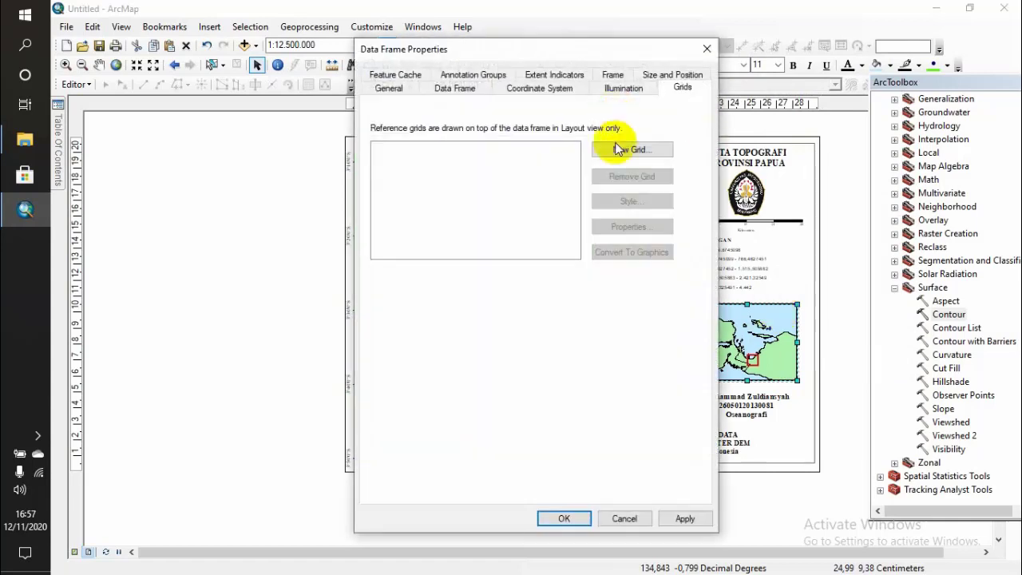
{"action": "left_click", "coordinate": [623, 150]}
{"action": "left_click", "coordinate": [629, 420]}
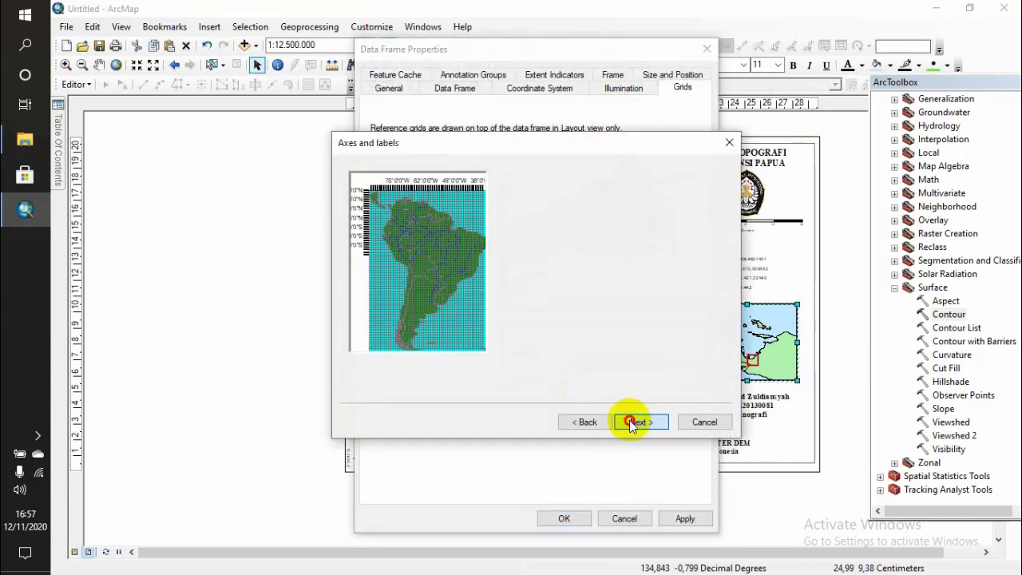
{"action": "left_click", "coordinate": [629, 420]}
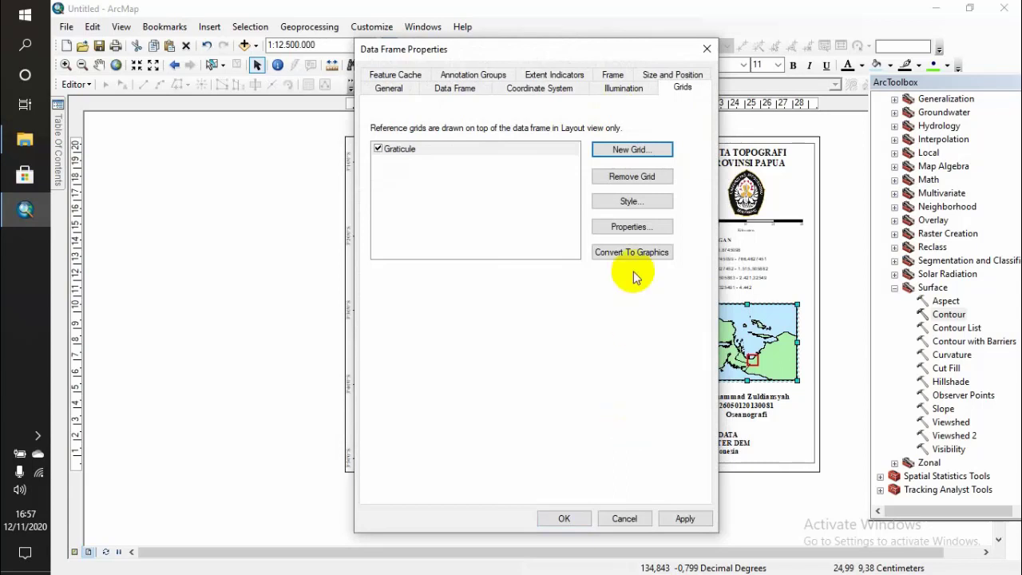
Step: Set the inset graticule's labels to Times New Roman size 8, turn off the right-axis labels and make the left labels vertical
{"action": "left_click", "coordinate": [630, 228]}
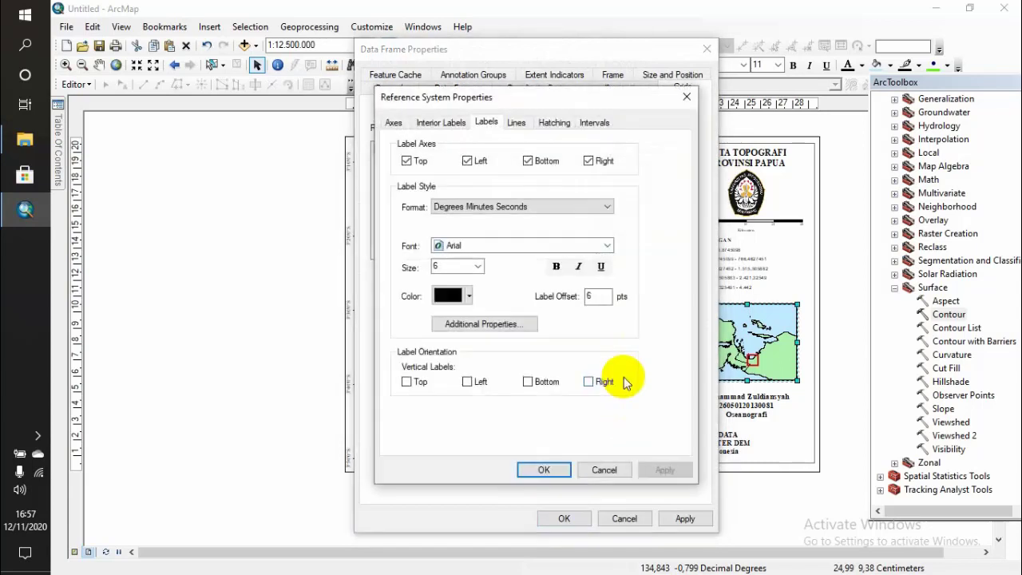
{"action": "left_click", "coordinate": [590, 161]}
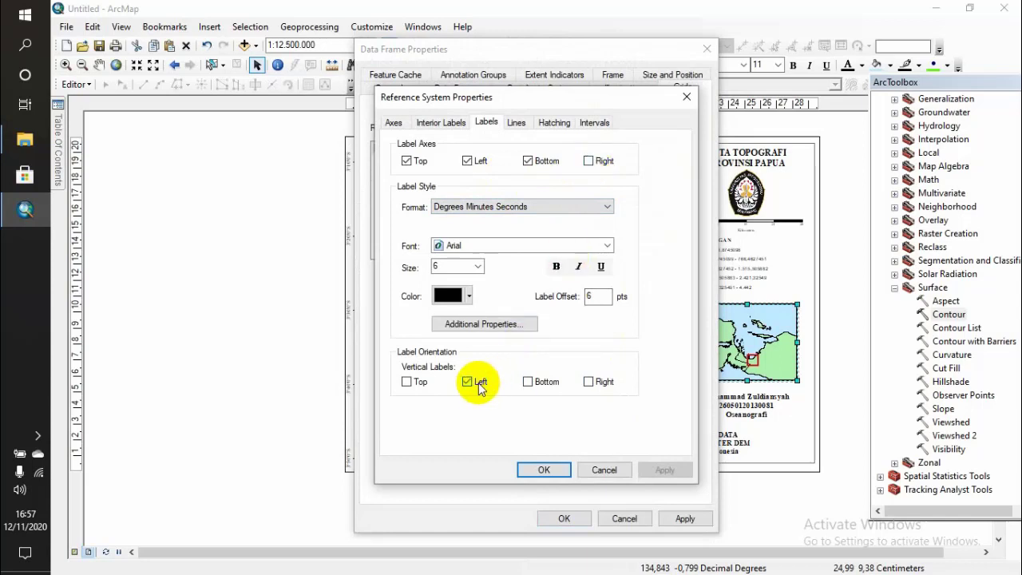
{"action": "left_click", "coordinate": [478, 266]}
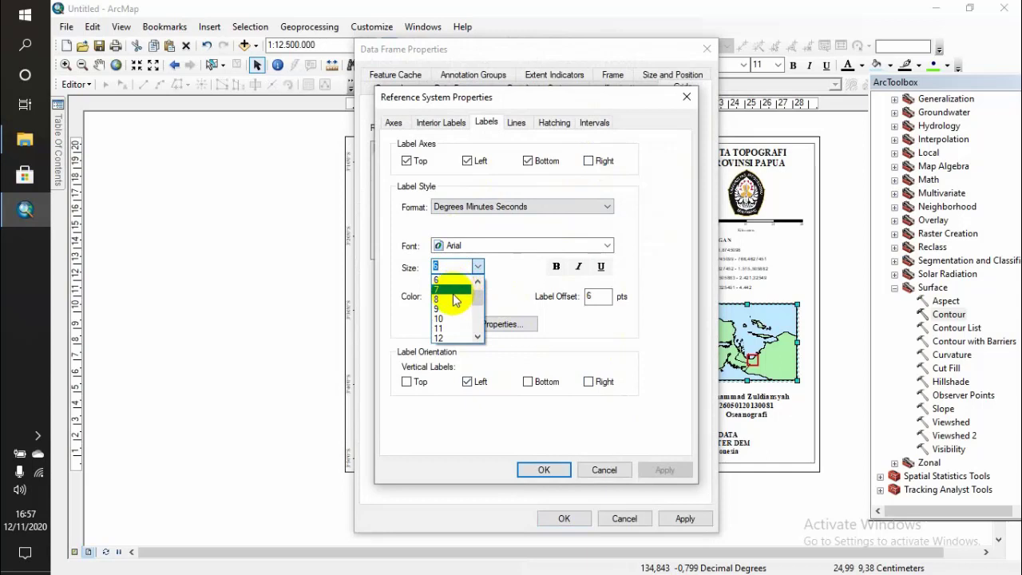
{"action": "left_click", "coordinate": [452, 290]}
{"action": "left_click", "coordinate": [499, 248]}
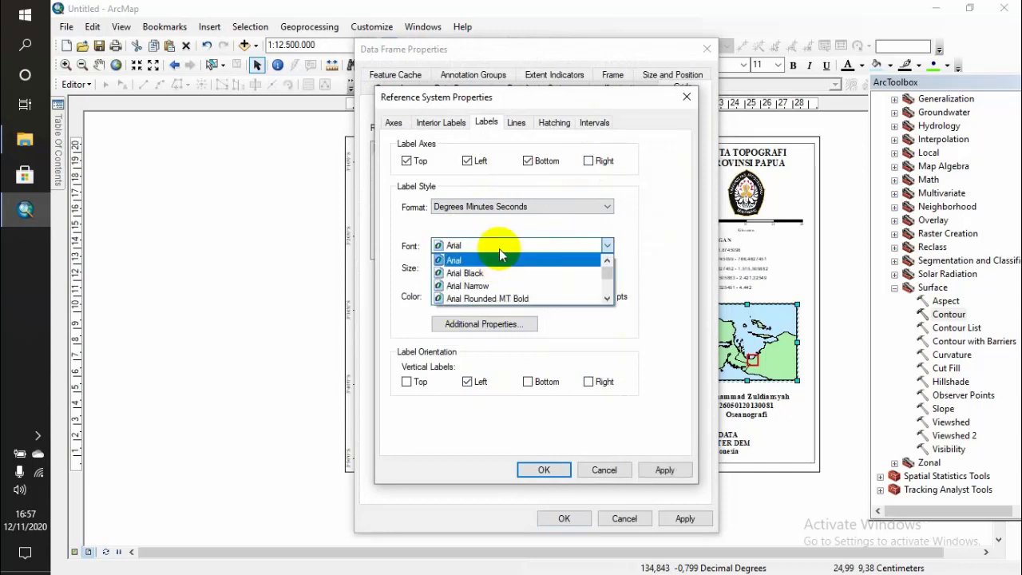
{"action": "type", "text": "times"}
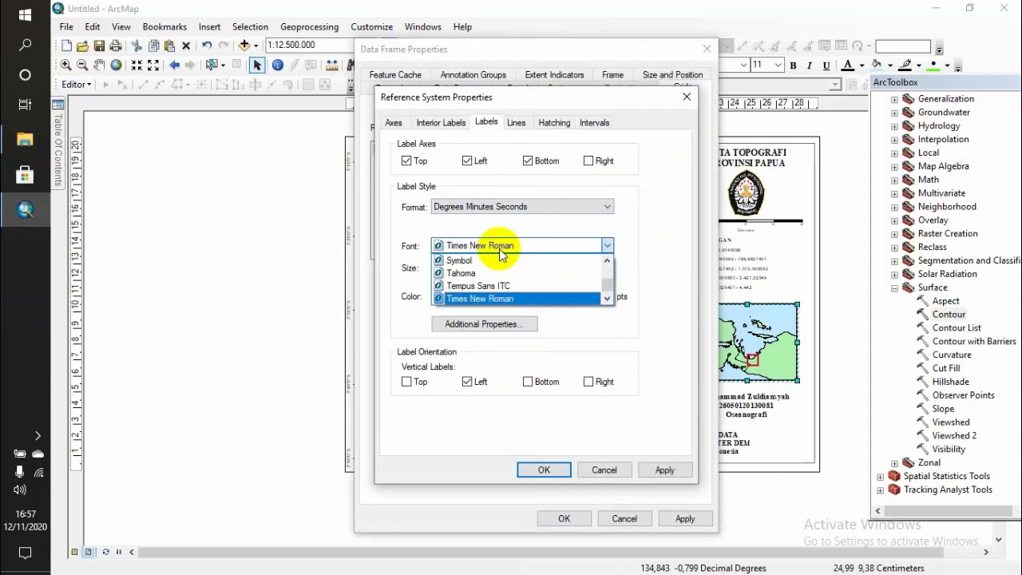
{"action": "left_click", "coordinate": [520, 297]}
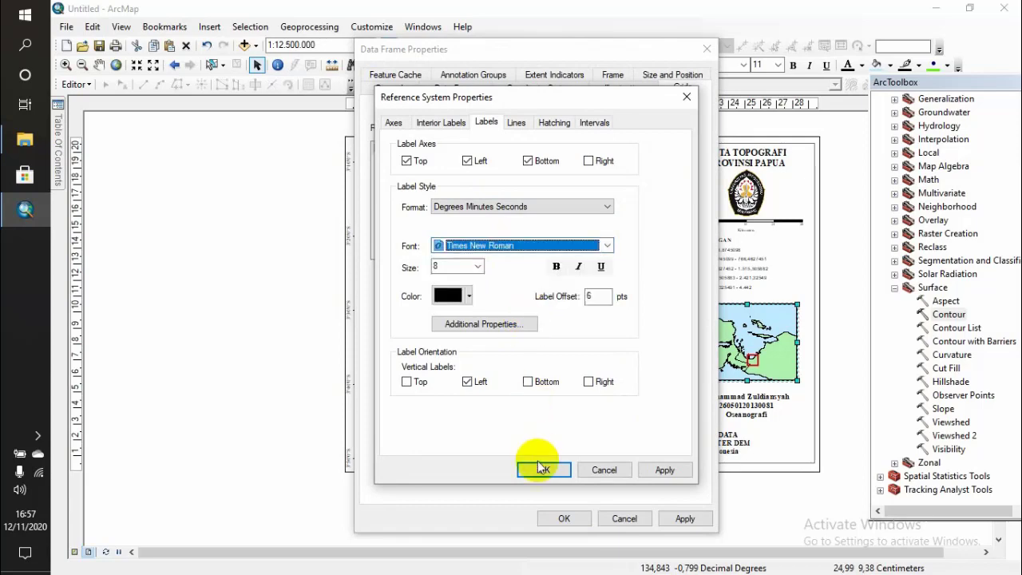
{"action": "left_click", "coordinate": [540, 468]}
{"action": "left_click", "coordinate": [551, 518]}
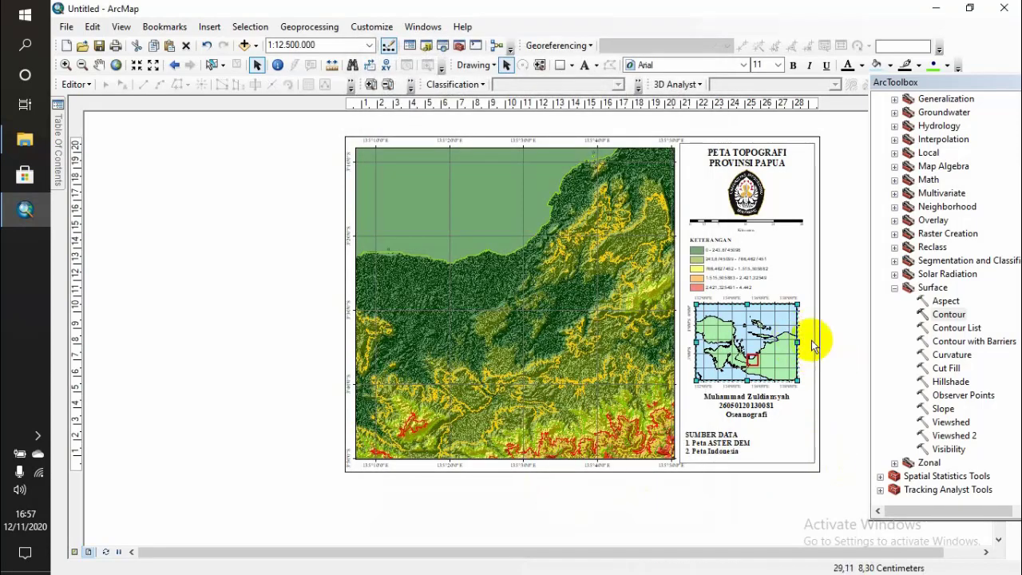
Step: Change the label text size of the inset location map's graticule and apply it to the data frame
{"action": "right_click", "coordinate": [780, 339]}
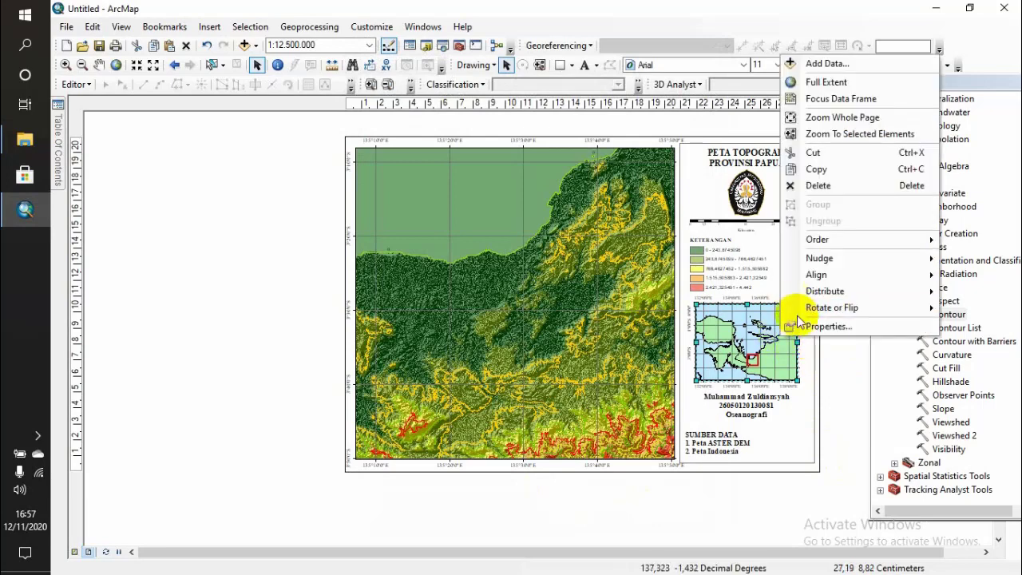
{"action": "left_click", "coordinate": [796, 324]}
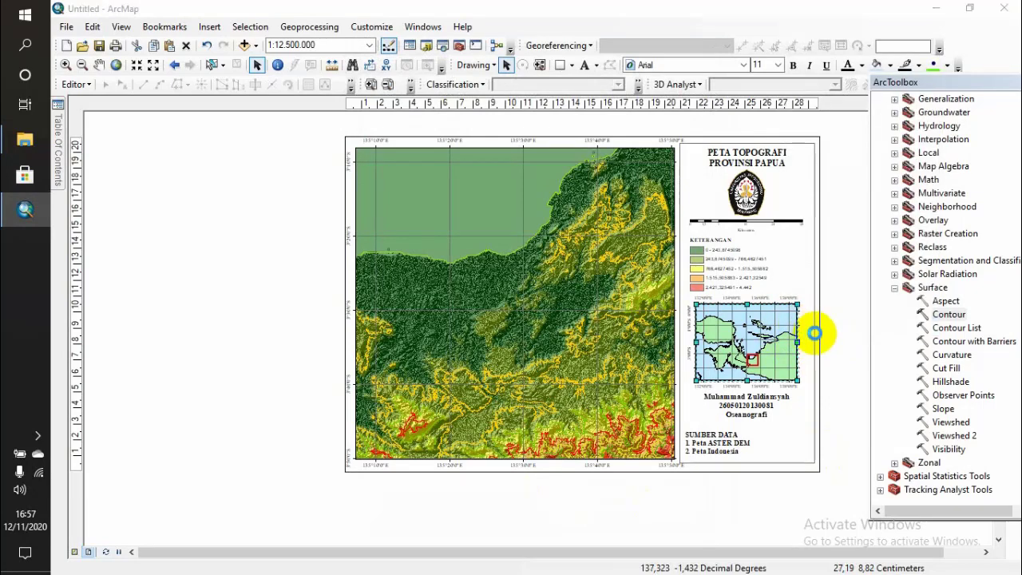
{"action": "left_click", "coordinate": [605, 226]}
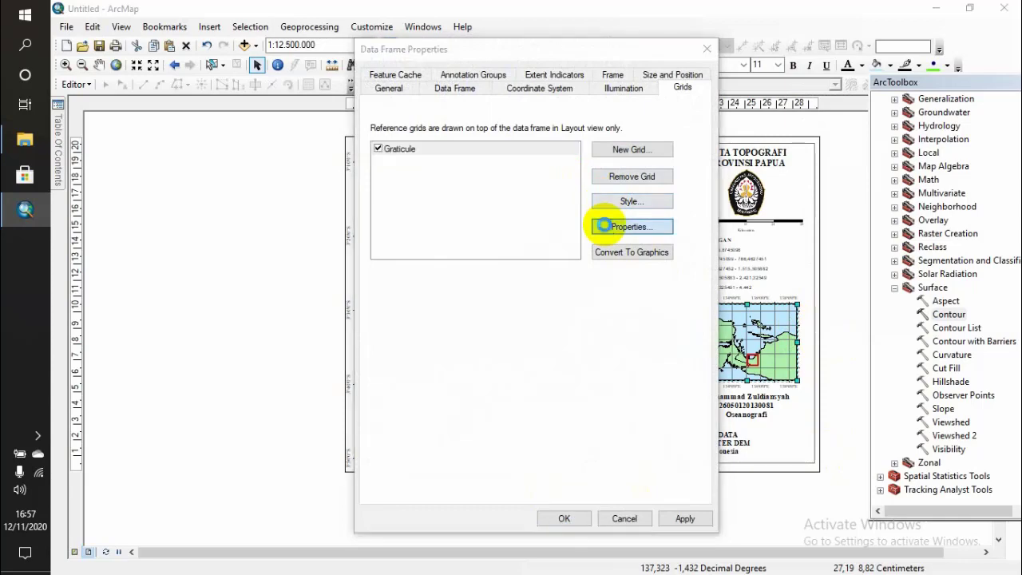
{"action": "left_click", "coordinate": [476, 267]}
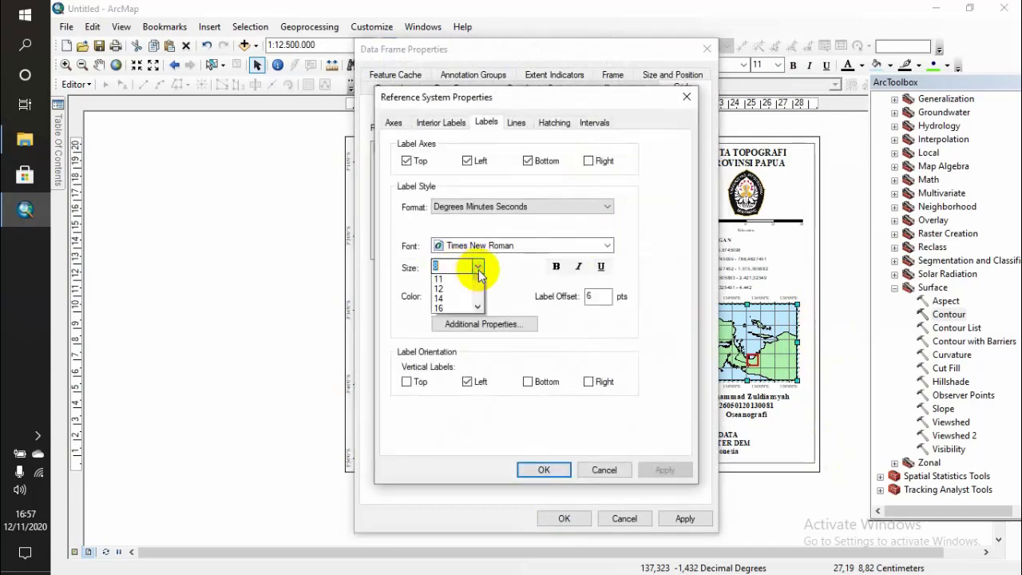
{"action": "left_click", "coordinate": [457, 289]}
{"action": "left_click", "coordinate": [533, 471]}
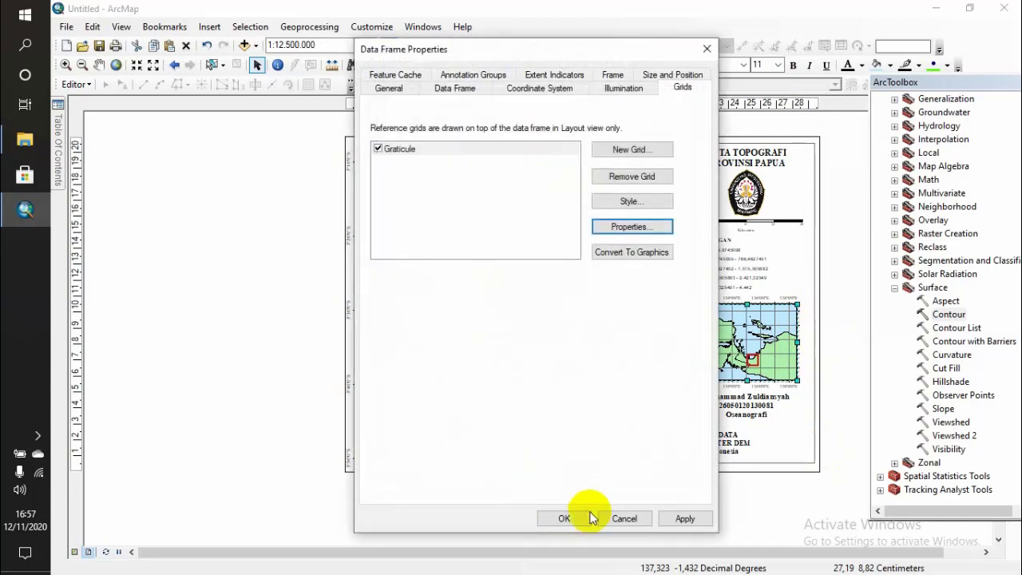
{"action": "left_click", "coordinate": [564, 519]}
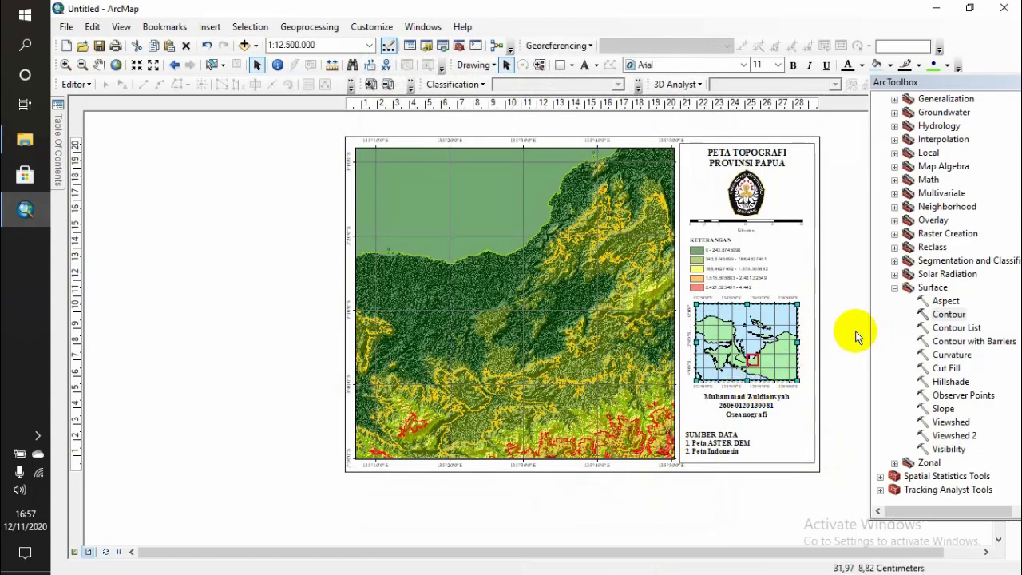
{"action": "left_click", "coordinate": [855, 332]}
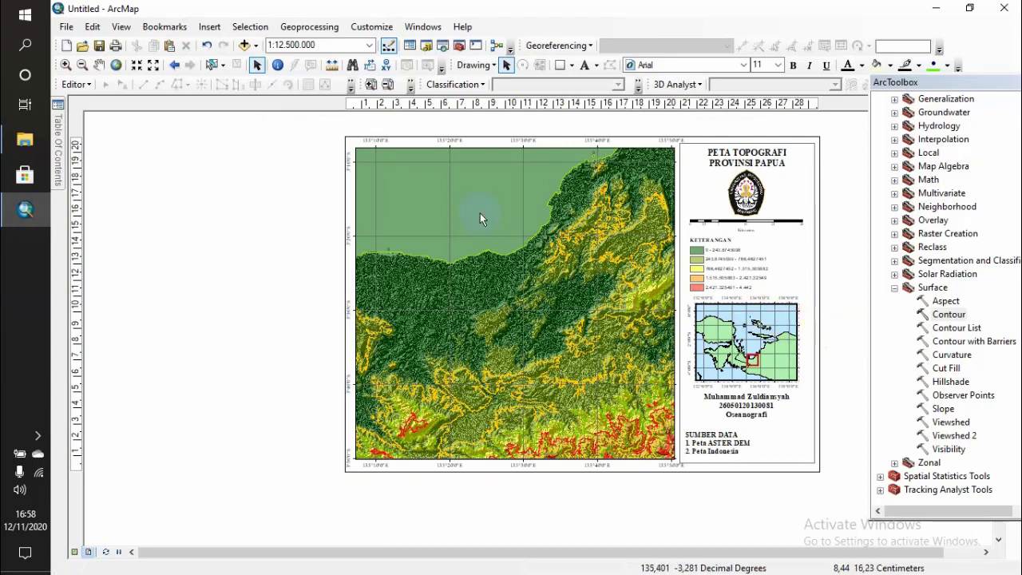
{"action": "left_click", "coordinate": [67, 27]}
{"action": "left_click", "coordinate": [111, 97]}
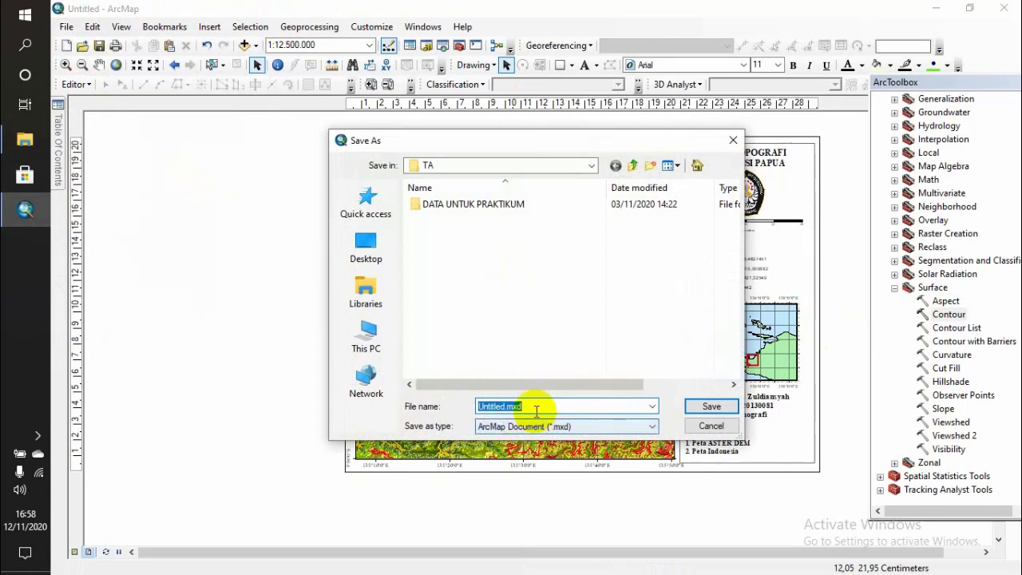
{"action": "left_click", "coordinate": [531, 168]}
{"action": "left_click", "coordinate": [456, 288]}
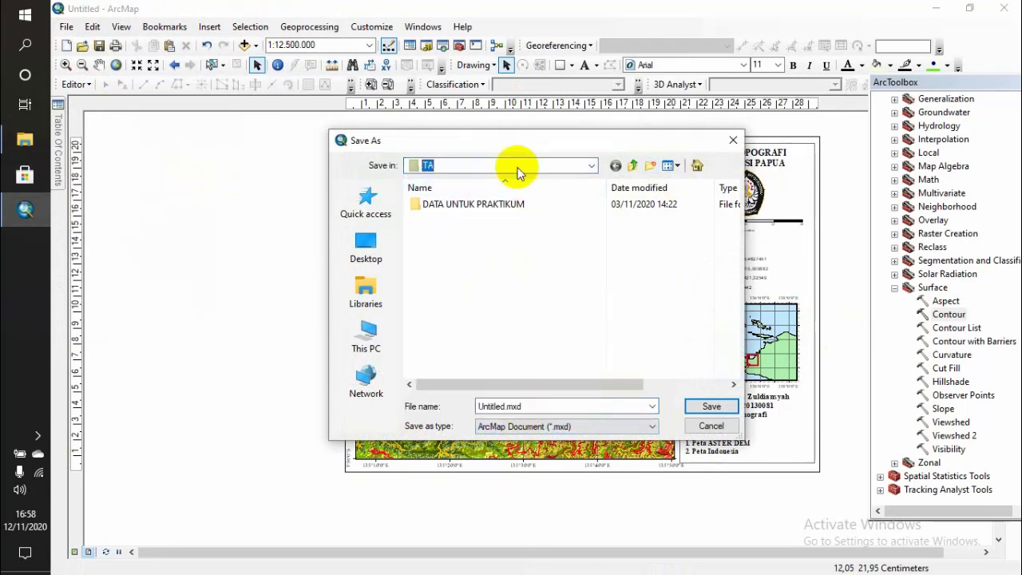
{"action": "double_click", "coordinate": [495, 406]}
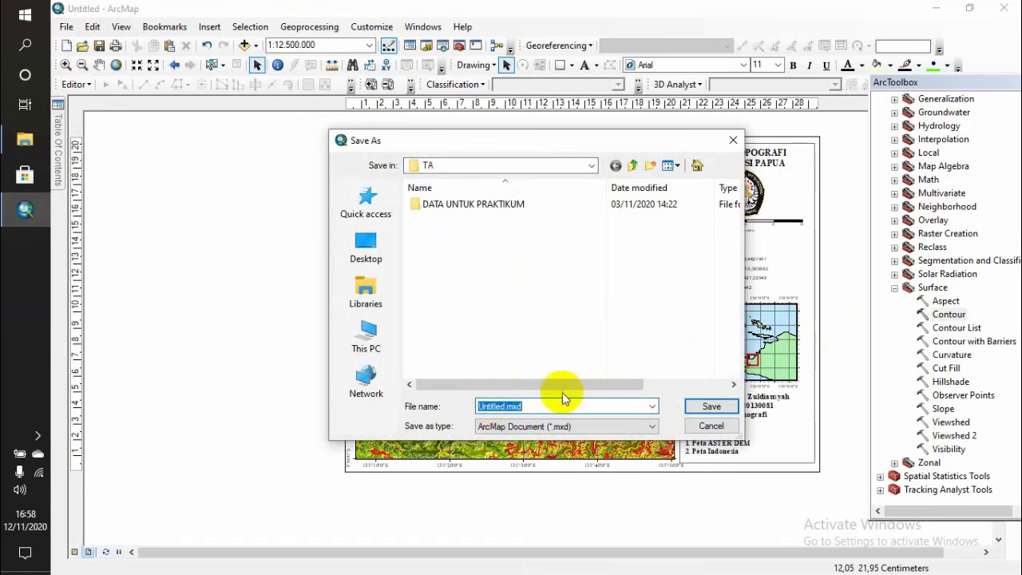
{"action": "left_click", "coordinate": [713, 425]}
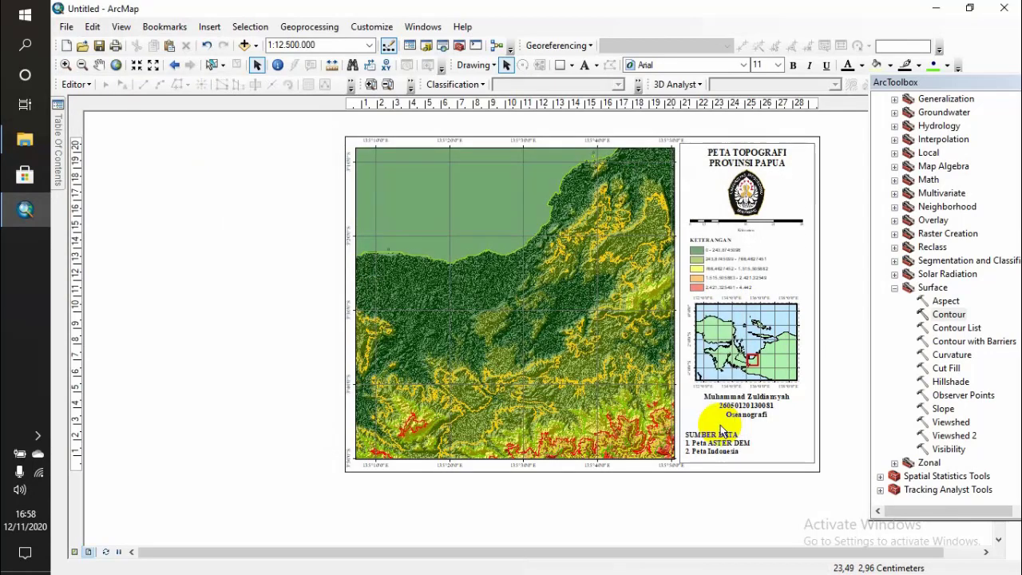
Step: Turn off the Contour_tif4 layer in the main map's data frame
{"action": "mouse_move", "coordinate": [68, 107]}
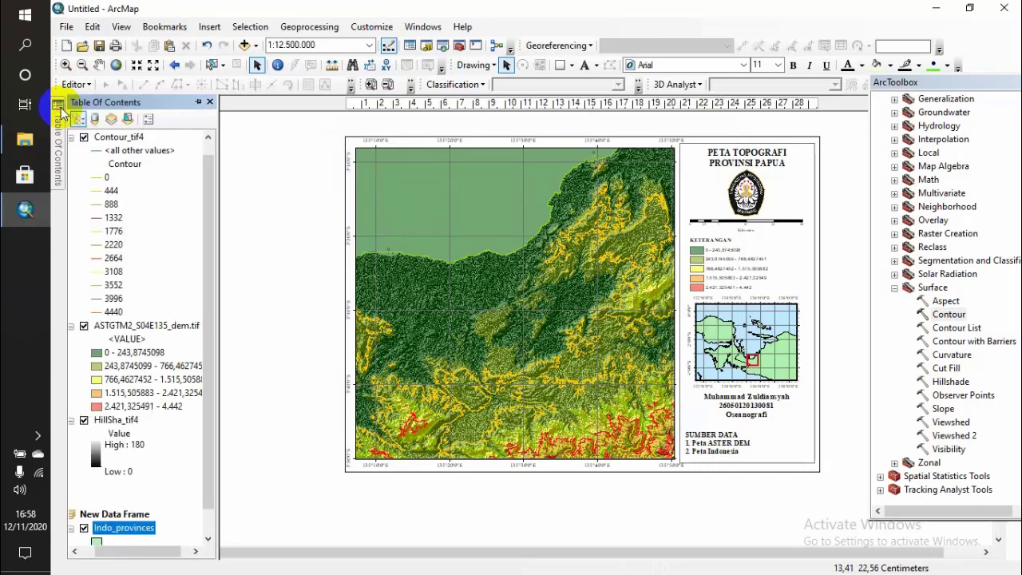
{"action": "scroll", "coordinate": [172, 421], "scroll_direction": "down", "scroll_amount": 1}
{"action": "left_click", "coordinate": [523, 293]}
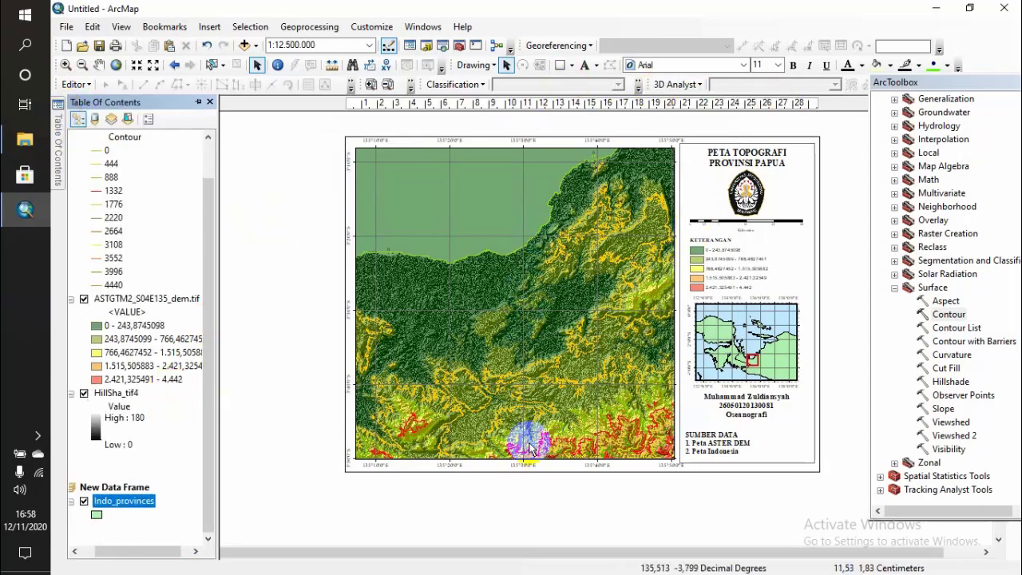
{"action": "scroll", "coordinate": [121, 455], "scroll_direction": "up", "scroll_amount": 2}
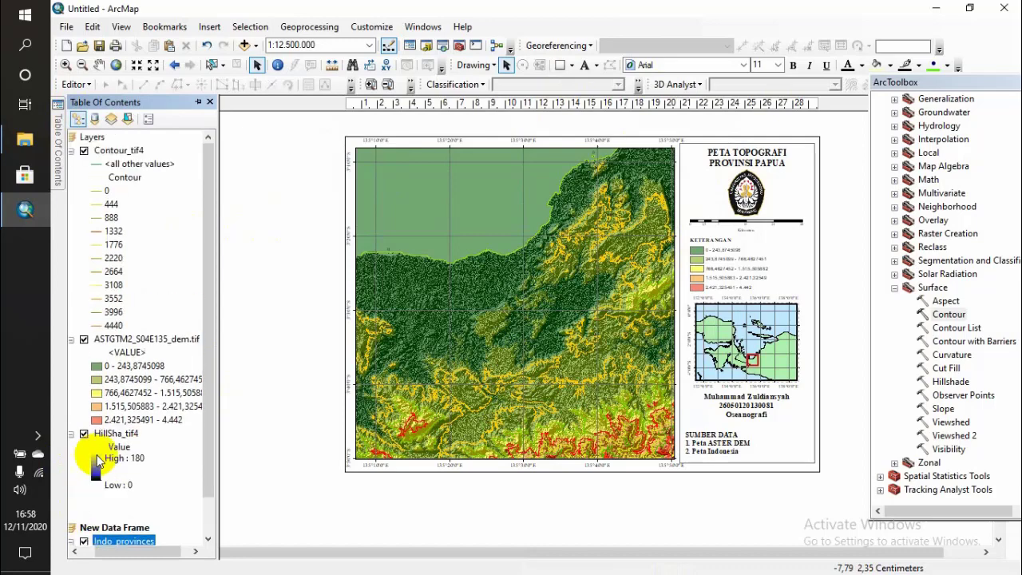
{"action": "left_click", "coordinate": [83, 150]}
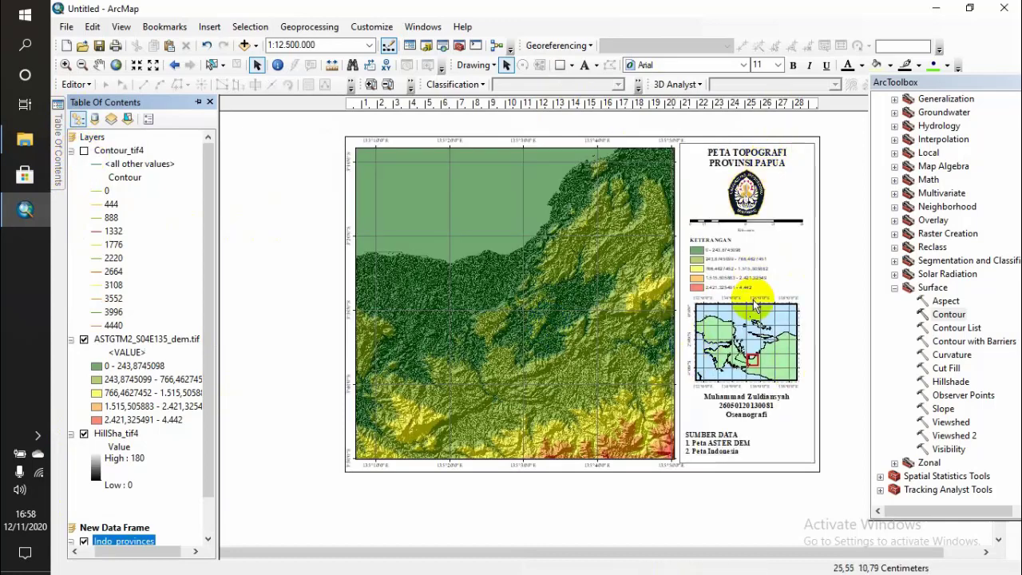
Step: Save the map document in the TA folder, using the previously used file name with the student's name, student number and "Oseanografi A_TA.pdf"
{"action": "left_click", "coordinate": [67, 26]}
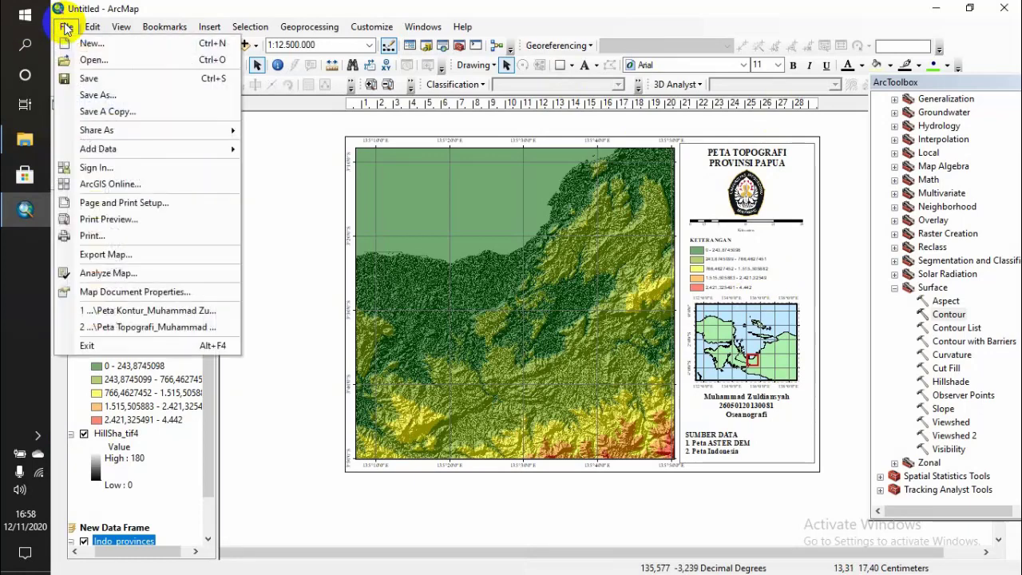
{"action": "left_click", "coordinate": [103, 95]}
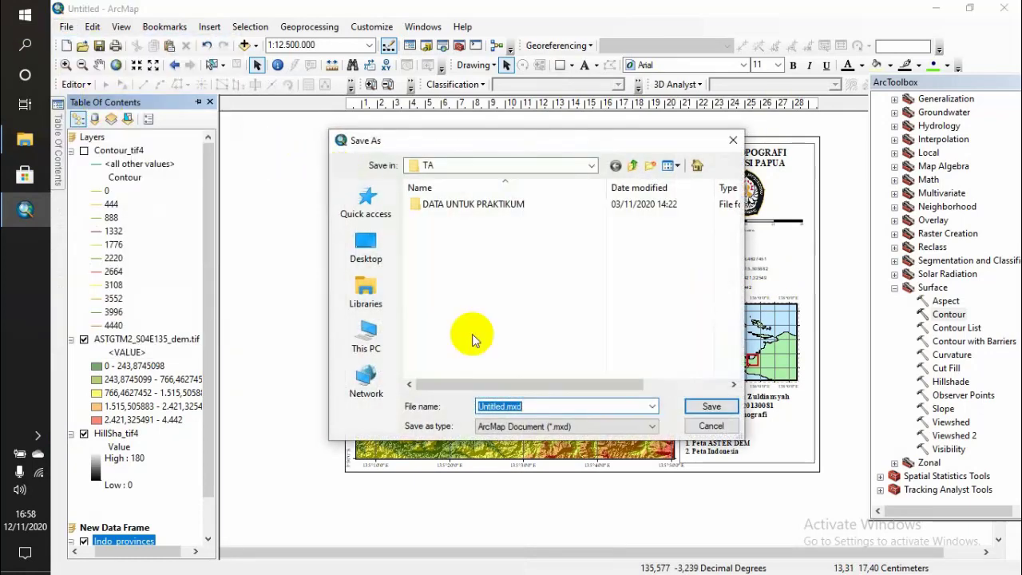
{"action": "type", "text": "M"}
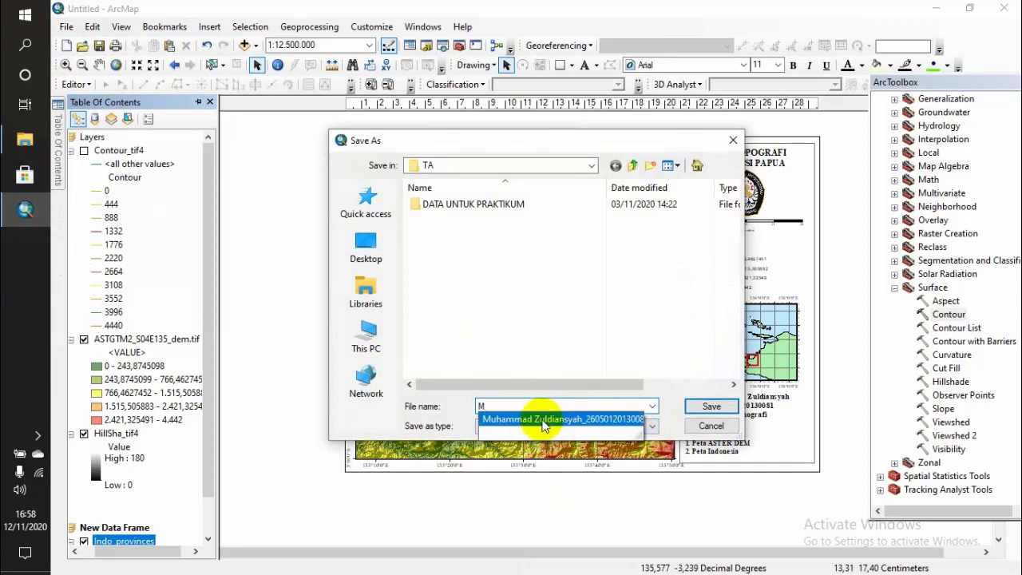
{"action": "left_click", "coordinate": [543, 422]}
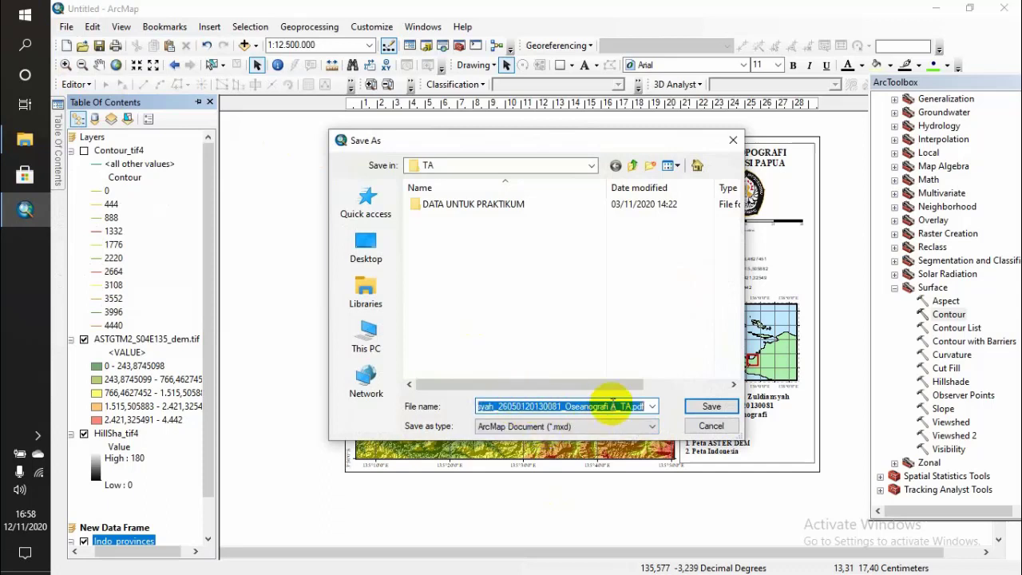
{"action": "left_click", "coordinate": [610, 406]}
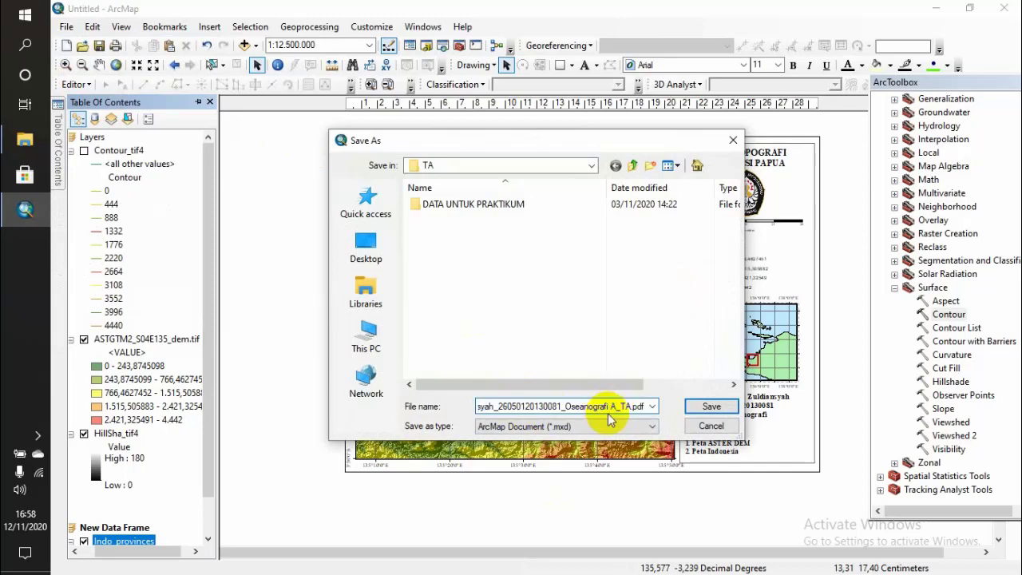
{"action": "left_click", "coordinate": [703, 408]}
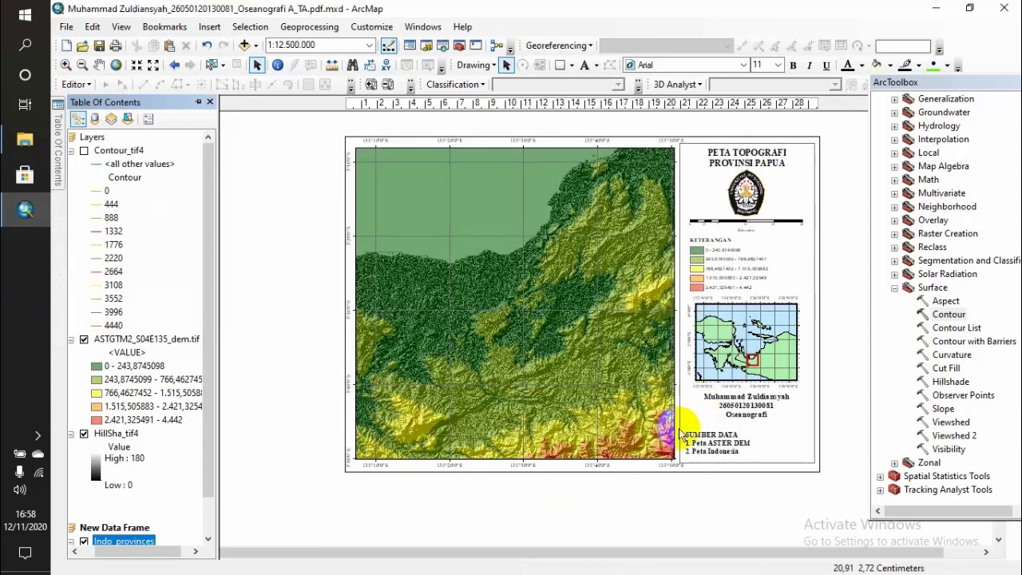
{"action": "left_click", "coordinate": [597, 338]}
{"action": "left_click", "coordinate": [499, 257]}
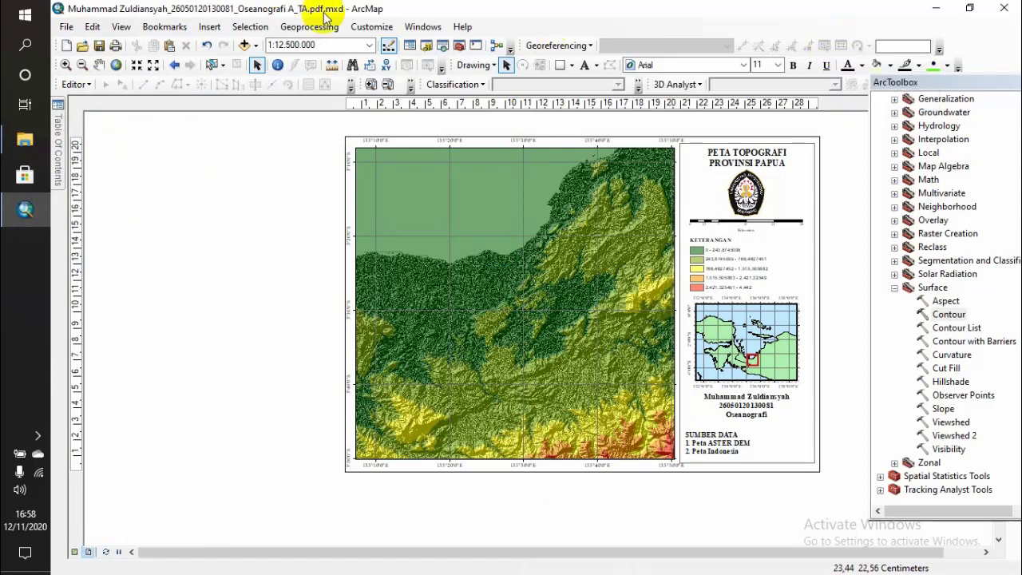
{"action": "left_click", "coordinate": [387, 315]}
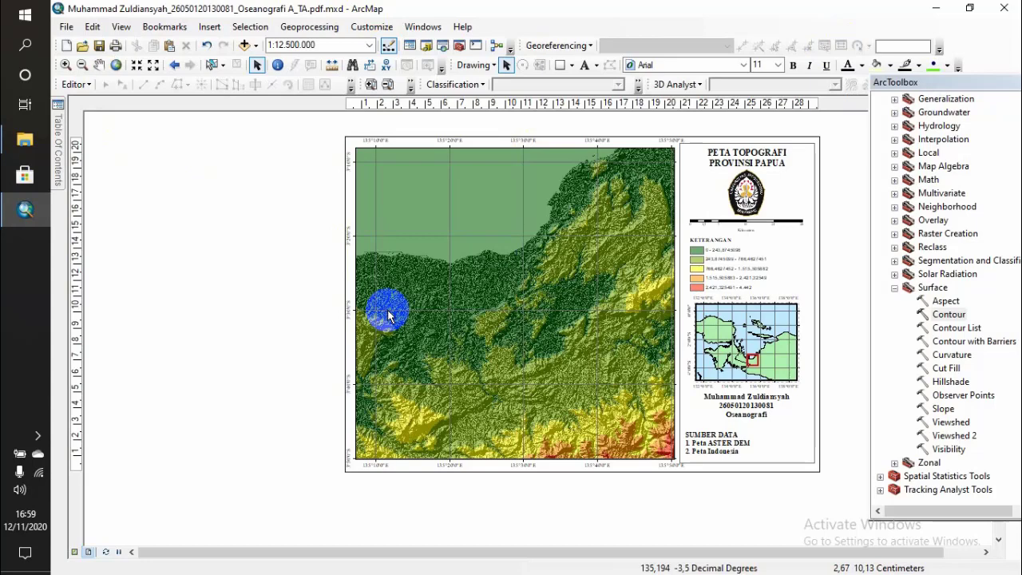
{"action": "left_click", "coordinate": [479, 261]}
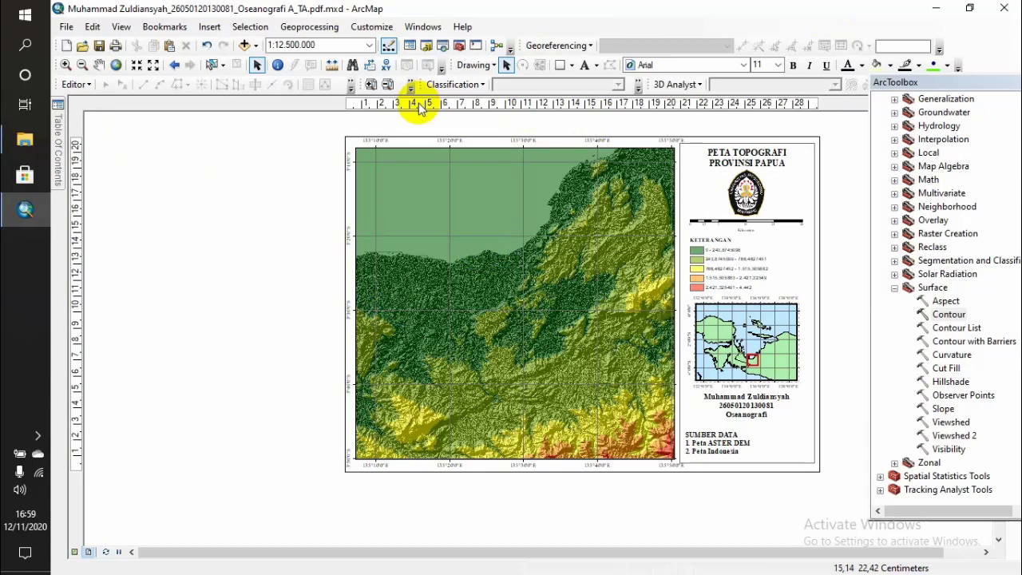
Step: Start exporting the map layout and choose PNG (*.png) as the output format
{"action": "left_click", "coordinate": [57, 36]}
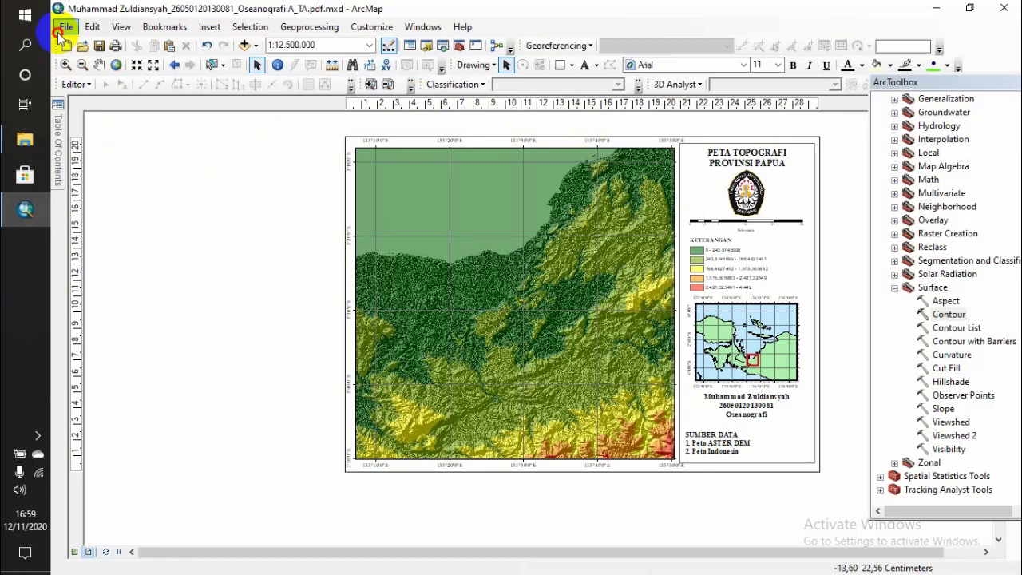
{"action": "left_click", "coordinate": [61, 28]}
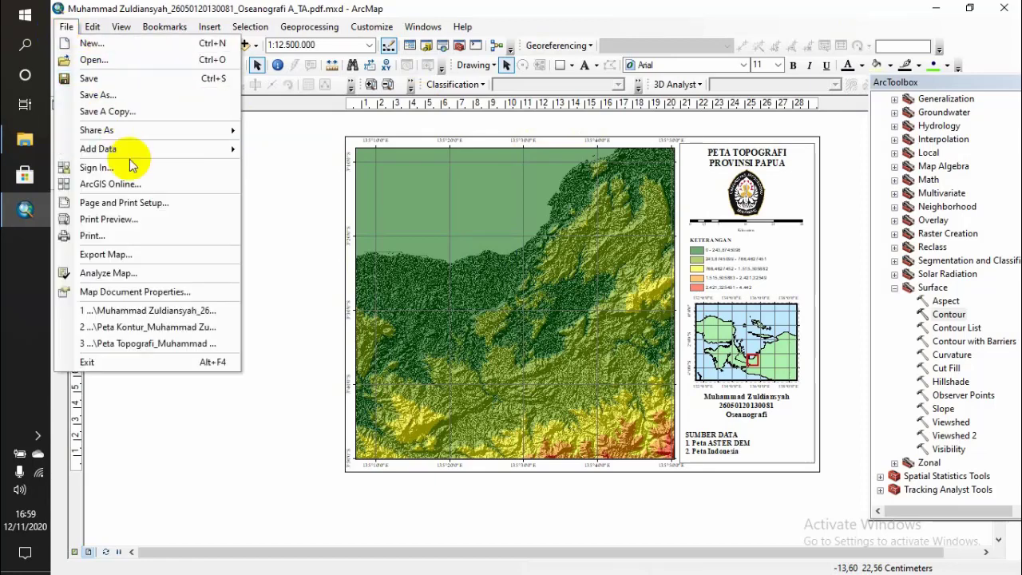
{"action": "mouse_move", "coordinate": [139, 144]}
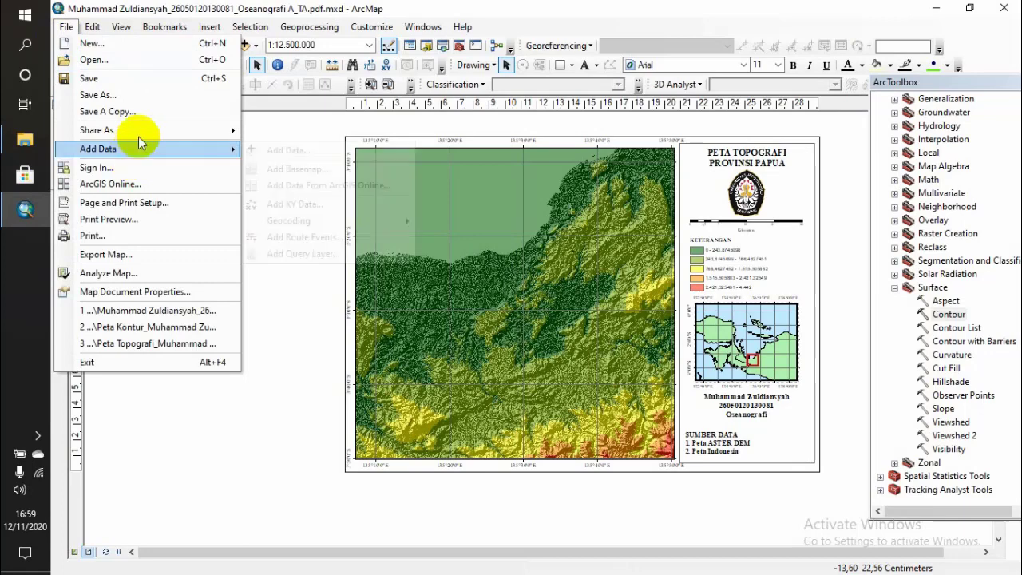
{"action": "left_click", "coordinate": [135, 254]}
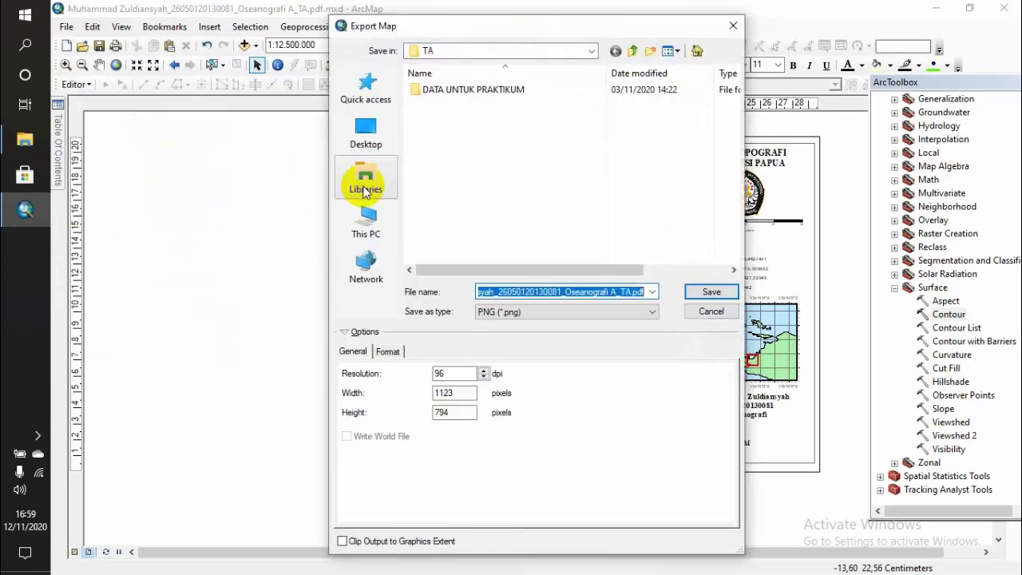
{"action": "left_click", "coordinate": [510, 312]}
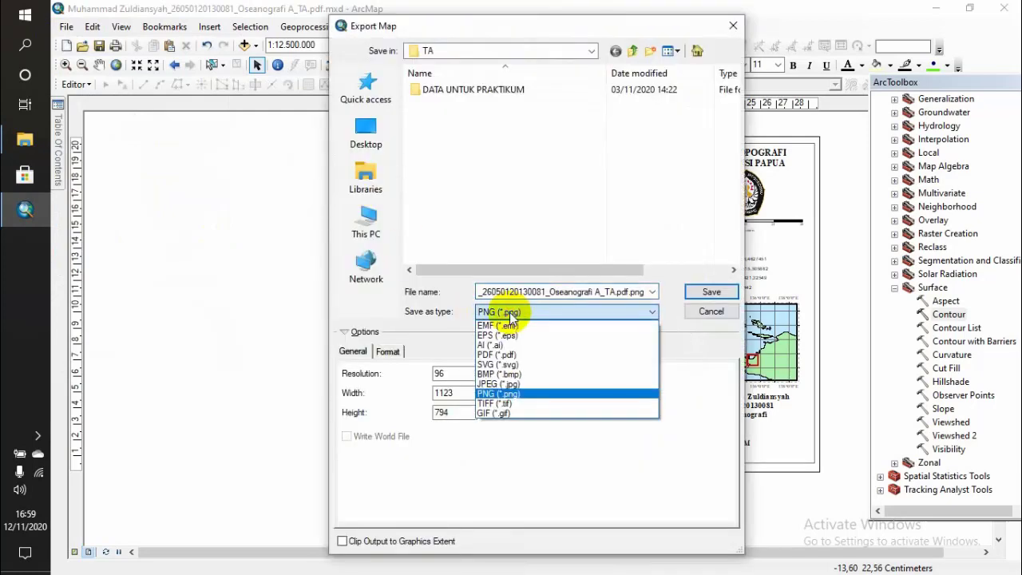
{"action": "left_click", "coordinate": [511, 395]}
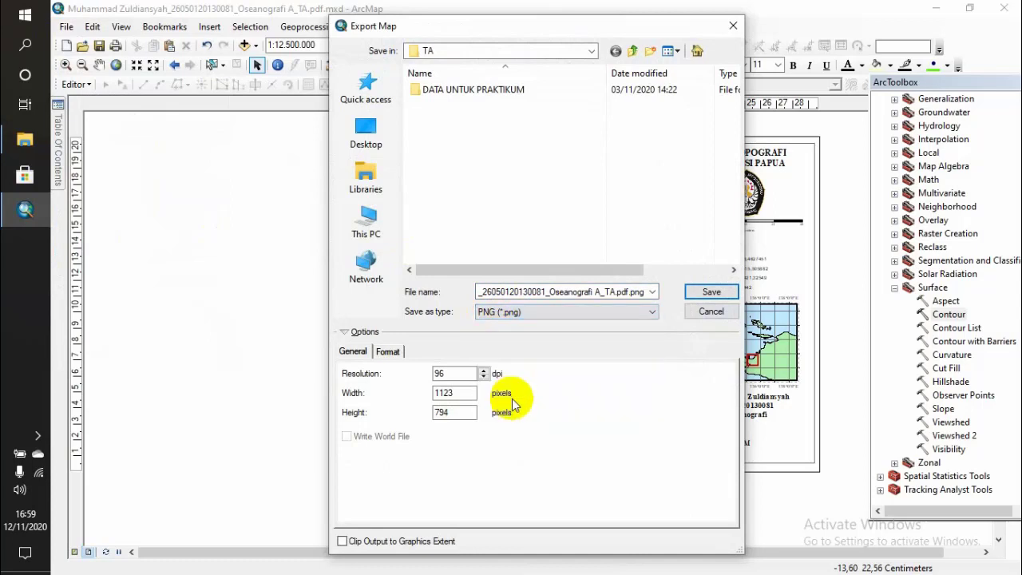
Step: Add the prefix "Topografi_" to the export file name and export the layout as PNG at 96 dpi in the TA folder
{"action": "double_click", "coordinate": [585, 290]}
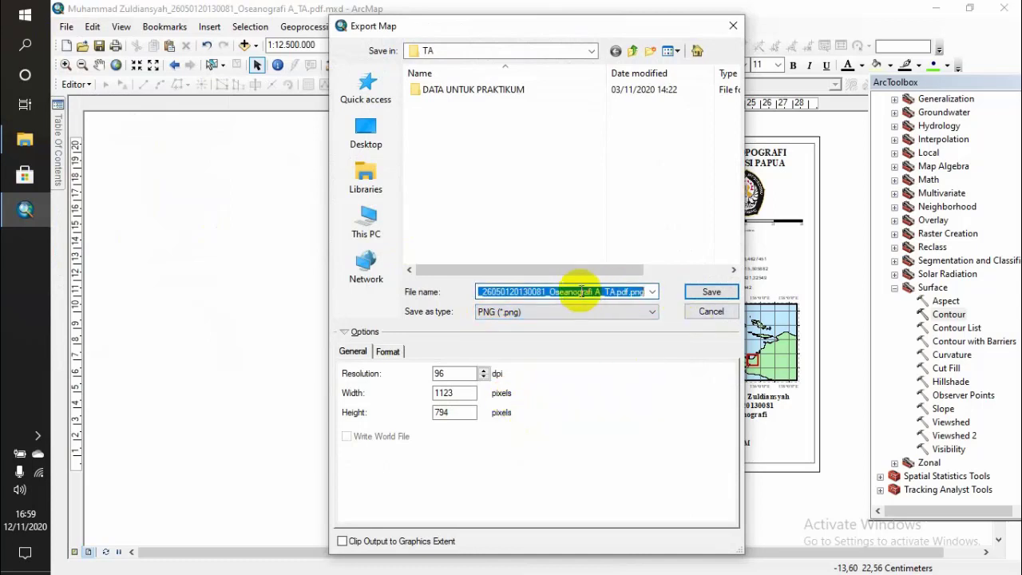
{"action": "left_click", "coordinate": [643, 294]}
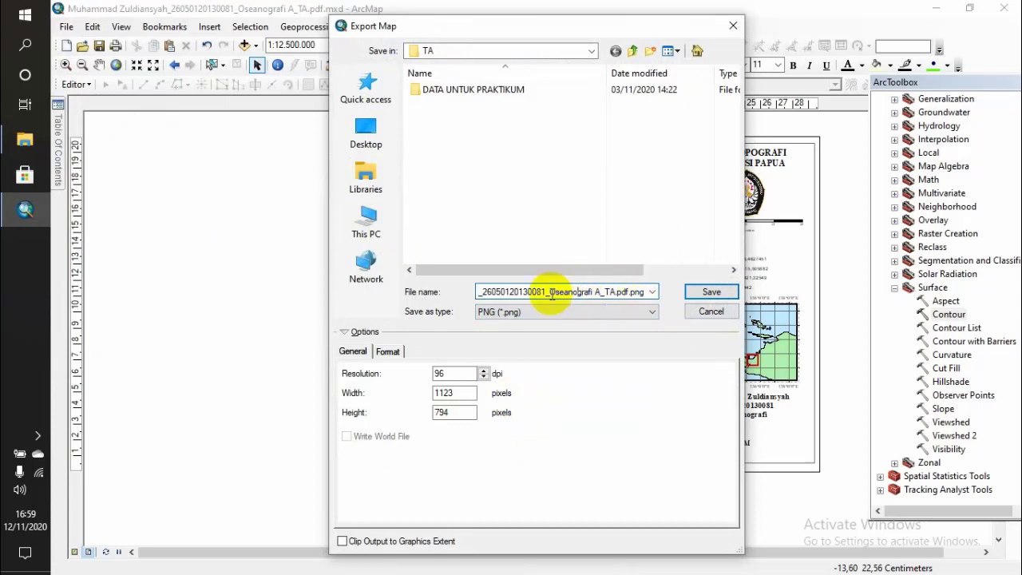
{"action": "key", "text": "Left"}
{"action": "key", "text": "Left"}
{"action": "key", "text": "Left"}
{"action": "key", "text": "Left"}
{"action": "key", "text": "Left"}
{"action": "key", "text": "Left"}
{"action": "key", "text": "Left"}
{"action": "key", "text": "Left"}
{"action": "key", "text": "Left"}
{"action": "key", "text": "Left"}
{"action": "key", "text": "Left"}
{"action": "key", "text": "Left"}
{"action": "key", "text": "Left"}
{"action": "key", "text": "Left"}
{"action": "key", "text": "Left"}
{"action": "key", "text": "Left"}
{"action": "key", "text": "Left"}
{"action": "key", "text": "Left"}
{"action": "key", "text": "Left"}
{"action": "key", "text": "Left"}
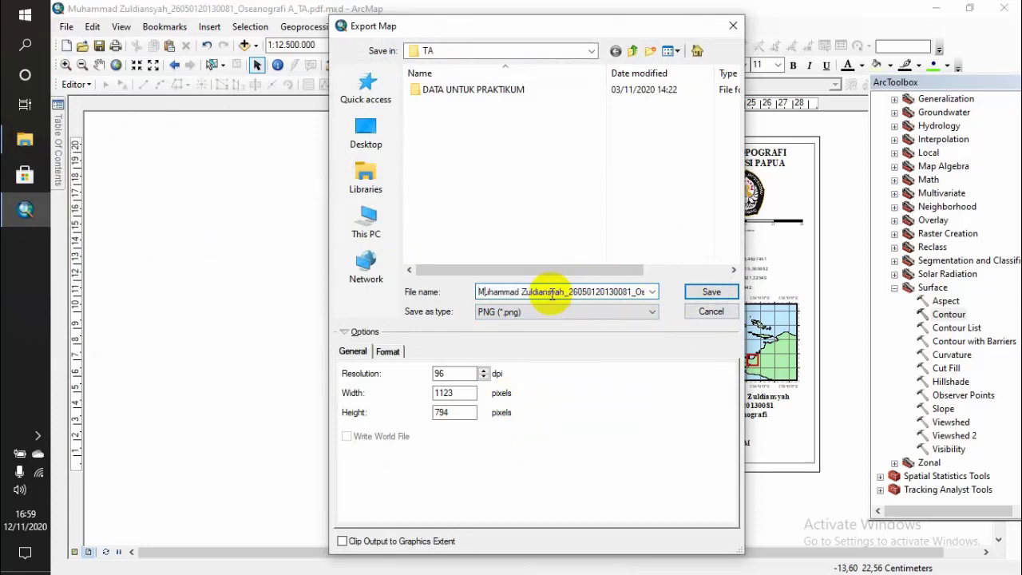
{"action": "key", "text": "Right"}
{"action": "key", "text": "Right"}
{"action": "key", "text": "Right"}
{"action": "key", "text": "Right"}
{"action": "key", "text": "Right"}
{"action": "key", "text": "Right"}
{"action": "key", "text": "Right"}
{"action": "key", "text": "Right"}
{"action": "key", "text": "Right"}
{"action": "key", "text": "Right"}
{"action": "key", "text": "Right"}
{"action": "key", "text": "Right"}
{"action": "key", "text": "Right"}
{"action": "key", "text": "Right"}
{"action": "key", "text": "Right"}
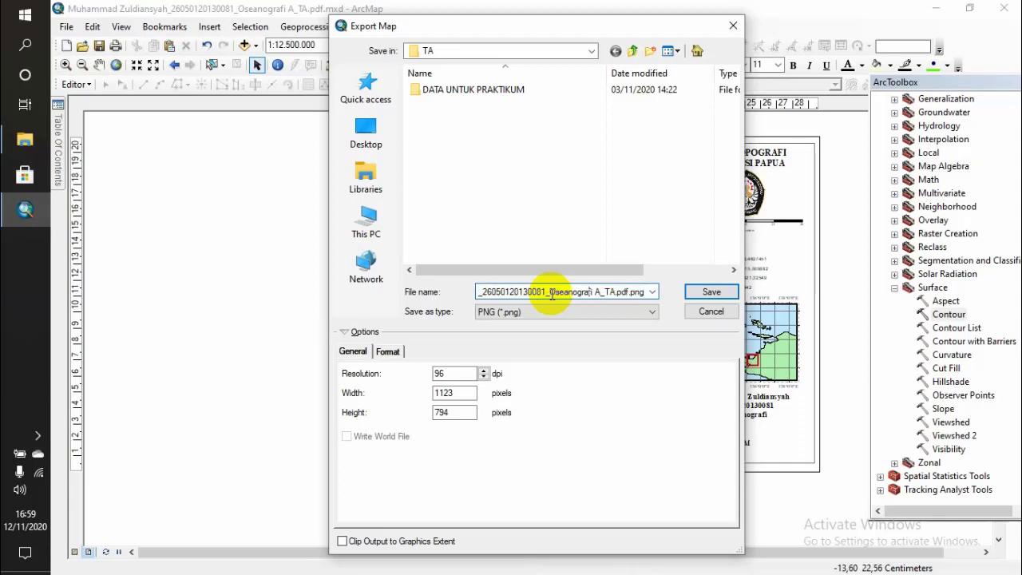
{"action": "key", "text": "Left"}
{"action": "key", "text": "Left"}
{"action": "key", "text": "Left"}
{"action": "key", "text": "Left"}
{"action": "key", "text": "Left"}
{"action": "key", "text": "Left"}
{"action": "key", "text": "Left"}
{"action": "key", "text": "Left"}
{"action": "key", "text": "Left"}
{"action": "key", "text": "Left"}
{"action": "key", "text": "Left"}
{"action": "key", "text": "Left"}
{"action": "key", "text": "Left"}
{"action": "key", "text": "Left"}
{"action": "key", "text": "Left"}
{"action": "key", "text": "Left"}
{"action": "key", "text": "Left"}
{"action": "key", "text": "Left"}
{"action": "key", "text": "Left"}
{"action": "key", "text": "Left"}
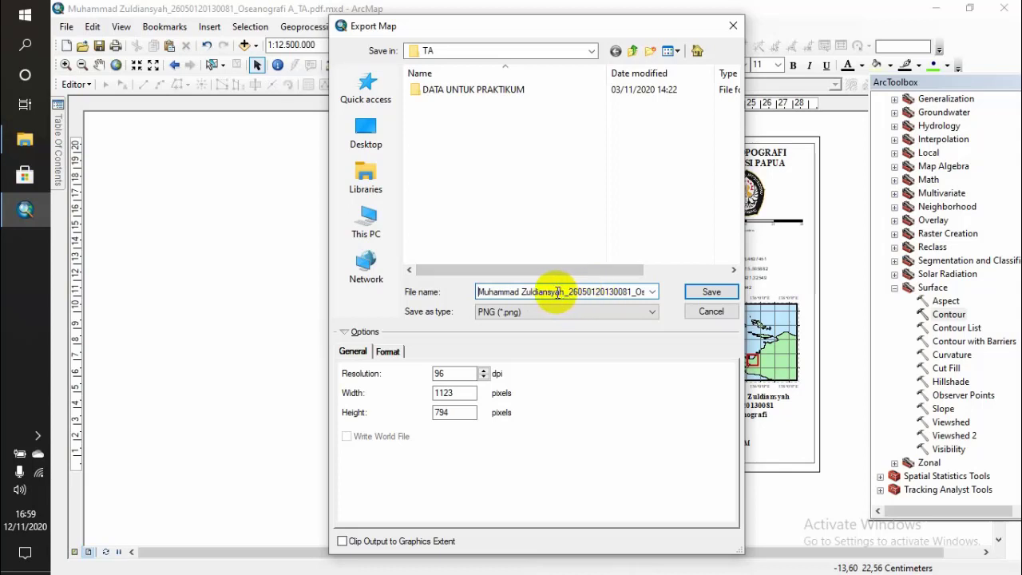
{"action": "type", "text": "T"}
{"action": "type", "text": "opografi"}
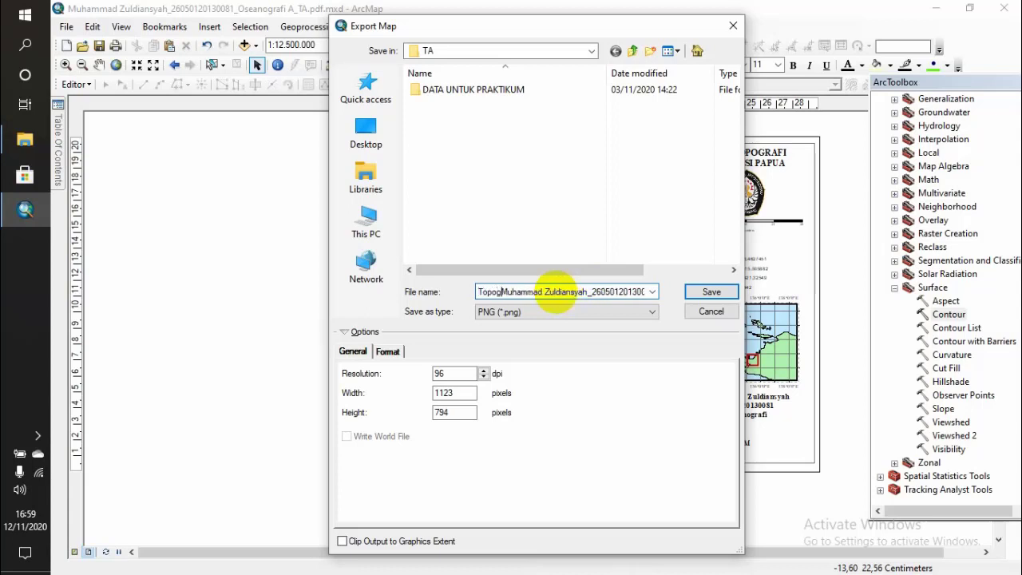
{"action": "type", "text": "_"}
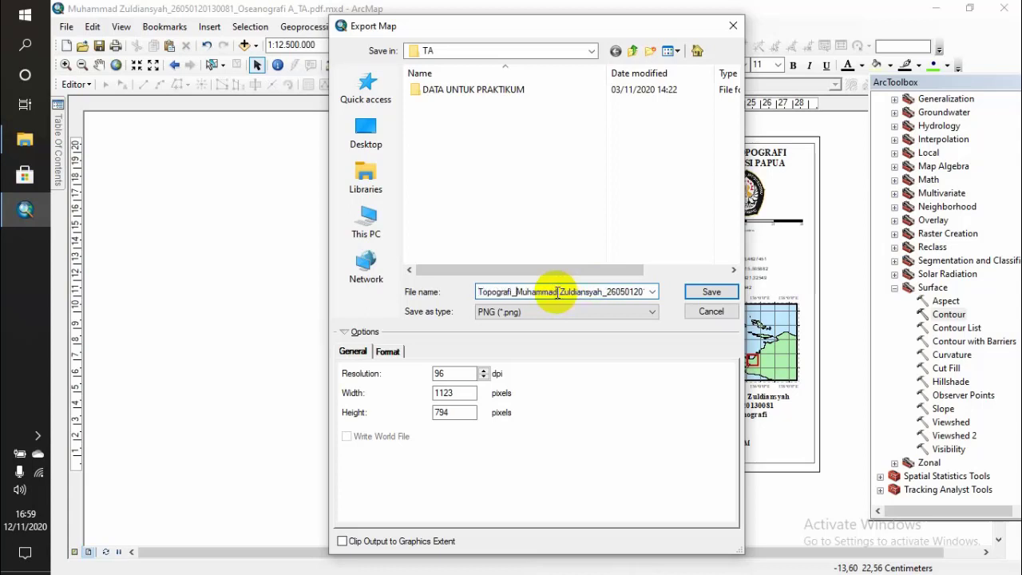
{"action": "left_click", "coordinate": [702, 292]}
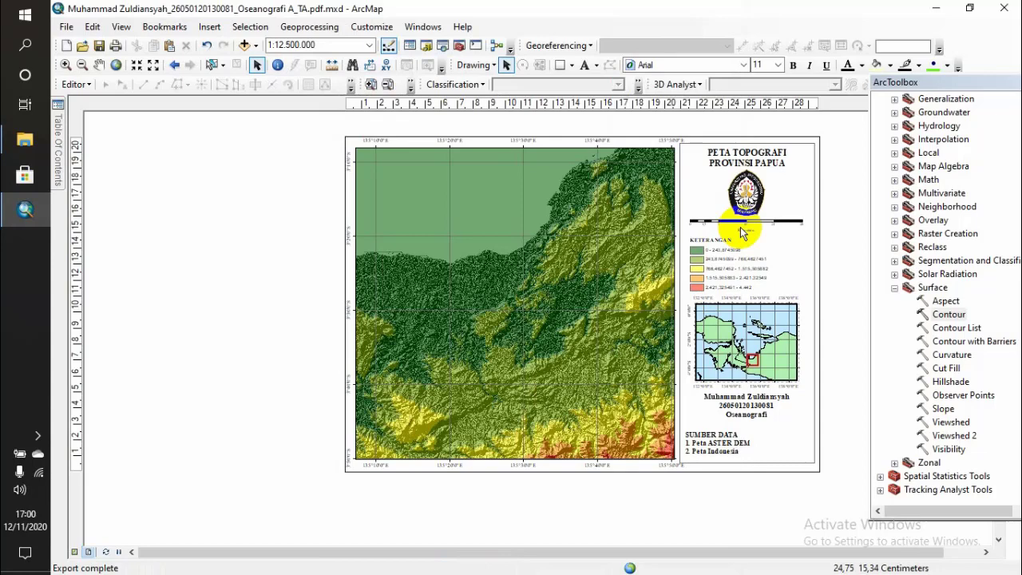
Step: Turn on the Contour_tif4 layer and turn off the HillSha_tif4 layer in the main data frame
{"action": "left_click", "coordinate": [58, 112]}
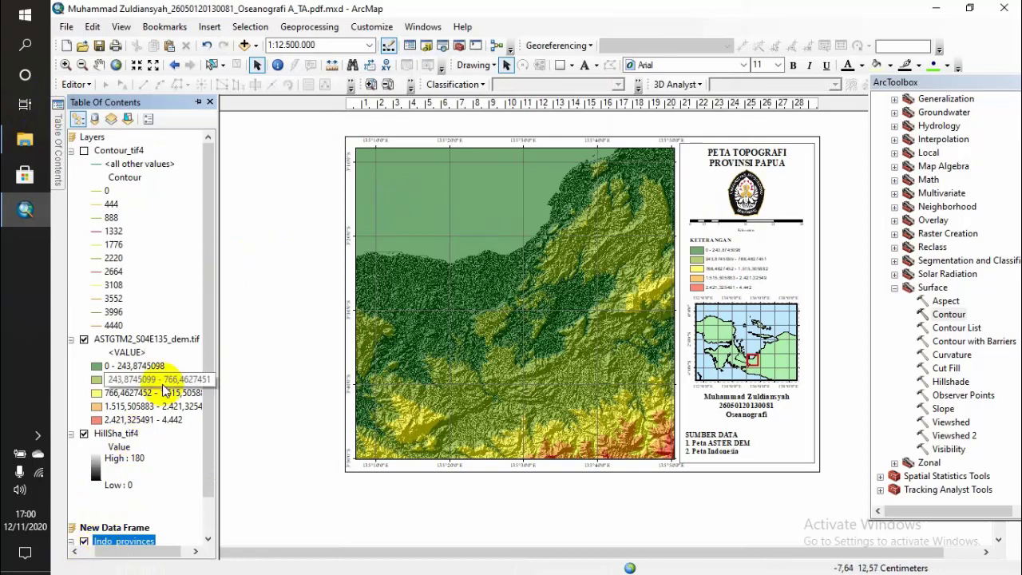
{"action": "left_click", "coordinate": [84, 151]}
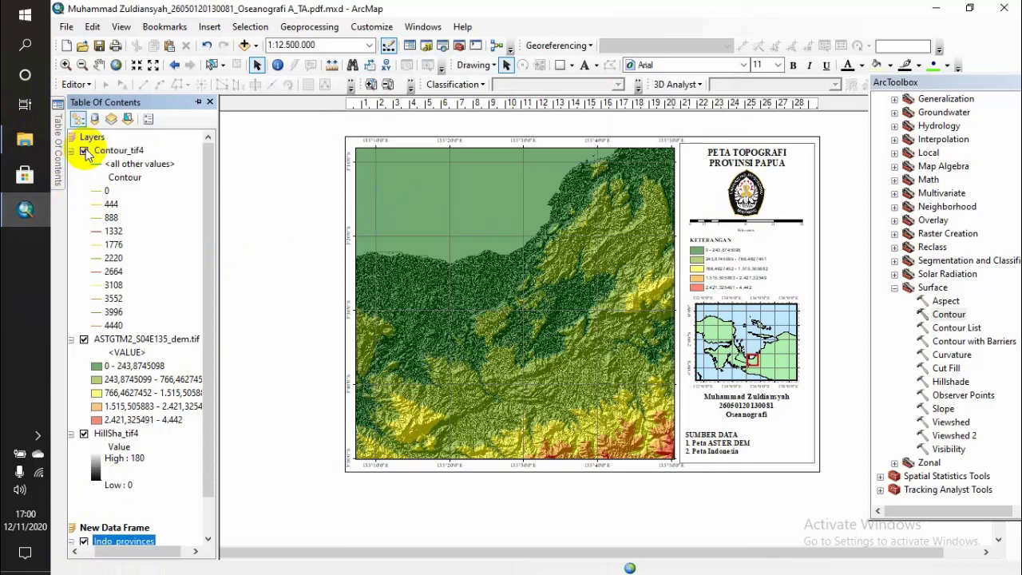
{"action": "left_click", "coordinate": [83, 434]}
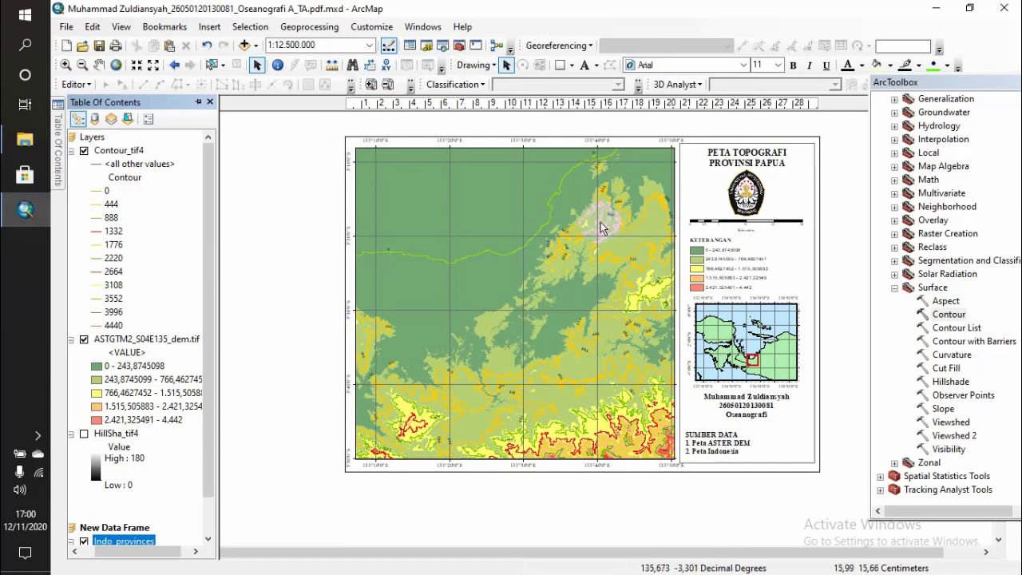
{"action": "left_click", "coordinate": [209, 103]}
Step: Examine the main data frame's properties, including its grids, size and position, general and feature cache settings, and close them unchanged
{"action": "left_click", "coordinate": [542, 231]}
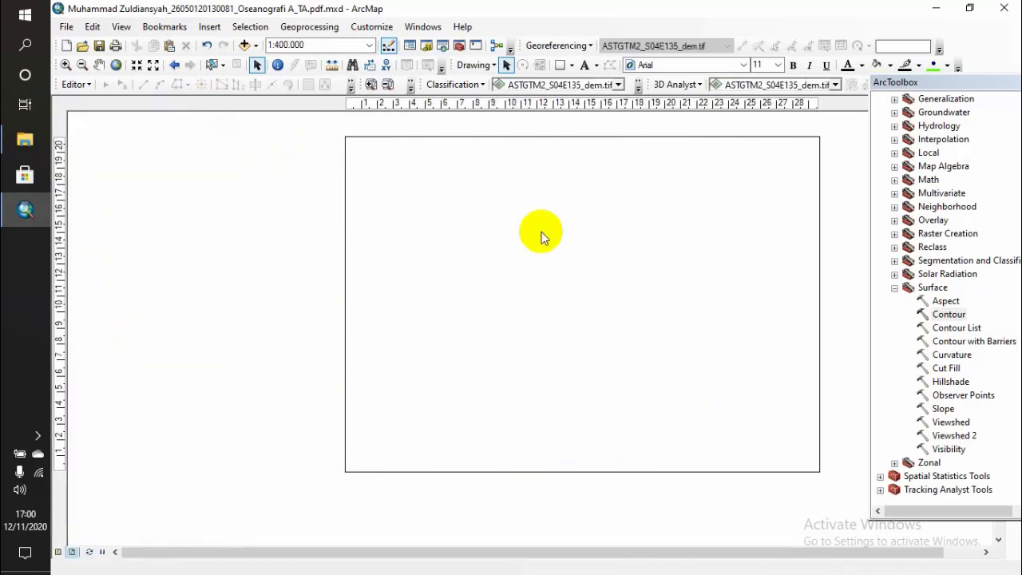
{"action": "right_click", "coordinate": [542, 234]}
{"action": "left_click", "coordinate": [587, 504]}
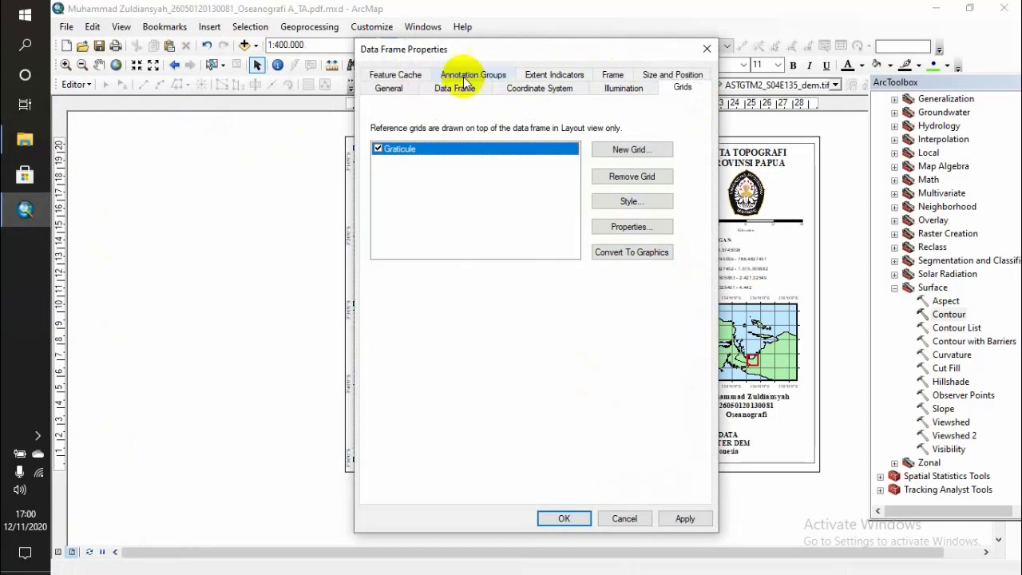
{"action": "left_click", "coordinate": [706, 50]}
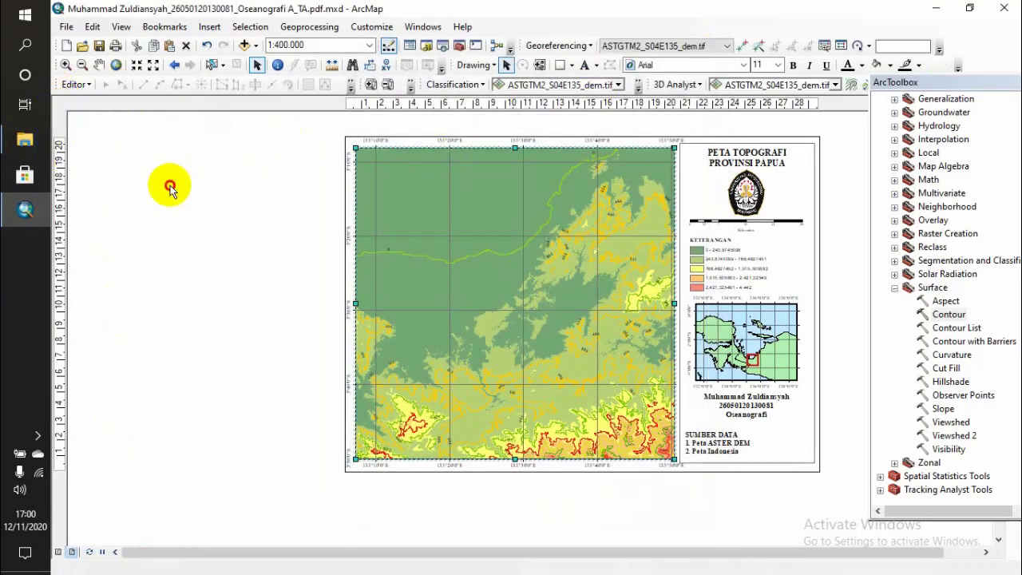
{"action": "left_click", "coordinate": [57, 134]}
{"action": "left_click", "coordinate": [74, 83]}
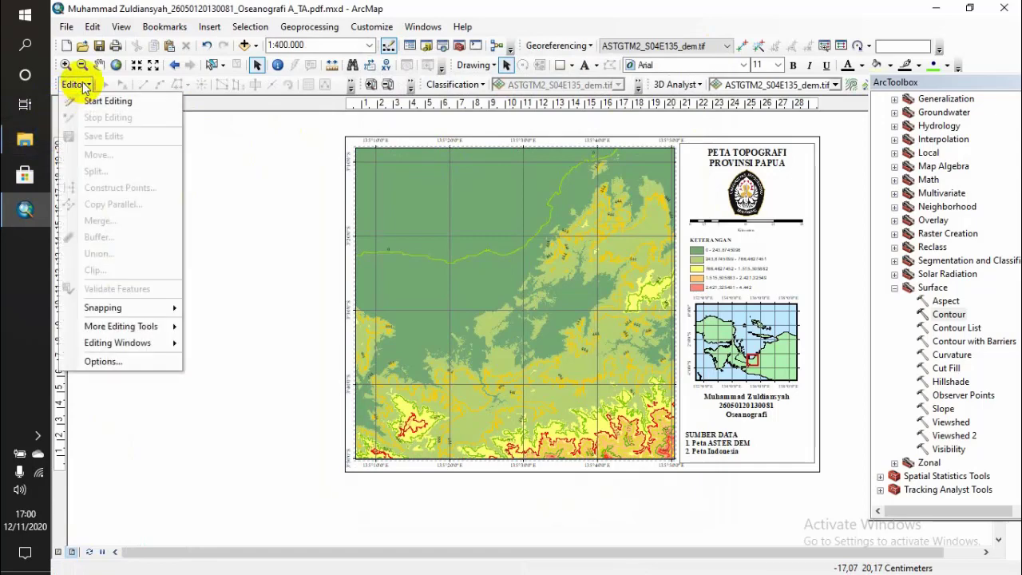
{"action": "left_click", "coordinate": [475, 209]}
{"action": "right_click", "coordinate": [473, 218]}
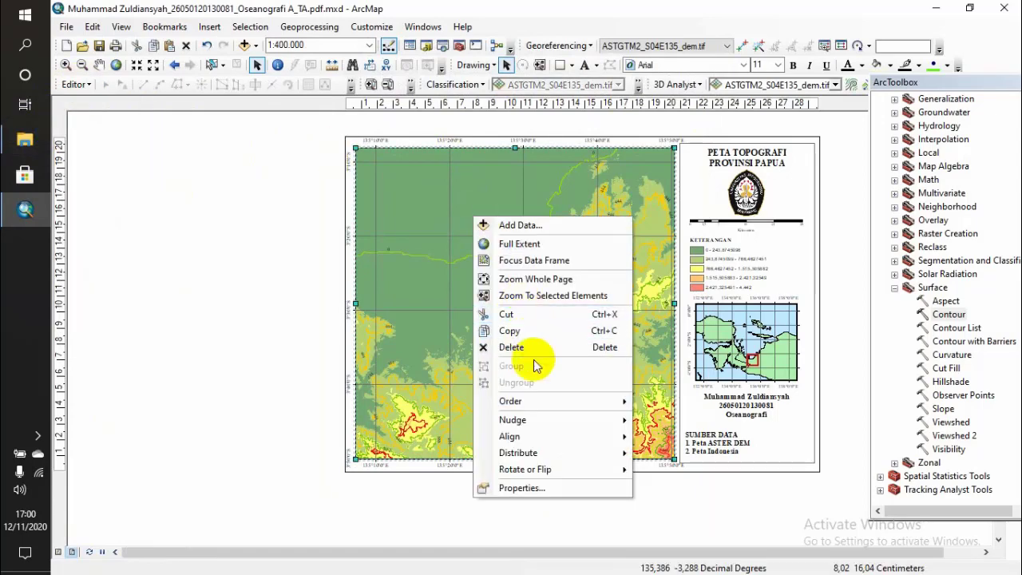
{"action": "left_click", "coordinate": [515, 487]}
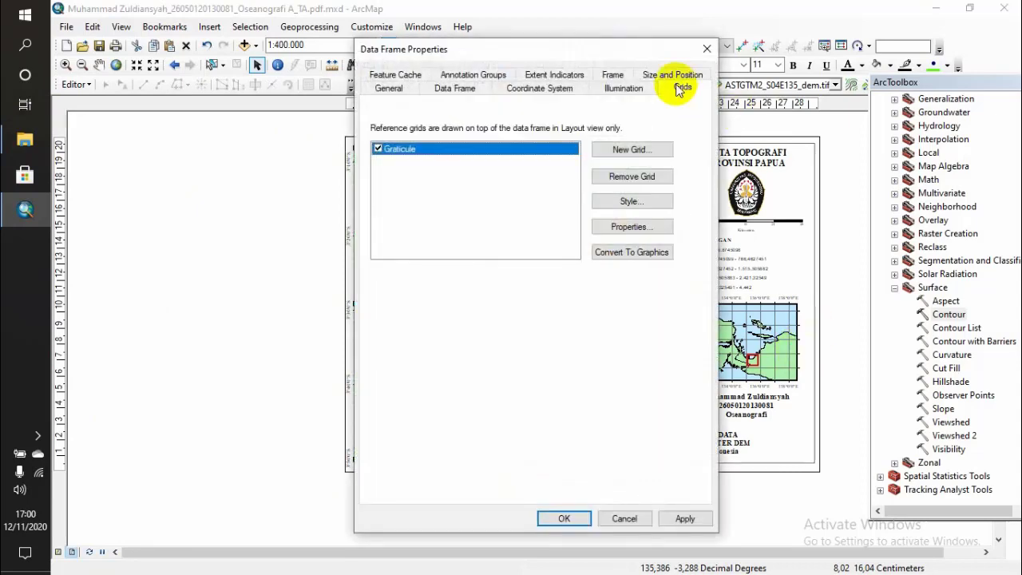
{"action": "left_click", "coordinate": [648, 74]}
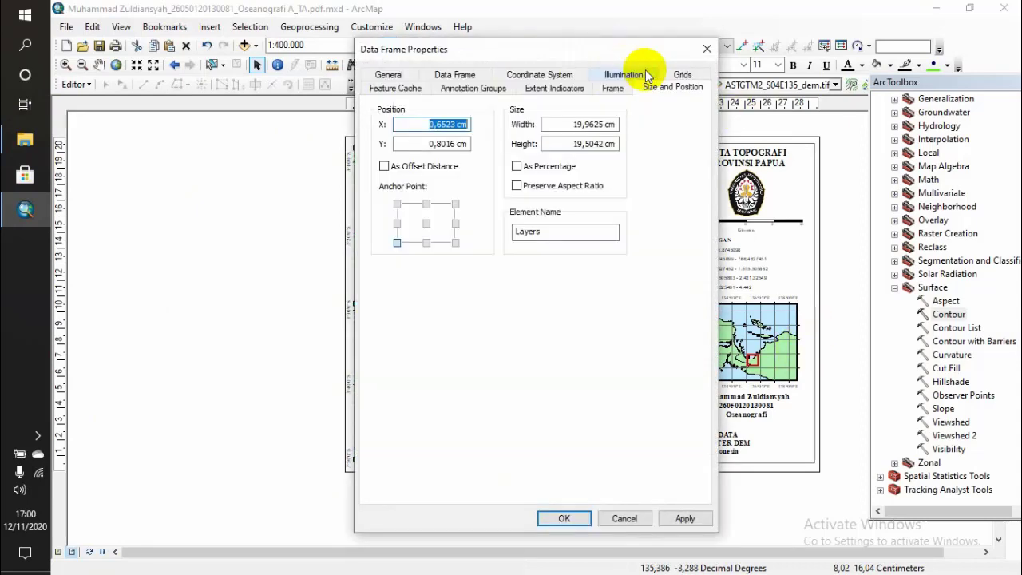
{"action": "left_click", "coordinate": [455, 73]}
{"action": "left_click", "coordinate": [390, 88]}
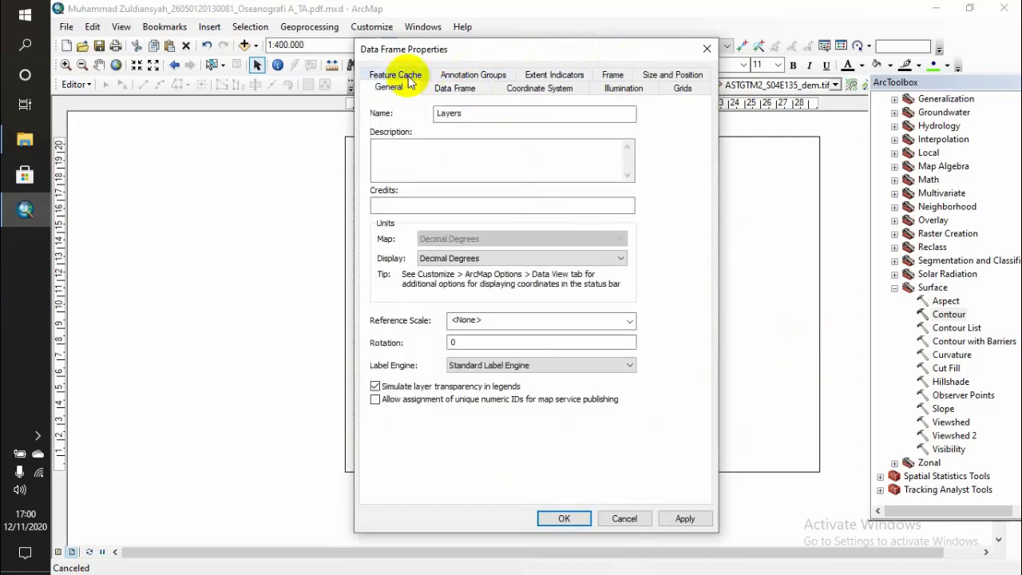
{"action": "left_click", "coordinate": [408, 80]}
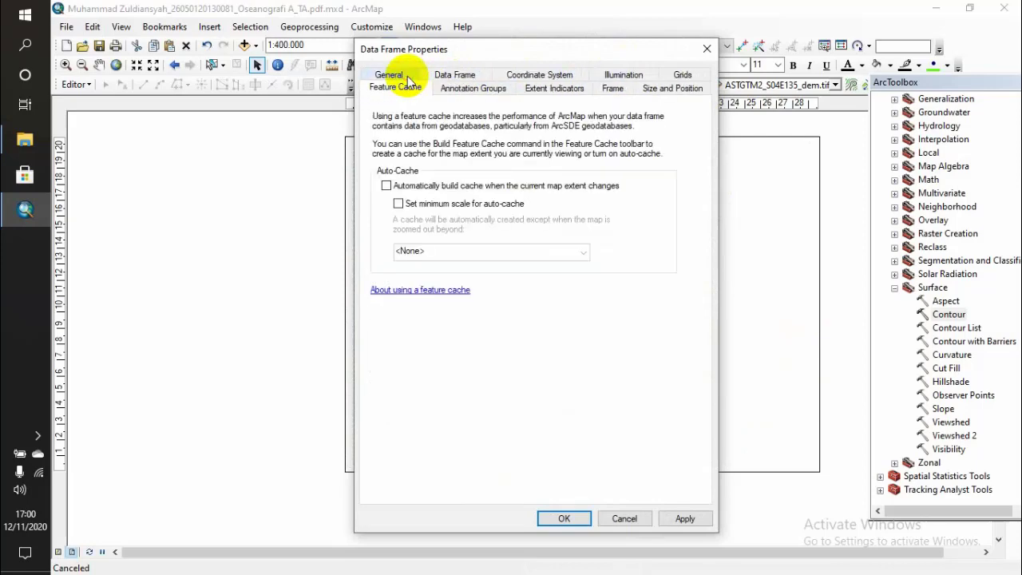
{"action": "left_click", "coordinate": [552, 88]}
{"action": "left_click", "coordinate": [707, 48]}
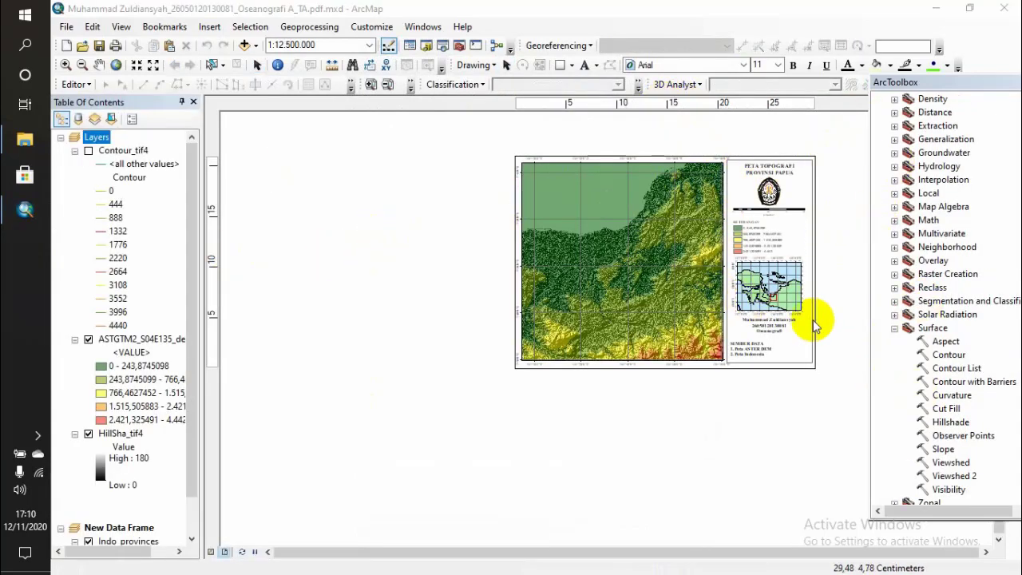
Step: Switch the main map from hillshade to contours by showing Contour_tif4 and hiding HillSha_tif4
{"action": "scroll", "coordinate": [184, 371], "scroll_direction": "down", "scroll_amount": 1}
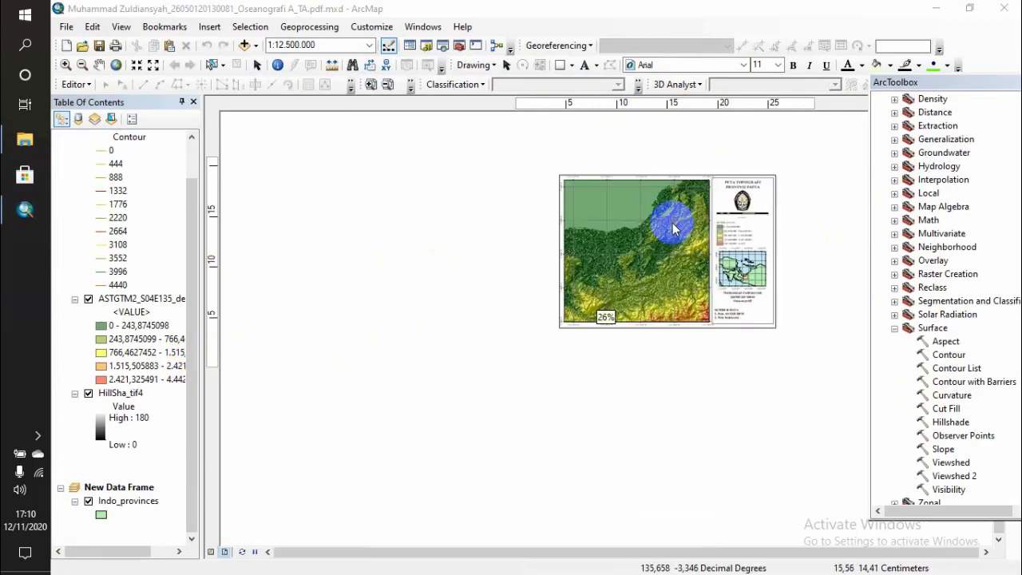
{"action": "scroll", "coordinate": [671, 223], "scroll_direction": "up", "scroll_amount": 2}
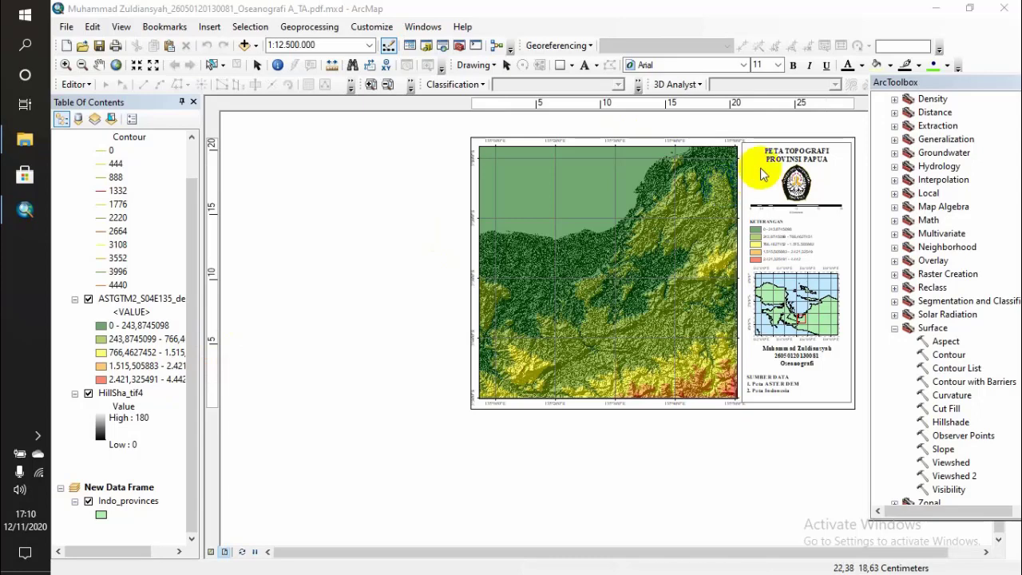
{"action": "scroll", "coordinate": [759, 168], "scroll_direction": "up", "scroll_amount": 1}
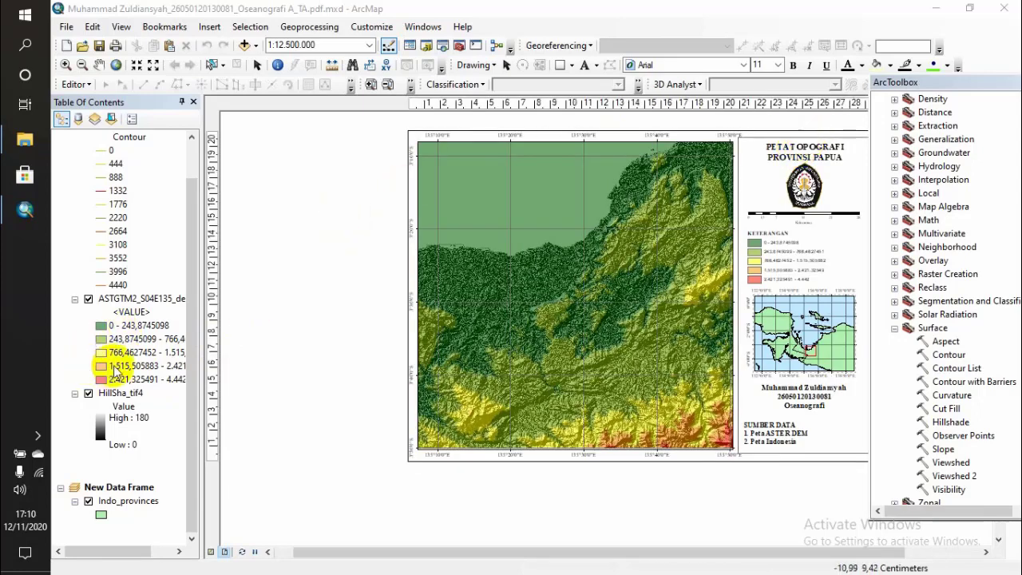
{"action": "left_click_drag", "start_coordinate": [193, 298], "coordinate": [192, 253]}
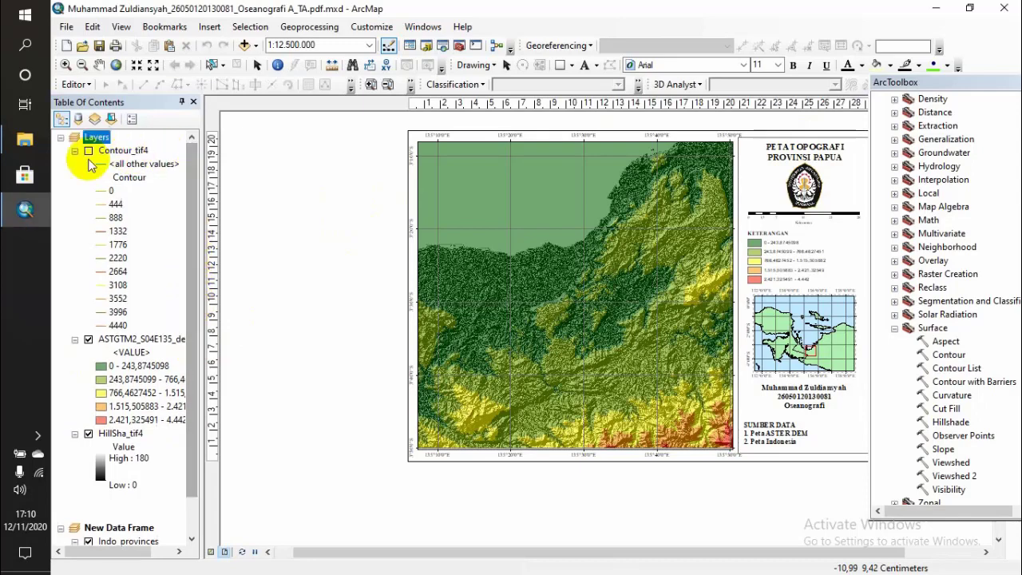
{"action": "left_click", "coordinate": [89, 150]}
{"action": "left_click", "coordinate": [89, 433]}
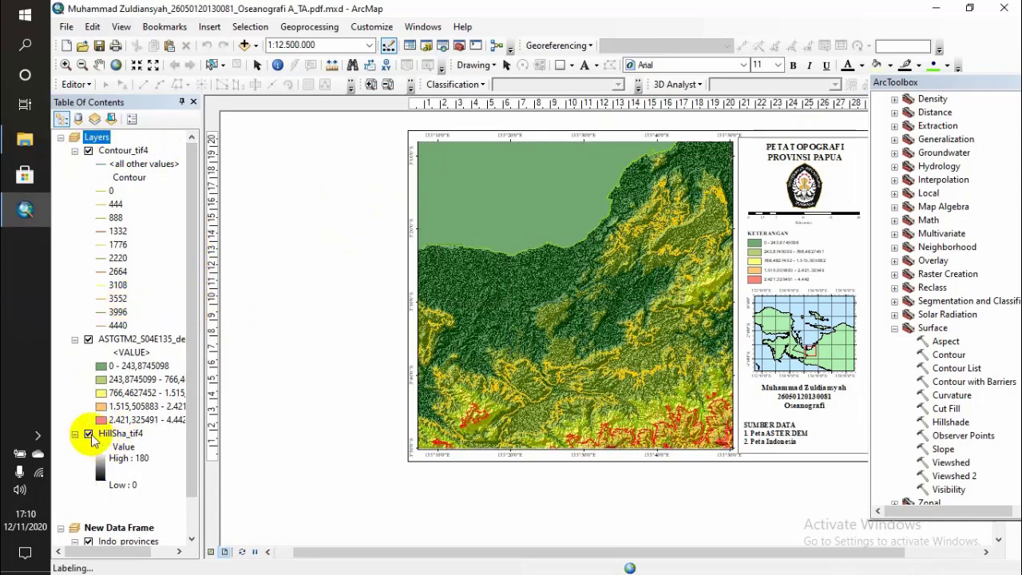
{"action": "left_click", "coordinate": [89, 433]}
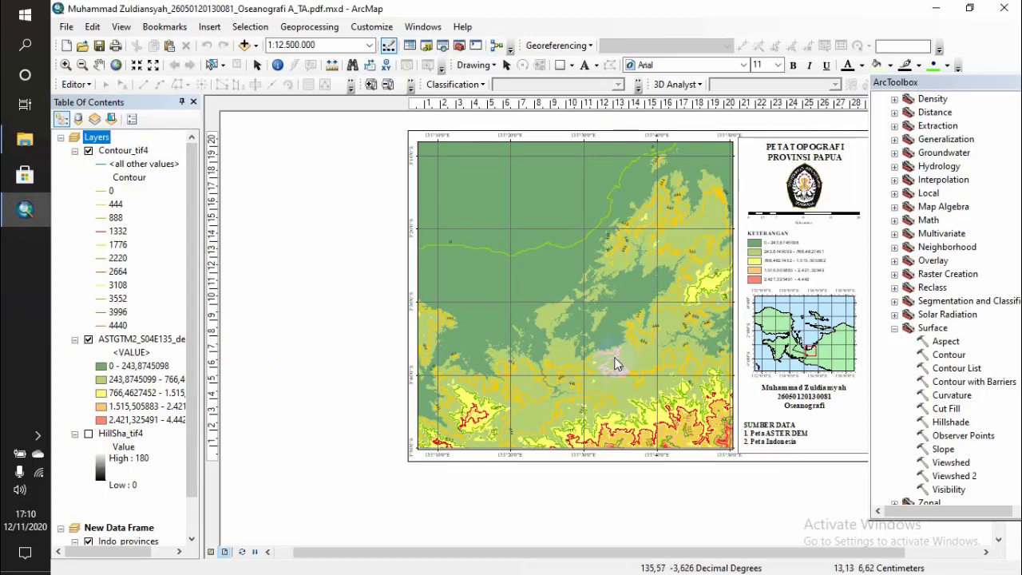
Step: Set the label text size of the Contour_tif4 layer to 12 and apply it to the map
{"action": "right_click", "coordinate": [120, 151]}
{"action": "left_click", "coordinate": [219, 458]}
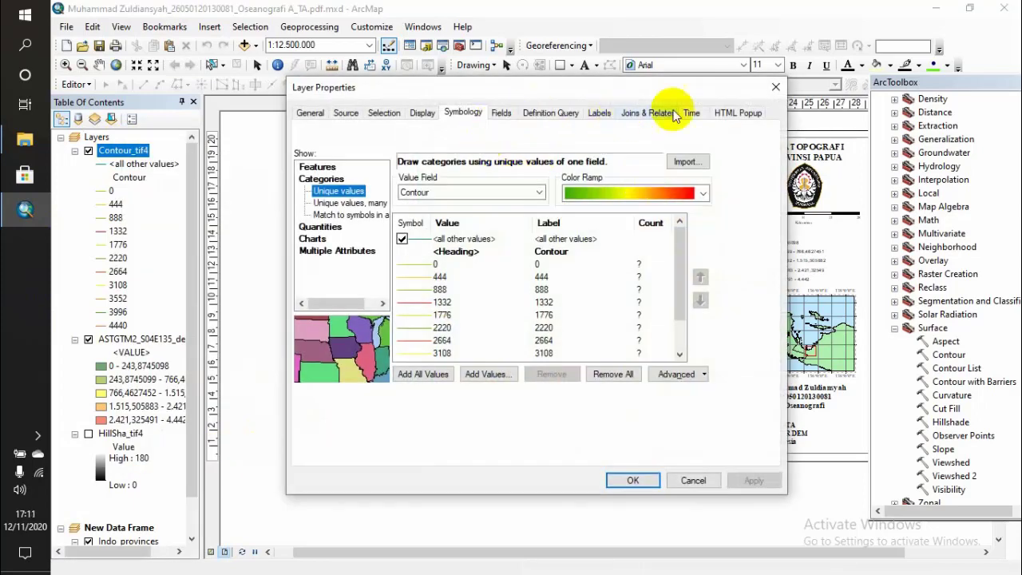
{"action": "left_click", "coordinate": [599, 114]}
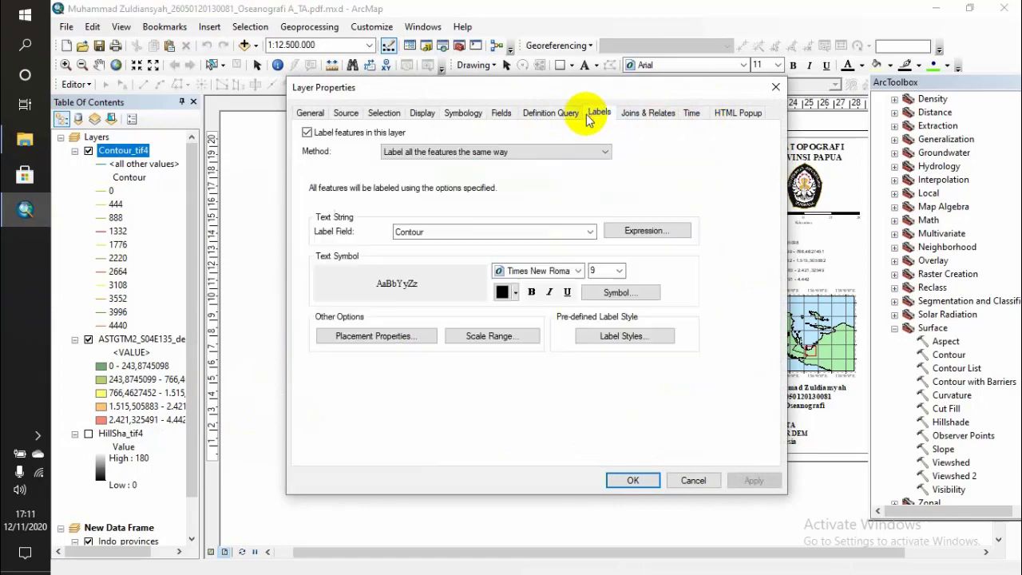
{"action": "left_click", "coordinate": [619, 270]}
{"action": "left_click", "coordinate": [609, 314]}
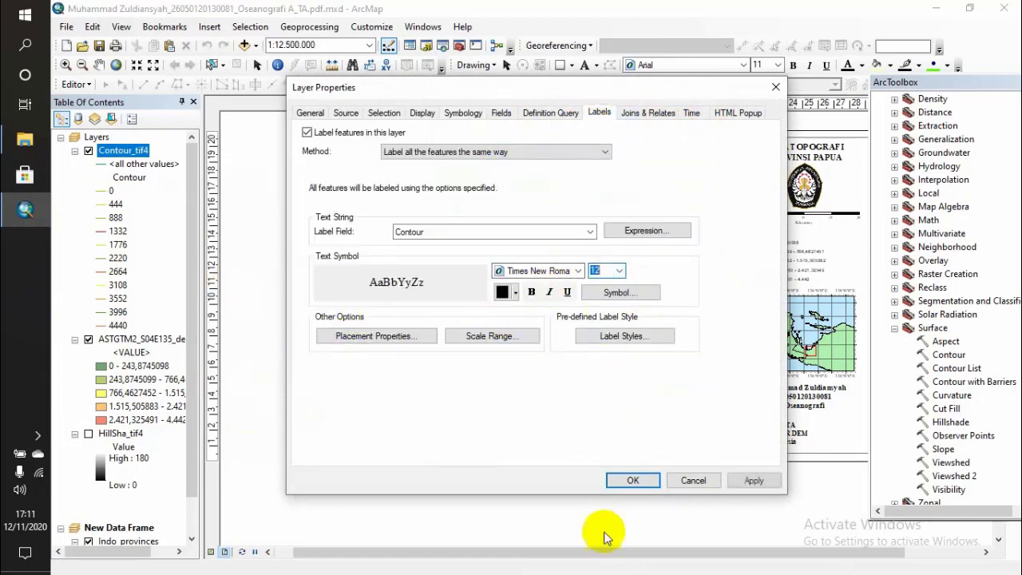
{"action": "left_click", "coordinate": [633, 480]}
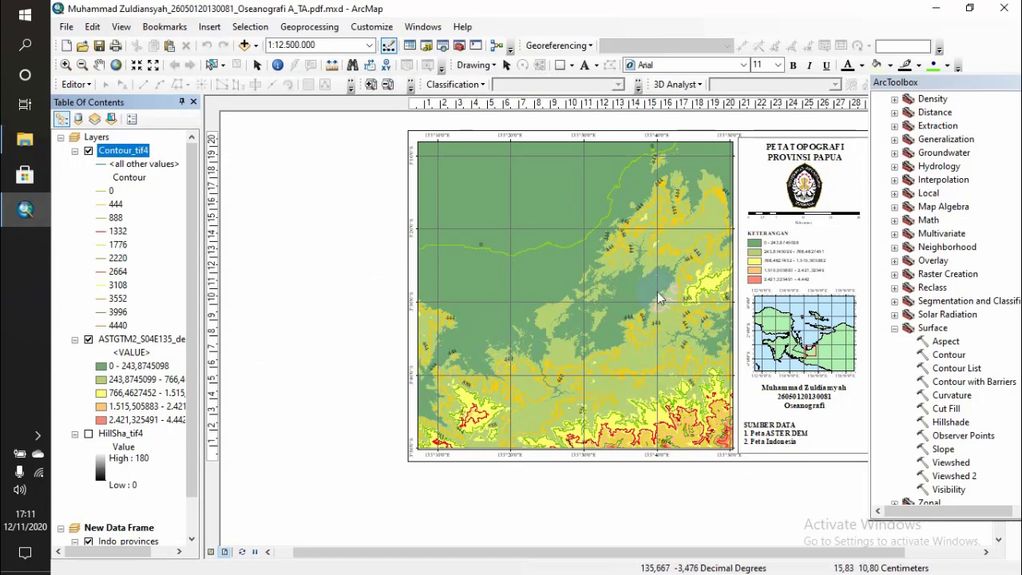
Step: Change the layout title to "PETA KONTUR PROVINSI PAPUA"
{"action": "right_click", "coordinate": [805, 150]}
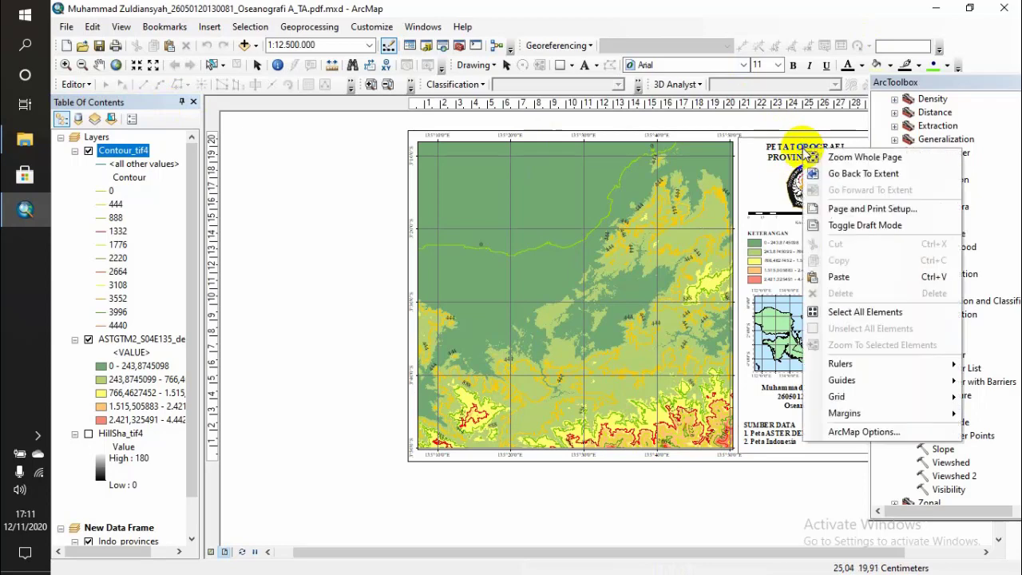
{"action": "left_click", "coordinate": [790, 146]}
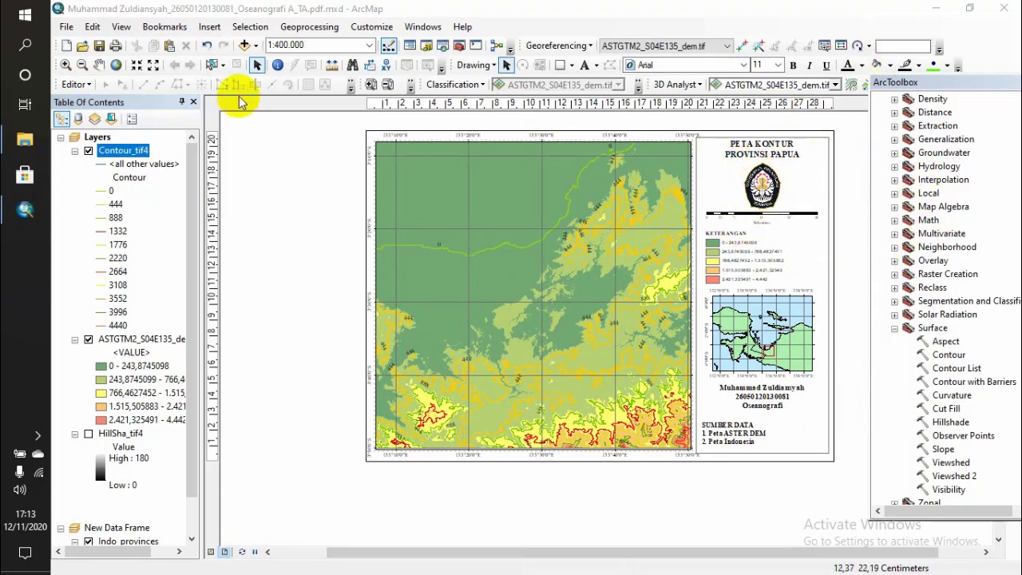
Step: Export the contour map layout as a PNG to the TA folder, adding the prefix "Kontur_" to the proposed file name
{"action": "left_click", "coordinate": [64, 27]}
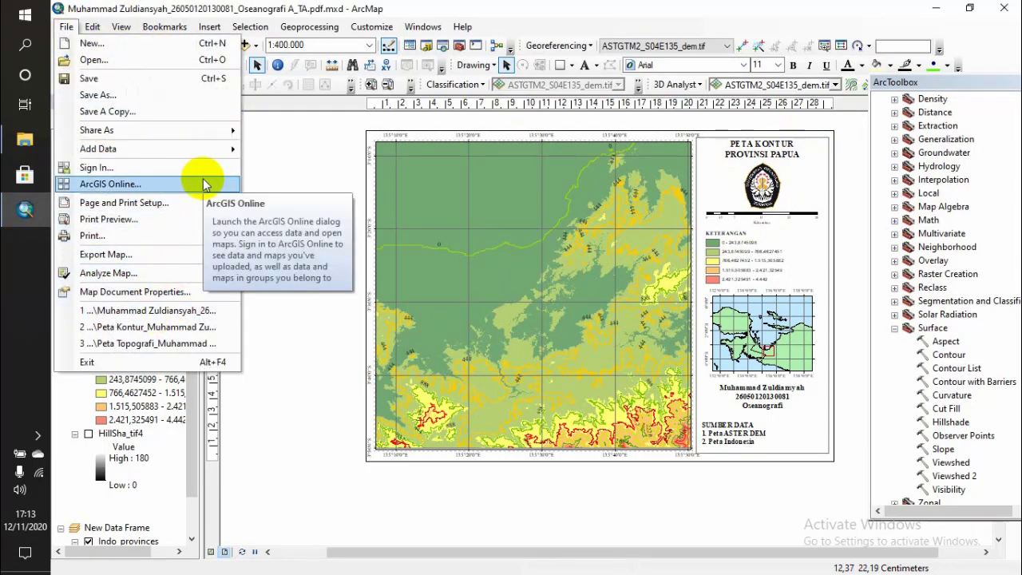
{"action": "mouse_move", "coordinate": [93, 22]}
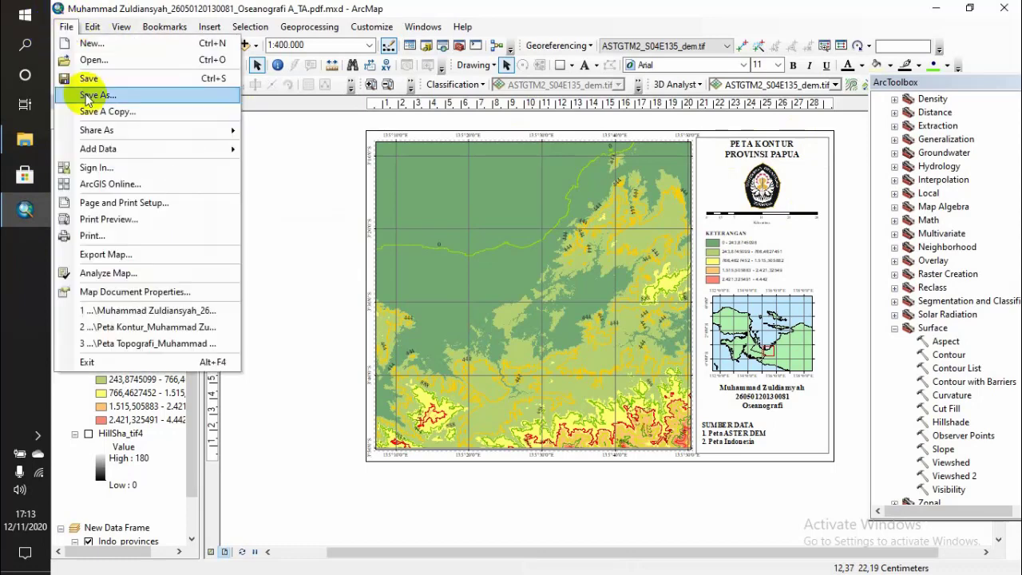
{"action": "left_click", "coordinate": [125, 260]}
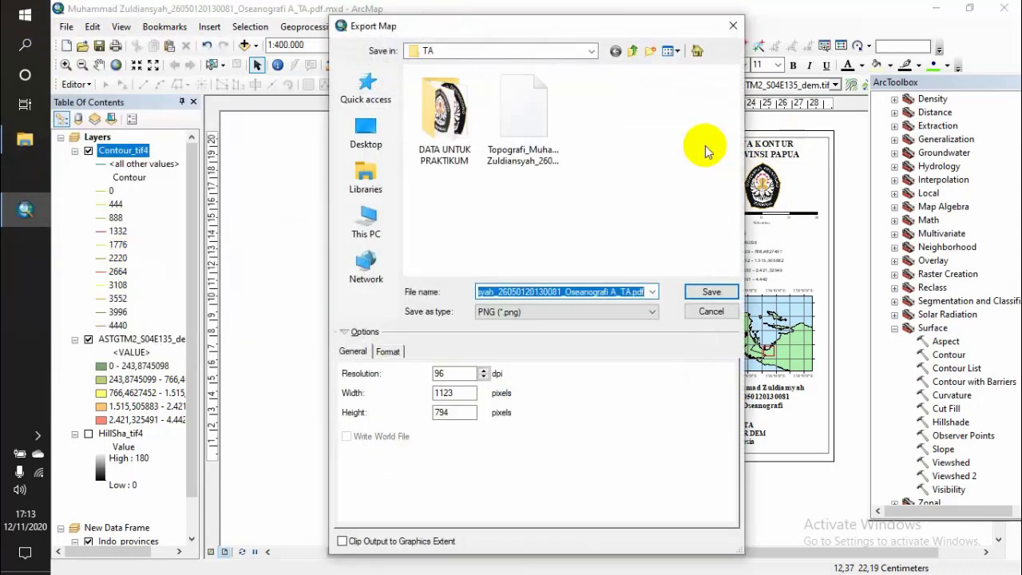
{"action": "left_click", "coordinate": [505, 290]}
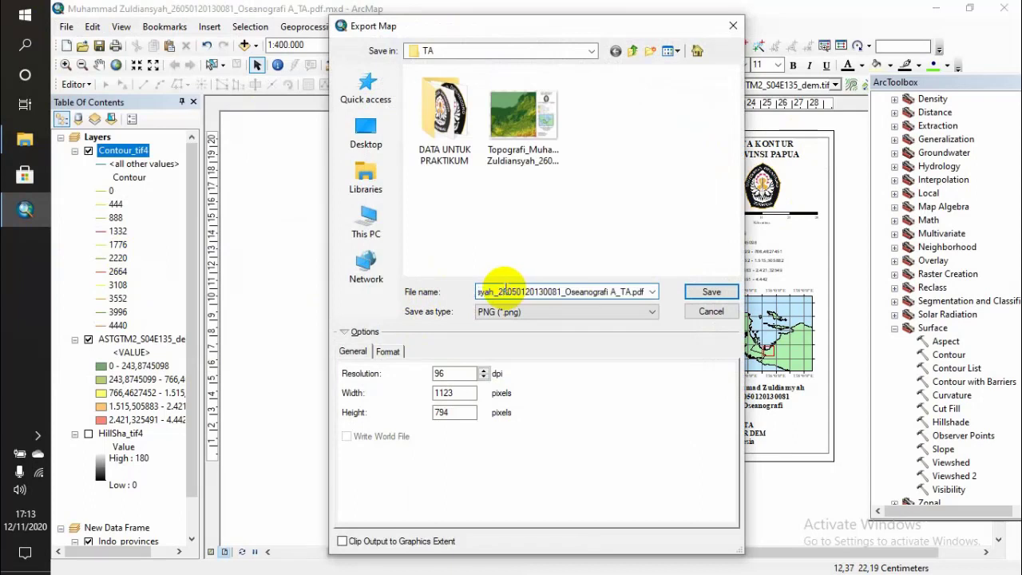
{"action": "key", "text": "Home"}
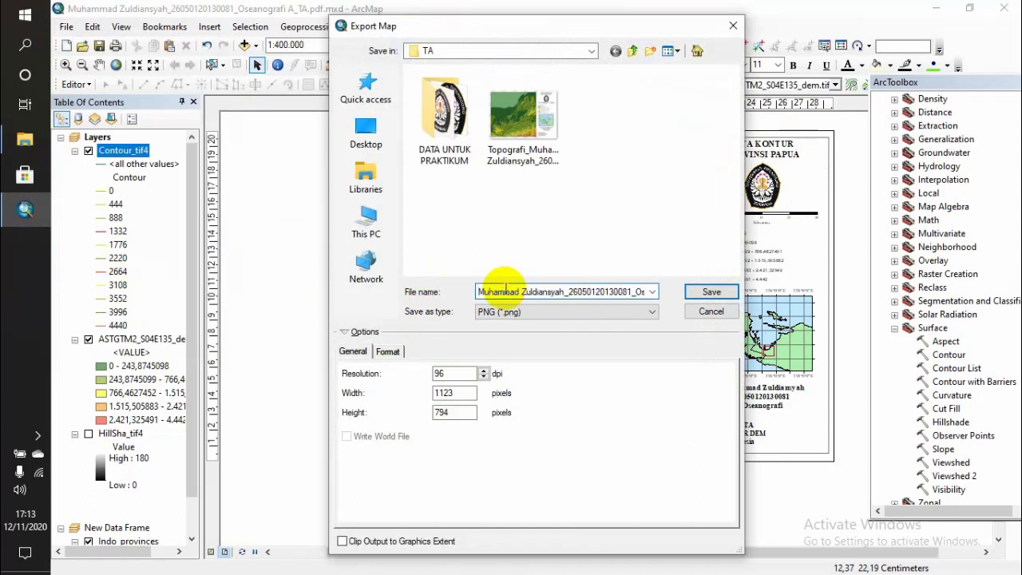
{"action": "type", "text": "Kontur"}
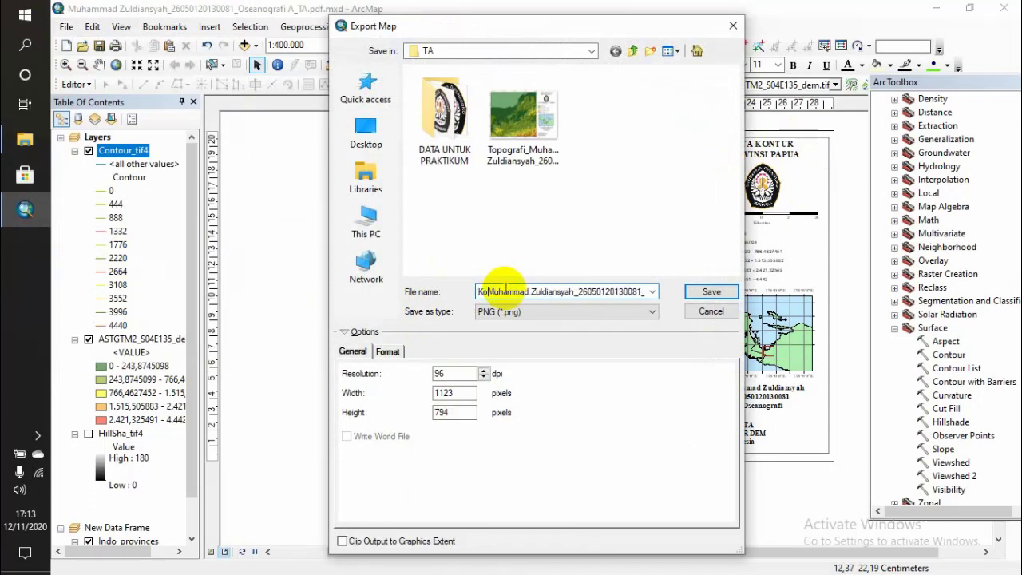
{"action": "type", "text": "_"}
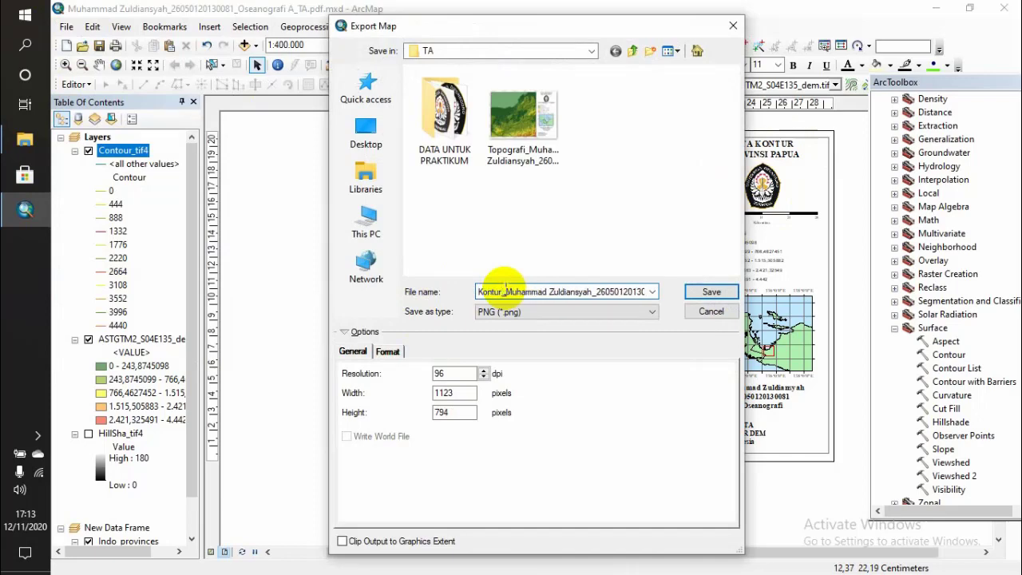
{"action": "left_click", "coordinate": [692, 292]}
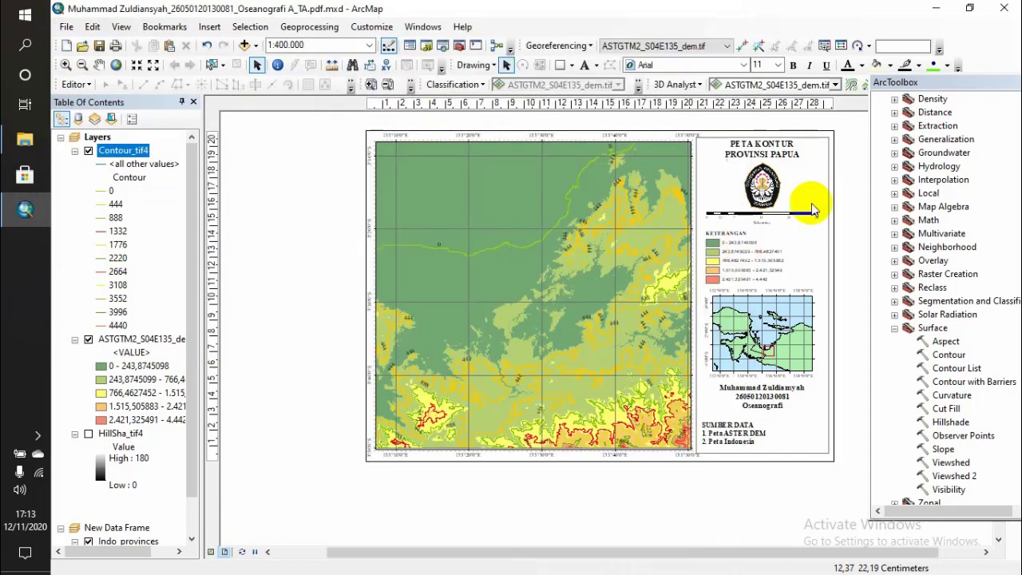